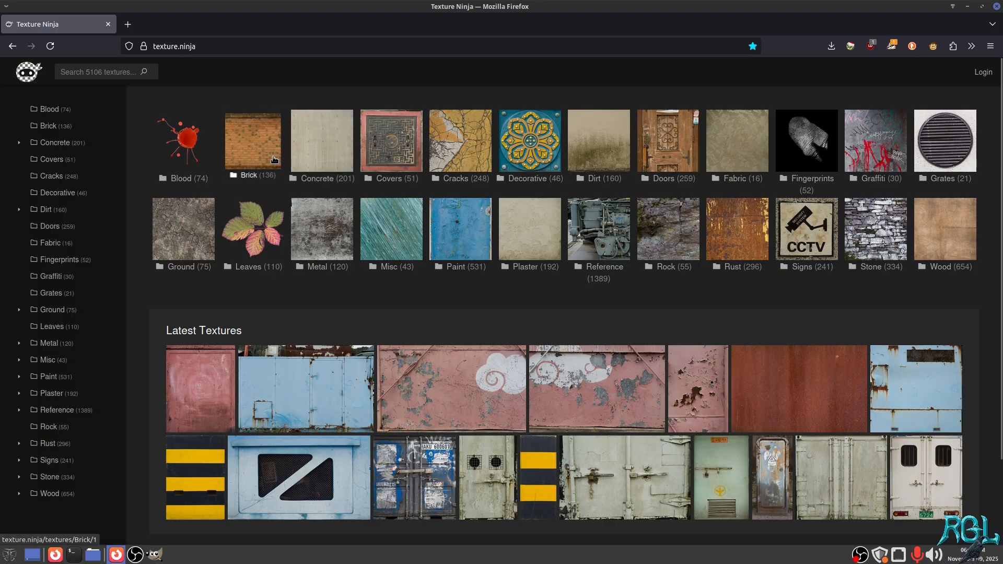
Step: Open the Ground texture category and view the full-size lawn texture grass_9508.jpg
{"action": "left_click", "coordinate": [204, 226]}
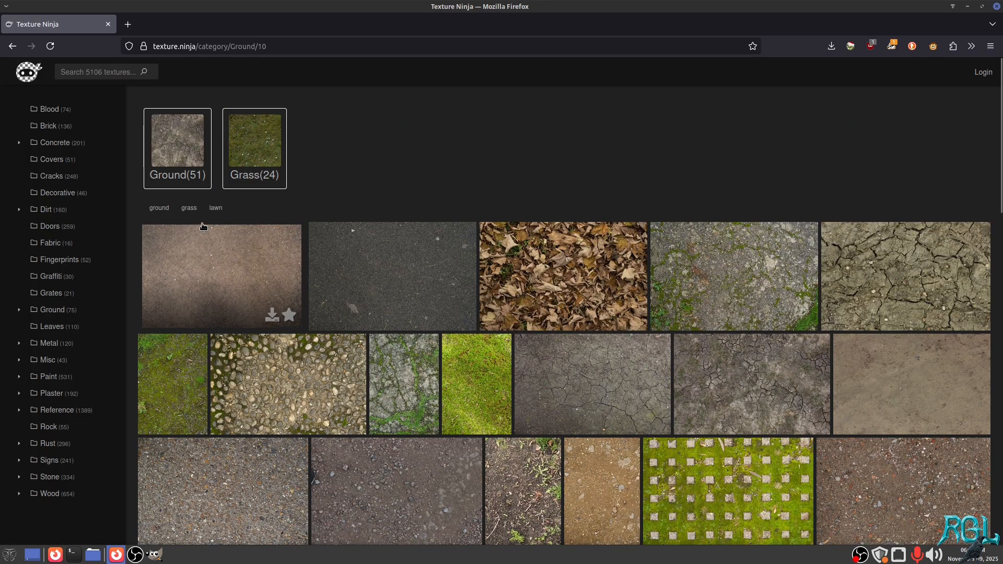
{"action": "scroll", "coordinate": [415, 207], "scroll_direction": "down", "scroll_amount": 5}
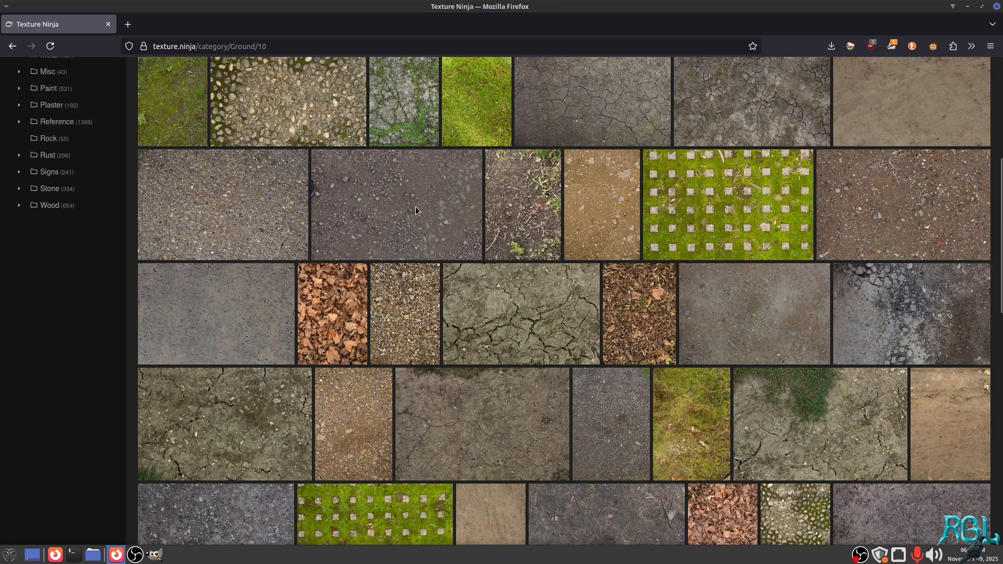
{"action": "scroll", "coordinate": [418, 220], "scroll_direction": "down", "scroll_amount": 5}
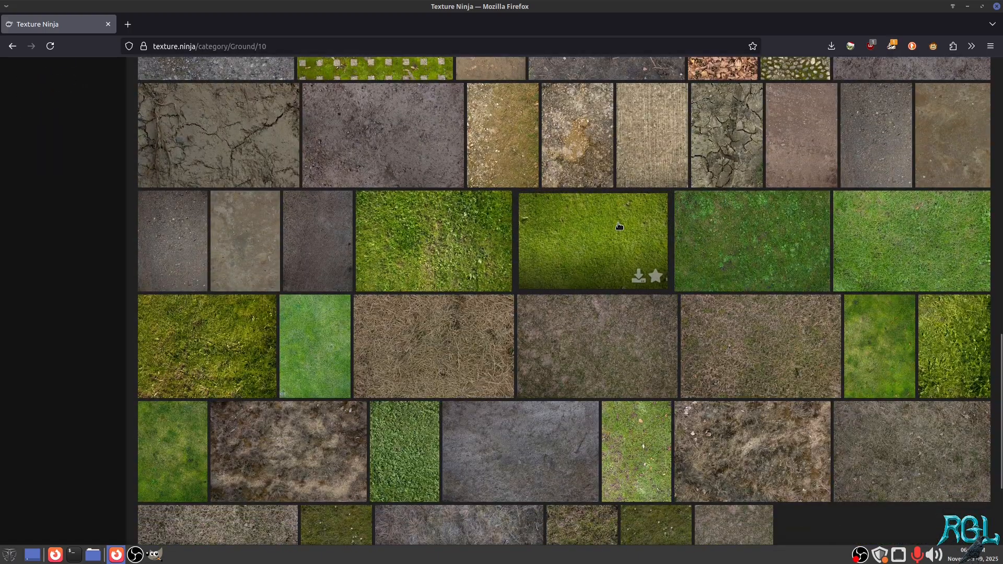
{"action": "left_click", "coordinate": [618, 226]}
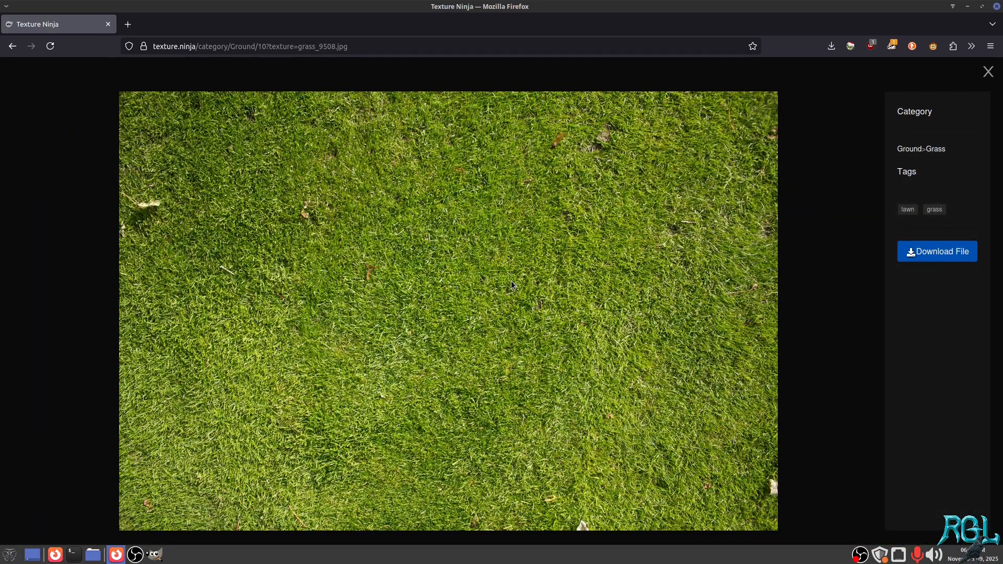
Step: Copy the grass photo, bring it into GIMP as a new image, and duplicate its layer
{"action": "right_click", "coordinate": [450, 266]}
{"action": "left_click", "coordinate": [473, 296]}
{"action": "left_click", "coordinate": [157, 556]}
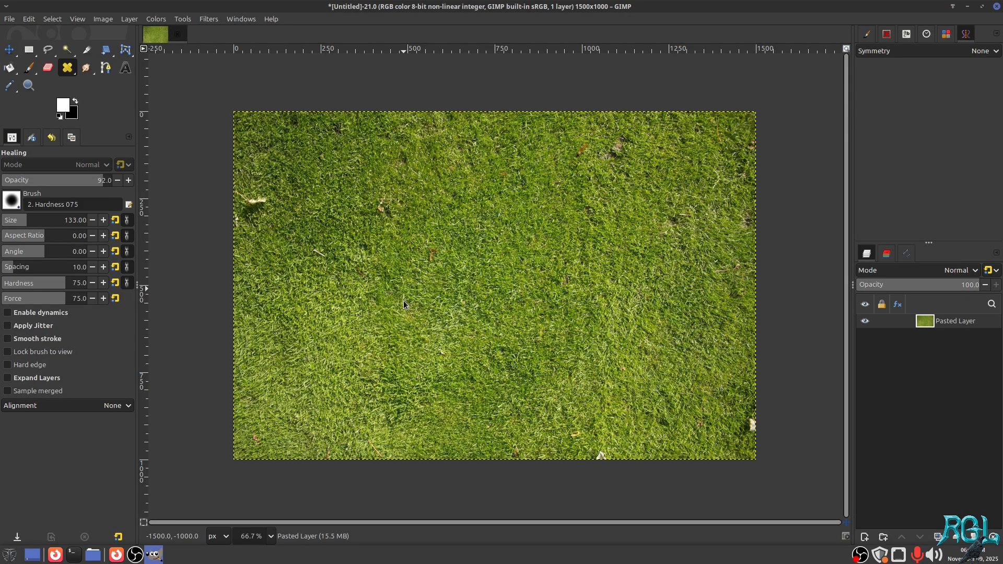
{"action": "key", "text": "shift+ctrl+d"}
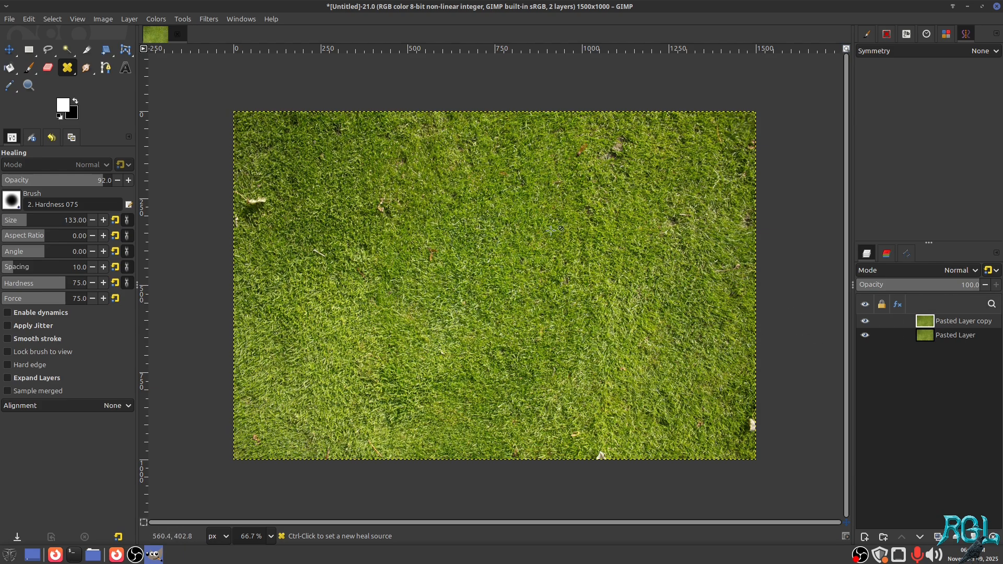
Step: Tile the unmodified grass layer into a new 4096 x 4096 test image using the saved Tile settings
{"action": "right_click", "coordinate": [412, 226]}
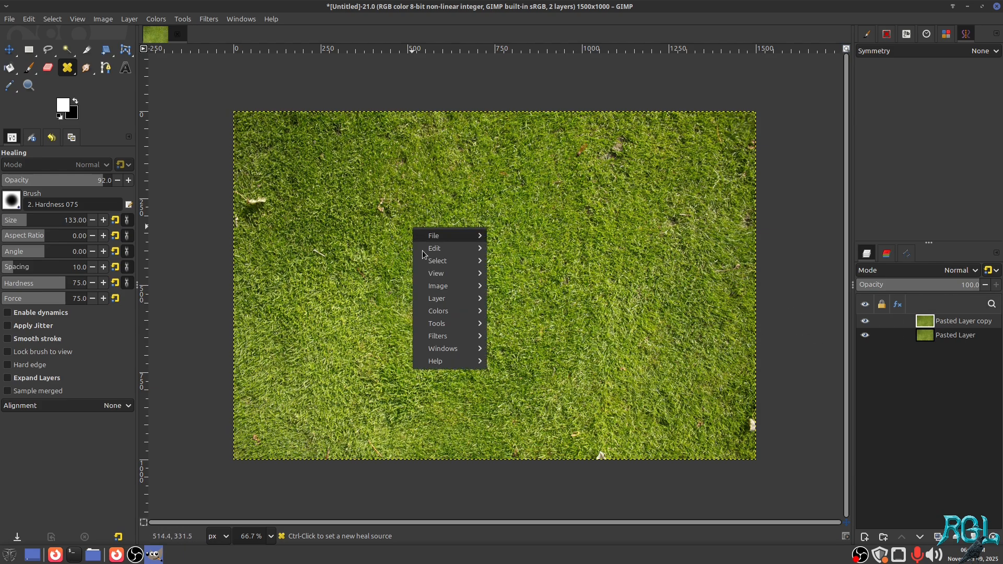
{"action": "mouse_move", "coordinate": [439, 336]}
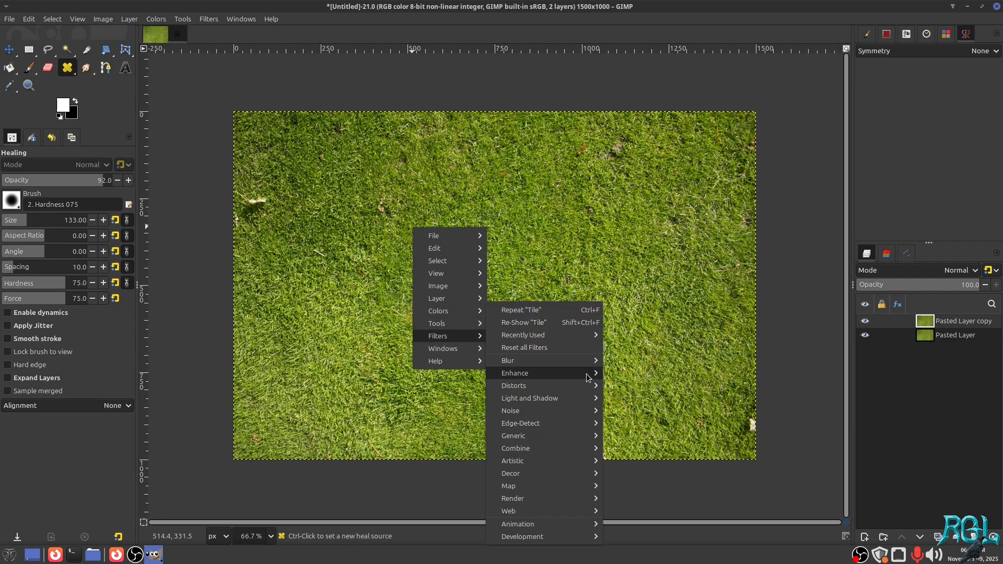
{"action": "mouse_move", "coordinate": [562, 489]}
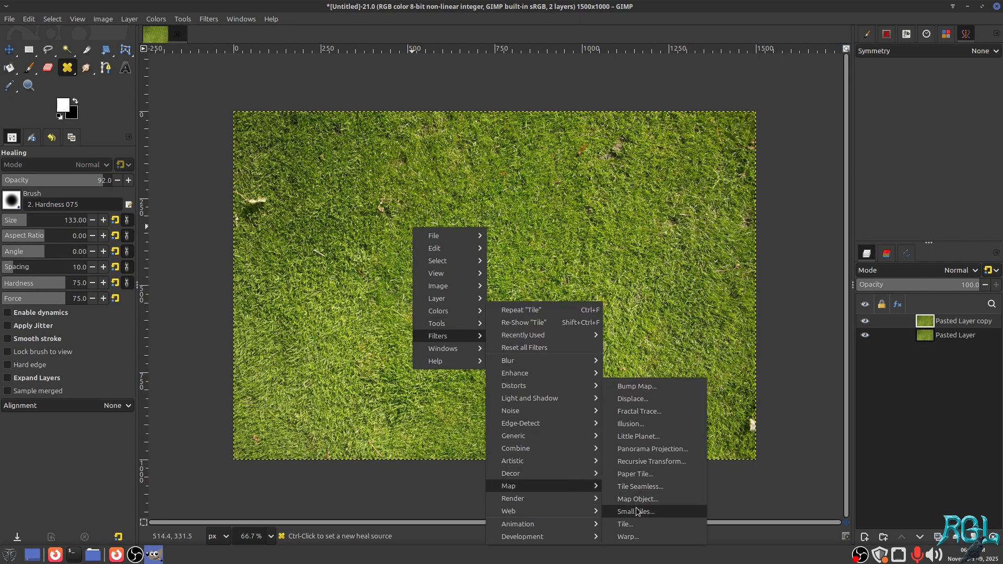
{"action": "left_click", "coordinate": [626, 524]}
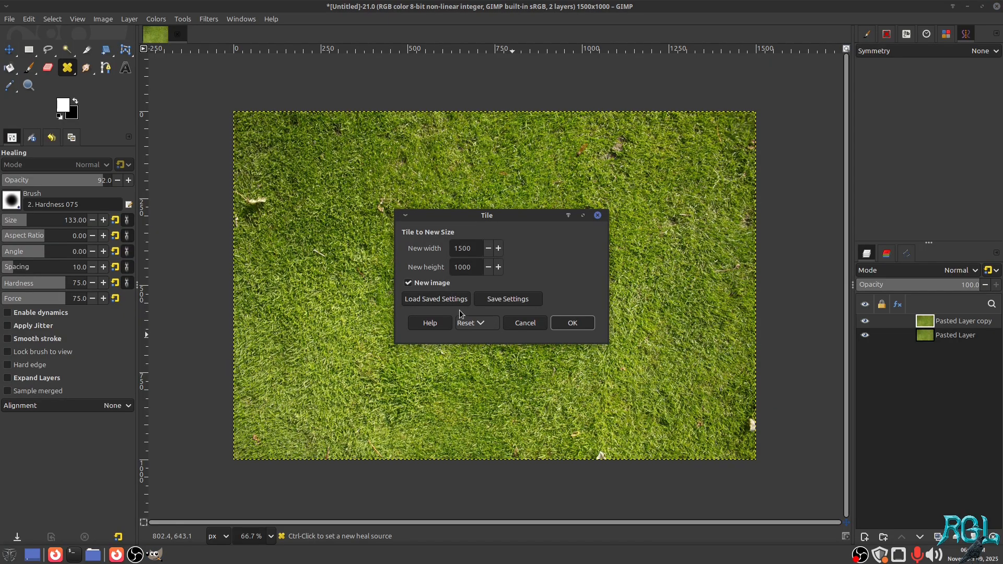
{"action": "left_click", "coordinate": [438, 302]}
{"action": "left_click", "coordinate": [575, 323]}
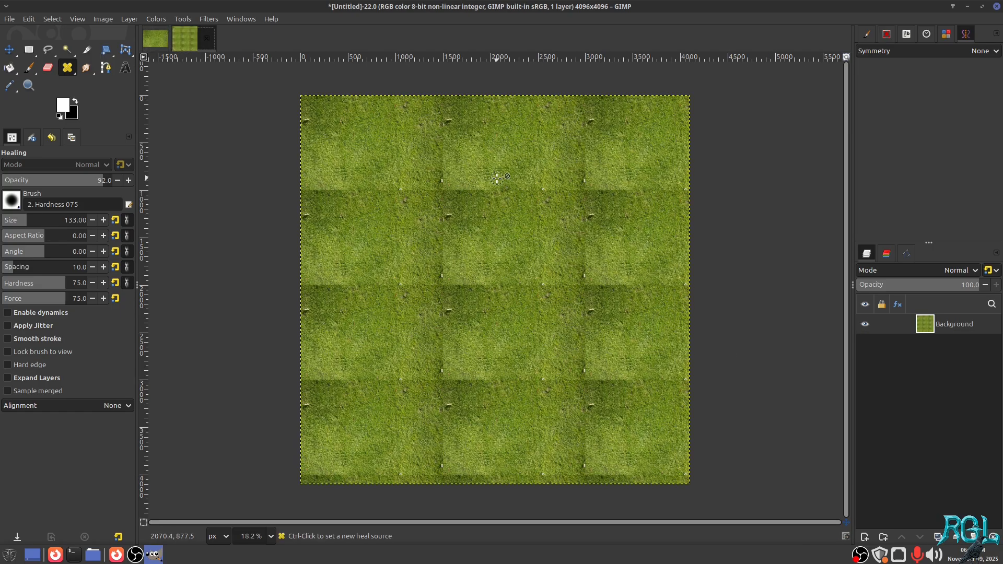
Step: Inspect the seams between the repeated grass tiles up close, and close the test image without saving it
{"action": "scroll", "coordinate": [493, 175], "scroll_direction": "up", "scroll_amount": 4}
{"action": "scroll", "coordinate": [420, 209], "scroll_direction": "up", "scroll_amount": 4}
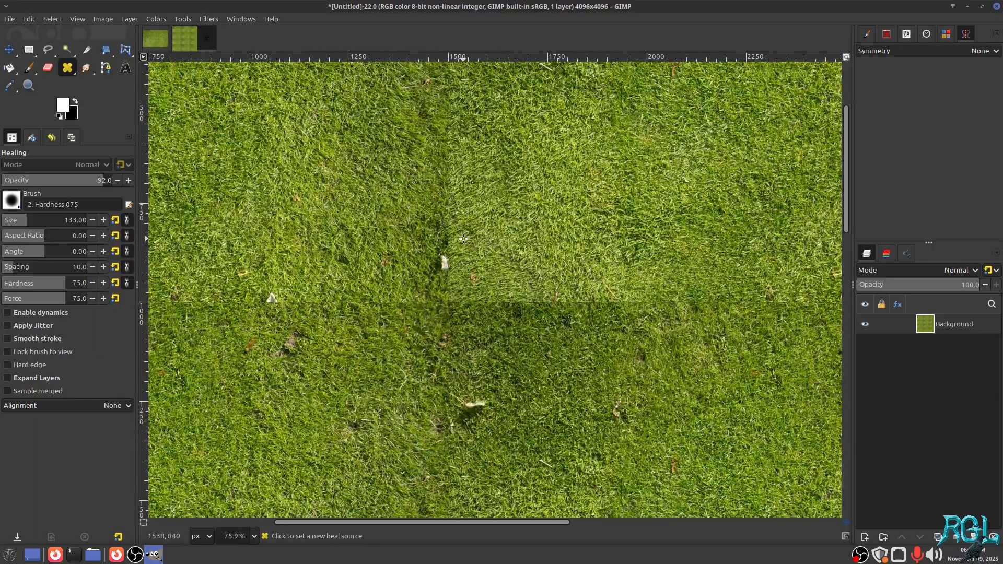
{"action": "scroll", "coordinate": [456, 230], "scroll_direction": "up", "scroll_amount": 1}
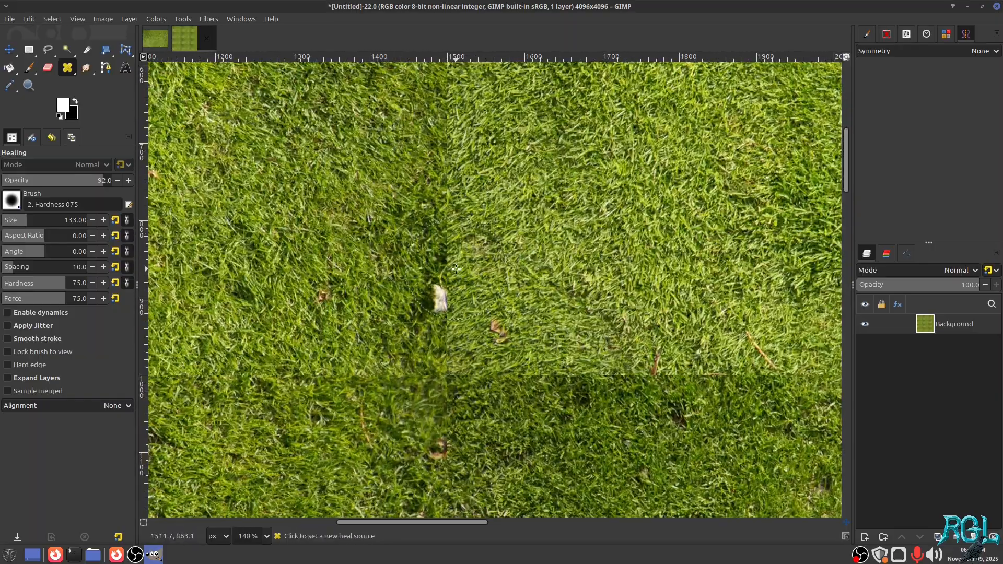
{"action": "scroll", "coordinate": [496, 190], "scroll_direction": "down", "scroll_amount": 5}
{"action": "scroll", "coordinate": [498, 278], "scroll_direction": "down", "scroll_amount": 2}
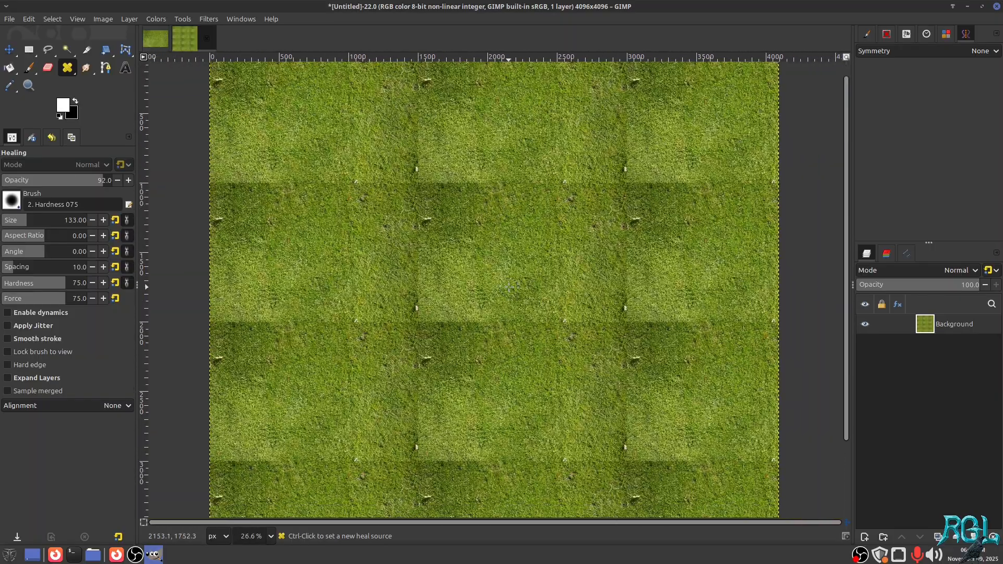
{"action": "scroll", "coordinate": [498, 277], "scroll_direction": "up", "scroll_amount": 5}
{"action": "scroll", "coordinate": [498, 278], "scroll_direction": "down", "scroll_amount": 2}
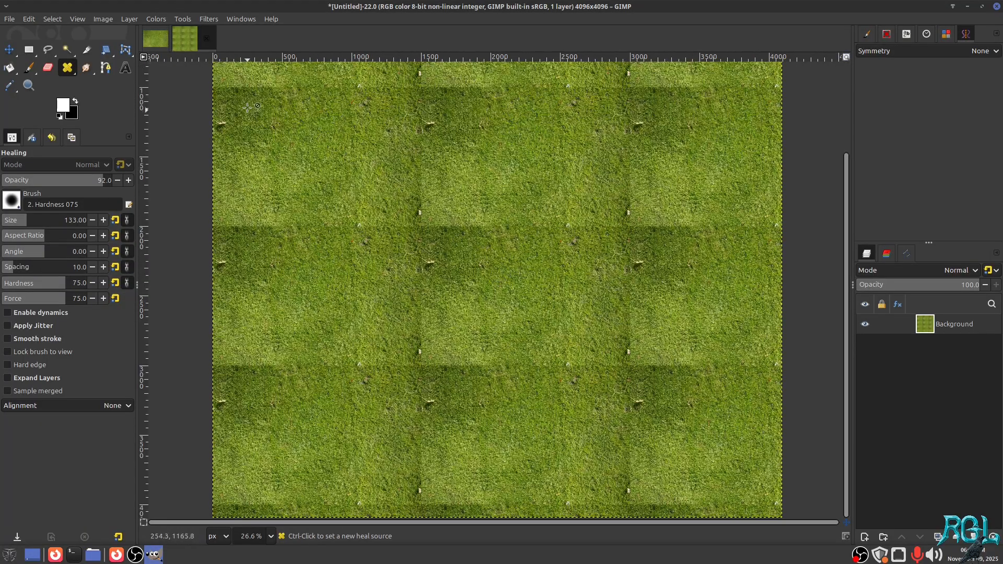
{"action": "left_click", "coordinate": [206, 39]}
{"action": "left_click", "coordinate": [597, 317]}
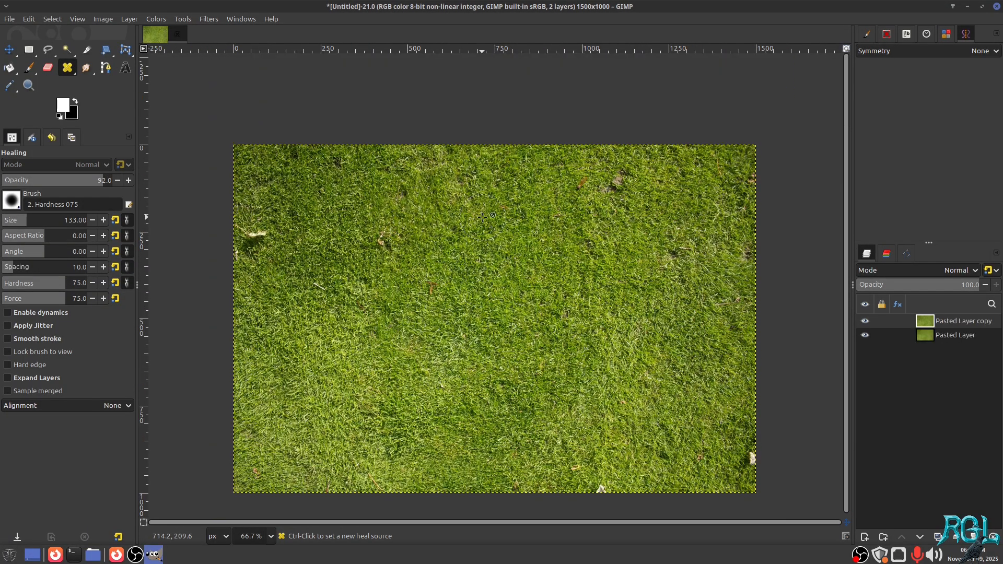
Step: Apply the Tile Seamless filter to the duplicated grass layer
{"action": "right_click", "coordinate": [488, 226]}
{"action": "mouse_move", "coordinate": [527, 327]}
{"action": "mouse_move", "coordinate": [652, 485]}
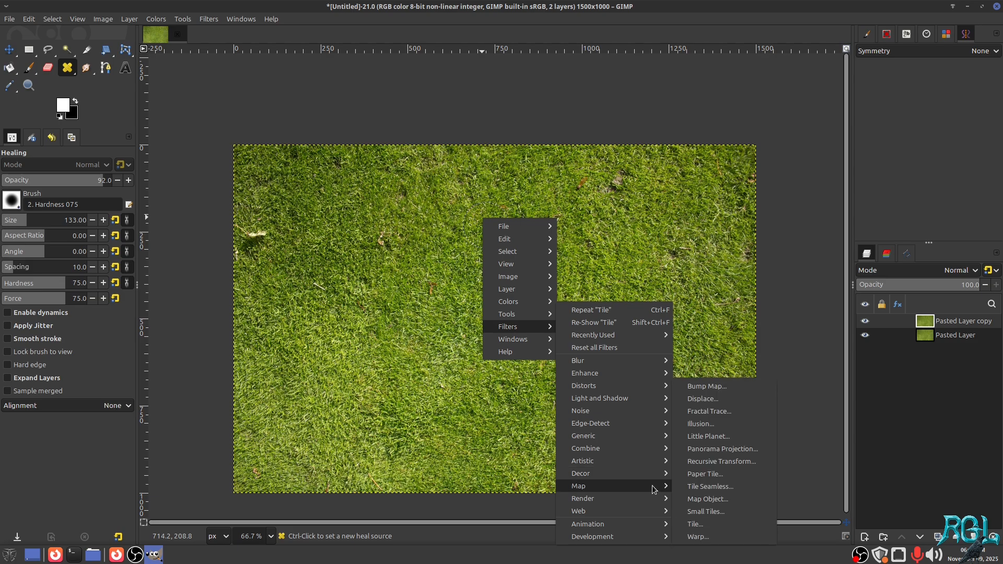
{"action": "left_click", "coordinate": [718, 489]}
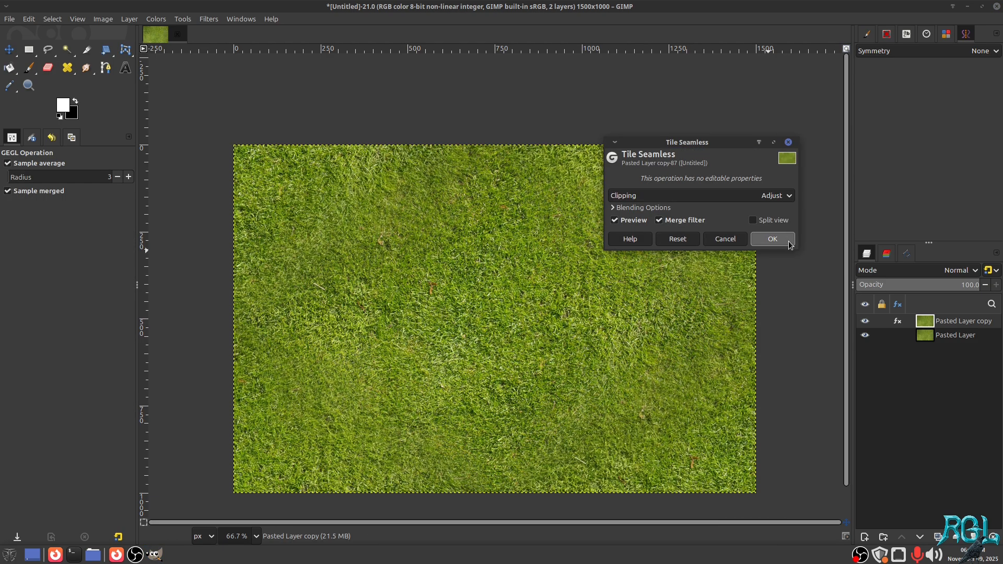
{"action": "left_click", "coordinate": [772, 239]}
Step: Tile the Tile Seamless result into a new 4096 x 4096 test image using the saved Tile settings
{"action": "right_click", "coordinate": [510, 267]}
{"action": "mouse_move", "coordinate": [539, 374]}
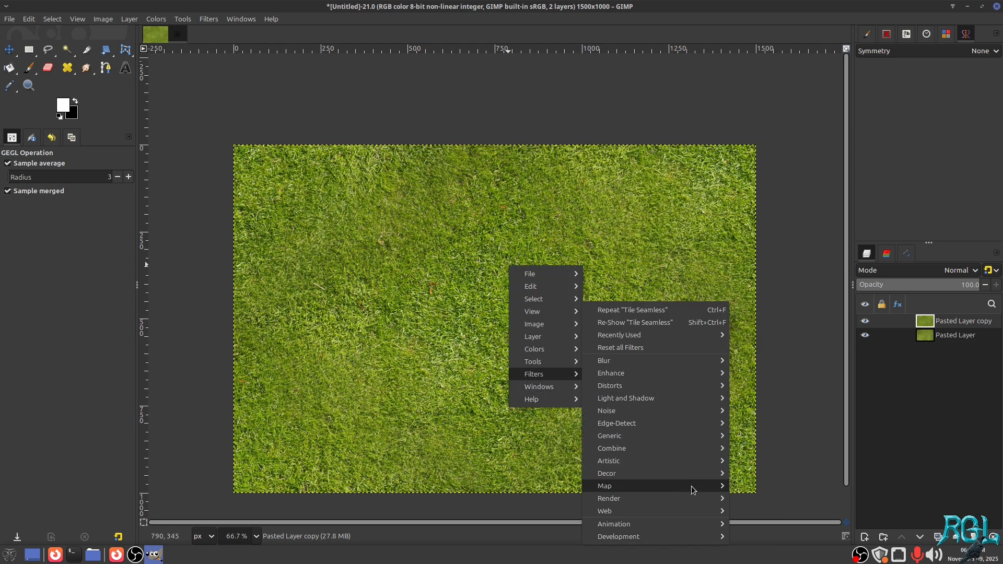
{"action": "mouse_move", "coordinate": [692, 487]}
{"action": "left_click", "coordinate": [764, 527]}
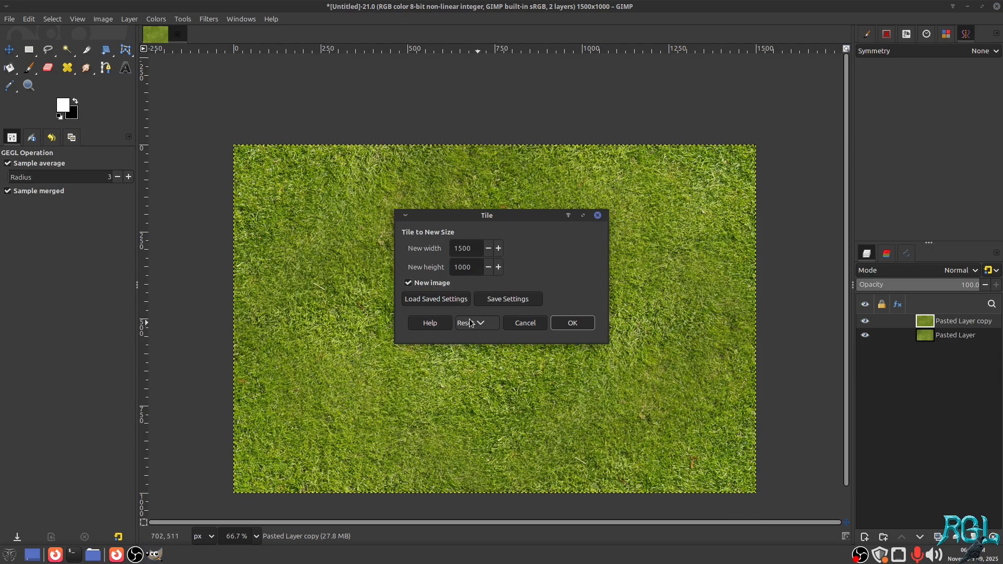
{"action": "left_click", "coordinate": [454, 304]}
{"action": "left_click", "coordinate": [593, 325]}
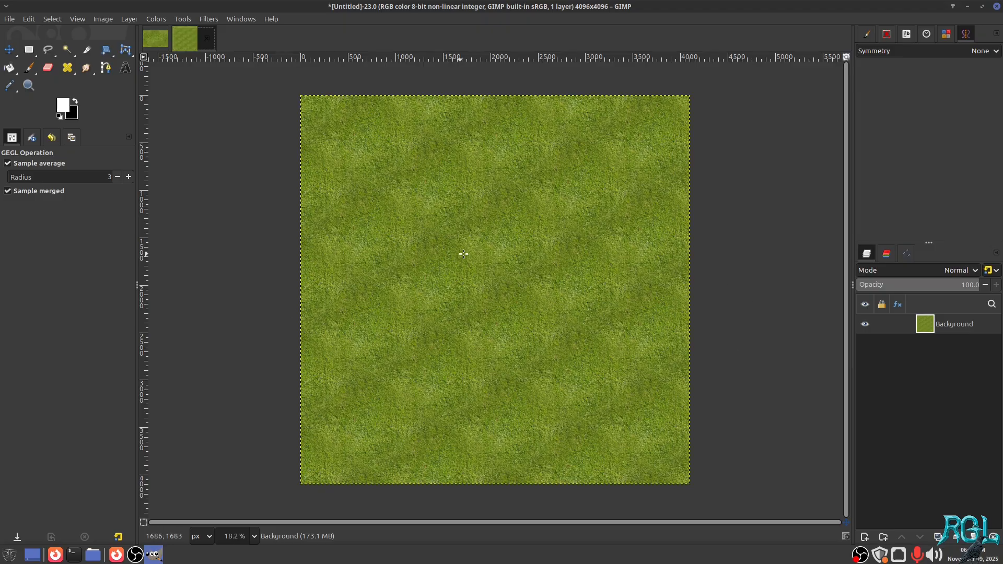
Step: Check the seamless test image for blending and repetition, and close it without saving its changes
{"action": "left_click_drag", "start_coordinate": [490, 266], "coordinate": [511, 277]}
{"action": "scroll", "coordinate": [494, 142], "scroll_direction": "up", "scroll_amount": 6}
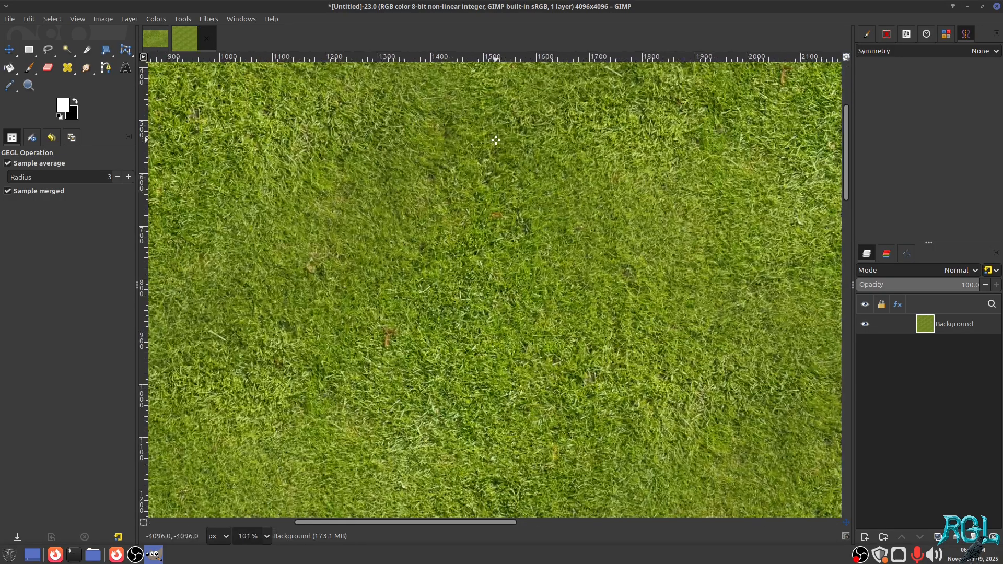
{"action": "scroll", "coordinate": [496, 140], "scroll_direction": "down", "scroll_amount": 4}
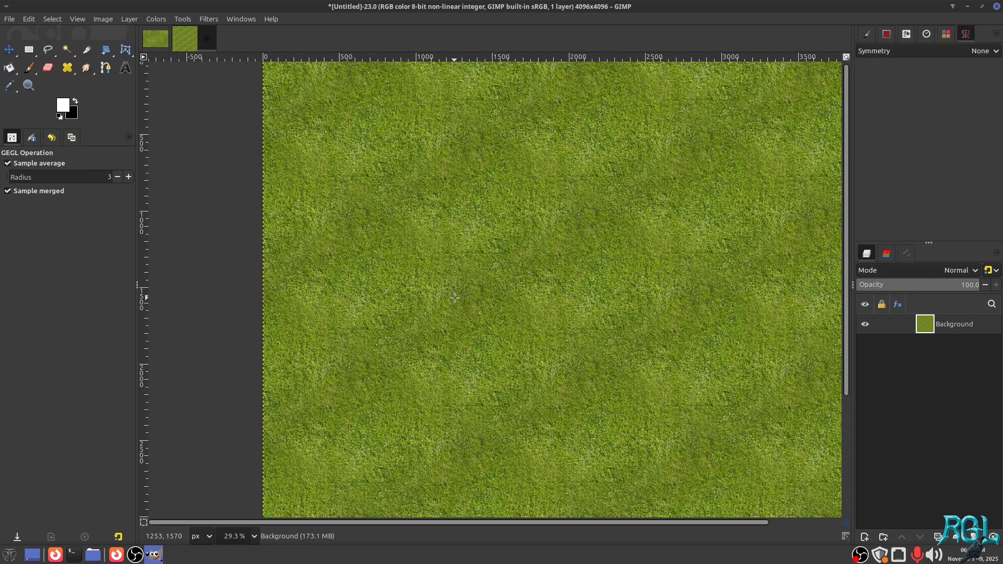
{"action": "left_click", "coordinate": [207, 39]}
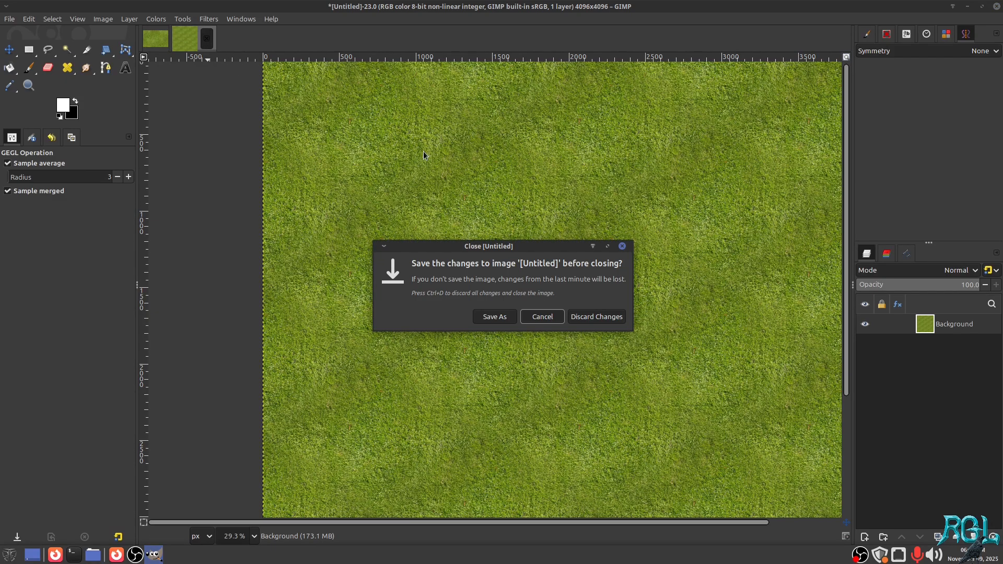
{"action": "left_click", "coordinate": [613, 322]}
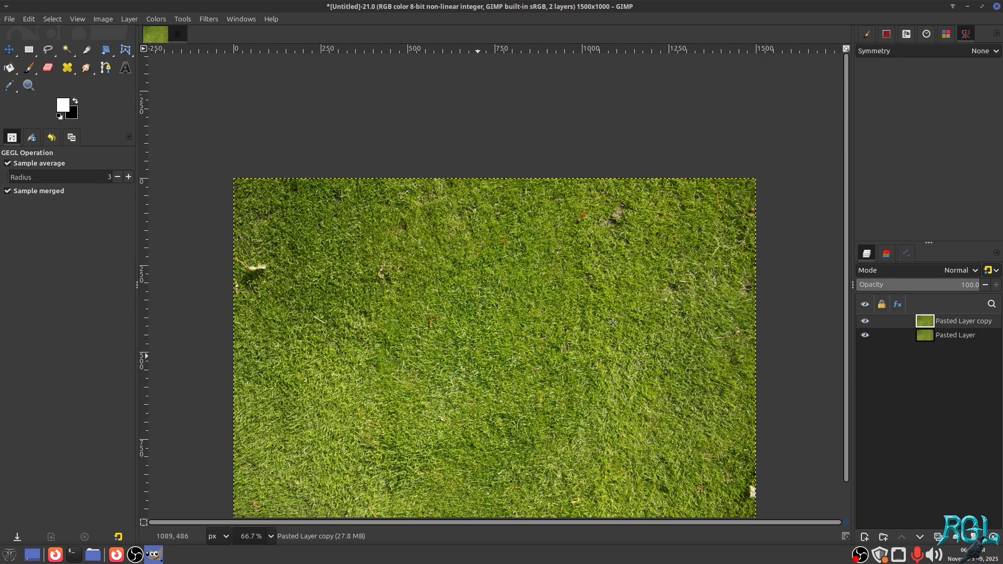
Step: Redo and undo the Tile Seamless filter to compare it with the original grass layer
{"action": "left_click_drag", "start_coordinate": [587, 280], "coordinate": [567, 277]}
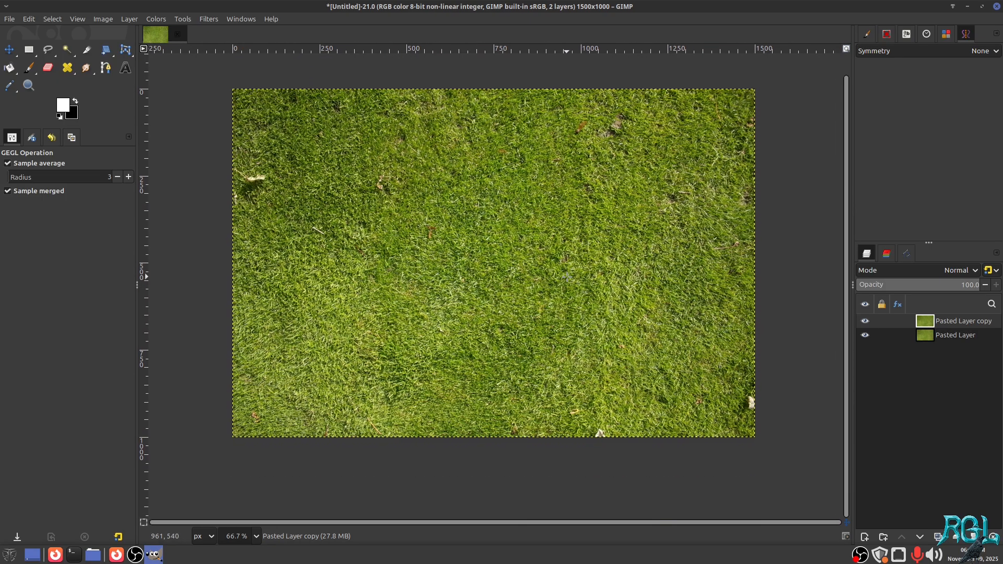
{"action": "key", "text": "ctrl+y"}
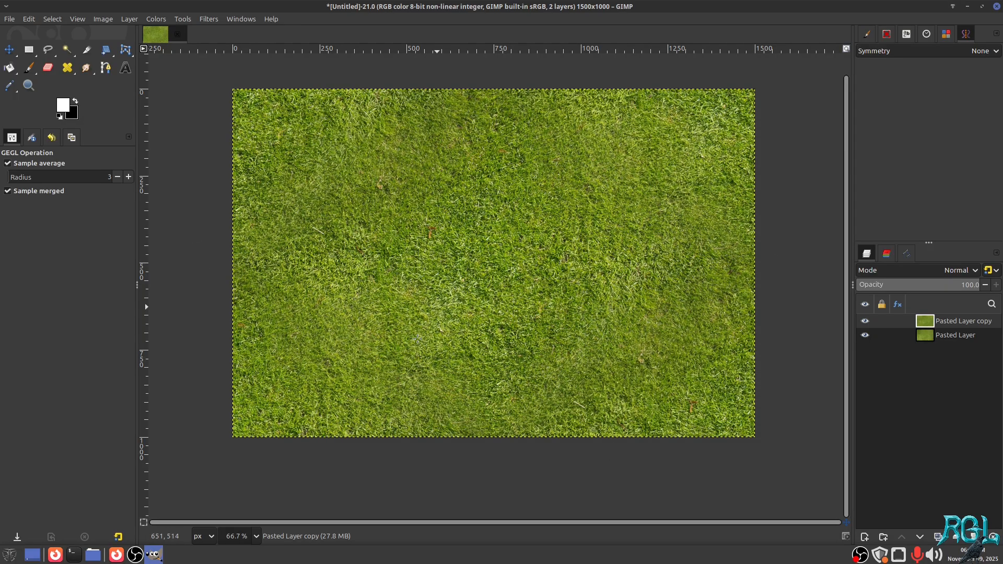
{"action": "key", "text": "ctrl+z"}
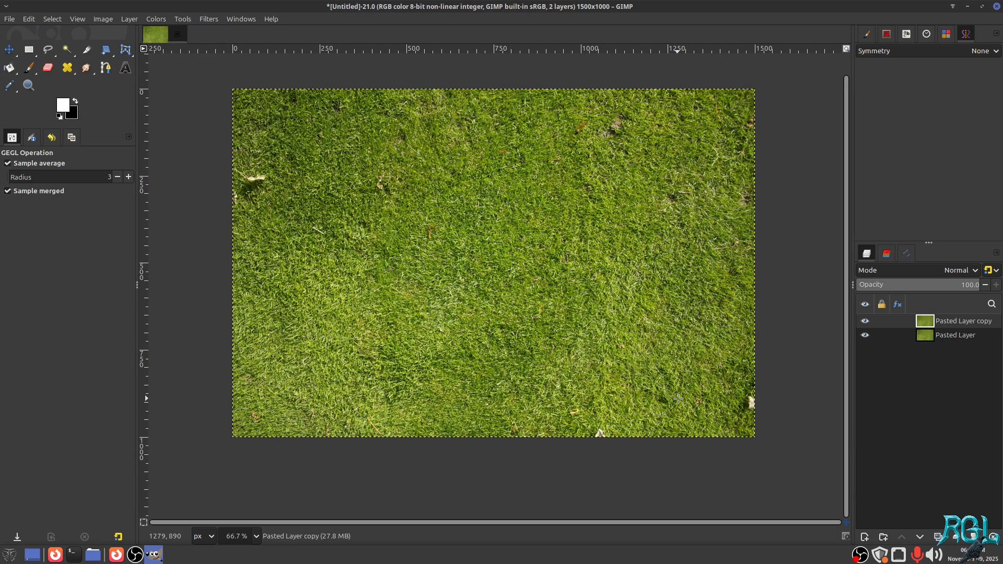
Step: Add a Black (full transparency) layer mask to the duplicated grass layer
{"action": "right_click", "coordinate": [965, 322]}
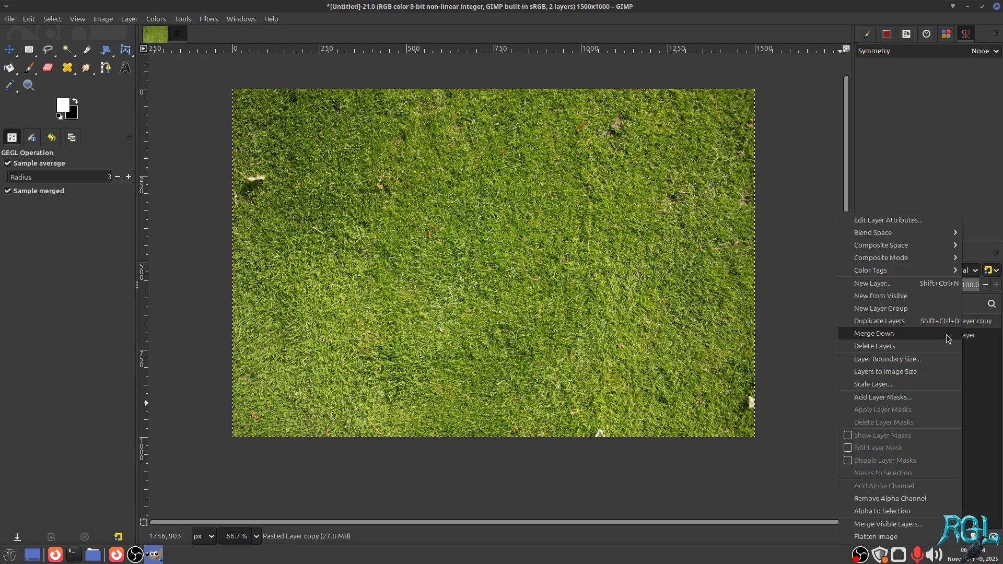
{"action": "left_click", "coordinate": [933, 398]}
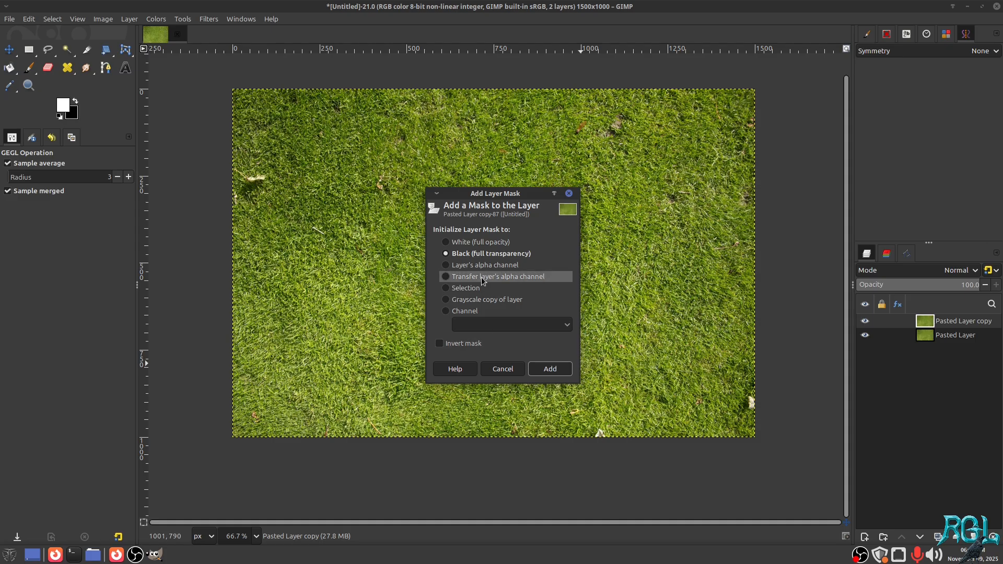
{"action": "left_click", "coordinate": [550, 369]}
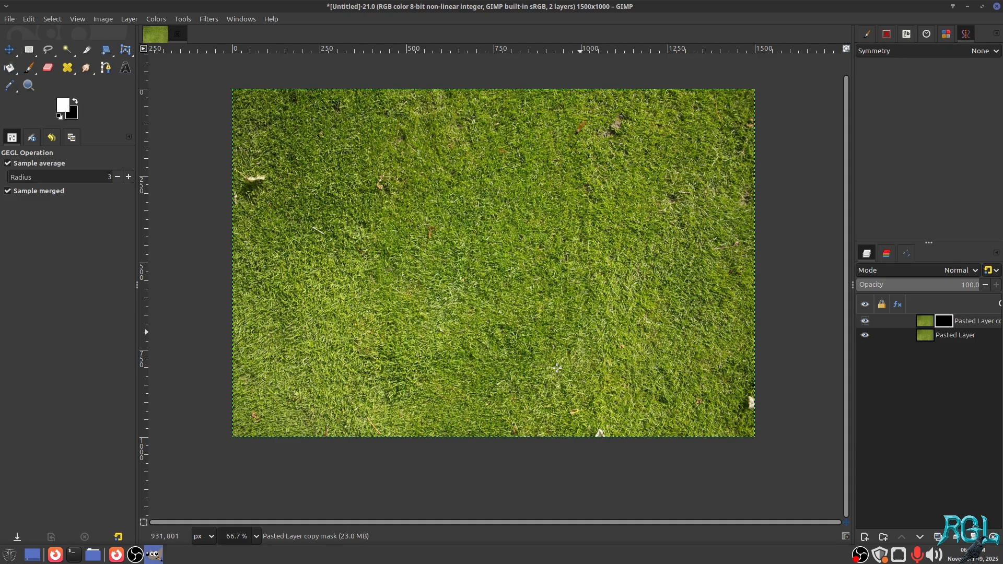
Step: Offset the original Pasted Layer by half its width and height, X 750 and Y 500 px, with wrap-around edges
{"action": "left_click", "coordinate": [959, 333]}
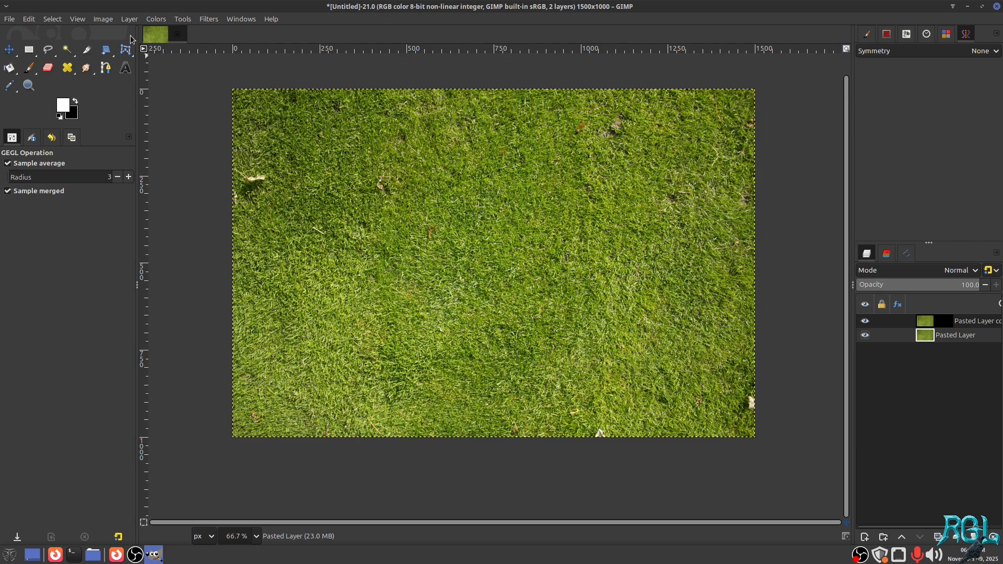
{"action": "left_click", "coordinate": [129, 18]}
{"action": "mouse_move", "coordinate": [173, 150]}
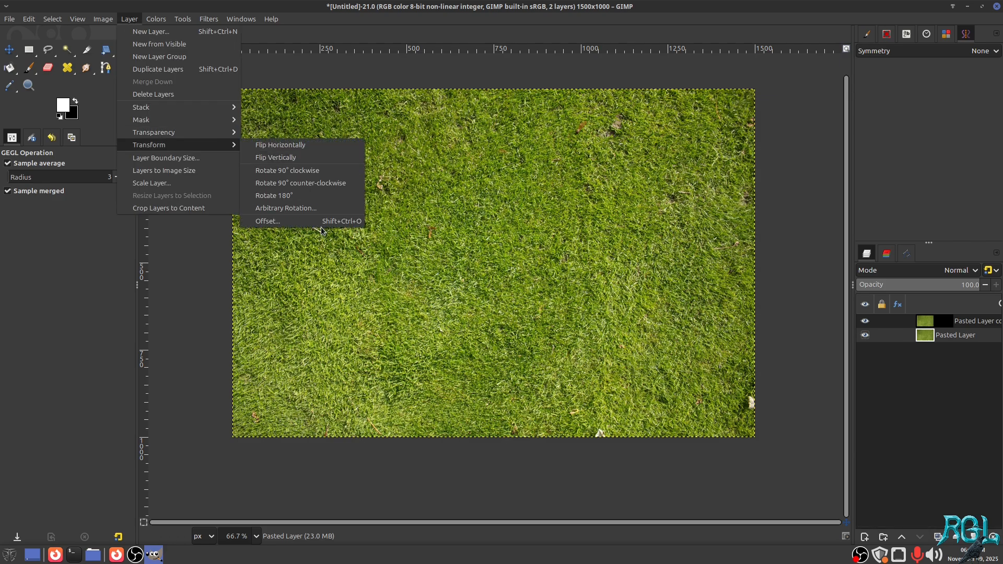
{"action": "left_click", "coordinate": [339, 224]}
{"action": "left_click", "coordinate": [331, 207]}
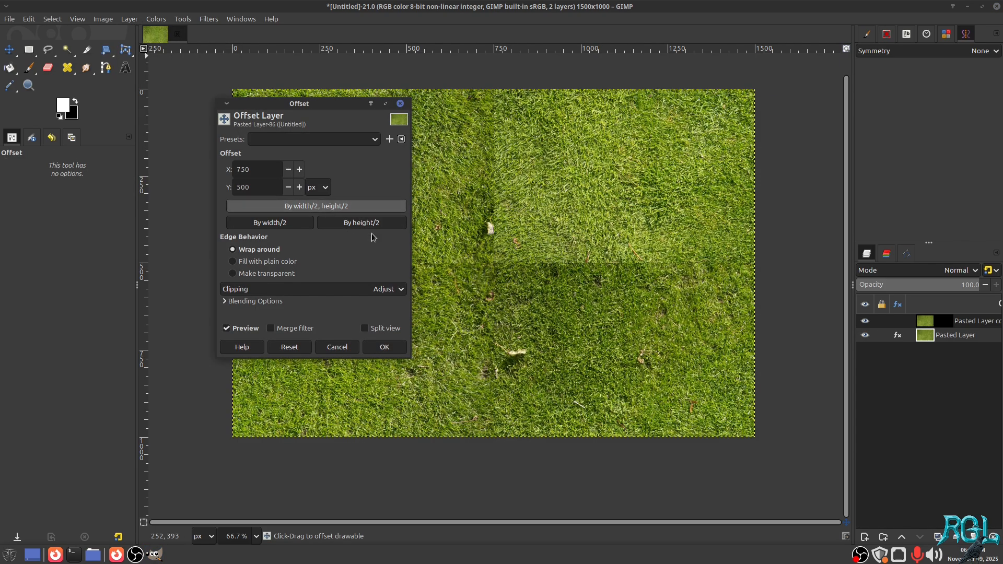
{"action": "left_click", "coordinate": [403, 345]}
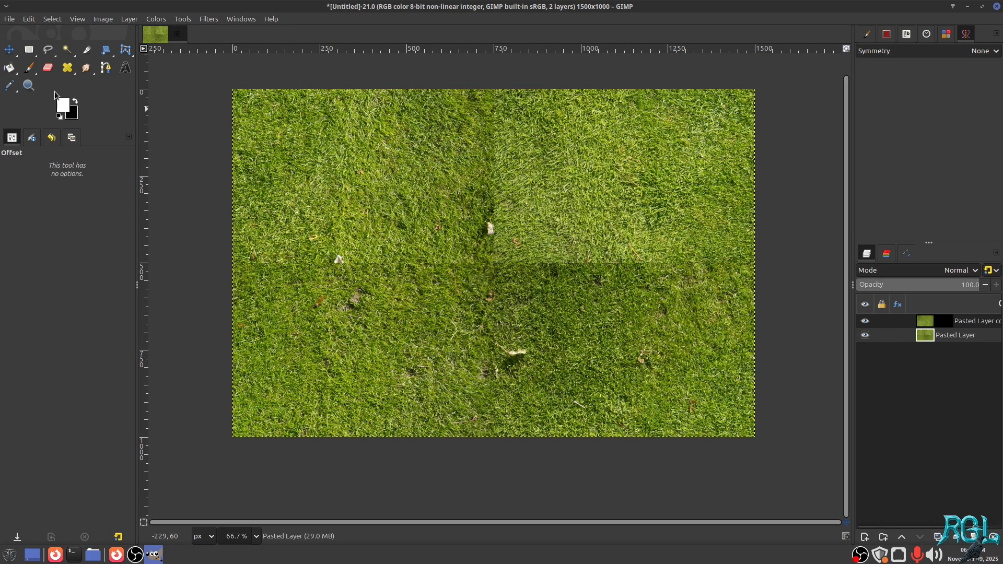
Step: Set up the Paintbrush with white paint, the 2. Hardness 075 brush and a size of 50
{"action": "left_click", "coordinate": [29, 67]}
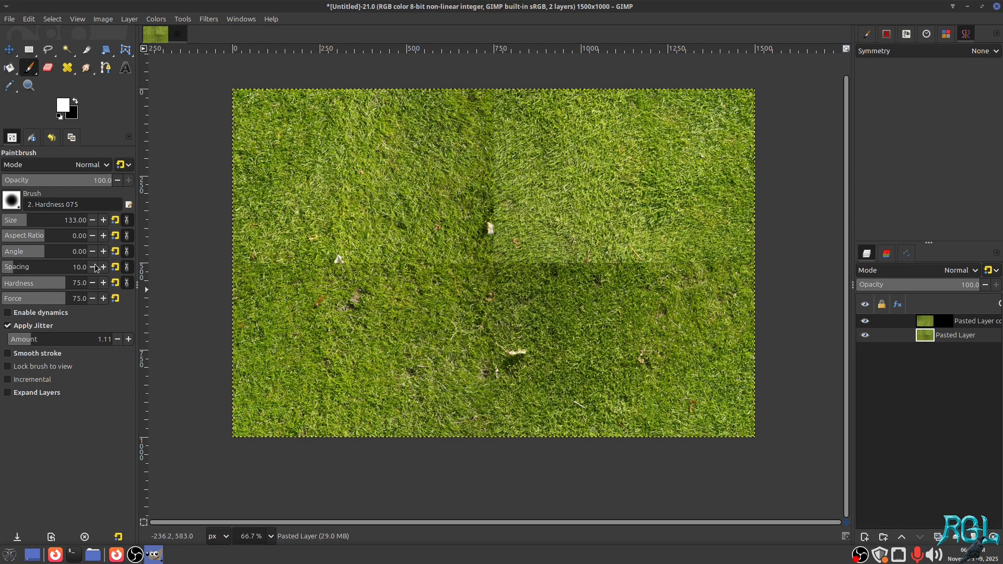
{"action": "left_click", "coordinate": [74, 223]}
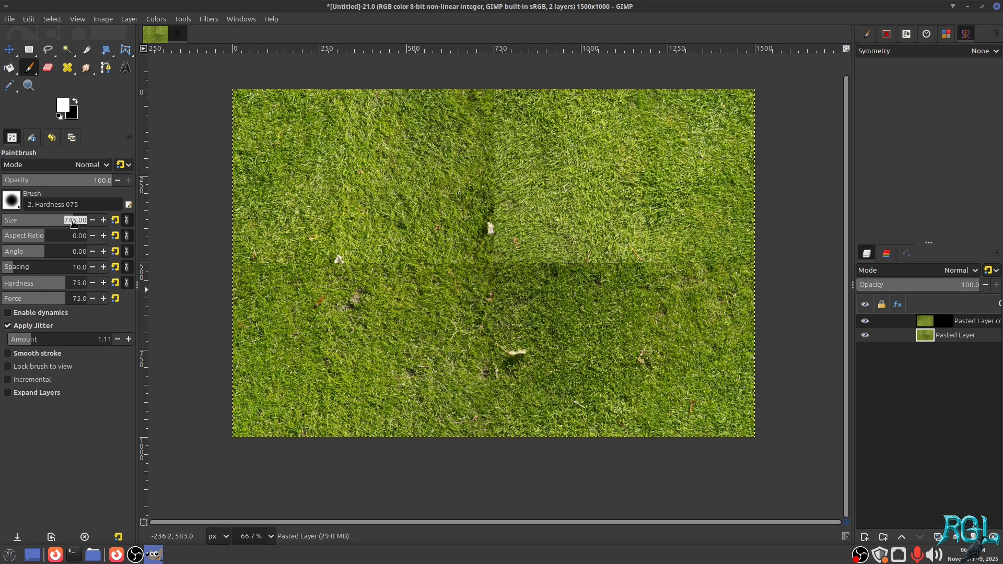
{"action": "type", "text": "50"}
{"action": "key", "text": "Return"}
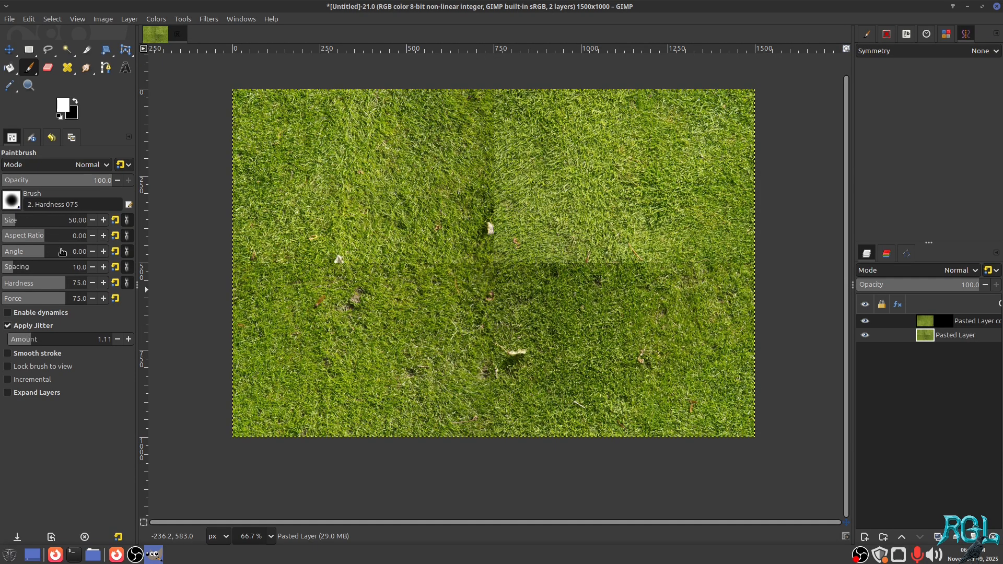
{"action": "left_click", "coordinate": [11, 200]}
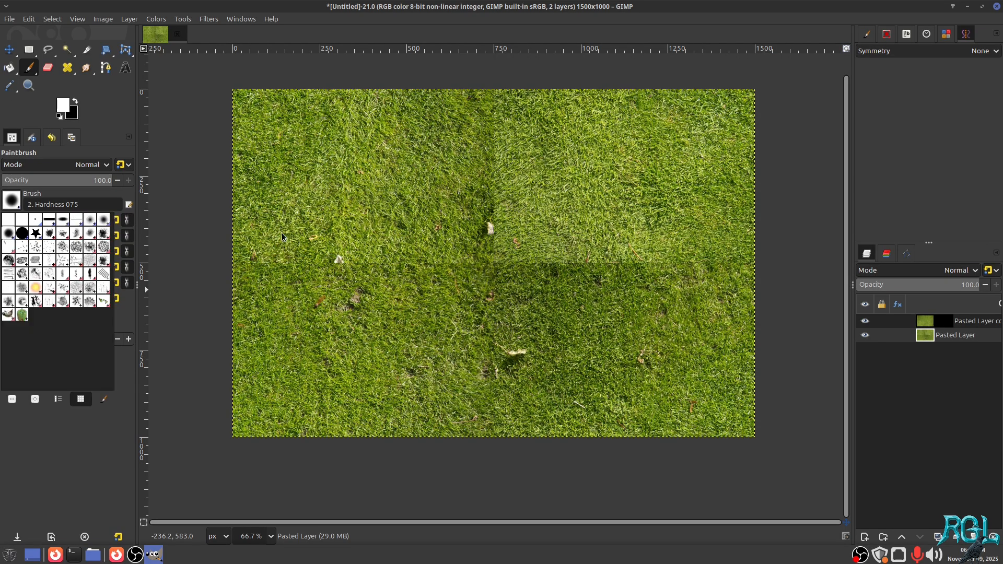
{"action": "left_click", "coordinate": [68, 468]}
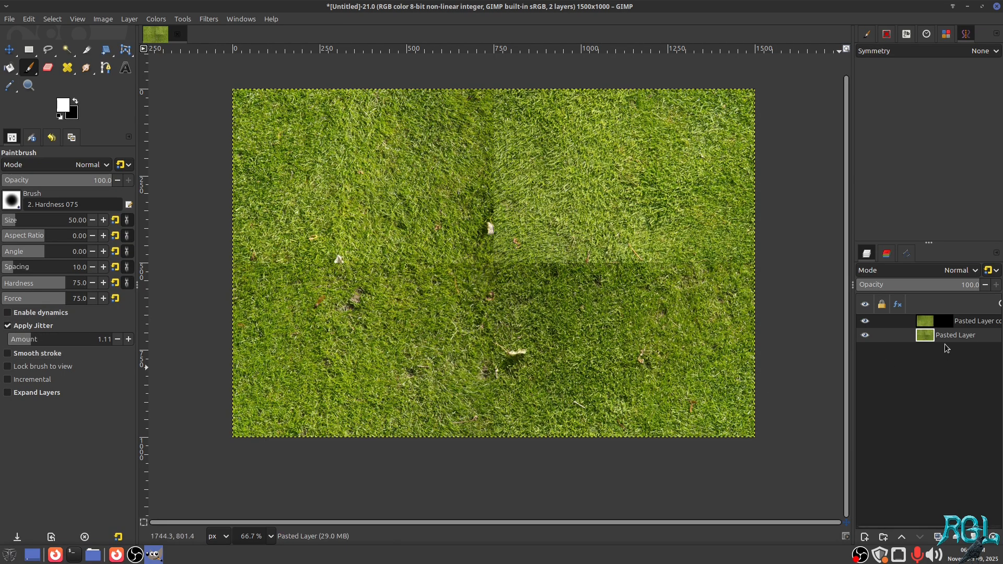
Step: Paint straight white strokes on the duplicate layer's mask along the vertical and horizontal centre seams, extending past the image edges
{"action": "left_click", "coordinate": [942, 322]}
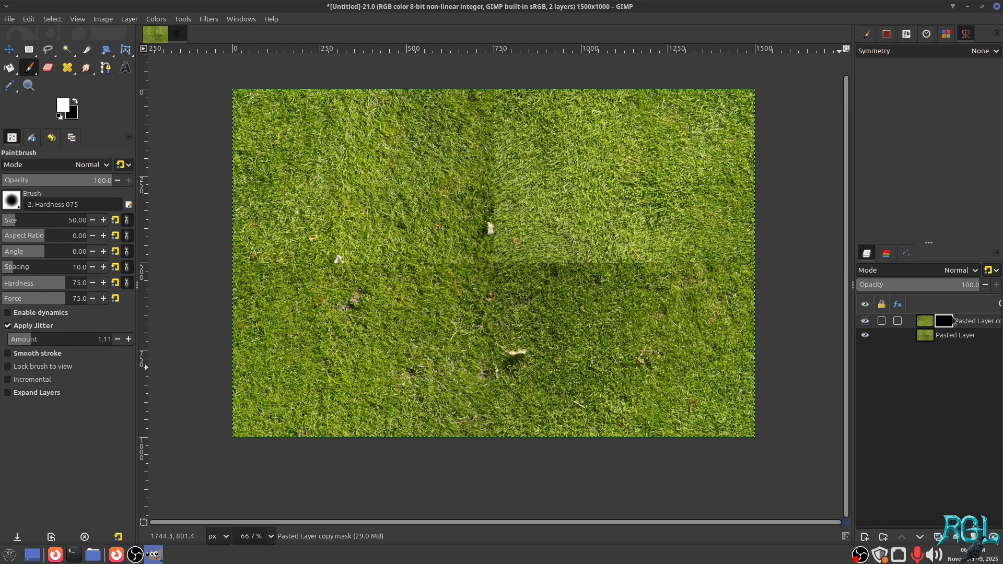
{"action": "double_click", "coordinate": [950, 322]}
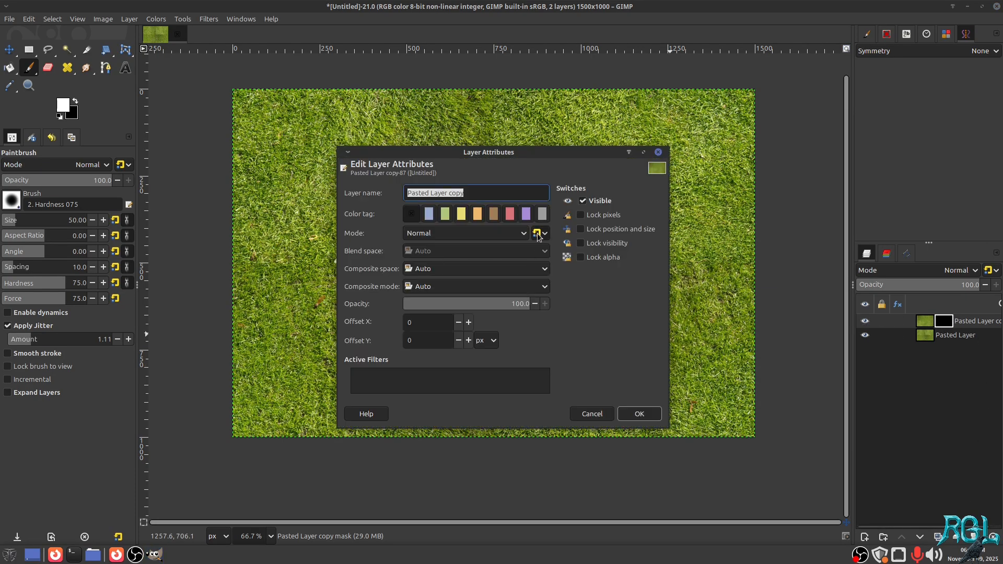
{"action": "left_click", "coordinate": [606, 410]}
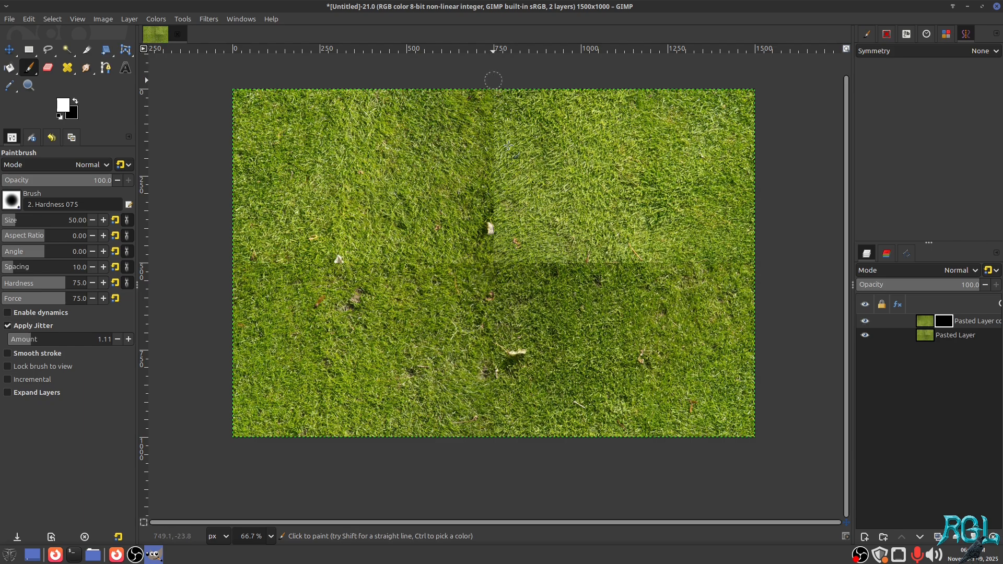
{"action": "scroll", "coordinate": [565, 405], "scroll_direction": "down", "scroll_amount": 1}
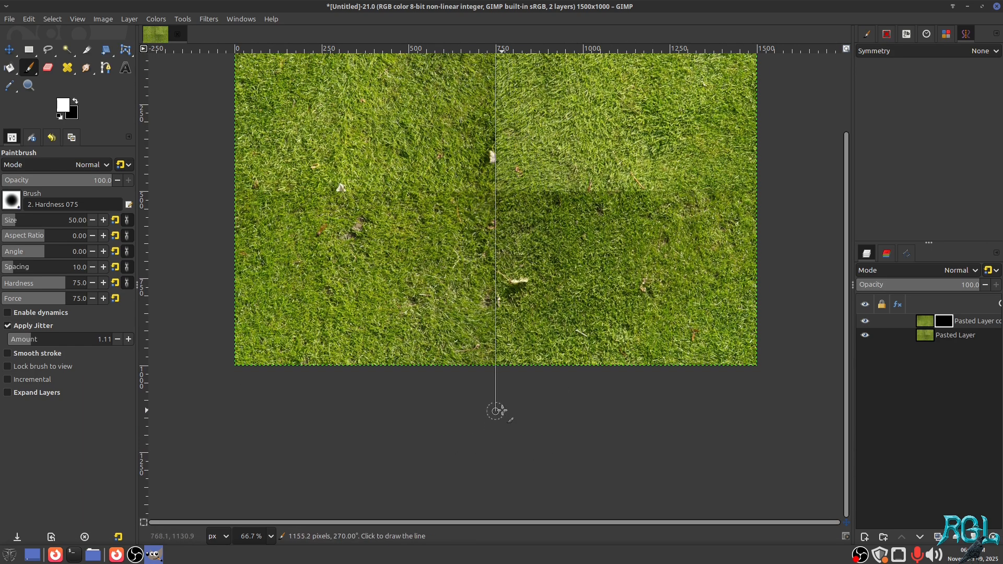
{"action": "scroll", "coordinate": [538, 125], "scroll_direction": "up", "scroll_amount": 2}
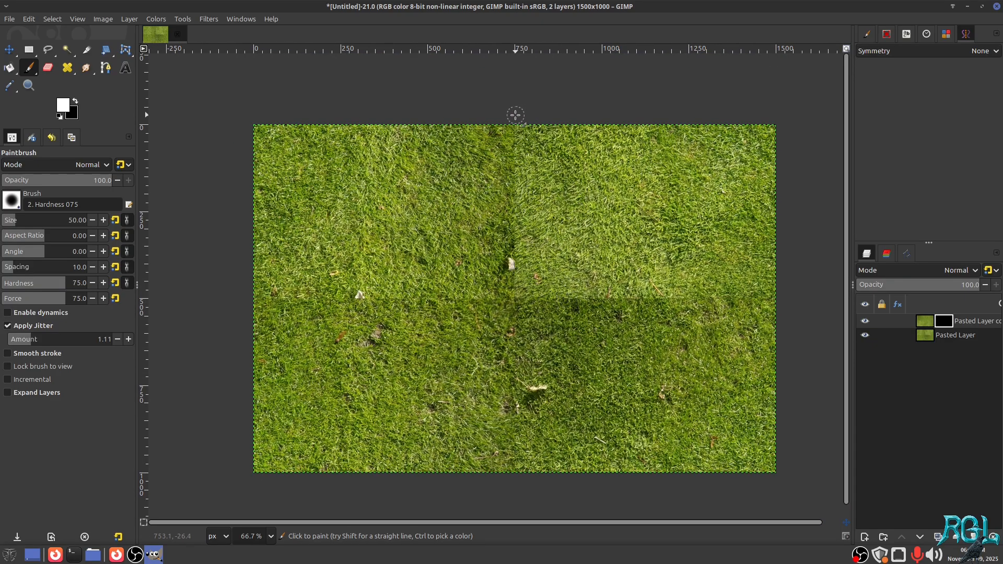
{"action": "scroll", "coordinate": [546, 272], "scroll_direction": "down", "scroll_amount": 2}
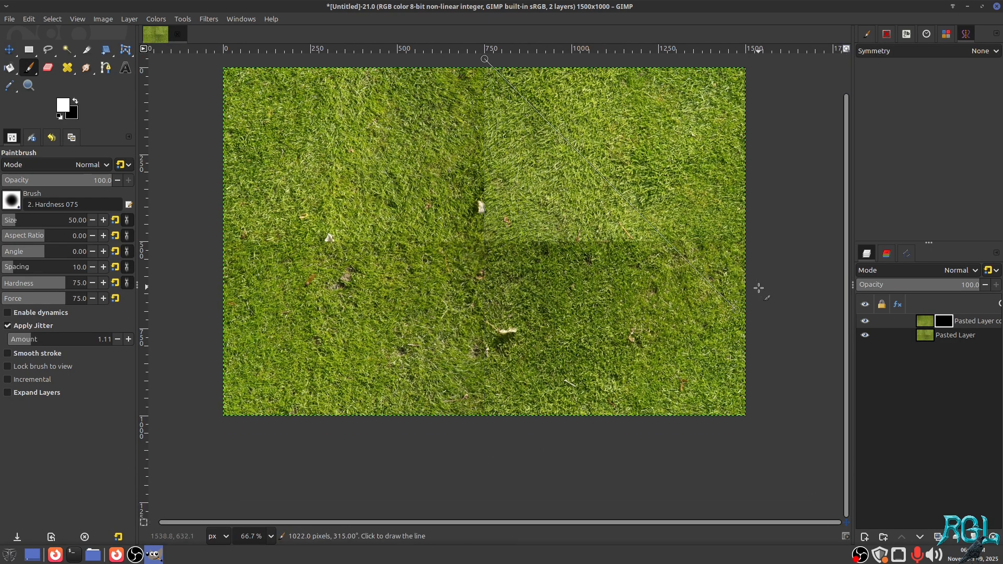
{"action": "left_click", "coordinate": [485, 475], "text": "shift"}
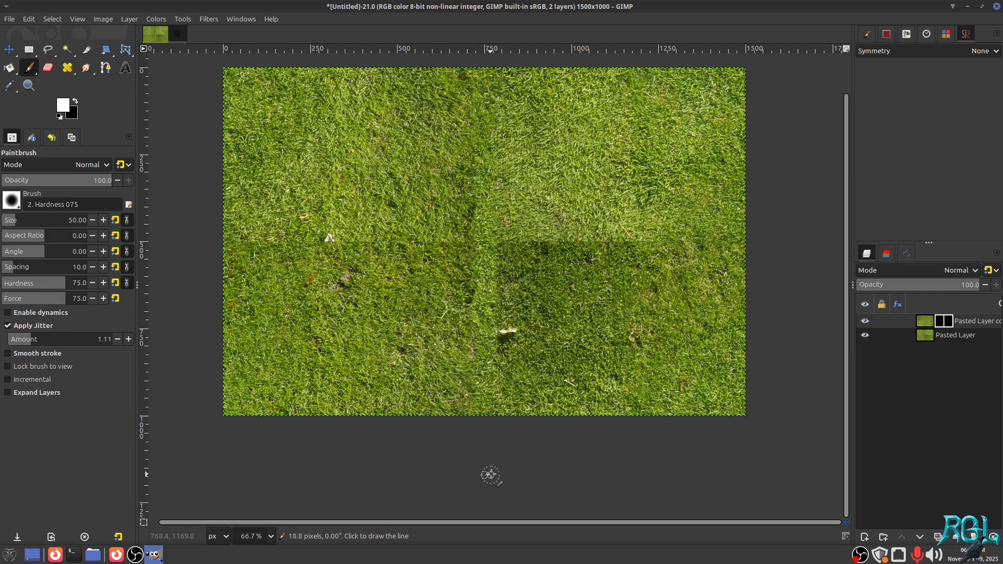
{"action": "left_click", "coordinate": [756, 240]}
{"action": "left_click", "coordinate": [172, 240], "text": "shift"}
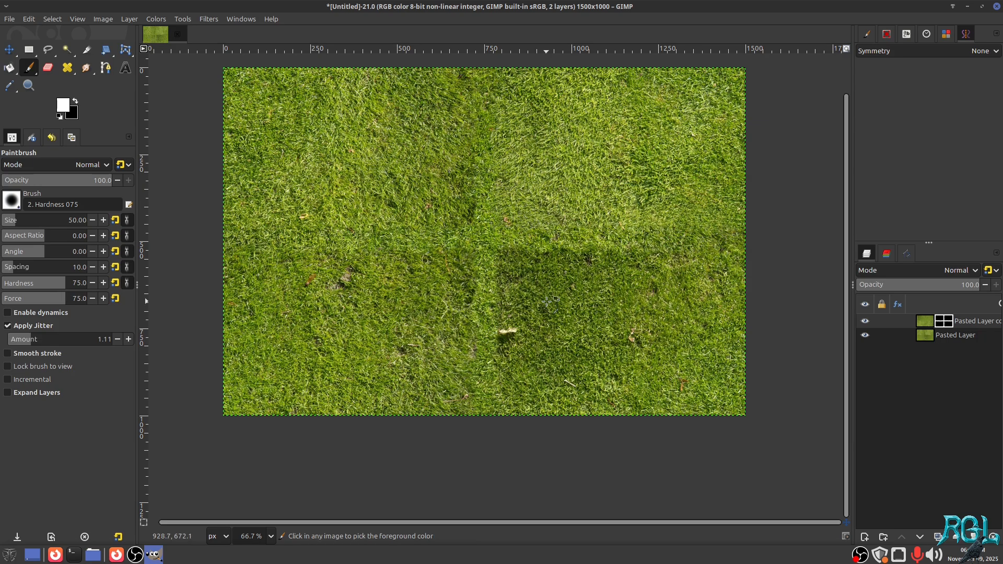
Step: Compare the grass with and without the masked duplicate, and merge the duplicate down into Pasted Layer
{"action": "key", "text": "ctrl+z"}
{"action": "key", "text": "ctrl+y"}
{"action": "key", "text": "ctrl+z"}
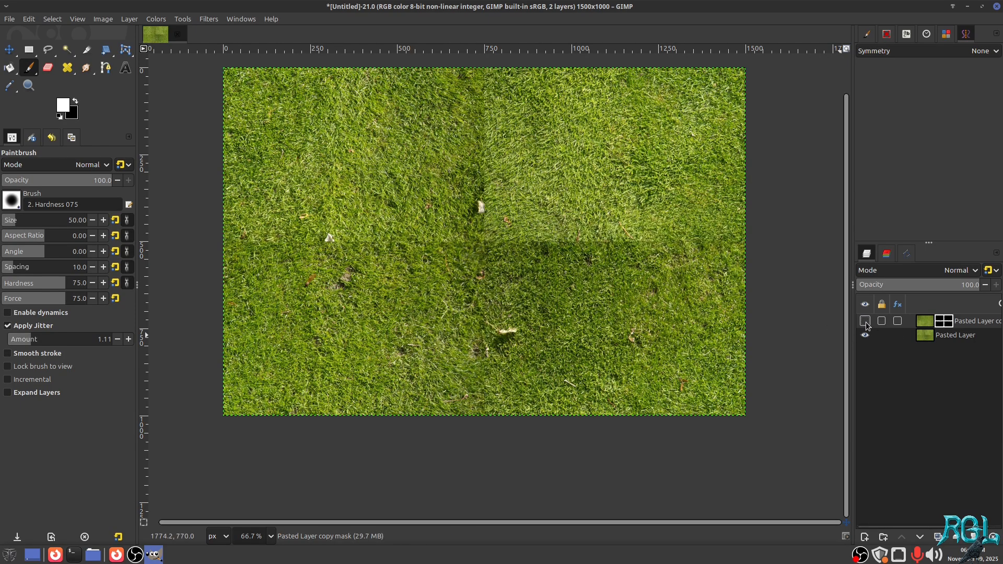
{"action": "key", "text": "ctrl+y"}
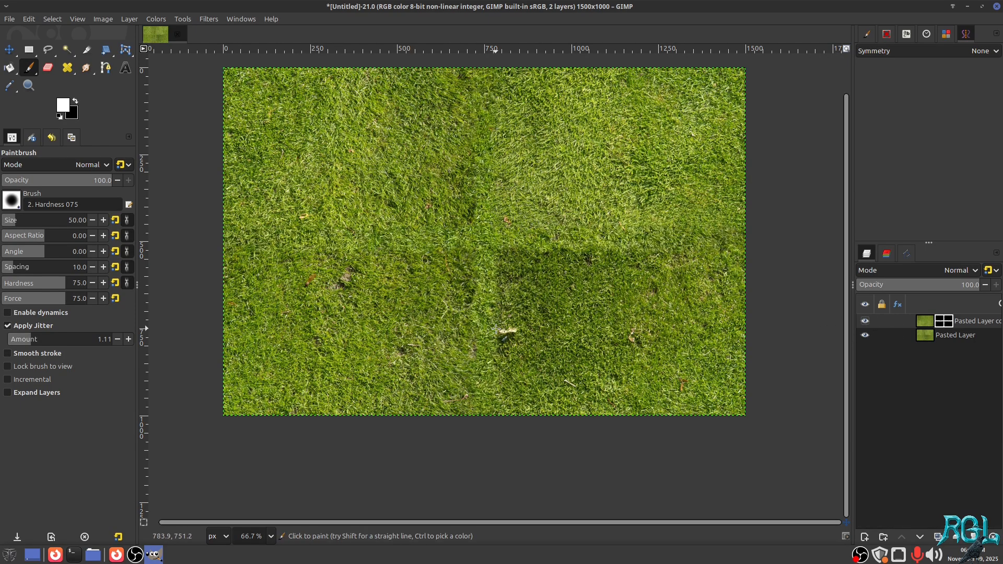
{"action": "mouse_move", "coordinate": [496, 329]}
{"action": "left_mouse_down"}
{"action": "mouse_move", "coordinate": [512, 331]}
{"action": "mouse_move", "coordinate": [499, 333]}
{"action": "left_mouse_up"}
{"action": "key", "text": "ctrl+z"}
{"action": "left_click", "coordinate": [958, 538]}
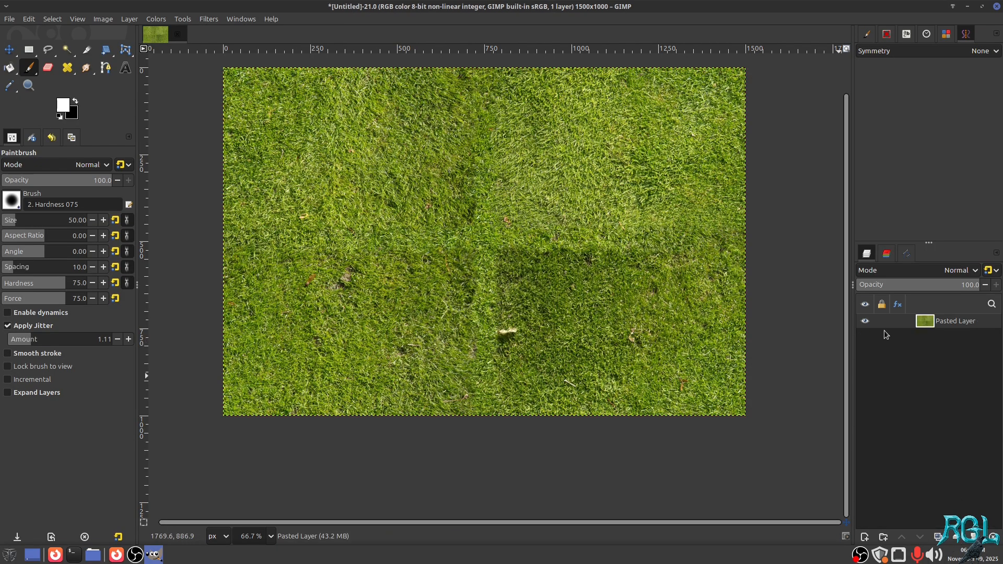
Step: Tile the merged grass layer into a new 4096 × 4096 px test image
{"action": "right_click", "coordinate": [459, 222]}
{"action": "mouse_move", "coordinate": [482, 330]}
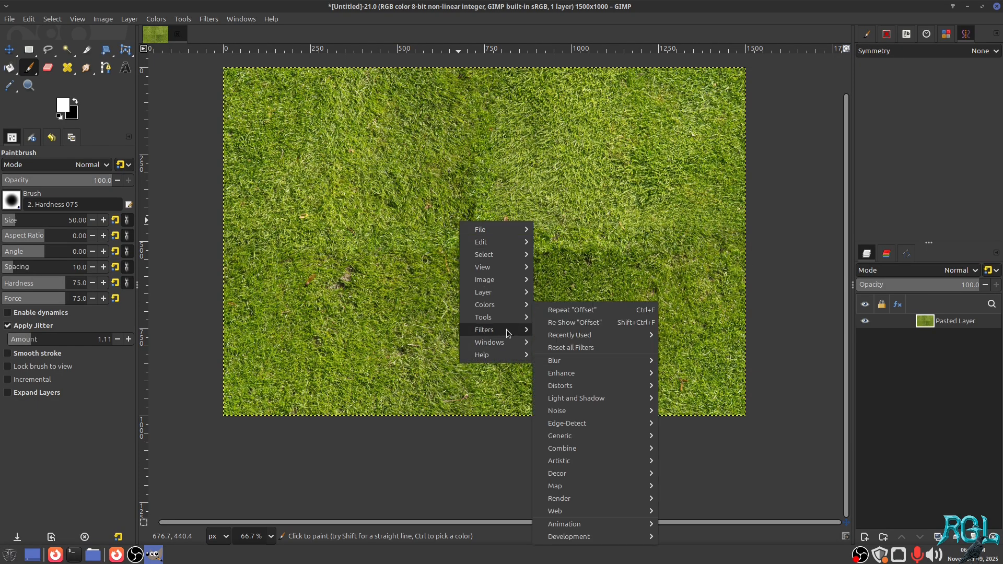
{"action": "mouse_move", "coordinate": [592, 335]}
{"action": "left_click", "coordinate": [681, 348]}
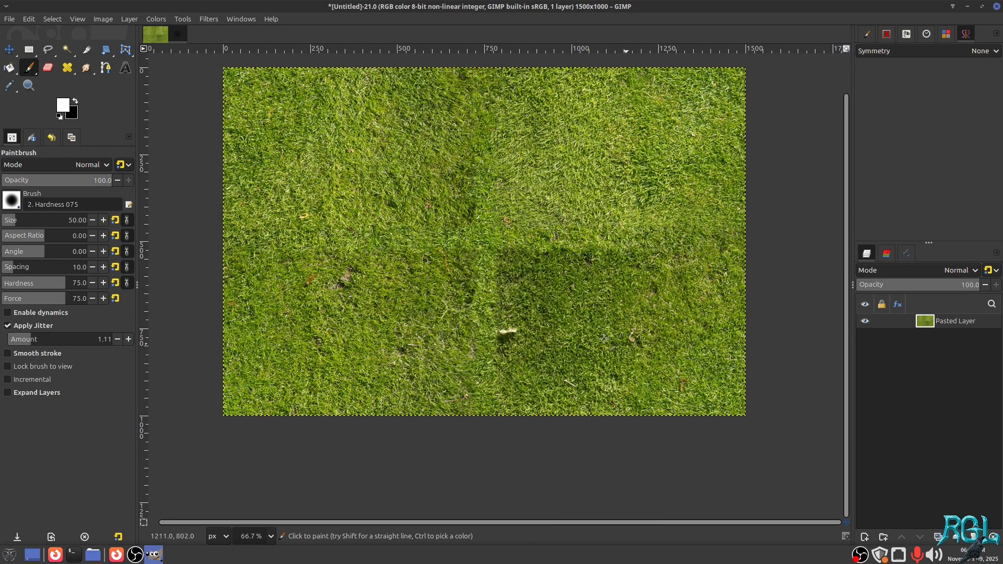
{"action": "left_click", "coordinate": [587, 323]}
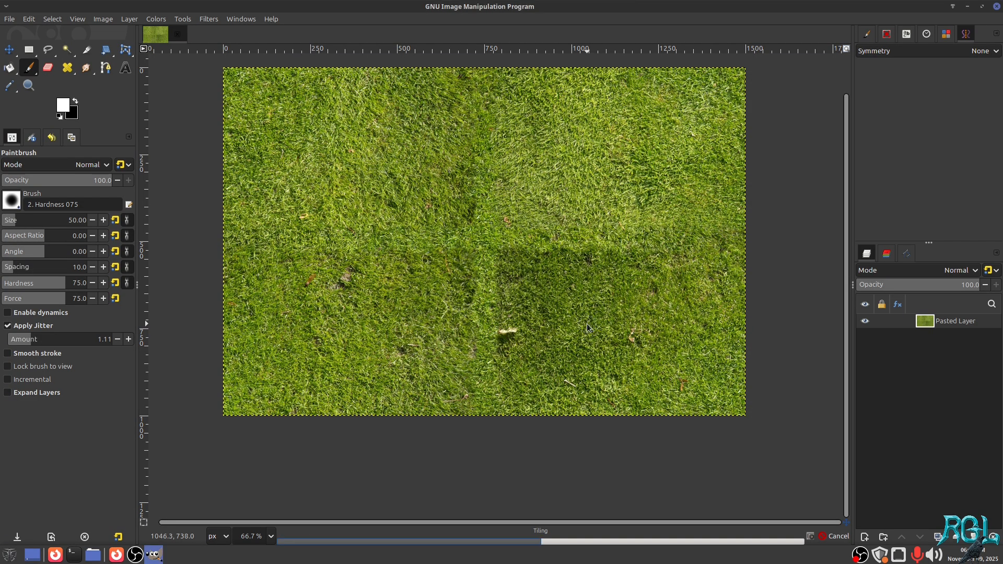
Step: Check the tiled test image for seams and repeating spots, and close it discarding its changes
{"action": "scroll", "coordinate": [441, 199], "scroll_direction": "up", "scroll_amount": 5}
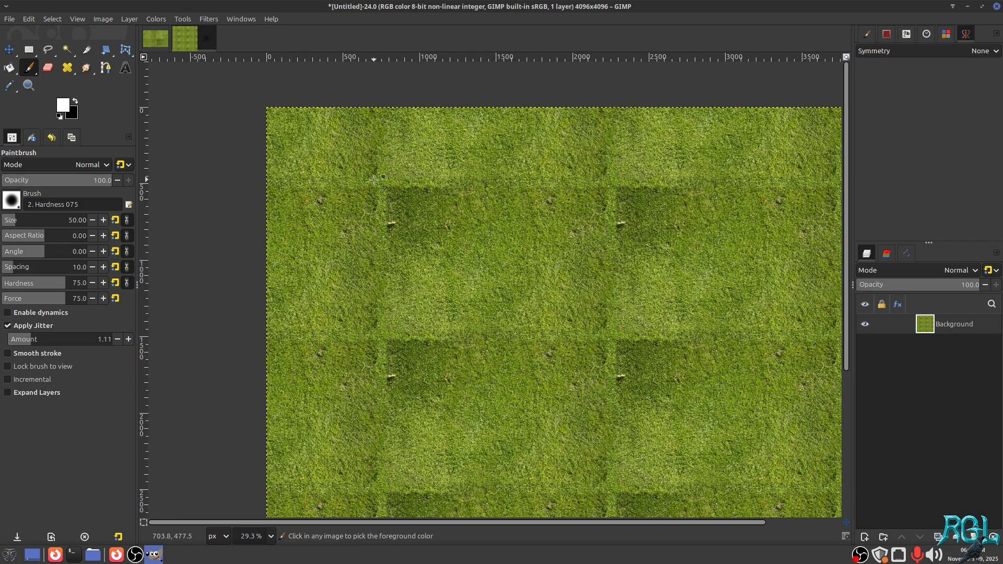
{"action": "scroll", "coordinate": [425, 207], "scroll_direction": "down", "scroll_amount": 3}
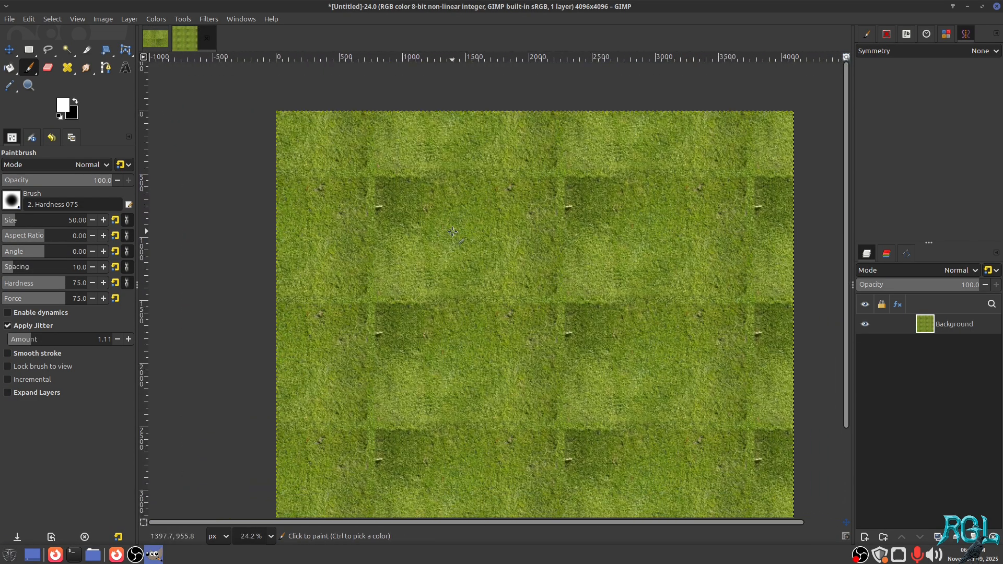
{"action": "left_click", "coordinate": [207, 38]}
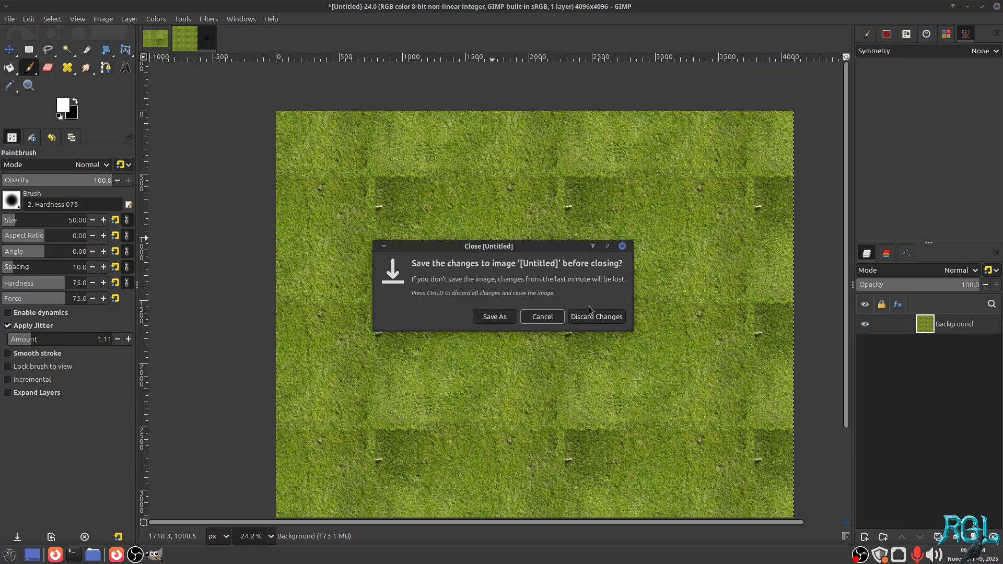
{"action": "left_click", "coordinate": [603, 318]}
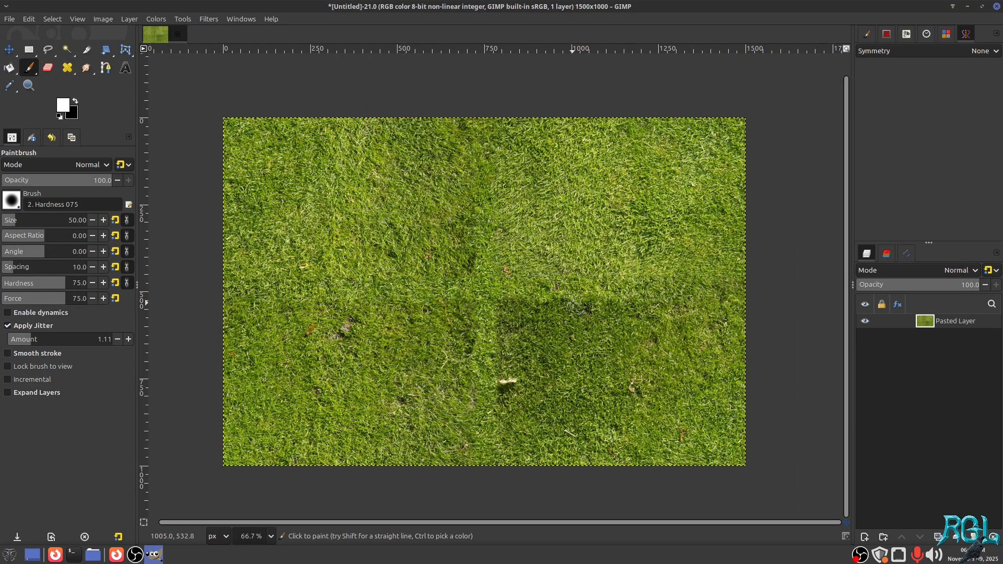
{"action": "left_click", "coordinate": [129, 18]}
{"action": "mouse_move", "coordinate": [149, 147]}
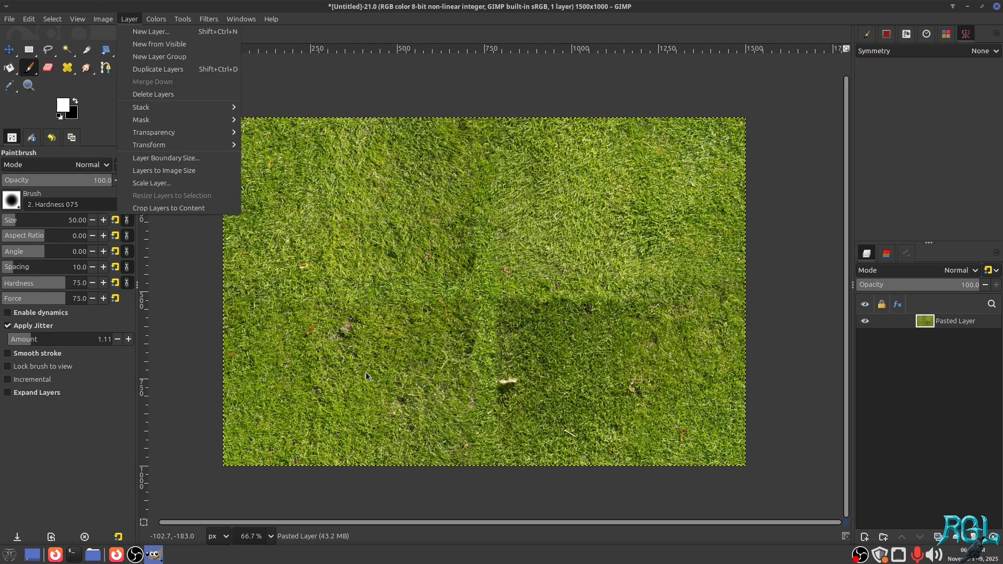
{"action": "left_click", "coordinate": [177, 230]}
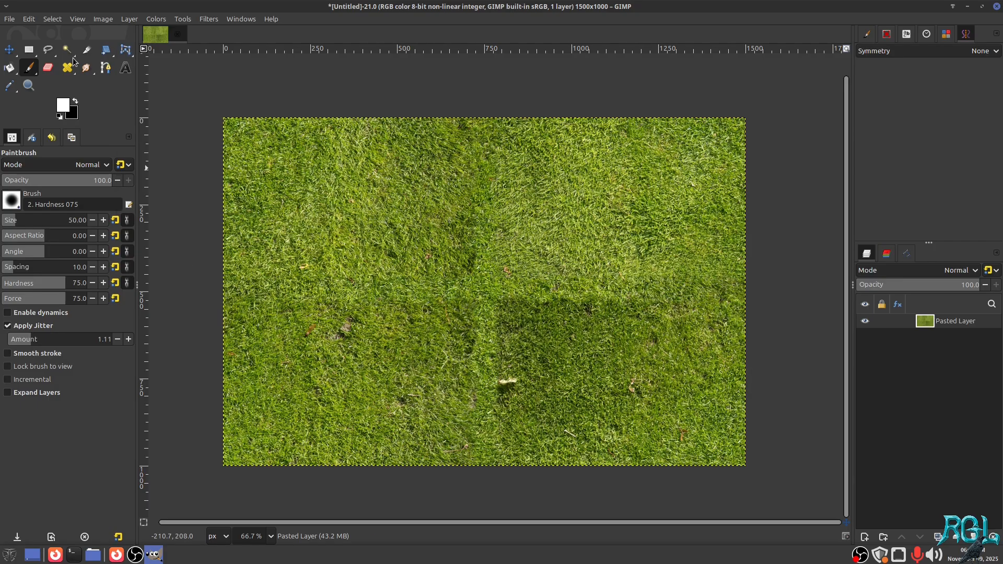
Step: Heal away the pale dead leaf just below the image centre, sampling from the darker grass beside it
{"action": "left_click", "coordinate": [67, 68]}
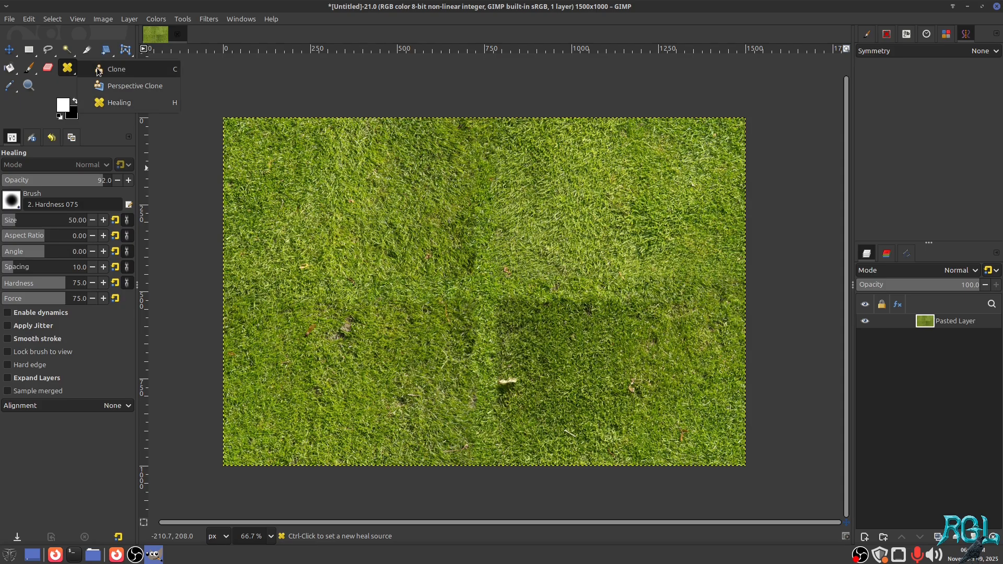
{"action": "left_click", "coordinate": [146, 109]}
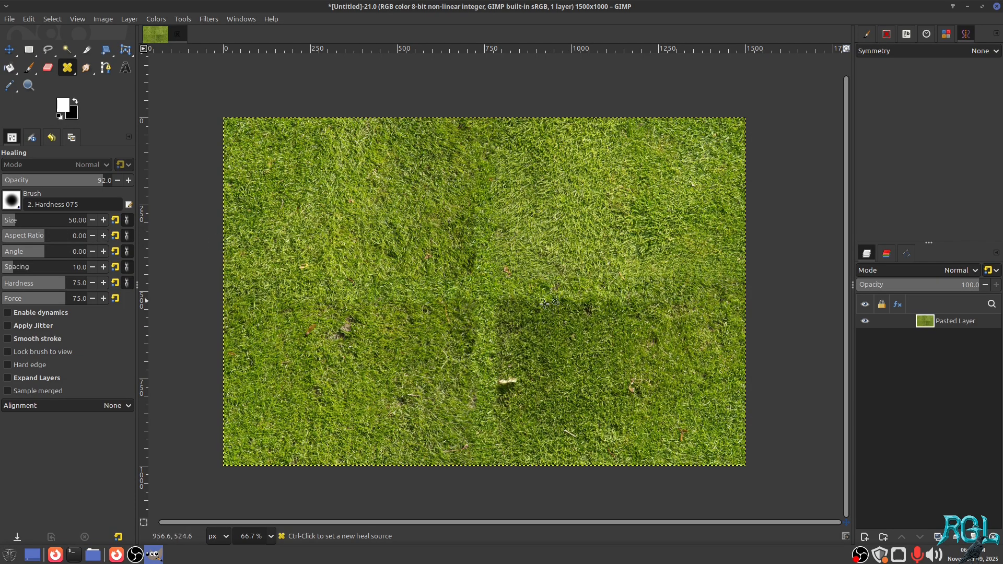
{"action": "scroll", "coordinate": [544, 305], "scroll_direction": "down", "scroll_amount": 1}
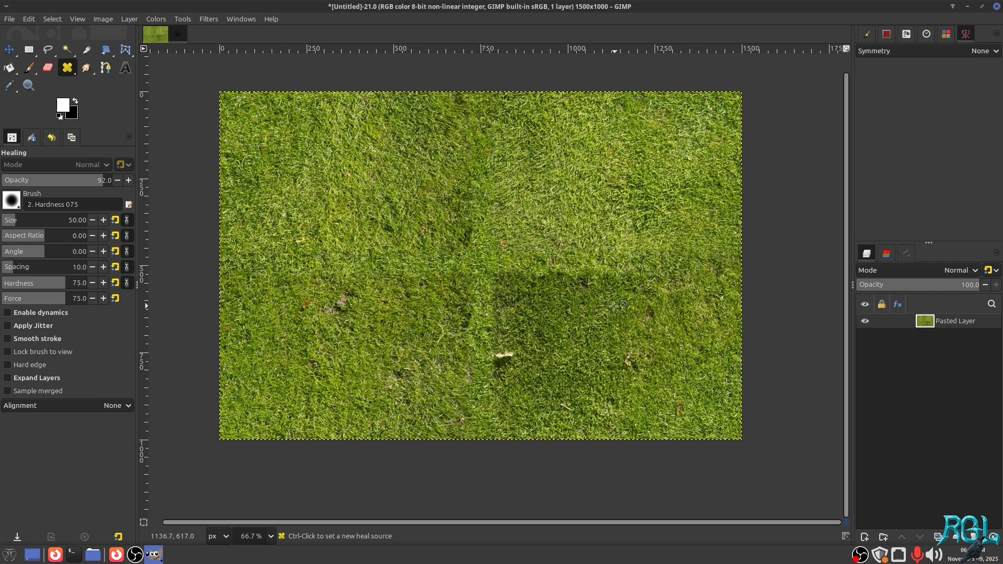
{"action": "left_click", "coordinate": [568, 305], "text": "ctrl"}
{"action": "mouse_move", "coordinate": [498, 349]}
{"action": "left_mouse_down"}
{"action": "mouse_move", "coordinate": [478, 336]}
{"action": "mouse_move", "coordinate": [488, 346]}
{"action": "mouse_move", "coordinate": [487, 313]}
{"action": "mouse_move", "coordinate": [498, 317]}
{"action": "mouse_move", "coordinate": [537, 285]}
{"action": "mouse_move", "coordinate": [509, 298]}
{"action": "mouse_move", "coordinate": [495, 322]}
{"action": "mouse_move", "coordinate": [475, 321]}
{"action": "mouse_move", "coordinate": [486, 343]}
{"action": "left_mouse_up"}
Step: Clone nearby grass over the light strip along the vertical seam, just below and just above the image centre
{"action": "left_click", "coordinate": [537, 285], "text": "ctrl"}
{"action": "key", "text": "c"}
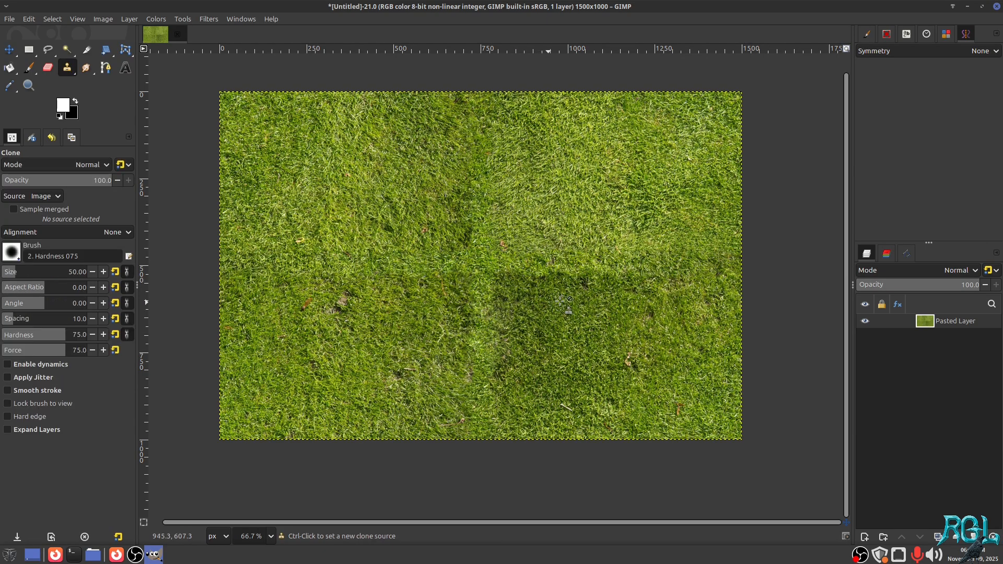
{"action": "mouse_move", "coordinate": [485, 350]}
{"action": "left_mouse_down"}
{"action": "mouse_move", "coordinate": [479, 375]}
{"action": "mouse_move", "coordinate": [471, 369]}
{"action": "mouse_move", "coordinate": [484, 331]}
{"action": "mouse_move", "coordinate": [474, 311]}
{"action": "mouse_move", "coordinate": [490, 282]}
{"action": "mouse_move", "coordinate": [479, 285]}
{"action": "mouse_move", "coordinate": [491, 289]}
{"action": "mouse_move", "coordinate": [484, 295]}
{"action": "mouse_move", "coordinate": [539, 336]}
{"action": "mouse_move", "coordinate": [491, 314]}
{"action": "mouse_move", "coordinate": [490, 286]}
{"action": "left_mouse_up"}
{"action": "left_click", "coordinate": [541, 330], "text": "ctrl"}
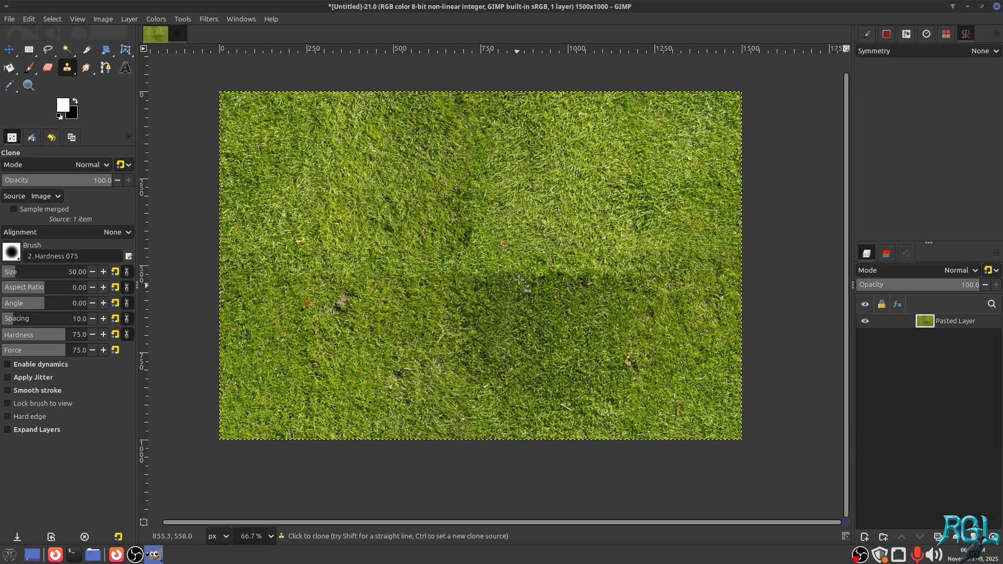
{"action": "left_click", "coordinate": [465, 228], "text": "ctrl"}
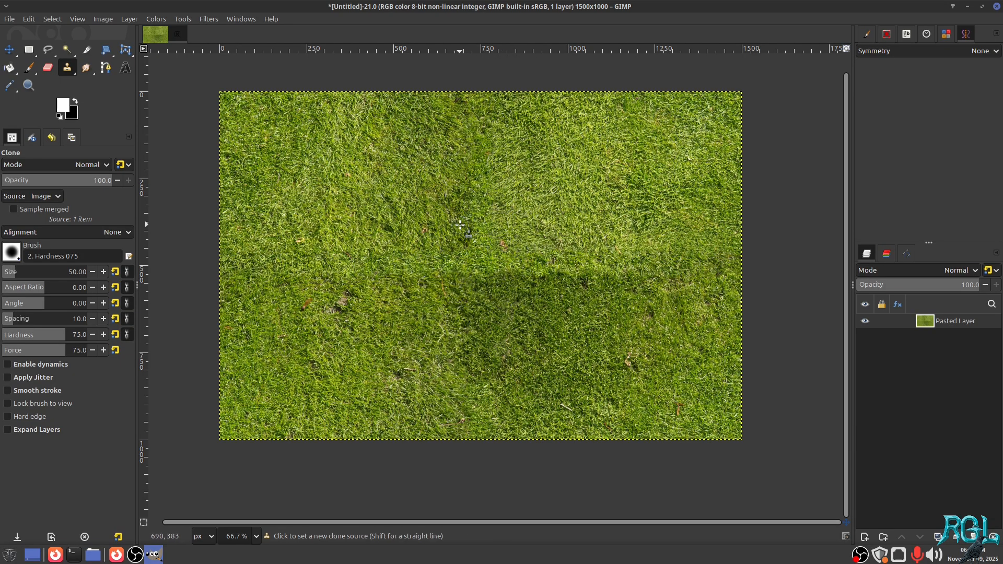
{"action": "mouse_move", "coordinate": [476, 253]}
{"action": "left_mouse_down"}
{"action": "mouse_move", "coordinate": [488, 274]}
{"action": "mouse_move", "coordinate": [489, 245]}
{"action": "left_mouse_up"}
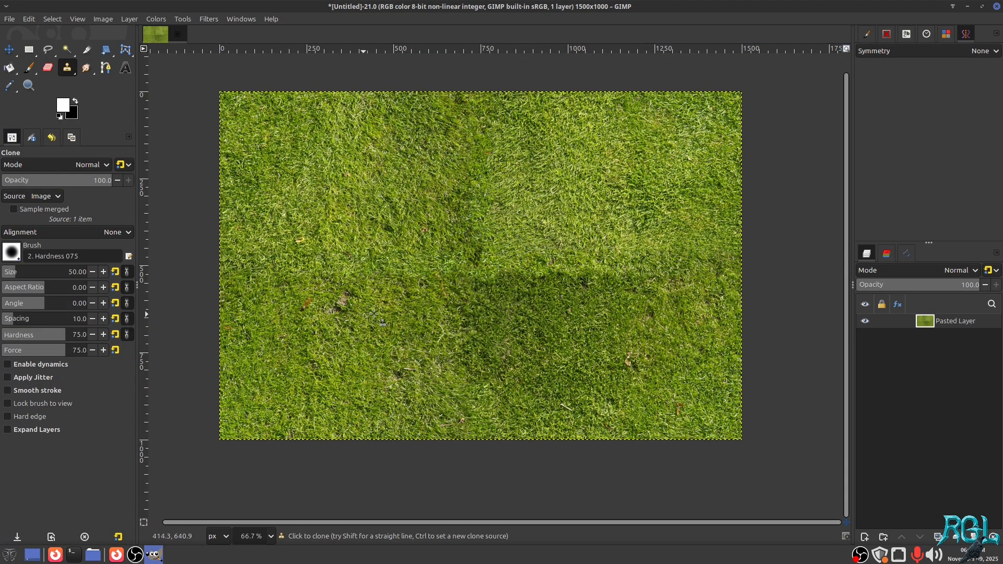
Step: Heal away the small brown leaf near the image's left edge, just below mid-height
{"action": "left_click_drag", "start_coordinate": [373, 313], "coordinate": [420, 294]}
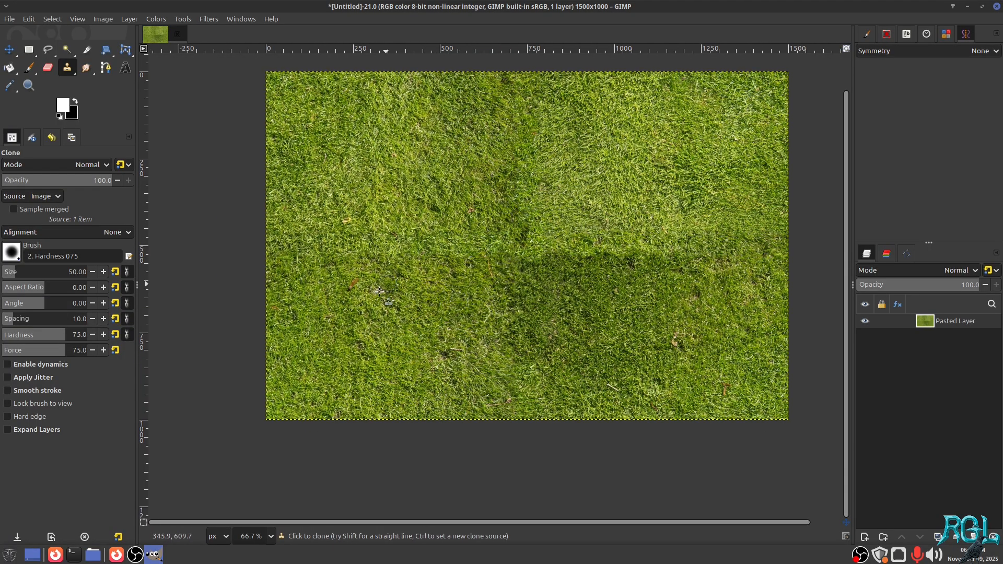
{"action": "scroll", "coordinate": [385, 276], "scroll_direction": "up", "scroll_amount": 5}
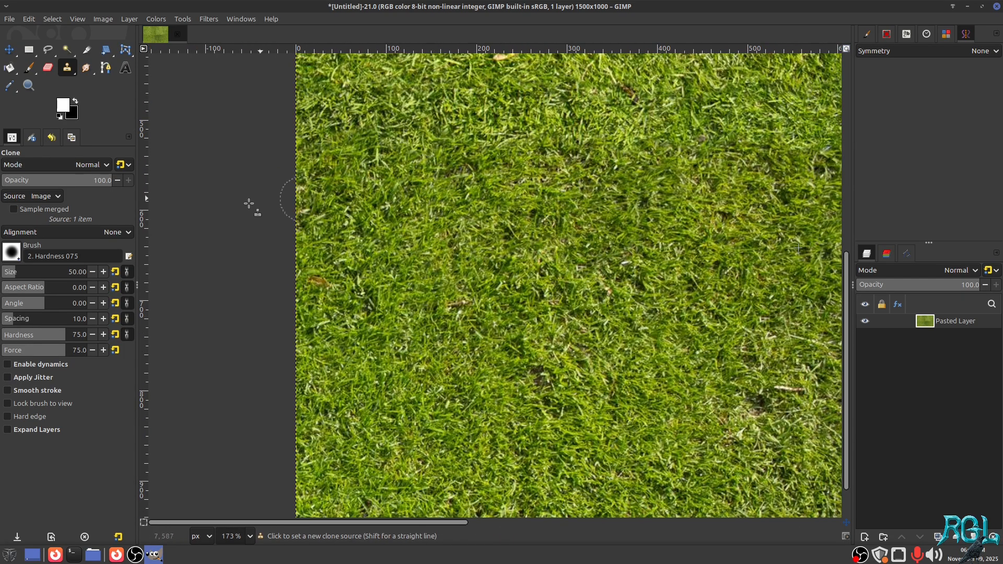
{"action": "key", "text": "h"}
{"action": "left_click", "coordinate": [432, 201]}
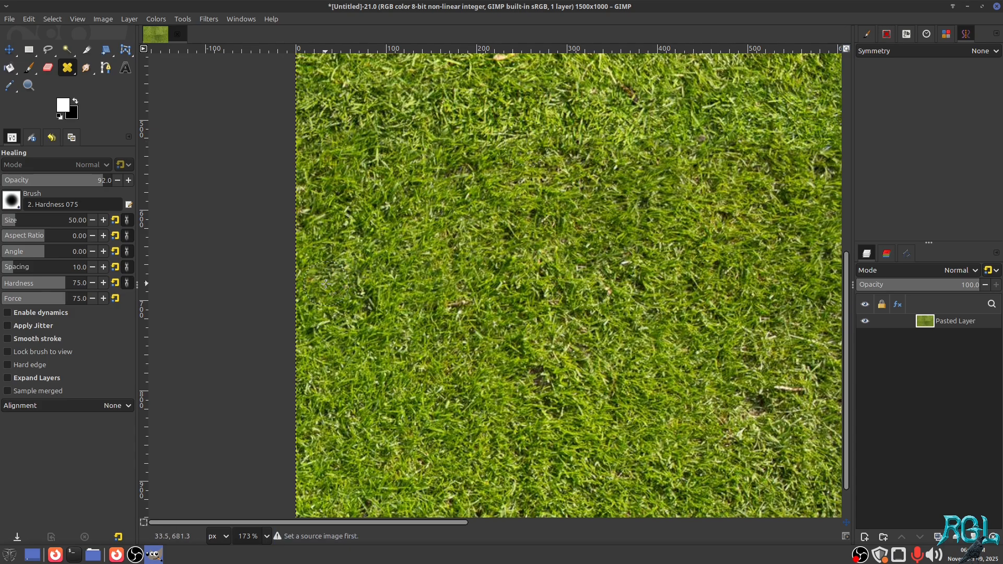
Step: Heal away the tan dead leaf and the pale straw in the lower-right quarter of the grass
{"action": "scroll", "coordinate": [533, 271], "scroll_direction": "down", "scroll_amount": 5}
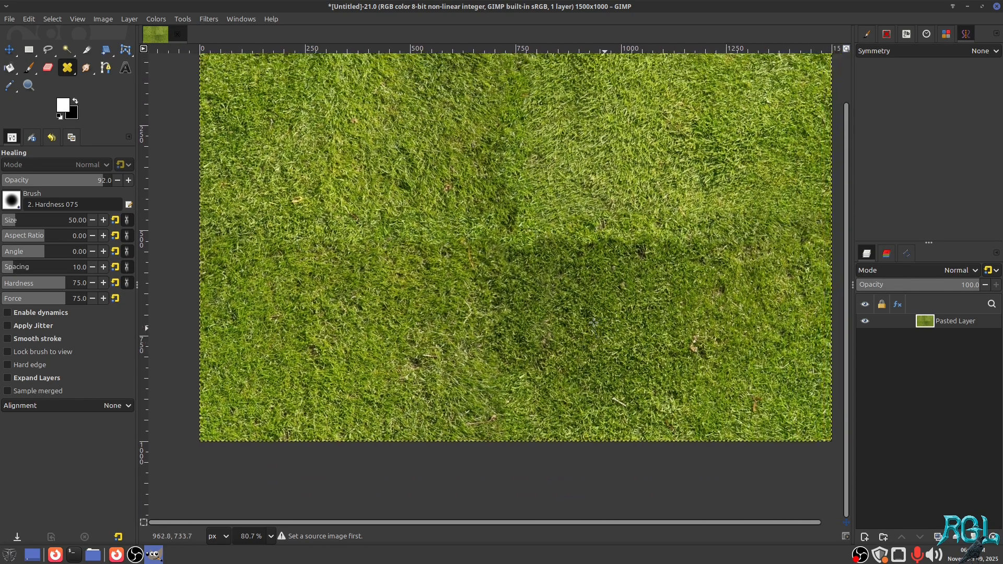
{"action": "scroll", "coordinate": [505, 262], "scroll_direction": "up", "scroll_amount": 5}
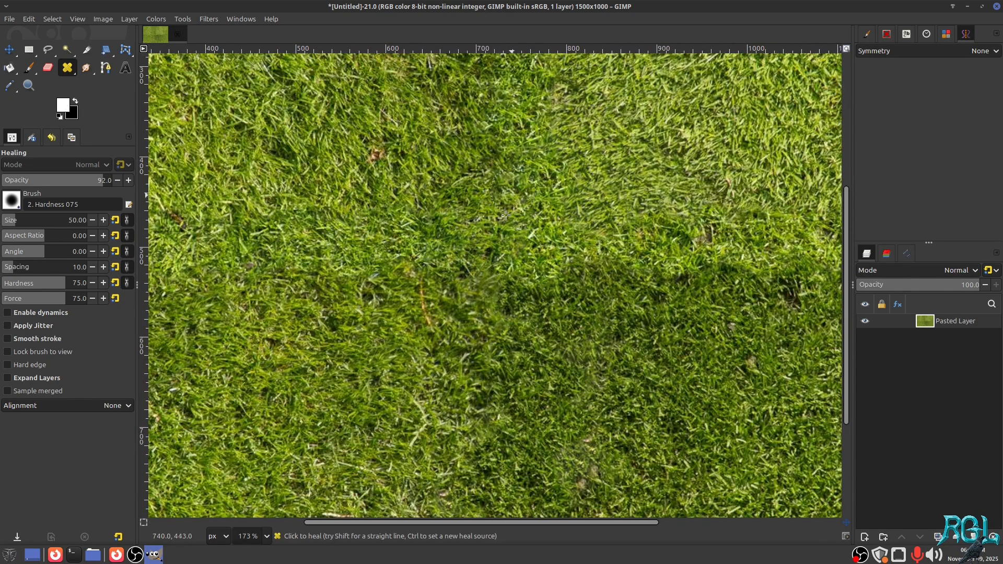
{"action": "scroll", "coordinate": [637, 332], "scroll_direction": "down", "scroll_amount": 5}
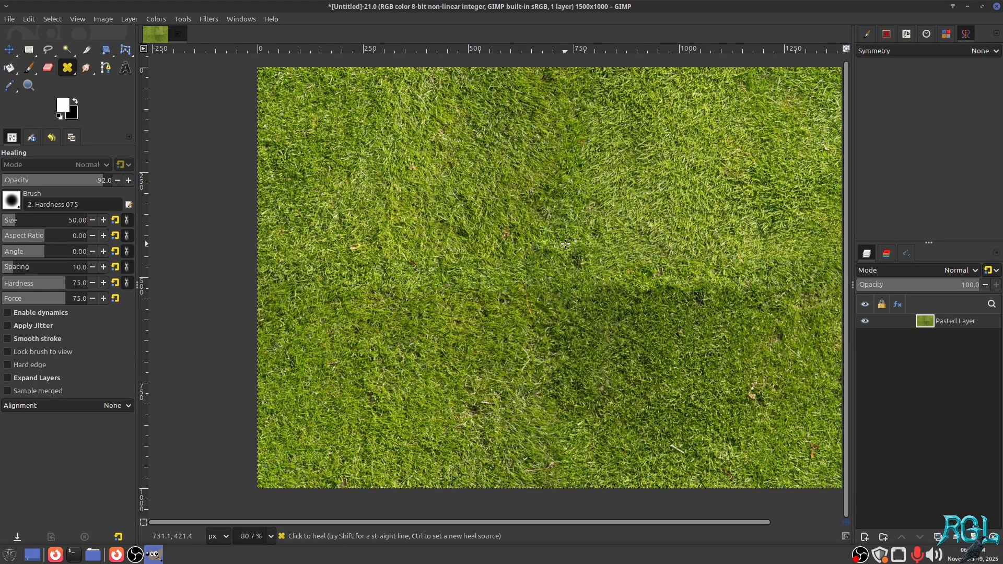
{"action": "scroll", "coordinate": [627, 306], "scroll_direction": "right", "scroll_amount": 5}
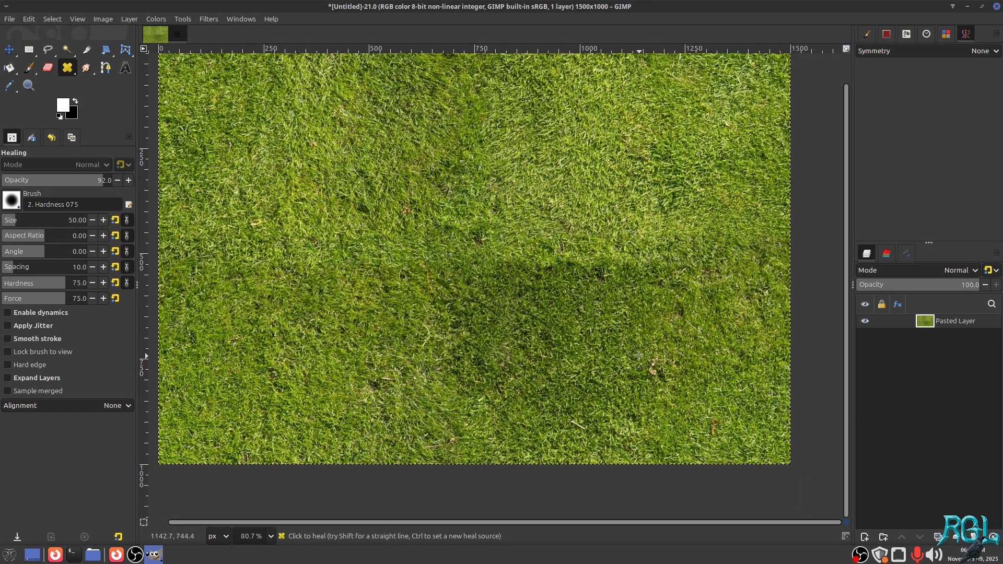
{"action": "scroll", "coordinate": [563, 334], "scroll_direction": "down", "scroll_amount": 2}
{"action": "scroll", "coordinate": [548, 337], "scroll_direction": "down", "scroll_amount": 2}
{"action": "scroll", "coordinate": [548, 337], "scroll_direction": "left", "scroll_amount": 1}
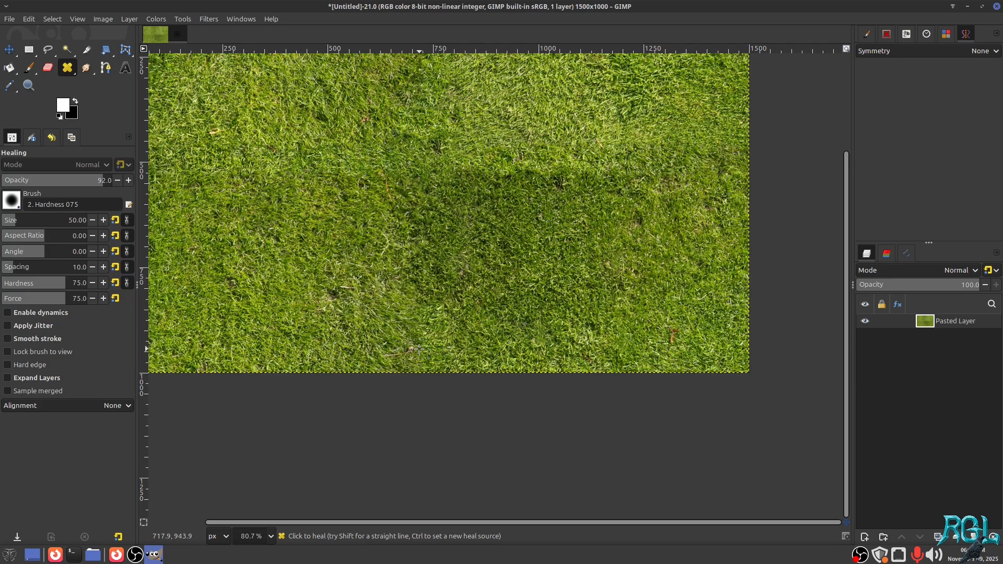
Step: Heal the dead leaf near the image's bottom edge and the bare, dried patch up and left of it
{"action": "left_click", "coordinate": [410, 352]}
{"action": "left_click_drag", "start_coordinate": [449, 285], "coordinate": [476, 293]}
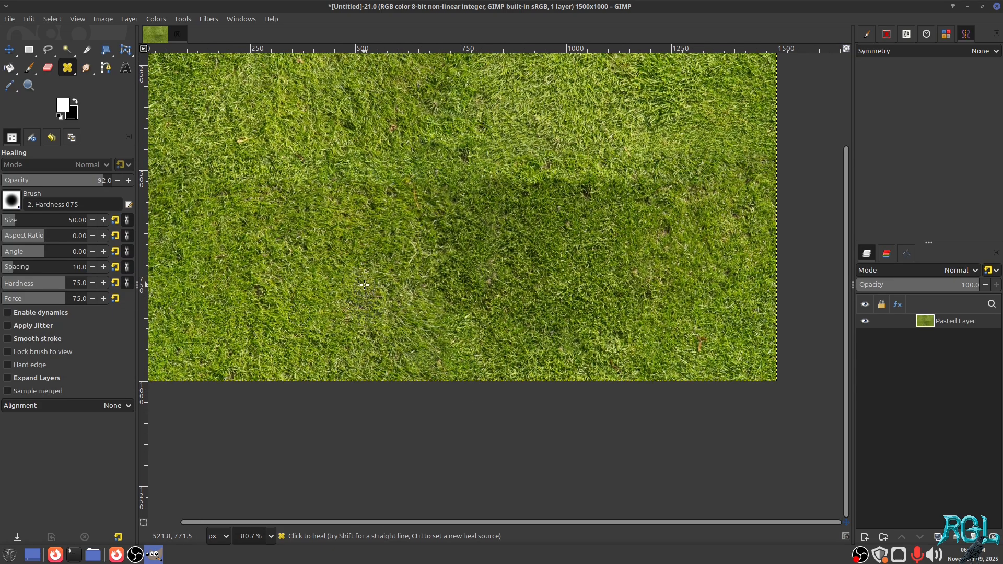
{"action": "mouse_move", "coordinate": [388, 290]}
{"action": "left_mouse_down"}
{"action": "mouse_move", "coordinate": [395, 271]}
{"action": "mouse_move", "coordinate": [404, 281]}
{"action": "left_mouse_up"}
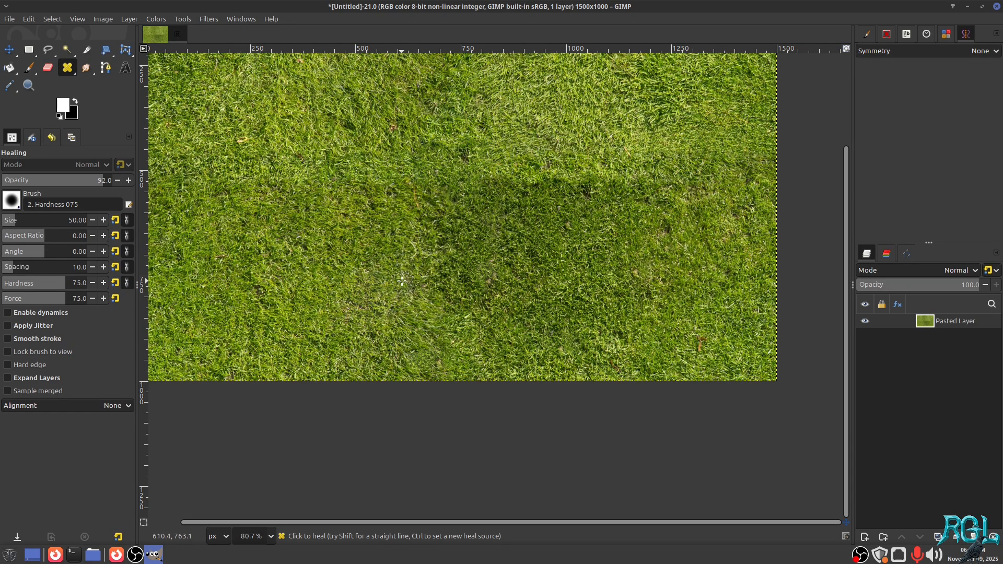
{"action": "left_click", "coordinate": [361, 247], "text": "ctrl"}
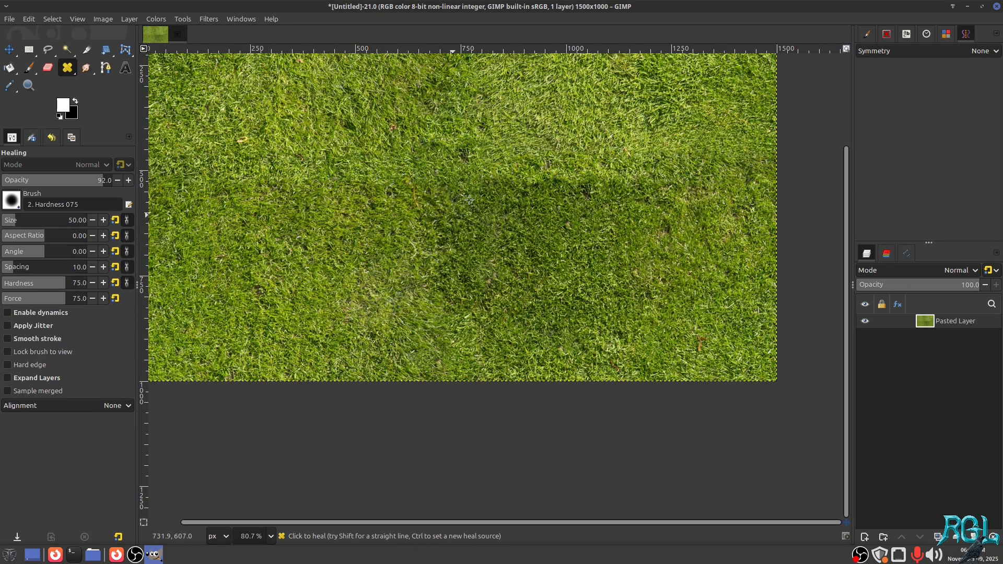
Step: Heal the hard horizontal seam along the top of the dark patch, sampling from the lighter grass above it
{"action": "scroll", "coordinate": [500, 275], "scroll_direction": "up", "scroll_amount": 3}
{"action": "scroll", "coordinate": [530, 218], "scroll_direction": "up", "scroll_amount": 1}
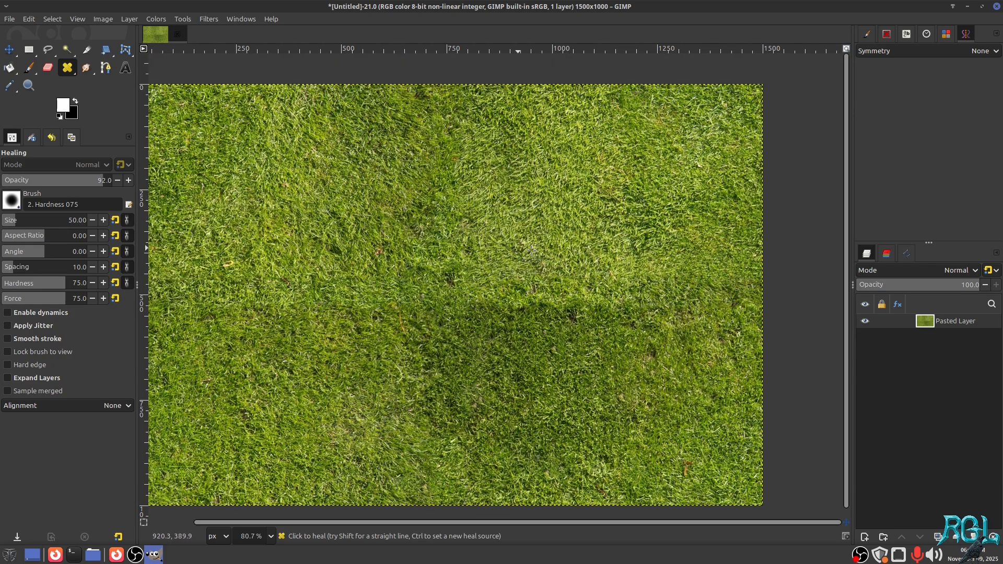
{"action": "left_click", "coordinate": [561, 242], "text": "ctrl"}
{"action": "mouse_move", "coordinate": [568, 294]}
{"action": "left_mouse_down"}
{"action": "mouse_move", "coordinate": [500, 301]}
{"action": "mouse_move", "coordinate": [569, 288]}
{"action": "mouse_move", "coordinate": [582, 289]}
{"action": "mouse_move", "coordinate": [556, 300]}
{"action": "mouse_move", "coordinate": [598, 289]}
{"action": "mouse_move", "coordinate": [673, 299]}
{"action": "mouse_move", "coordinate": [543, 304]}
{"action": "mouse_move", "coordinate": [594, 334]}
{"action": "left_mouse_up"}
{"action": "mouse_move", "coordinate": [670, 337]}
{"action": "left_mouse_down"}
{"action": "mouse_move", "coordinate": [669, 298]}
{"action": "mouse_move", "coordinate": [671, 334]}
{"action": "mouse_move", "coordinate": [680, 294]}
{"action": "mouse_move", "coordinate": [695, 345]}
{"action": "left_mouse_up"}
{"action": "scroll", "coordinate": [627, 366], "scroll_direction": "down", "scroll_amount": 2}
{"action": "scroll", "coordinate": [470, 236], "scroll_direction": "left", "scroll_amount": 3}
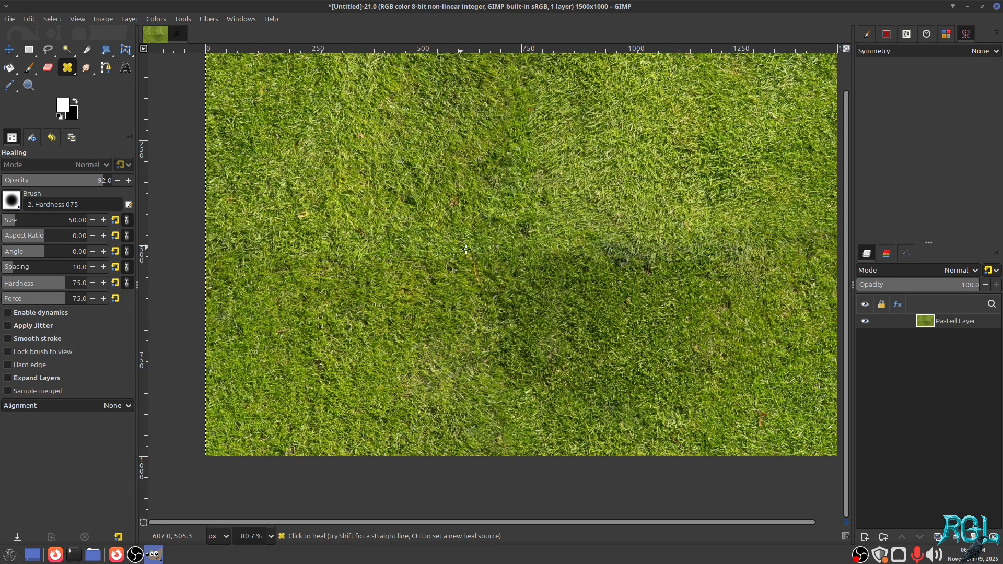
Step: Heal the horizontal seam left of the image centre and the dark patch's upper-left corner, sampling from the lighter grass above
{"action": "left_click", "coordinate": [375, 200], "text": "ctrl"}
{"action": "mouse_move", "coordinate": [349, 223]}
{"action": "left_mouse_down"}
{"action": "mouse_move", "coordinate": [347, 236]}
{"action": "mouse_move", "coordinate": [381, 224]}
{"action": "mouse_move", "coordinate": [434, 247]}
{"action": "mouse_move", "coordinate": [483, 233]}
{"action": "mouse_move", "coordinate": [484, 250]}
{"action": "left_mouse_up"}
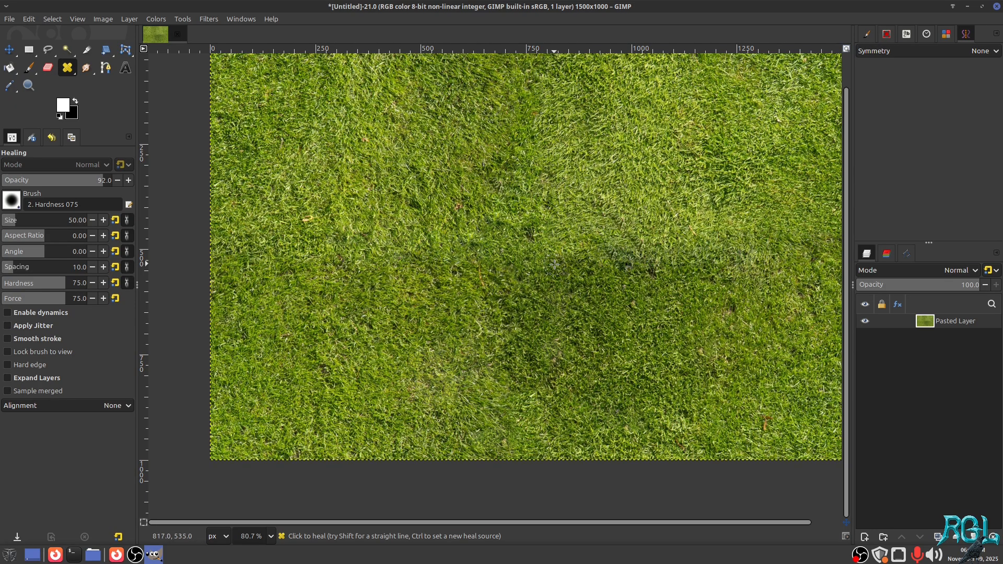
{"action": "left_click_drag", "start_coordinate": [554, 264], "coordinate": [560, 299]}
{"action": "mouse_move", "coordinate": [441, 257]}
{"action": "left_mouse_down"}
{"action": "mouse_move", "coordinate": [458, 277]}
{"action": "mouse_move", "coordinate": [477, 257]}
{"action": "mouse_move", "coordinate": [393, 278]}
{"action": "mouse_move", "coordinate": [308, 272]}
{"action": "mouse_move", "coordinate": [319, 305]}
{"action": "mouse_move", "coordinate": [358, 291]}
{"action": "mouse_move", "coordinate": [331, 306]}
{"action": "mouse_move", "coordinate": [326, 274]}
{"action": "mouse_move", "coordinate": [339, 273]}
{"action": "mouse_move", "coordinate": [281, 179]}
{"action": "mouse_move", "coordinate": [348, 309]}
{"action": "left_mouse_up"}
Step: Heal away the yellow leaf and the small pink and brown specks in the upper-left quarter, sampling clean grass
{"action": "left_click", "coordinate": [278, 181], "text": "ctrl"}
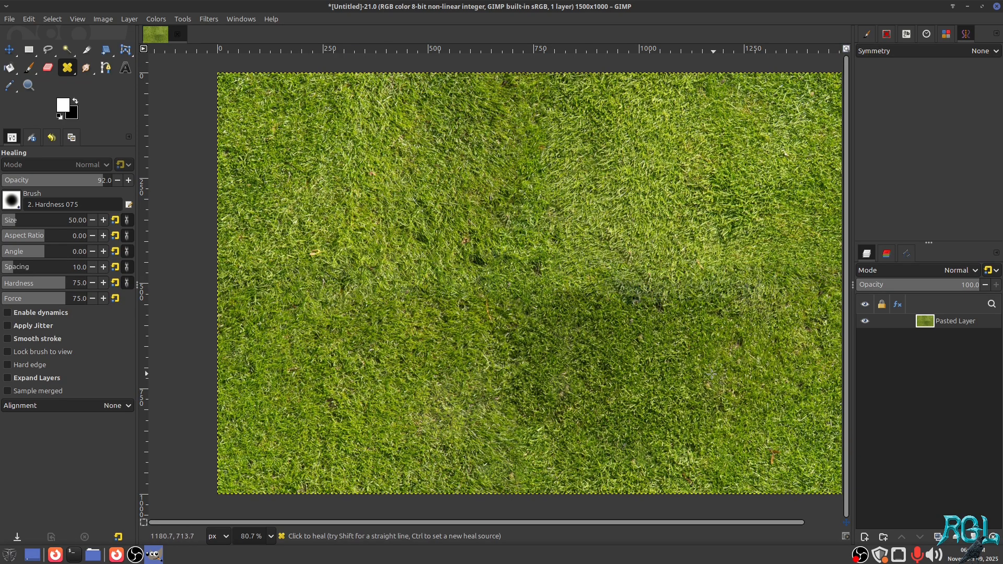
{"action": "left_click", "coordinate": [533, 181], "text": "ctrl"}
{"action": "left_click_drag", "start_coordinate": [313, 253], "coordinate": [328, 257]}
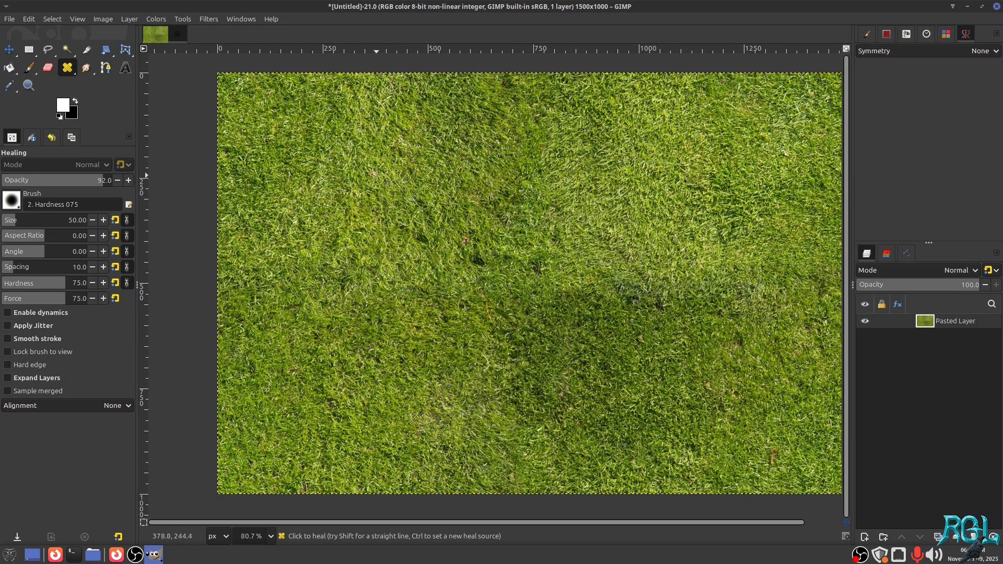
{"action": "left_click_drag", "start_coordinate": [375, 176], "coordinate": [371, 178]}
{"action": "mouse_move", "coordinate": [276, 173]}
{"action": "left_mouse_down"}
{"action": "mouse_move", "coordinate": [290, 180]}
{"action": "mouse_move", "coordinate": [276, 133]}
{"action": "mouse_move", "coordinate": [285, 134]}
{"action": "left_mouse_up"}
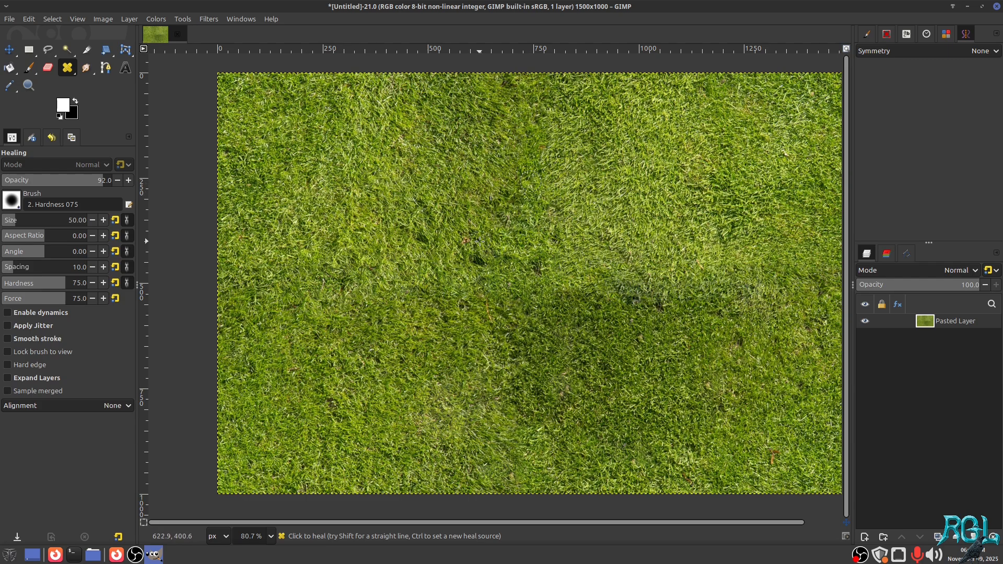
{"action": "mouse_move", "coordinate": [464, 235]}
{"action": "left_mouse_down"}
{"action": "mouse_move", "coordinate": [472, 268]}
{"action": "mouse_move", "coordinate": [445, 225]}
{"action": "mouse_move", "coordinate": [449, 190]}
{"action": "mouse_move", "coordinate": [441, 421]}
{"action": "left_mouse_up"}
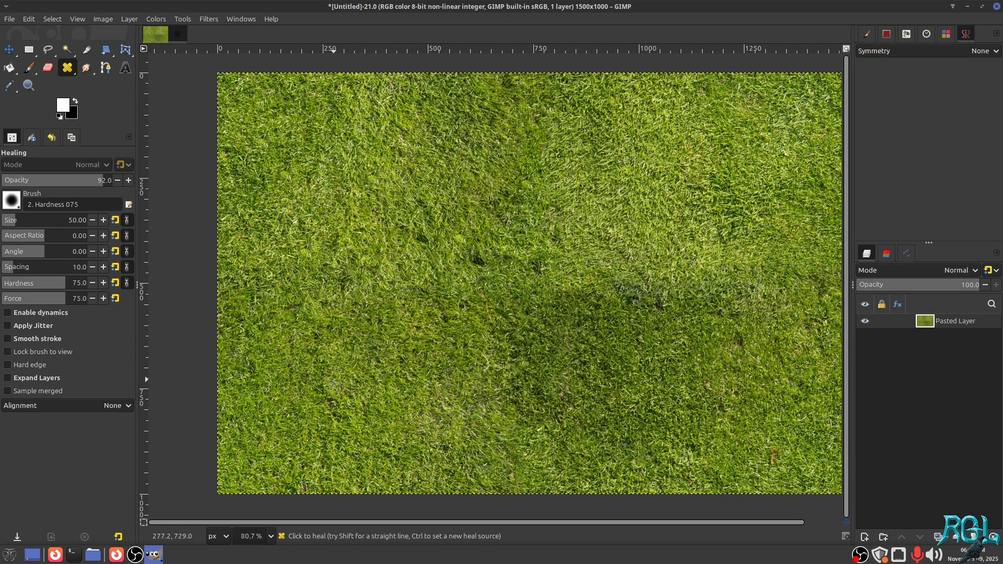
{"action": "left_click_drag", "start_coordinate": [385, 354], "coordinate": [364, 385]}
{"action": "key", "text": "ctrl+z"}
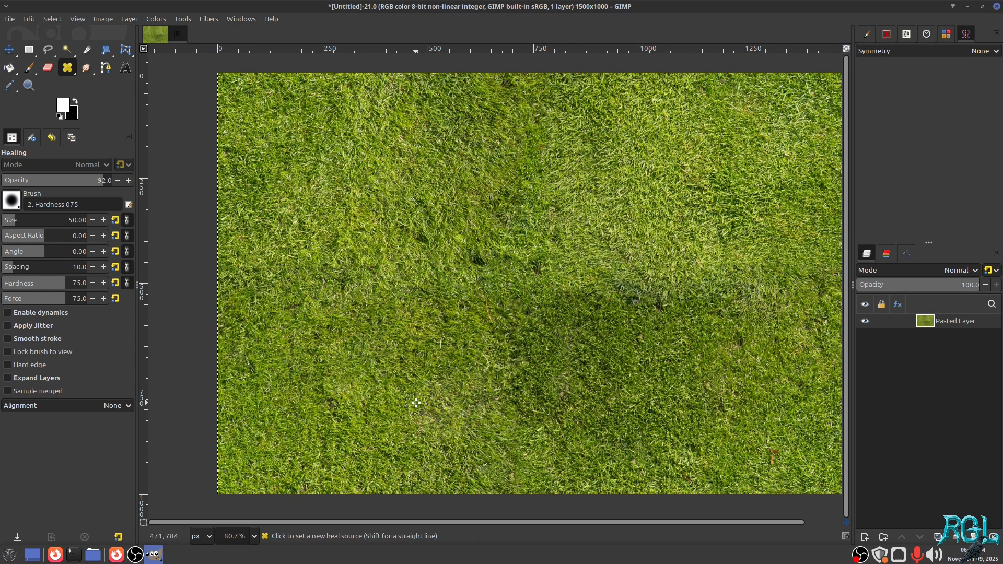
{"action": "key", "text": "ctrl+z"}
{"action": "key", "text": "ctrl+z"}
{"action": "key", "text": "ctrl+z"}
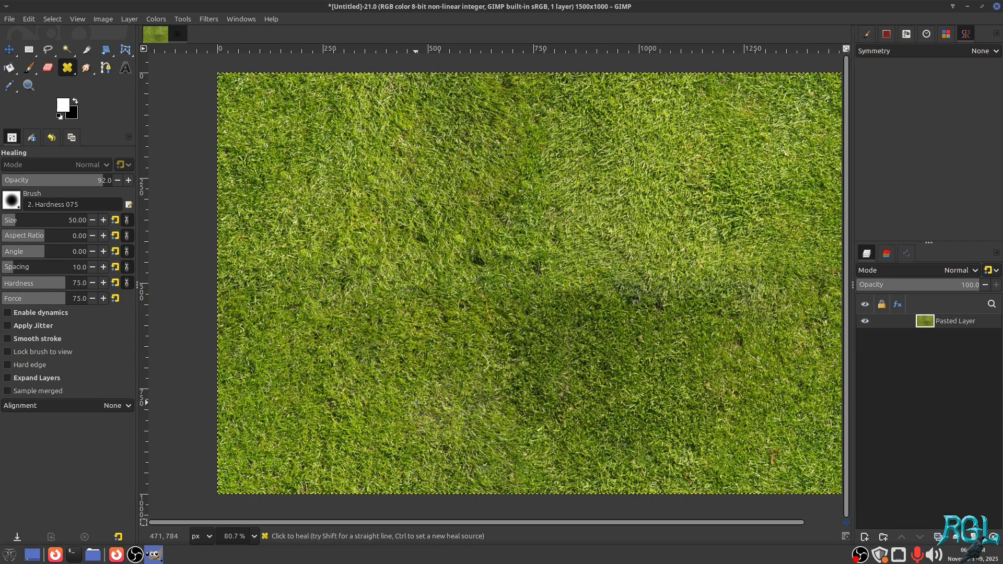
Step: Tile the healed grass layer into a new 4096 × 4096 px test image
{"action": "right_click", "coordinate": [473, 259]}
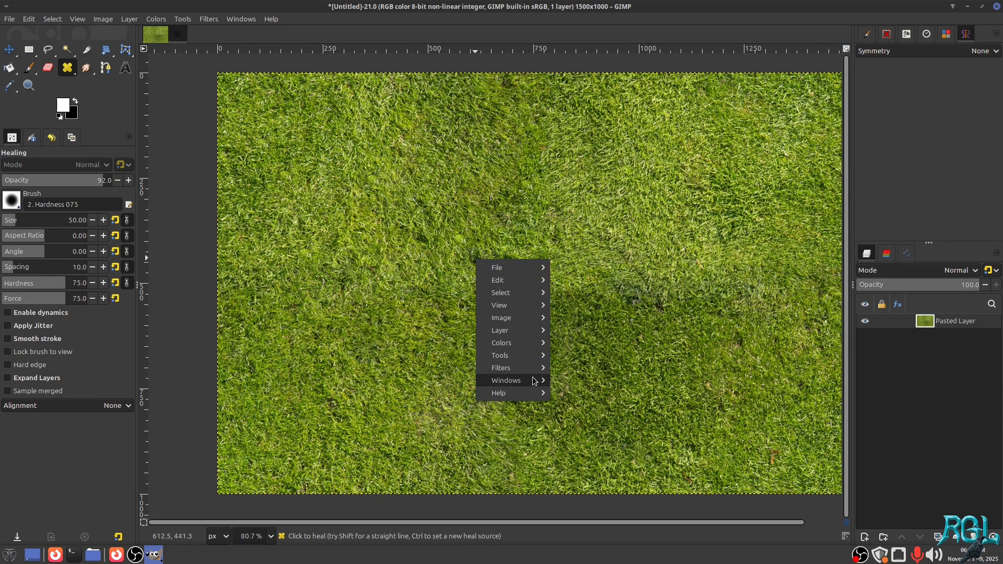
{"action": "mouse_move", "coordinate": [511, 372]}
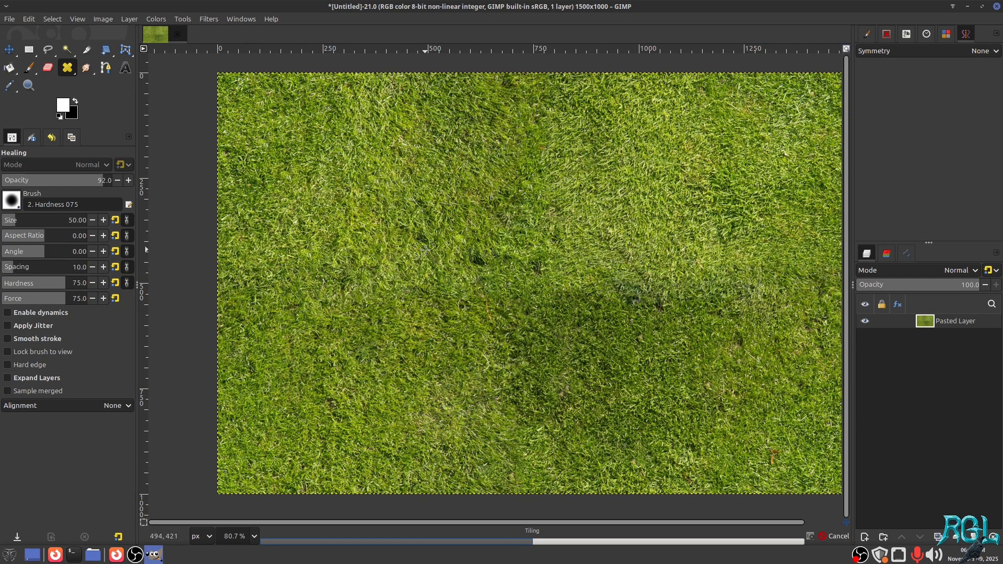
{"action": "scroll", "coordinate": [418, 135], "scroll_direction": "up", "scroll_amount": 3}
{"action": "scroll", "coordinate": [409, 203], "scroll_direction": "down", "scroll_amount": 3}
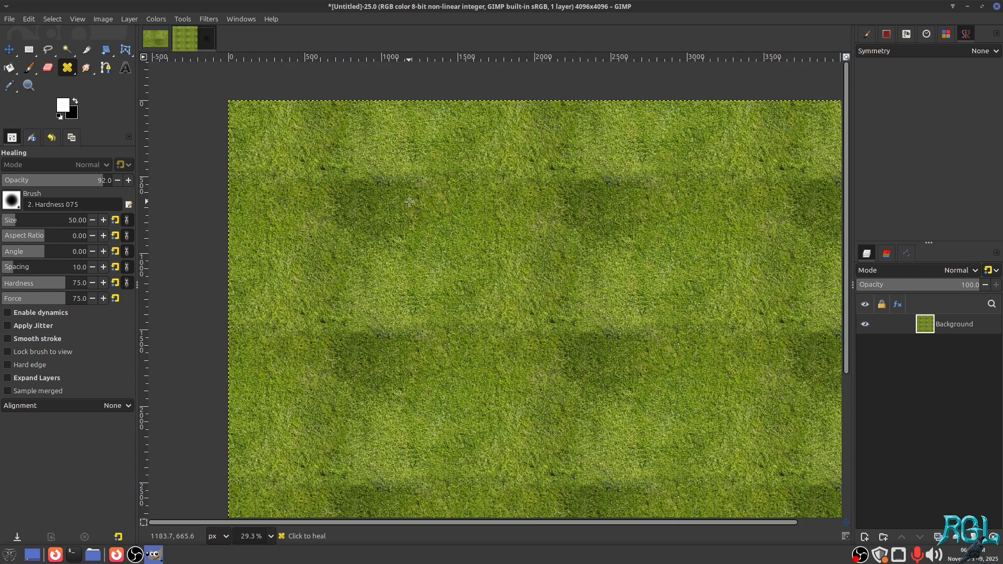
Step: Check the whole tiled test image for seams and repeating dark patches, and close it discarding its changes
{"action": "scroll", "coordinate": [409, 203], "scroll_direction": "down", "scroll_amount": 2}
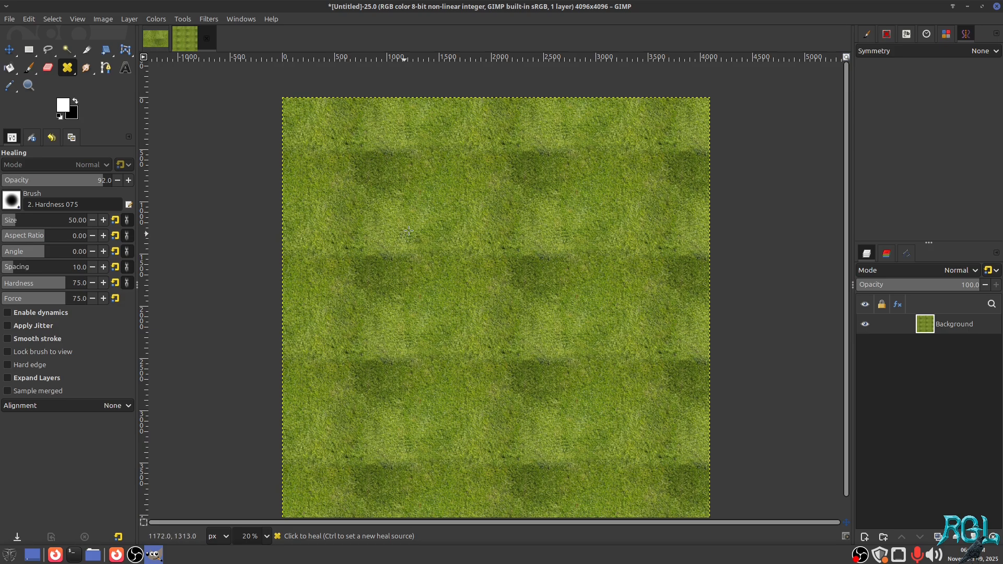
{"action": "left_click", "coordinate": [209, 37]}
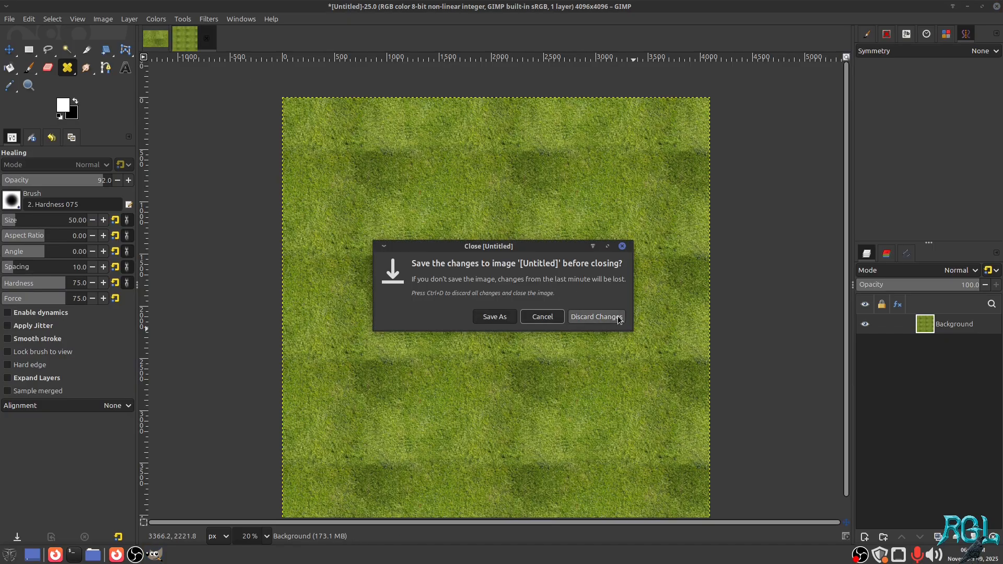
{"action": "left_click", "coordinate": [601, 316]}
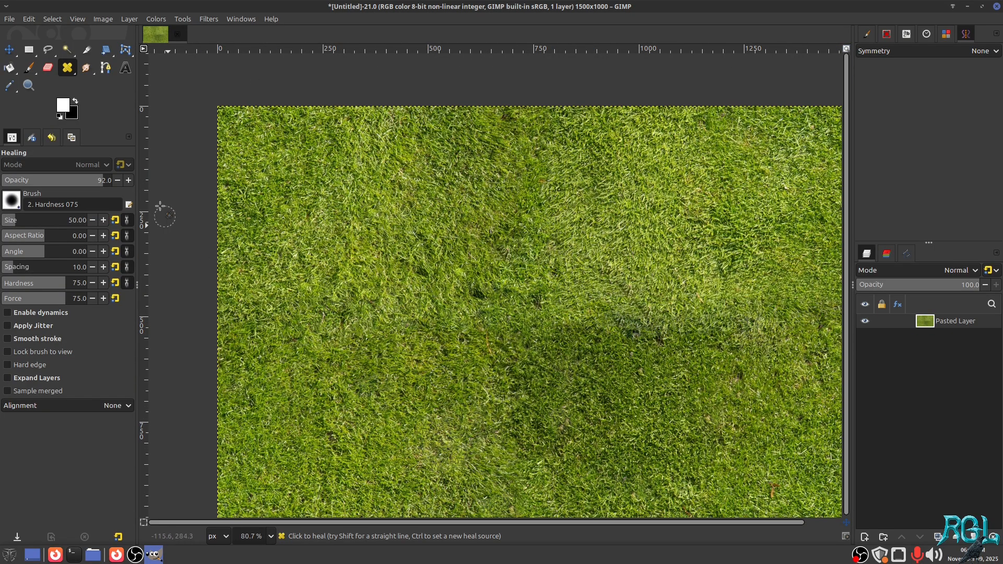
Step: Offset the grass layer by half its width and height with wrap-around edges
{"action": "left_click", "coordinate": [129, 19]}
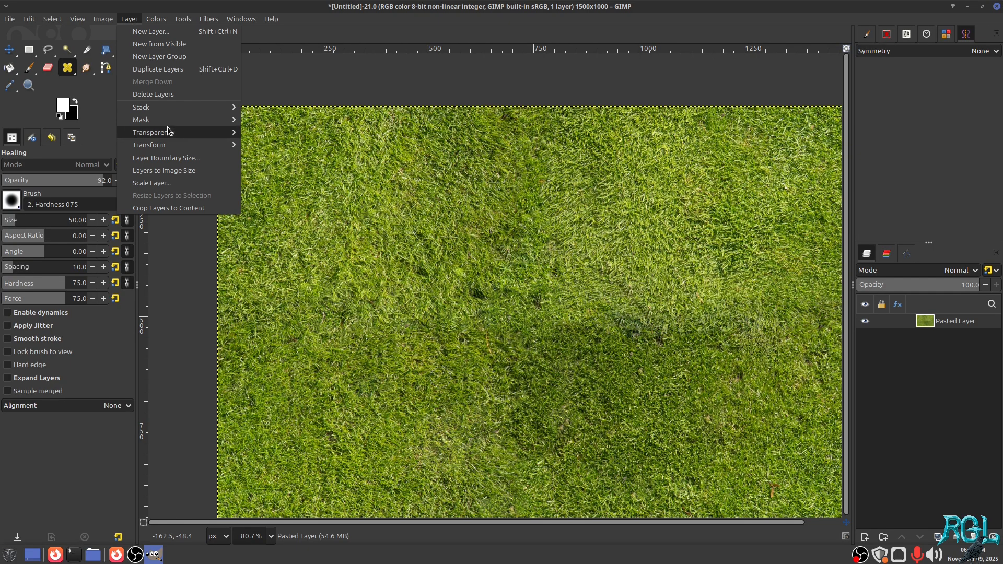
{"action": "mouse_move", "coordinate": [176, 146]}
{"action": "left_click", "coordinate": [297, 218]}
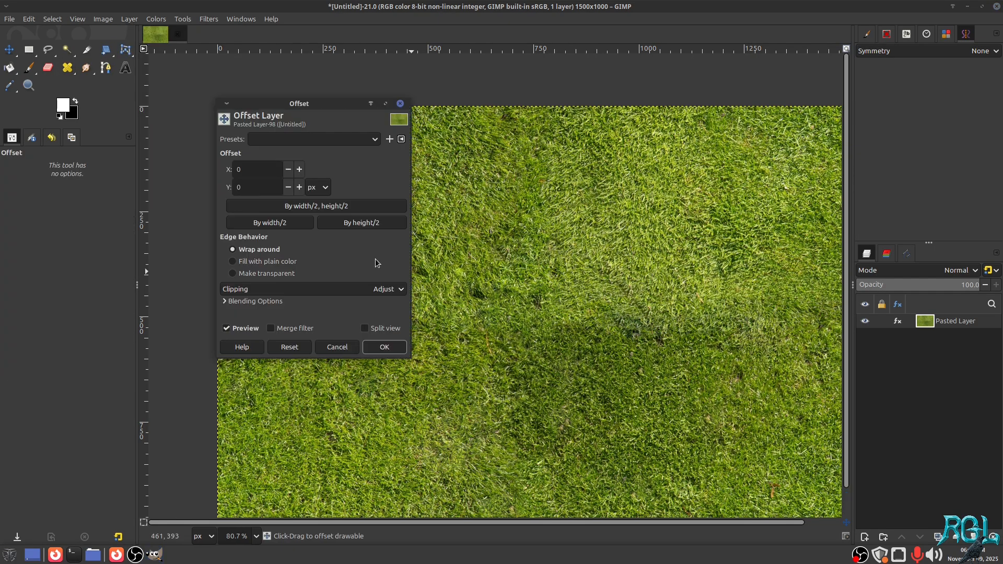
{"action": "left_click", "coordinate": [338, 206]}
{"action": "left_click", "coordinate": [396, 348]}
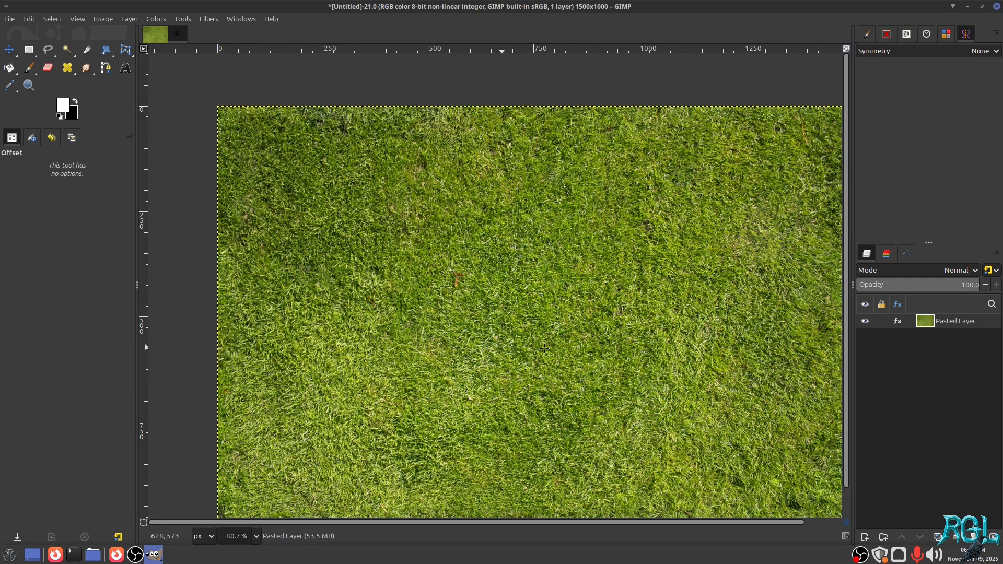
Step: Repeat the half-size offset on the grass layer for comparison, and undo that repeat
{"action": "left_click_drag", "start_coordinate": [619, 355], "coordinate": [557, 306]}
{"action": "scroll", "coordinate": [538, 248], "scroll_direction": "down", "scroll_amount": 1}
{"action": "key", "text": "ctrl+f"}
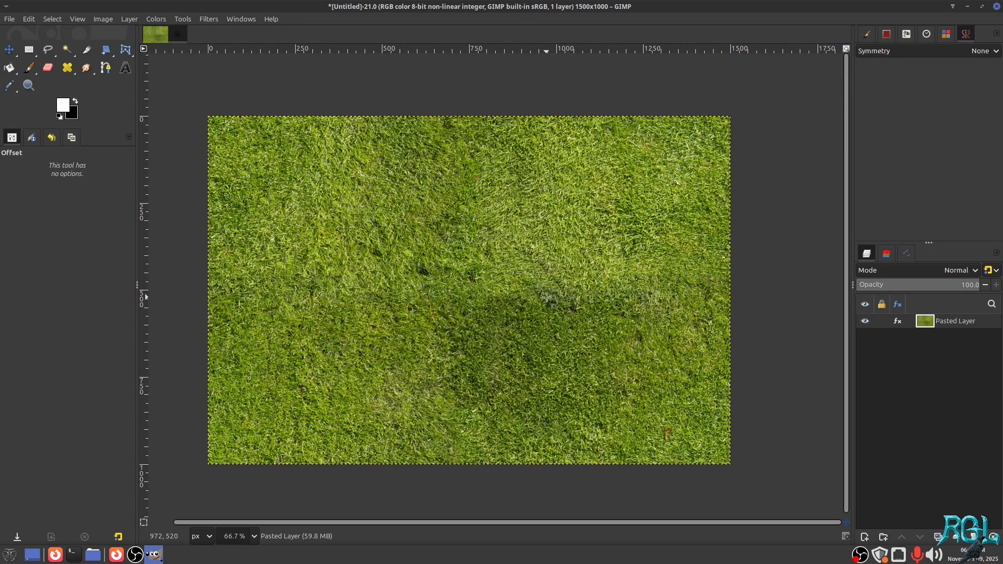
{"action": "key", "text": "ctrl+z"}
Step: Tile the offset grass layer into a new 4096 × 4096 px test image
{"action": "right_click", "coordinate": [473, 235]}
{"action": "mouse_move", "coordinate": [506, 343]}
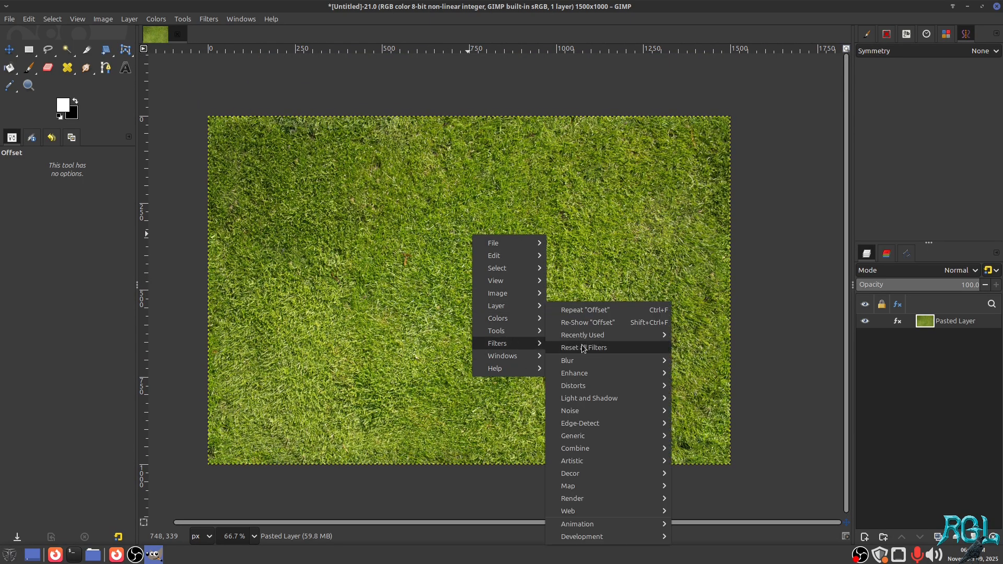
{"action": "mouse_move", "coordinate": [621, 340]}
{"action": "left_click", "coordinate": [687, 347]}
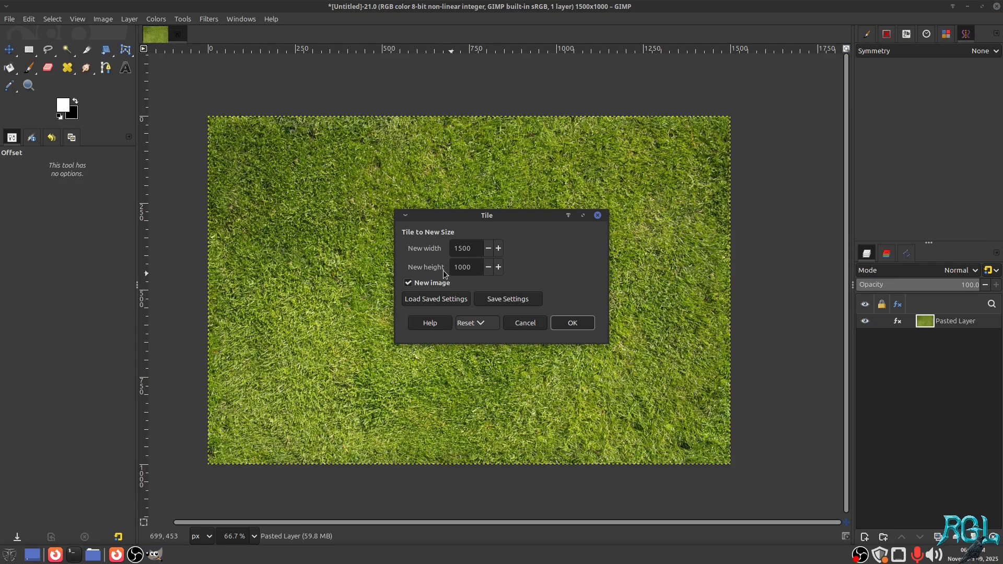
{"action": "left_click", "coordinate": [575, 324]}
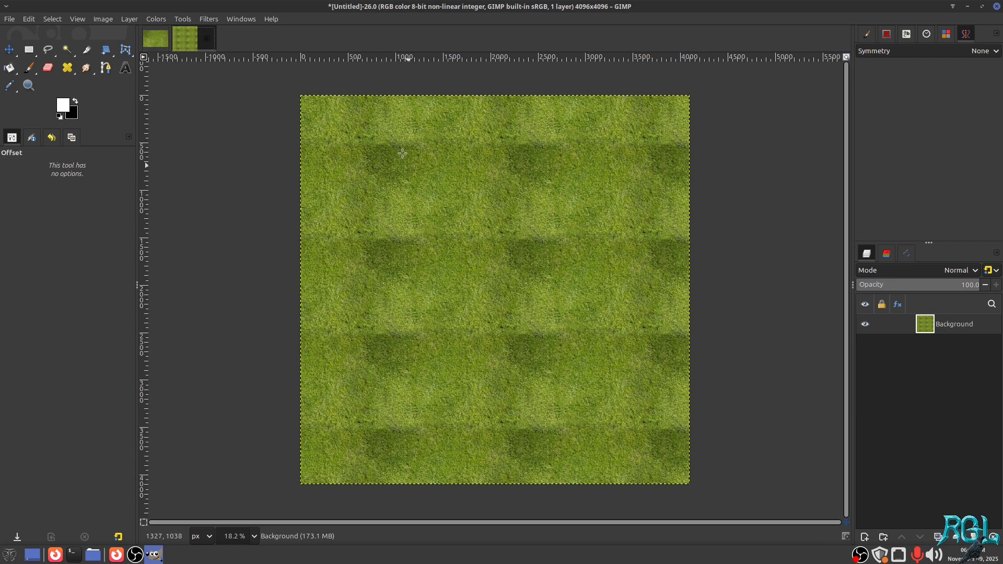
Step: Examine the tiled 4096 × 4096 px test image for repeating dark patches, and close it discarding its changes
{"action": "scroll", "coordinate": [367, 118], "scroll_direction": "up", "scroll_amount": 2}
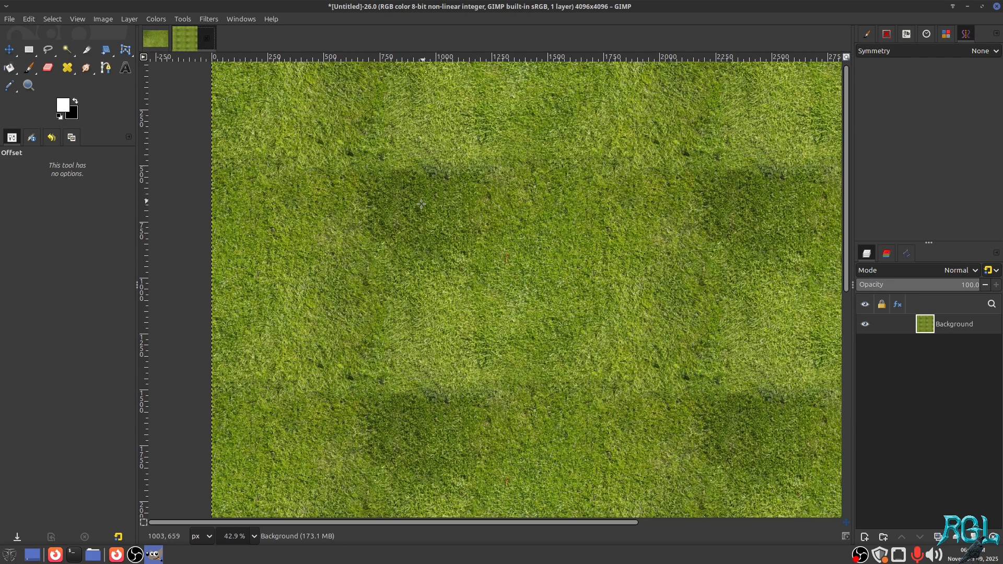
{"action": "scroll", "coordinate": [434, 197], "scroll_direction": "up", "scroll_amount": 3}
{"action": "key", "text": "ctrl+w"}
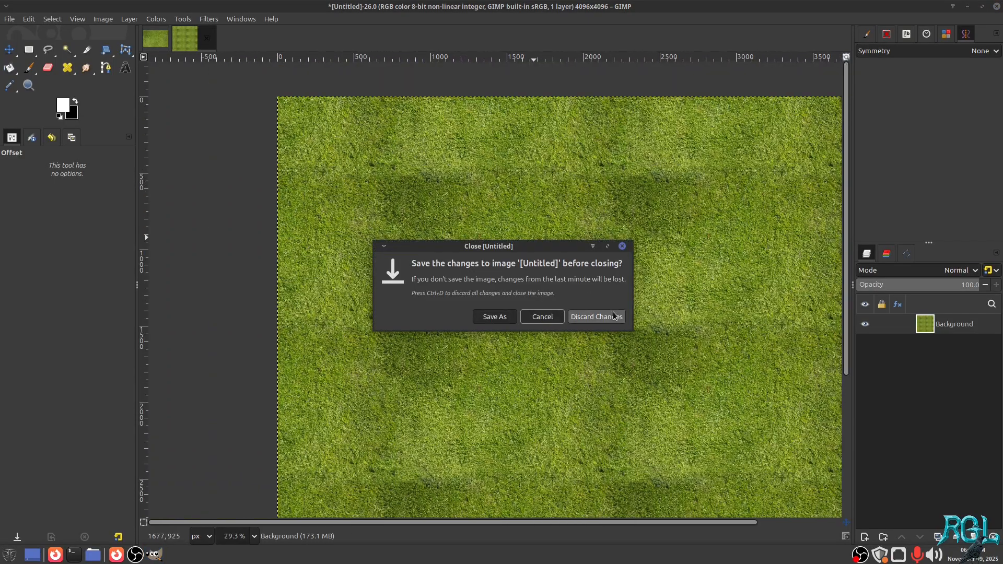
{"action": "left_click", "coordinate": [595, 316]}
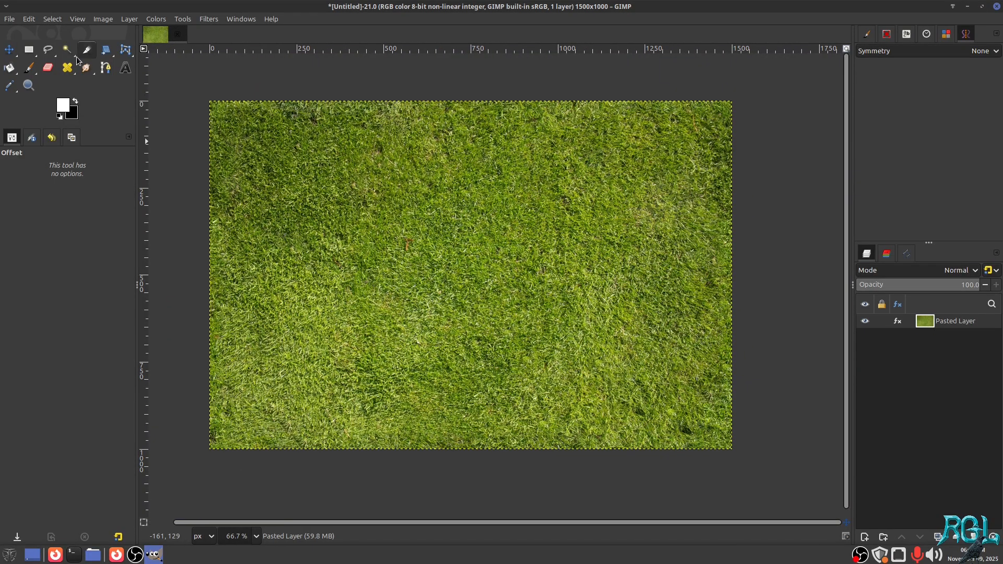
Step: Merge the offset filter into the grass layer and heal the reddish blemish left of the image's centre
{"action": "left_click", "coordinate": [67, 67]}
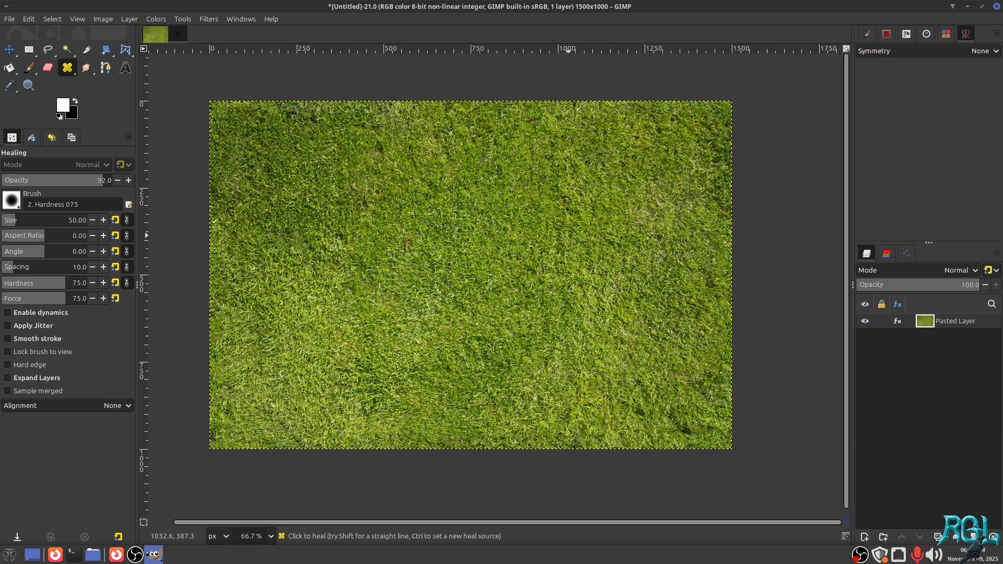
{"action": "left_click", "coordinate": [897, 321]}
{"action": "left_click", "coordinate": [940, 296]}
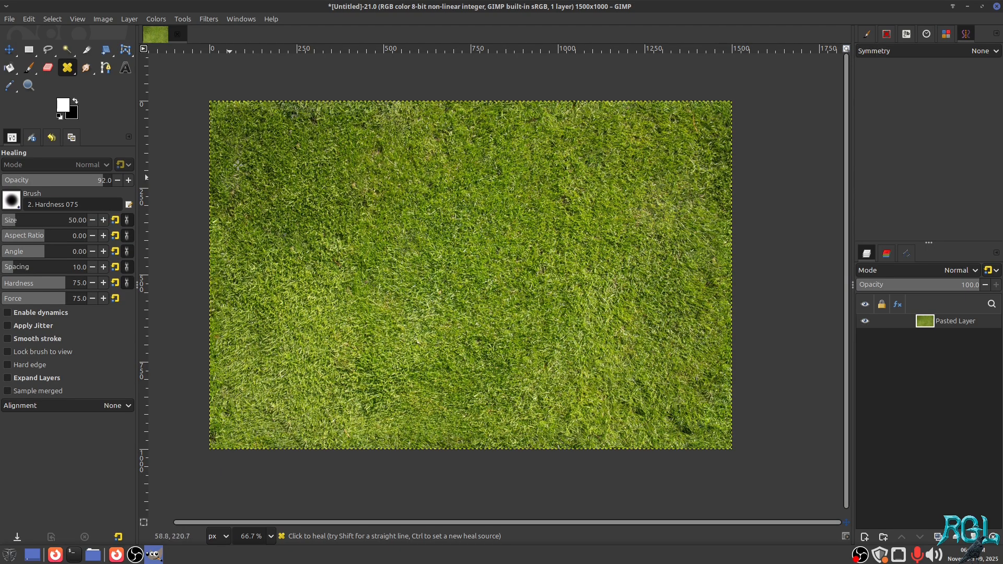
{"action": "left_click_drag", "start_coordinate": [420, 260], "coordinate": [374, 188]}
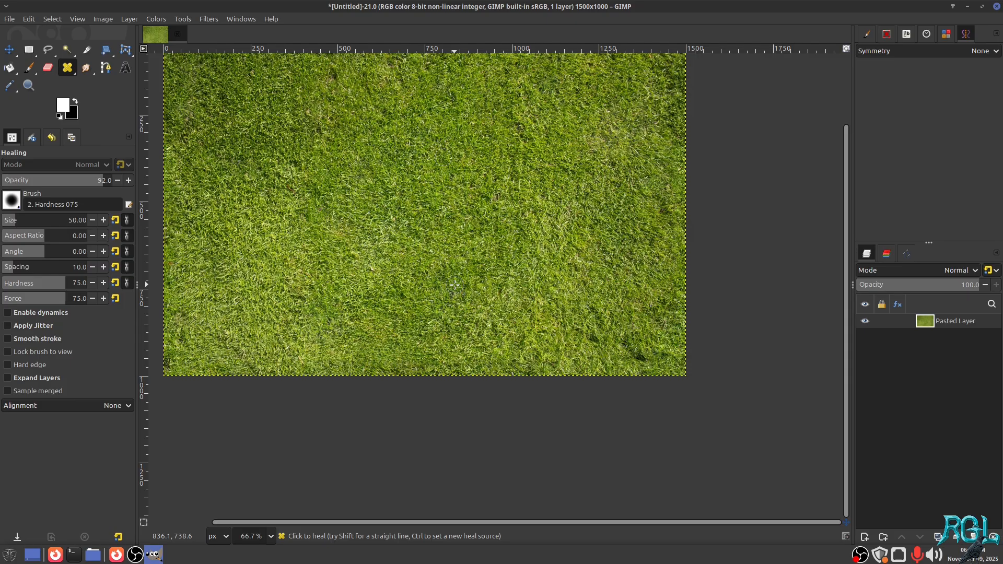
{"action": "left_click_drag", "start_coordinate": [369, 184], "coordinate": [431, 224]}
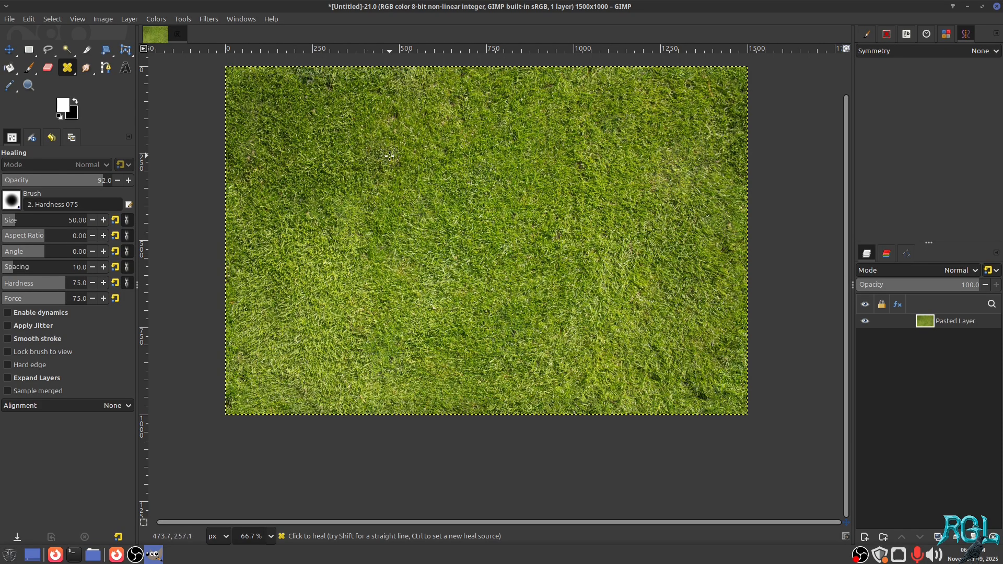
Step: Heal the dark spots near the lower-right corner of the grass image, sampling from clean grass nearby
{"action": "scroll", "coordinate": [633, 333], "scroll_direction": "up", "scroll_amount": 5}
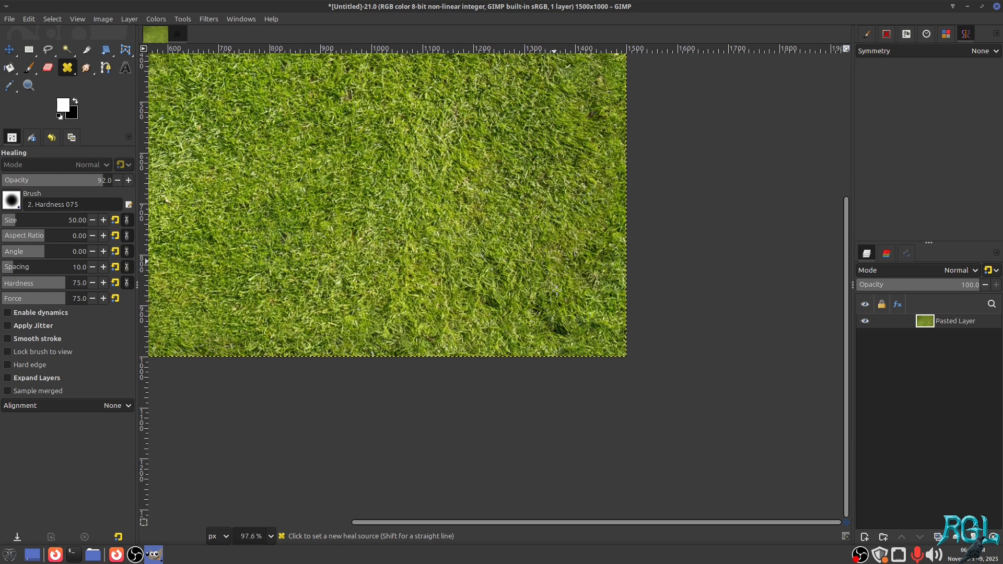
{"action": "mouse_move", "coordinate": [525, 320]}
{"action": "left_mouse_down"}
{"action": "mouse_move", "coordinate": [430, 262]}
{"action": "mouse_move", "coordinate": [479, 243]}
{"action": "mouse_move", "coordinate": [471, 273]}
{"action": "mouse_move", "coordinate": [517, 249]}
{"action": "mouse_move", "coordinate": [522, 225]}
{"action": "mouse_move", "coordinate": [565, 234]}
{"action": "mouse_move", "coordinate": [588, 261]}
{"action": "mouse_move", "coordinate": [574, 288]}
{"action": "mouse_move", "coordinate": [513, 320]}
{"action": "left_mouse_up"}
{"action": "scroll", "coordinate": [442, 227], "scroll_direction": "down", "scroll_amount": 5}
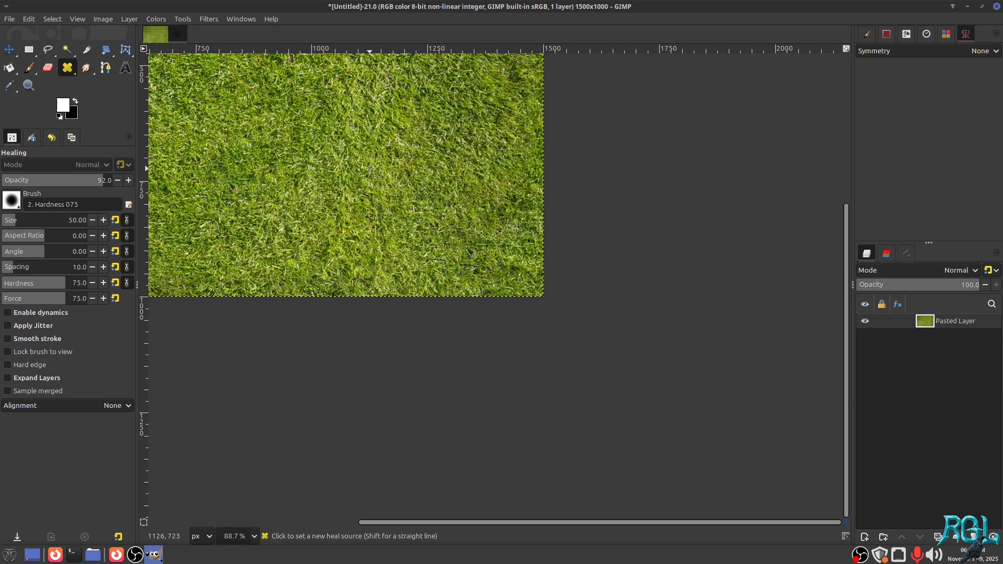
{"action": "left_click_drag", "start_coordinate": [442, 227], "coordinate": [497, 257]}
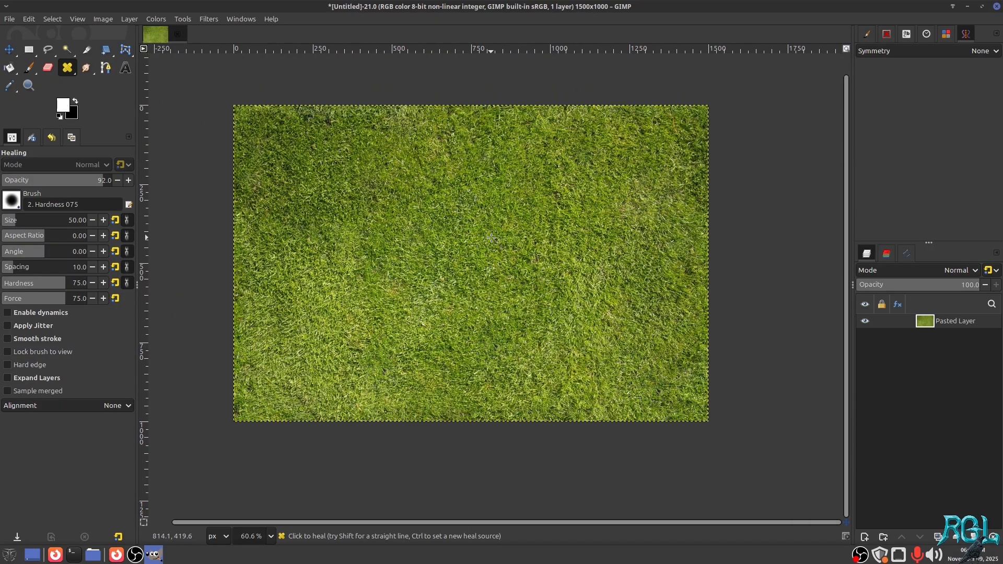
Step: Repeat the tiling of the grass into a new 4096 × 4096 px test image, and close it discarding its changes
{"action": "key", "text": "ctrl+f"}
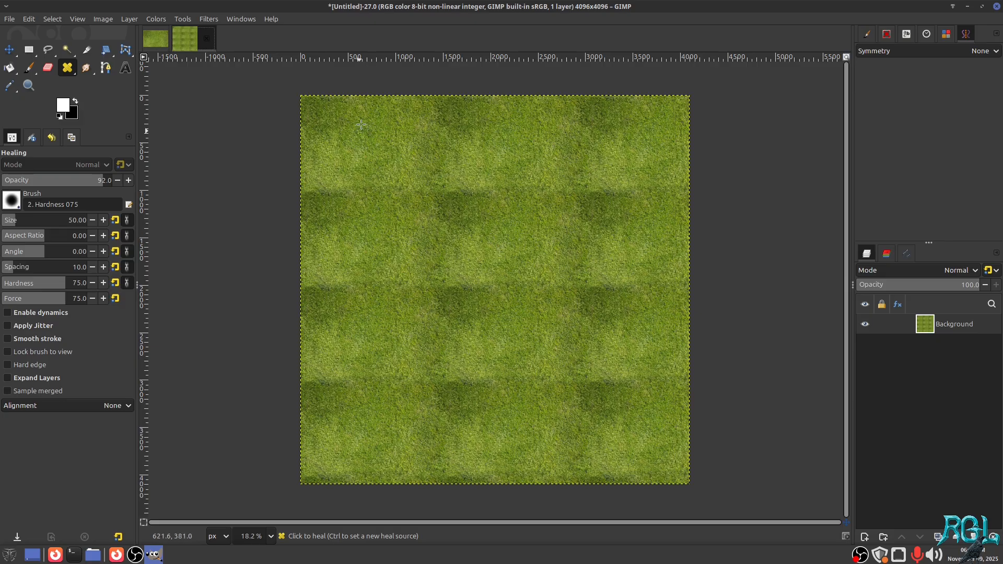
{"action": "left_click", "coordinate": [206, 40]}
{"action": "left_click", "coordinate": [600, 319]}
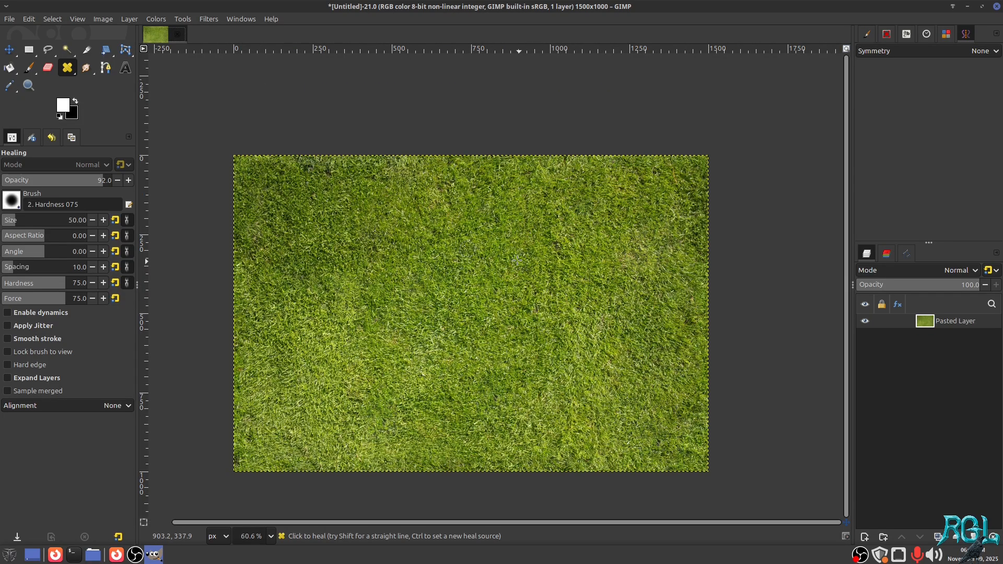
Step: Tile the healed grass layer into a new 2048 × 2048 px image
{"action": "left_click_drag", "start_coordinate": [442, 265], "coordinate": [431, 241]}
{"action": "right_click", "coordinate": [430, 241]}
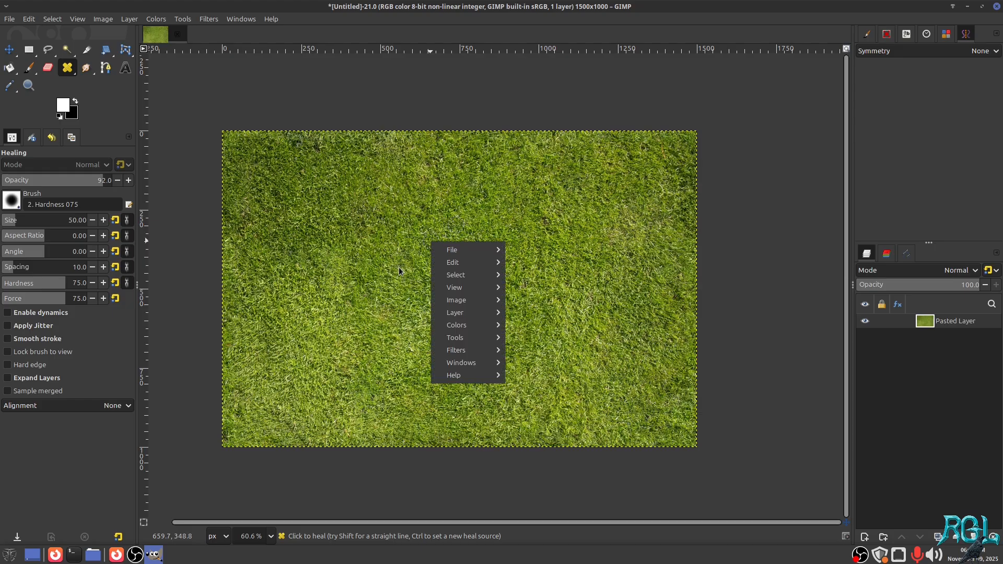
{"action": "left_click", "coordinate": [399, 268]}
{"action": "key", "text": "ctrl+shift+f"}
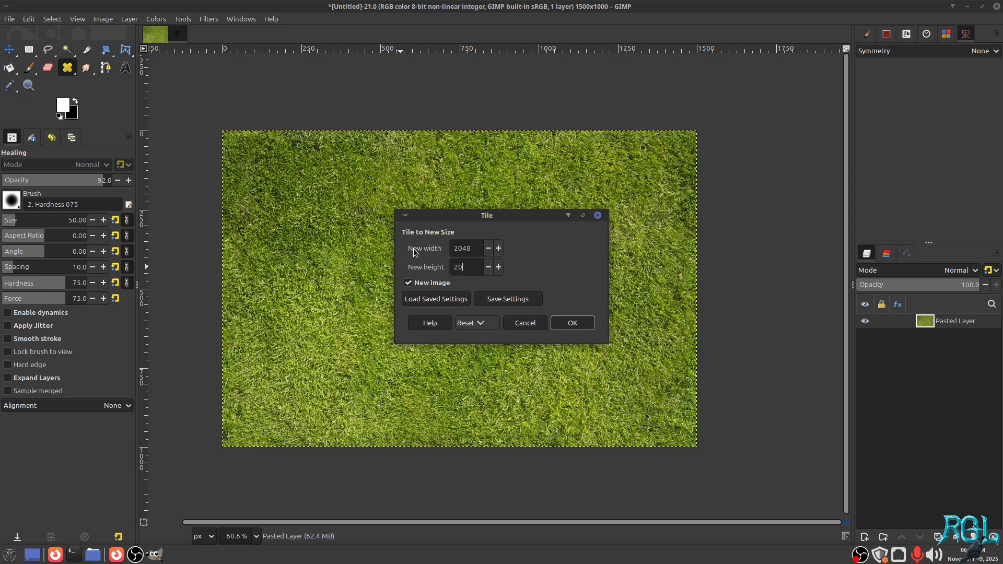
{"action": "left_click", "coordinate": [585, 325]}
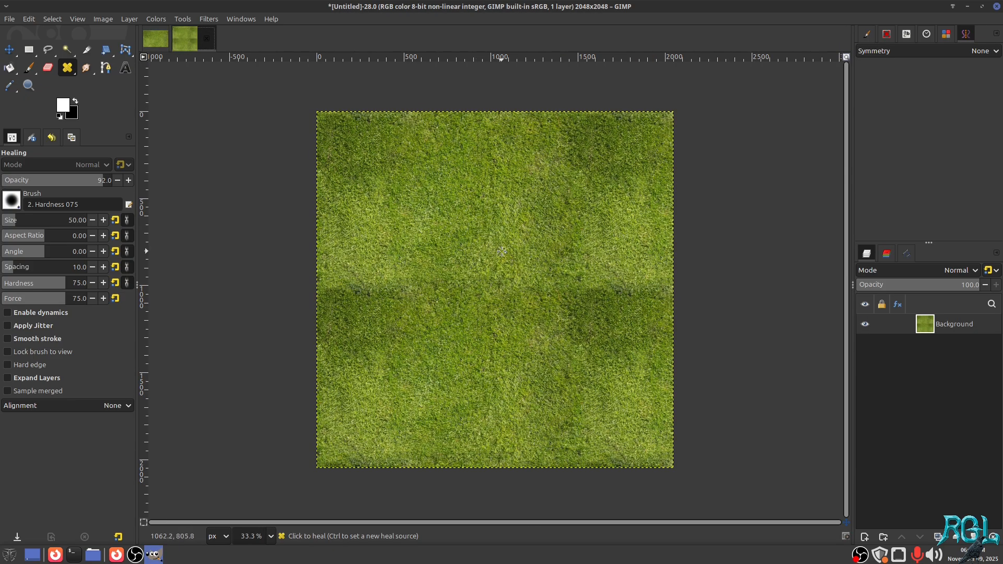
Step: Compare the original grass image with the 2048 px tiled image, and examine the tiled one for seams and dark patches
{"action": "left_click", "coordinate": [133, 20]}
{"action": "left_click", "coordinate": [158, 39]}
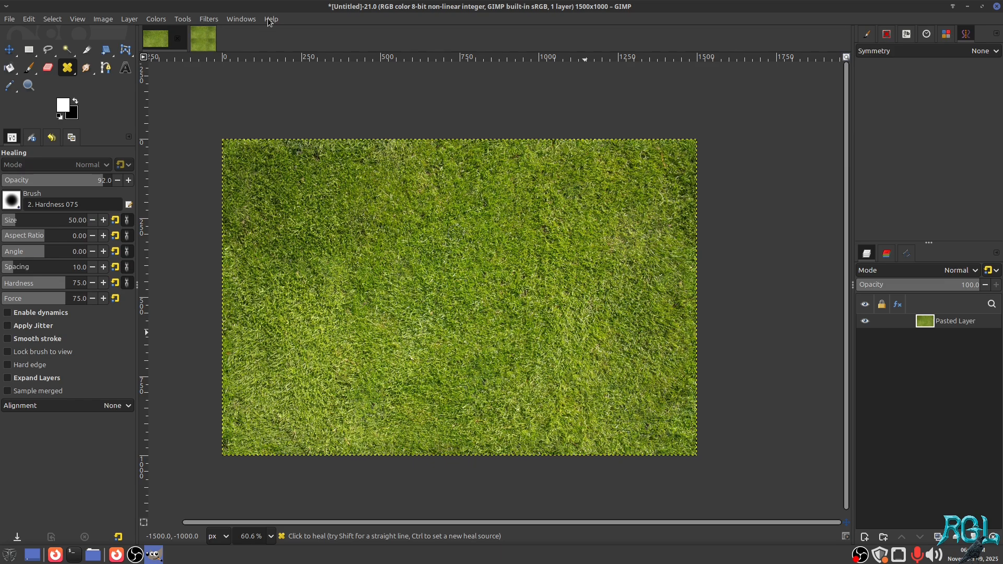
{"action": "left_click", "coordinate": [199, 42]}
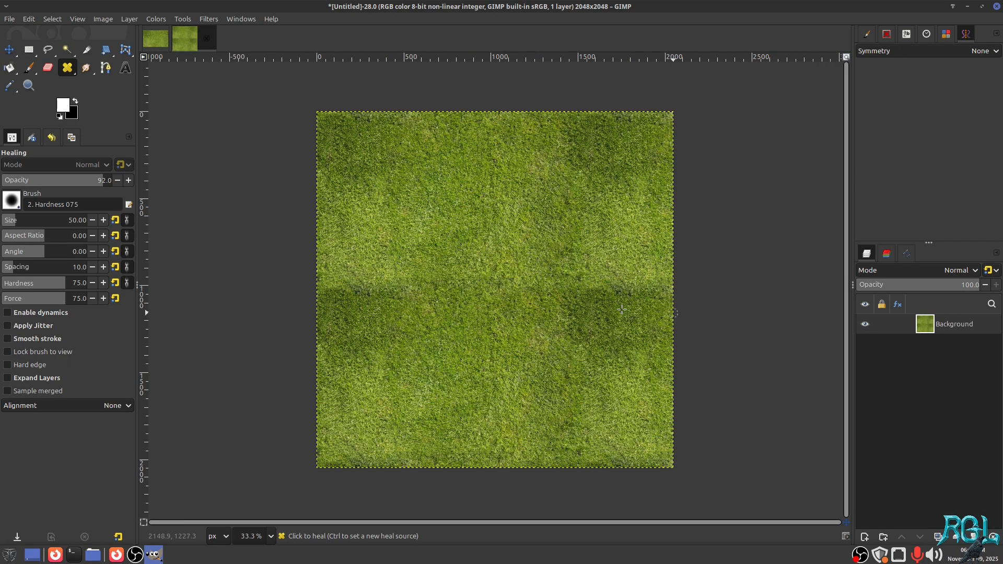
{"action": "scroll", "coordinate": [470, 251], "scroll_direction": "down", "scroll_amount": 1}
{"action": "scroll", "coordinate": [470, 251], "scroll_direction": "right", "scroll_amount": 1}
{"action": "scroll", "coordinate": [472, 251], "scroll_direction": "up", "scroll_amount": 4}
{"action": "scroll", "coordinate": [472, 251], "scroll_direction": "down", "scroll_amount": 4}
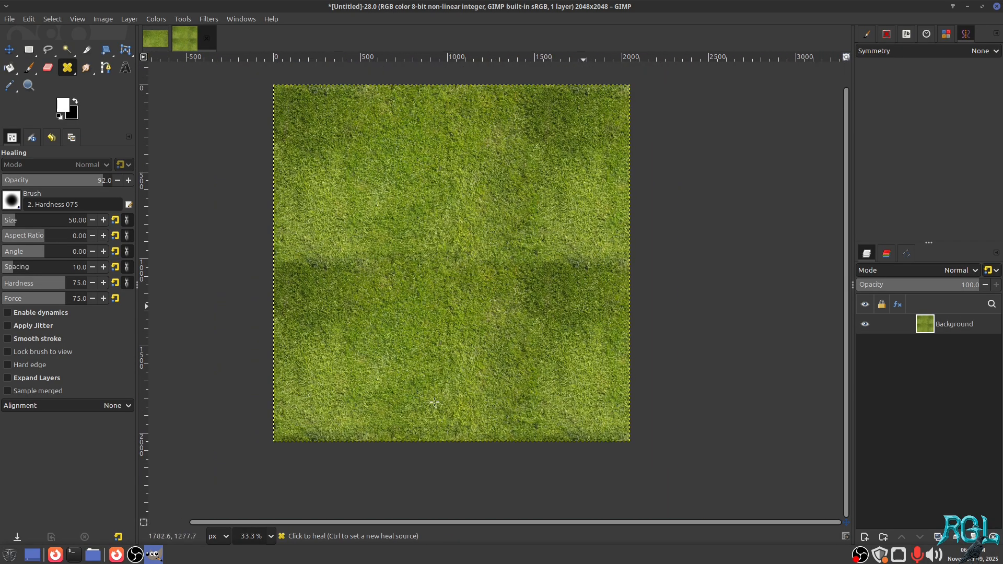
{"action": "scroll", "coordinate": [387, 226], "scroll_direction": "up", "scroll_amount": 4}
{"action": "scroll", "coordinate": [385, 227], "scroll_direction": "down", "scroll_amount": 4}
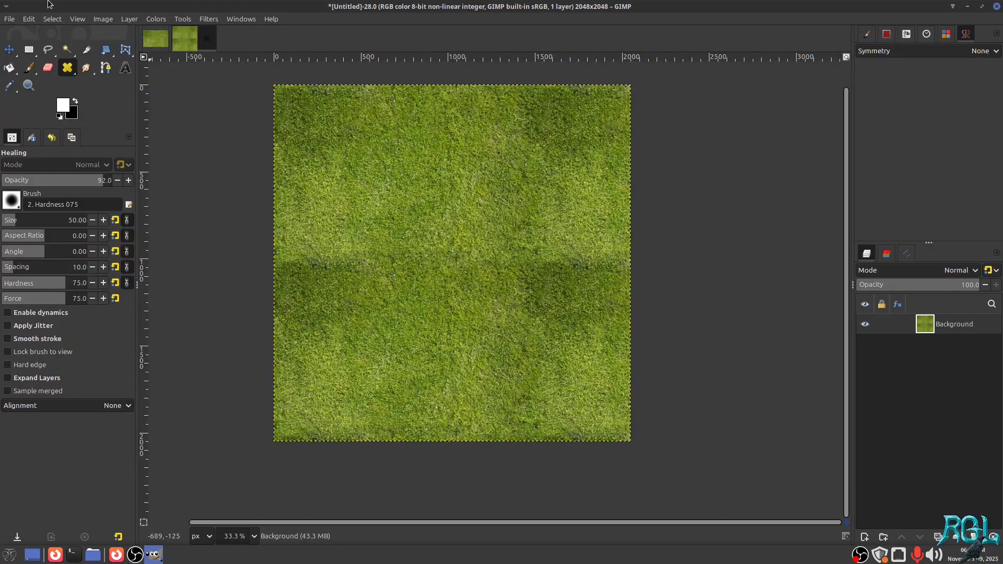
Step: Offset the tiled layer by half its width and height with wrap-around edges to inspect the central seams, and undo the offset
{"action": "left_click", "coordinate": [96, 21]}
{"action": "mouse_move", "coordinate": [129, 19]}
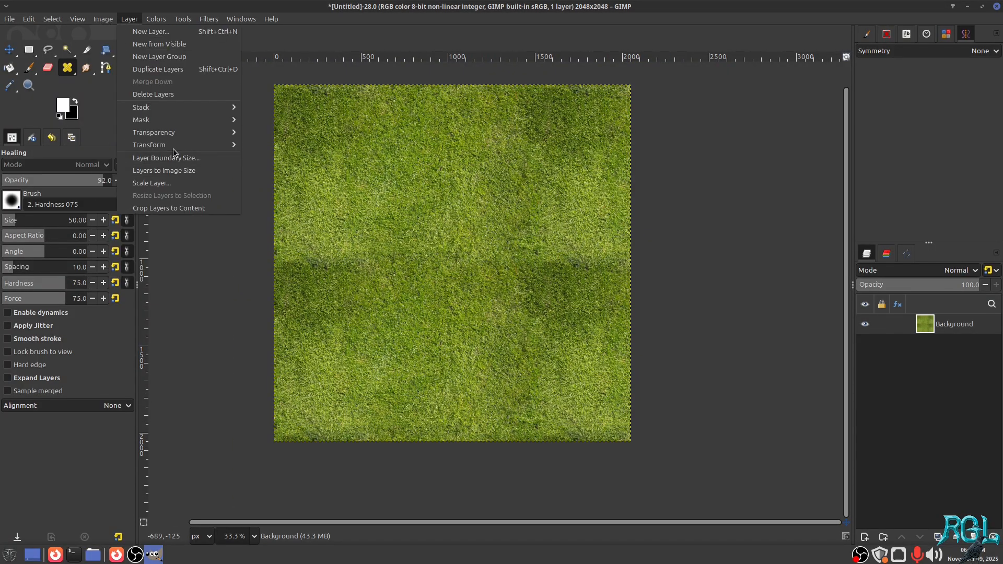
{"action": "mouse_move", "coordinate": [173, 149]}
{"action": "left_click", "coordinate": [294, 221]}
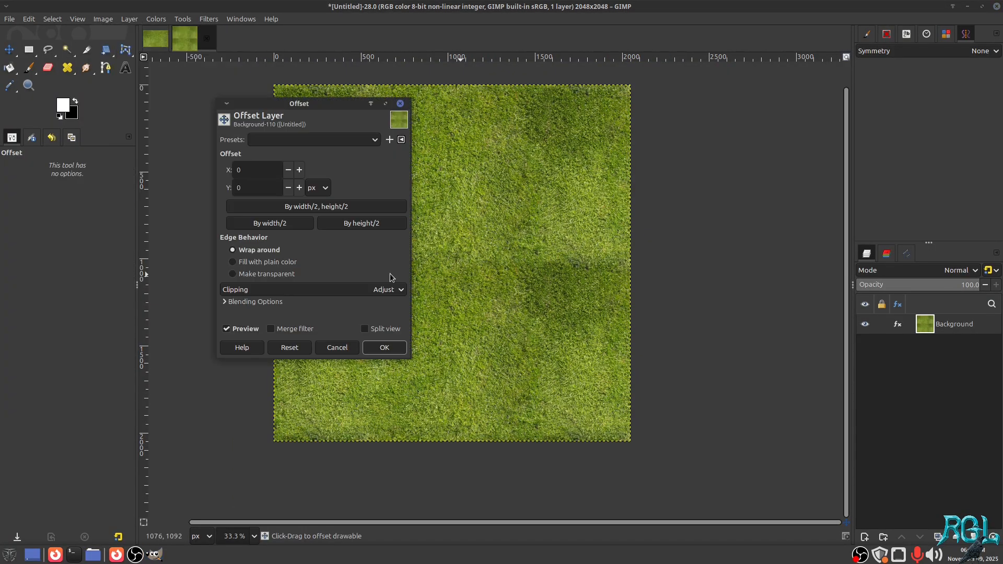
{"action": "left_click", "coordinate": [305, 210]}
{"action": "left_click", "coordinate": [387, 350]}
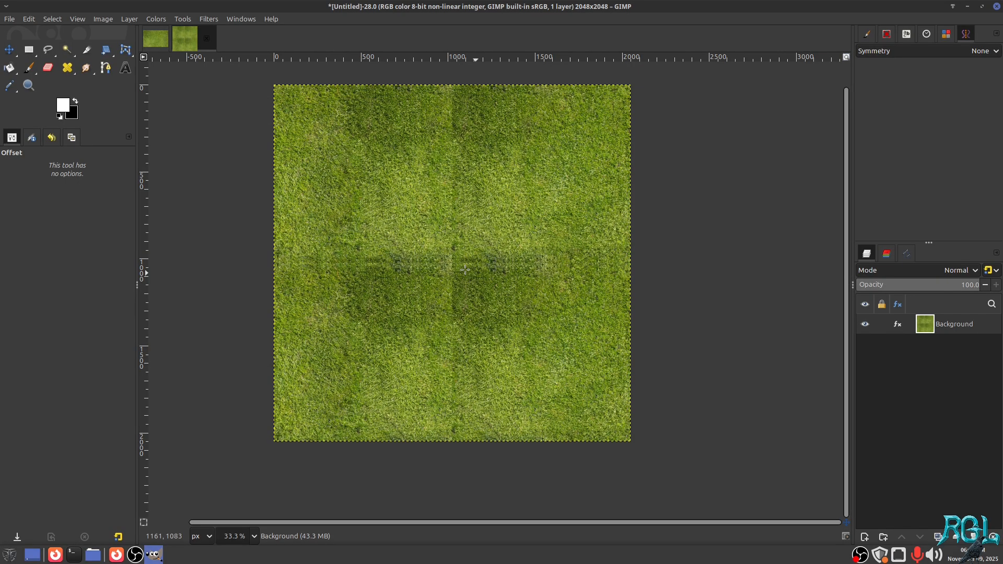
{"action": "scroll", "coordinate": [458, 270], "scroll_direction": "up", "scroll_amount": 5}
{"action": "scroll", "coordinate": [458, 269], "scroll_direction": "up", "scroll_amount": 3}
{"action": "scroll", "coordinate": [470, 271], "scroll_direction": "down", "scroll_amount": 6}
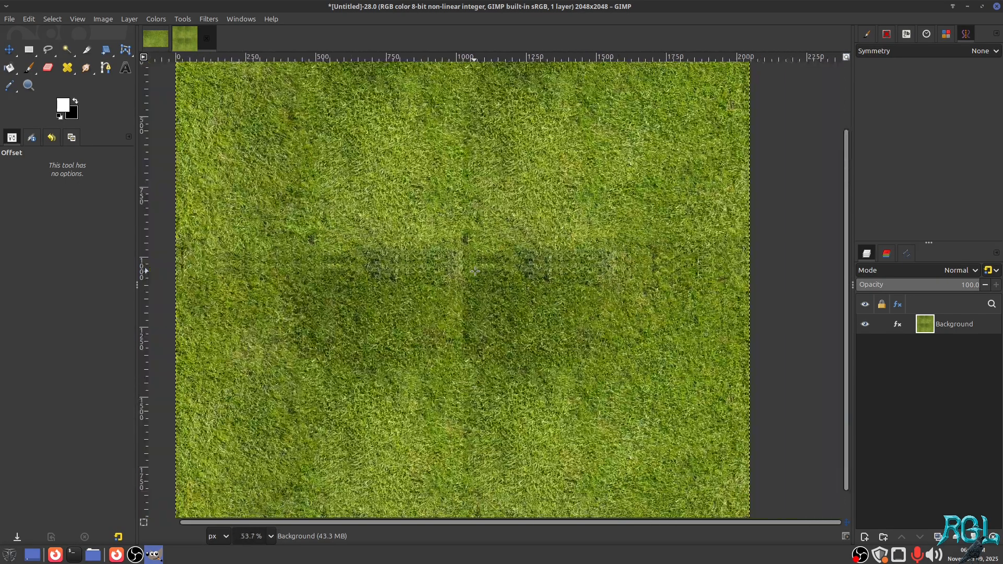
{"action": "key", "text": "ctrl+z"}
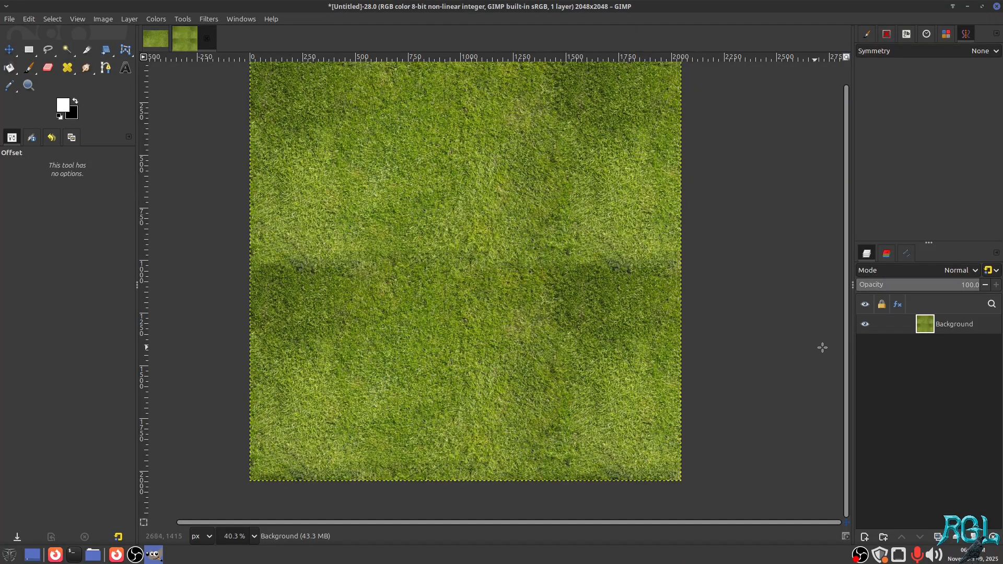
Step: Duplicate the tiled layer and offset the lower Background layer by half its width and height, leaving the copy visible on top
{"action": "key", "text": "shift+ctrl+d"}
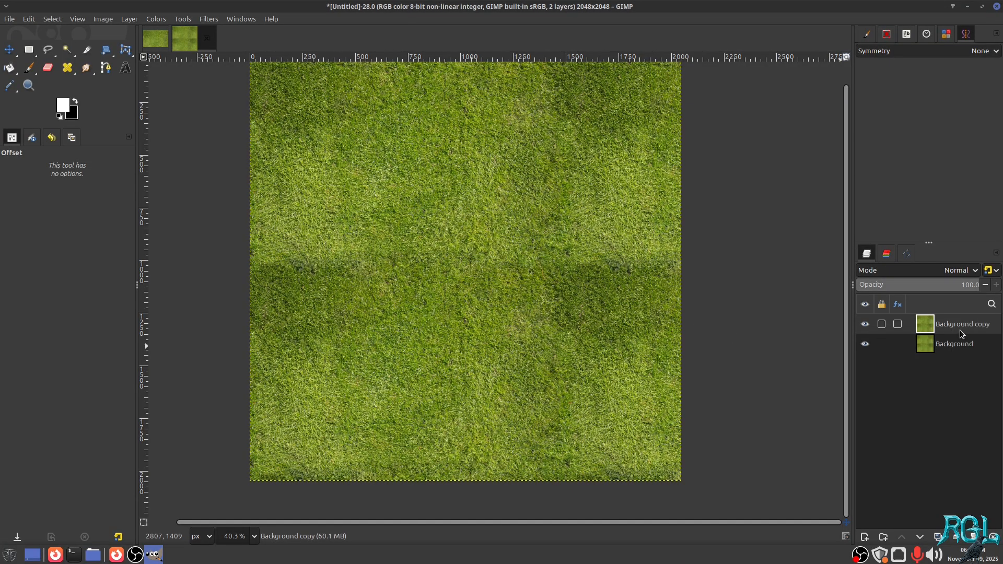
{"action": "left_click", "coordinate": [961, 339]}
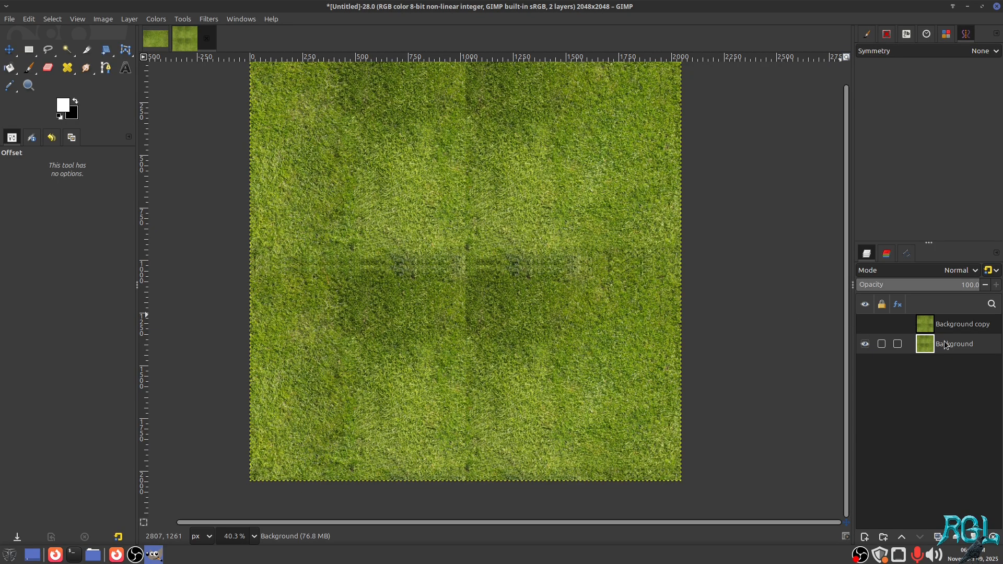
{"action": "left_click", "coordinate": [969, 324]}
{"action": "left_click", "coordinate": [865, 325]}
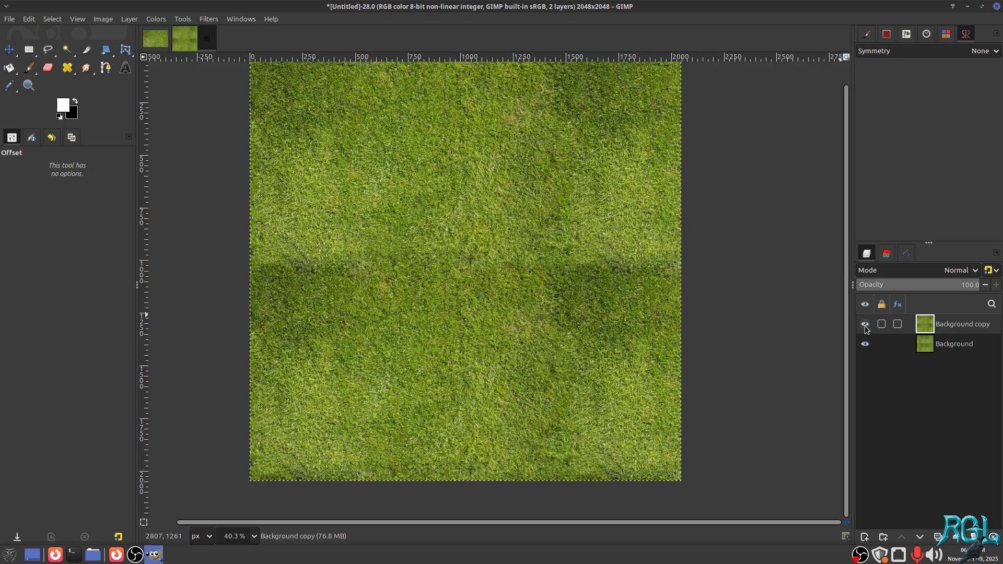
Step: Add a black layer mask to the Background copy layer to hide it completely
{"action": "right_click", "coordinate": [948, 324]}
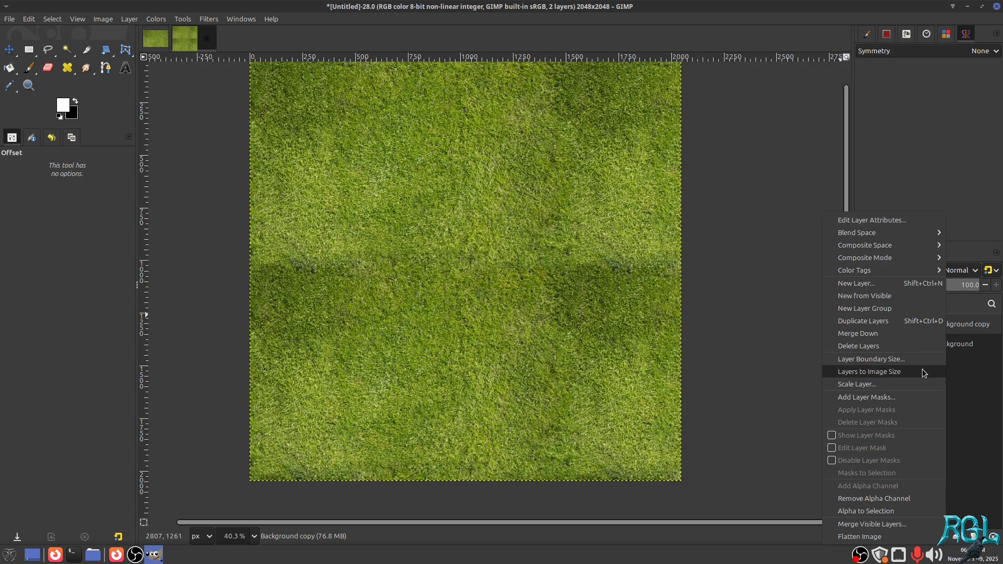
{"action": "left_click", "coordinate": [917, 398]}
{"action": "left_click", "coordinate": [564, 369]}
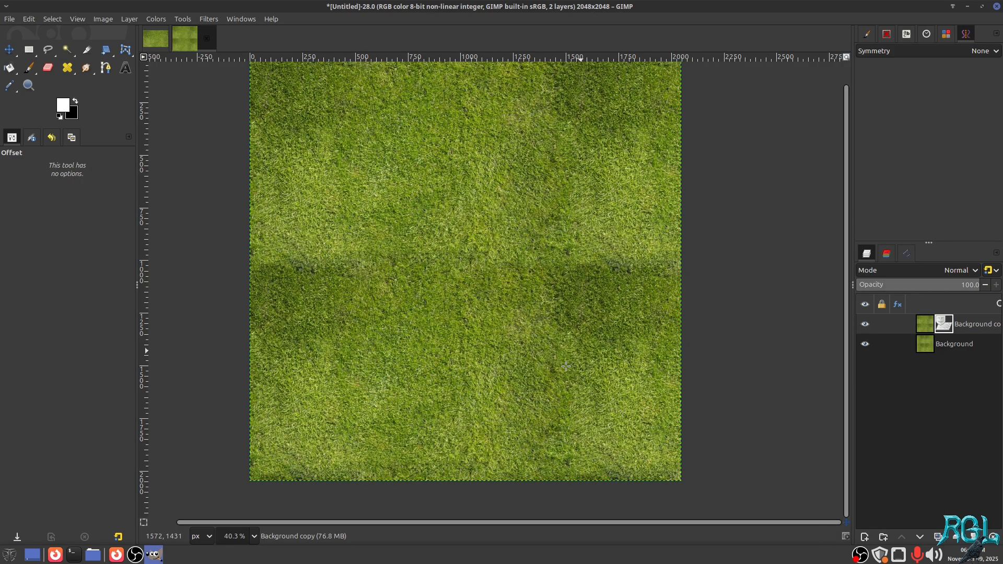
Step: Paint white on the copy's mask along the central horizontal seam with a Hardness 075 paintbrush of size 238
{"action": "left_click", "coordinate": [29, 67]}
{"action": "scroll", "coordinate": [462, 271], "scroll_direction": "up", "scroll_amount": 8}
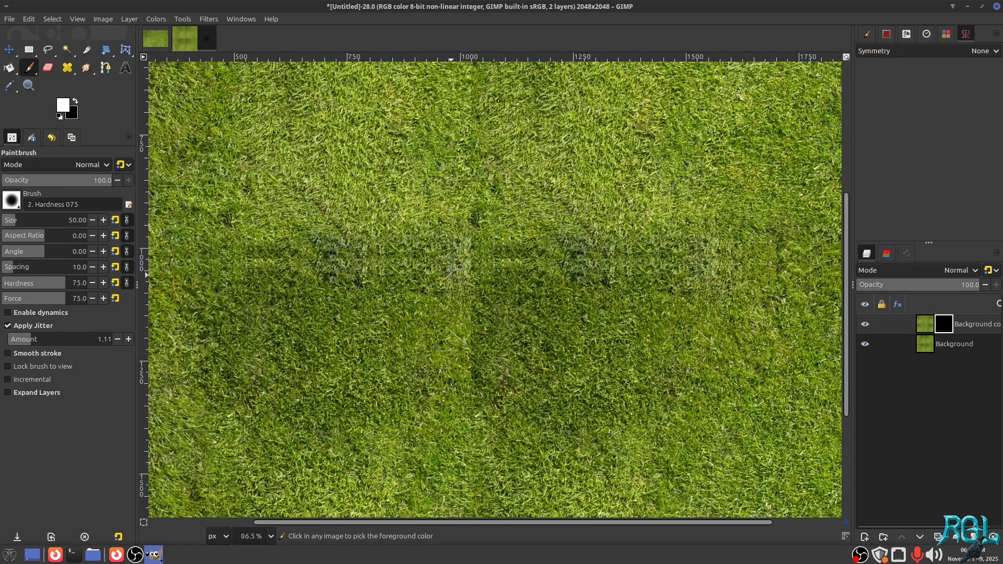
{"action": "mouse_move", "coordinate": [462, 280]}
{"action": "left_mouse_down"}
{"action": "mouse_move", "coordinate": [498, 235]}
{"action": "mouse_move", "coordinate": [424, 279]}
{"action": "mouse_move", "coordinate": [448, 255]}
{"action": "mouse_move", "coordinate": [343, 248]}
{"action": "mouse_move", "coordinate": [460, 260]}
{"action": "mouse_move", "coordinate": [366, 265]}
{"action": "mouse_move", "coordinate": [303, 249]}
{"action": "mouse_move", "coordinate": [385, 267]}
{"action": "mouse_move", "coordinate": [518, 258]}
{"action": "mouse_move", "coordinate": [595, 271]}
{"action": "left_mouse_up"}
{"action": "key", "text": "ctrl+z"}
{"action": "left_click", "coordinate": [37, 219]}
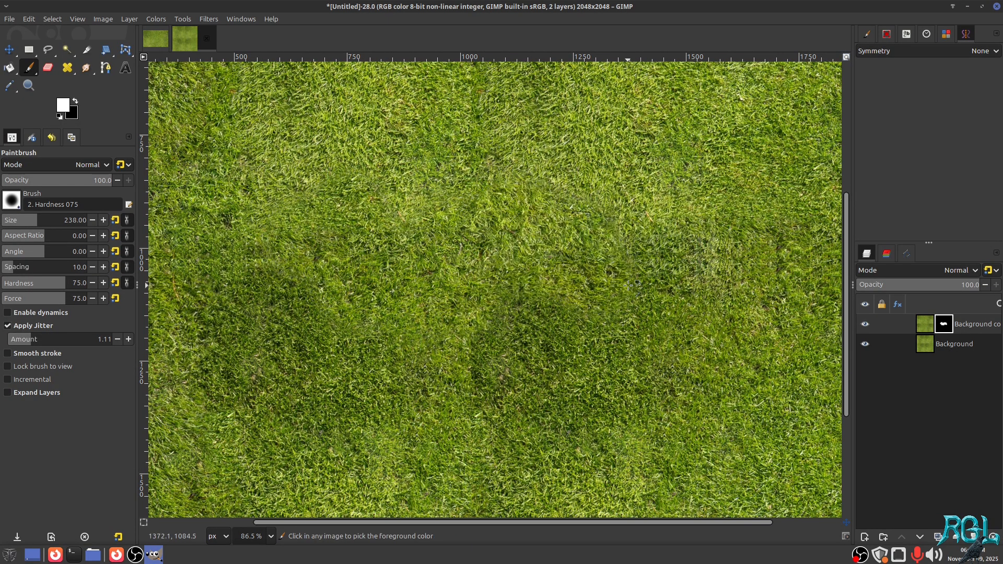
Step: Paint white on the mask over the dark patches below the image centre and near the upper edge
{"action": "scroll", "coordinate": [617, 286], "scroll_direction": "down", "scroll_amount": 8}
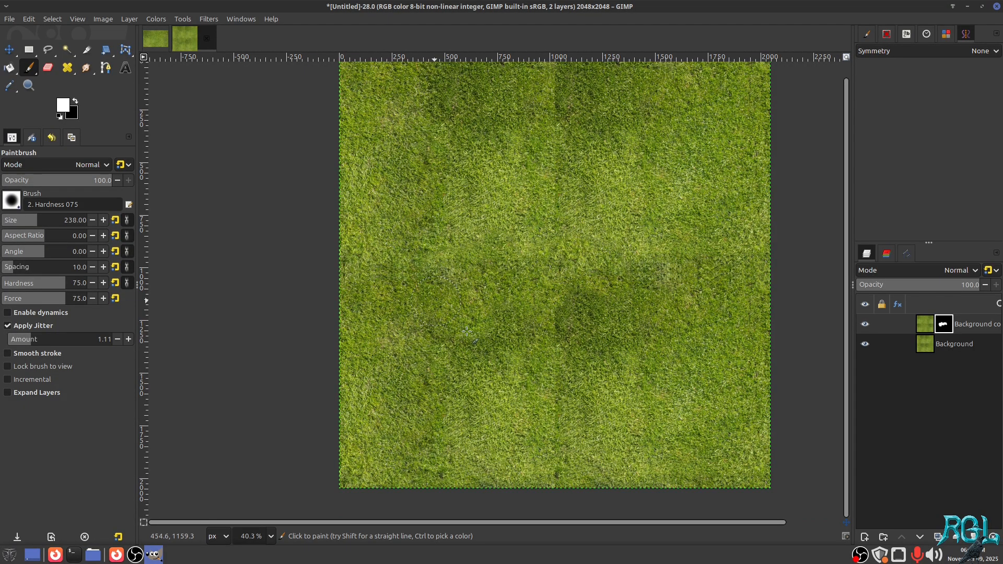
{"action": "scroll", "coordinate": [491, 314], "scroll_direction": "up", "scroll_amount": 4}
{"action": "mouse_move", "coordinate": [477, 254]}
{"action": "left_mouse_down"}
{"action": "mouse_move", "coordinate": [434, 204]}
{"action": "mouse_move", "coordinate": [571, 229]}
{"action": "mouse_move", "coordinate": [495, 156]}
{"action": "left_mouse_up"}
{"action": "mouse_move", "coordinate": [510, 334]}
{"action": "left_mouse_down"}
{"action": "mouse_move", "coordinate": [528, 329]}
{"action": "mouse_move", "coordinate": [515, 310]}
{"action": "mouse_move", "coordinate": [481, 360]}
{"action": "mouse_move", "coordinate": [425, 349]}
{"action": "left_mouse_up"}
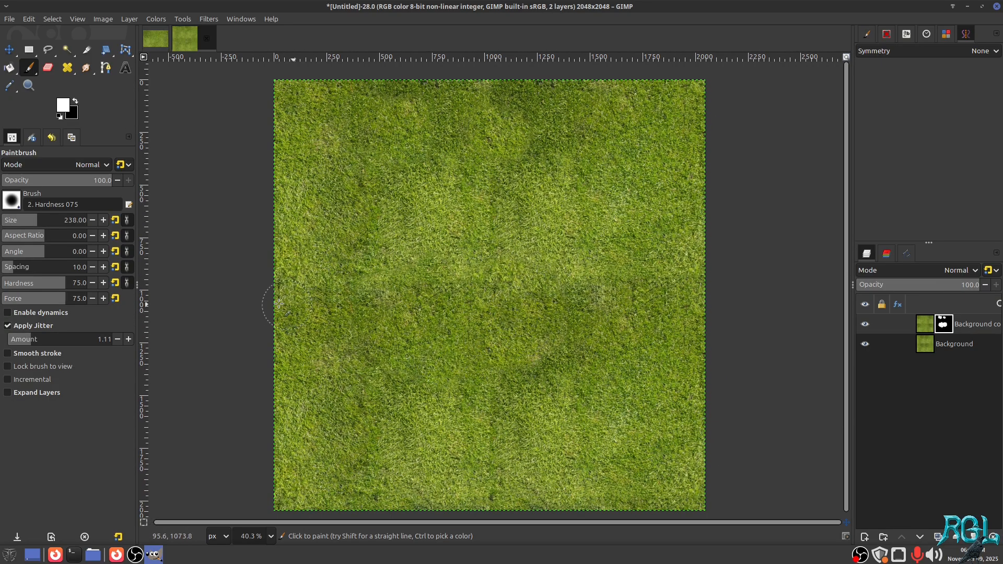
Step: Paint more white on the mask to blend the remaining seam traces and dark patches around the middle and upper areas
{"action": "mouse_move", "coordinate": [402, 303]}
{"action": "left_mouse_down"}
{"action": "mouse_move", "coordinate": [384, 319]}
{"action": "mouse_move", "coordinate": [353, 293]}
{"action": "mouse_move", "coordinate": [377, 259]}
{"action": "mouse_move", "coordinate": [343, 291]}
{"action": "mouse_move", "coordinate": [384, 301]}
{"action": "left_mouse_up"}
{"action": "mouse_move", "coordinate": [541, 296]}
{"action": "left_mouse_down"}
{"action": "mouse_move", "coordinate": [488, 261]}
{"action": "mouse_move", "coordinate": [517, 232]}
{"action": "mouse_move", "coordinate": [548, 241]}
{"action": "left_mouse_up"}
{"action": "left_click_drag", "start_coordinate": [494, 202], "coordinate": [491, 301]}
{"action": "left_click_drag", "start_coordinate": [460, 237], "coordinate": [422, 230]}
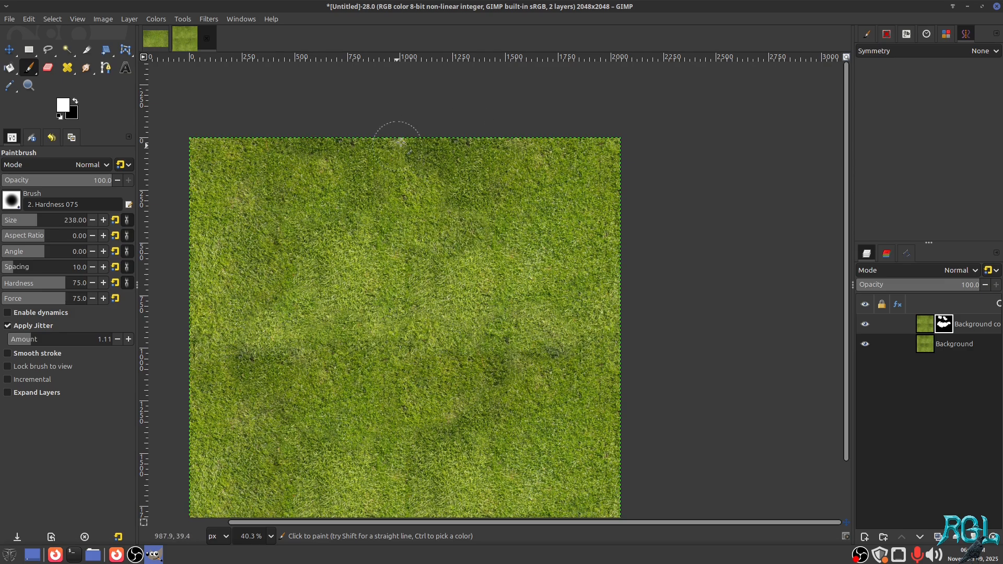
{"action": "mouse_move", "coordinate": [344, 262]}
{"action": "left_mouse_down"}
{"action": "mouse_move", "coordinate": [350, 184]}
{"action": "mouse_move", "coordinate": [338, 140]}
{"action": "left_mouse_up"}
{"action": "left_click_drag", "start_coordinate": [411, 376], "coordinate": [428, 299]}
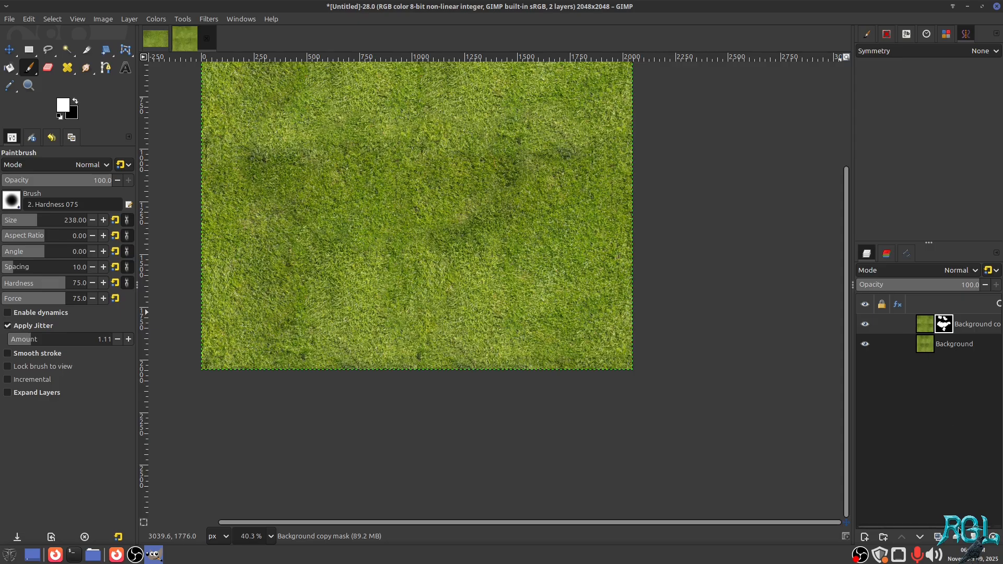
Step: Merge the masked Background copy down into the Background layer and switch to the Healing tool with brush size 30
{"action": "left_click", "coordinate": [957, 538]}
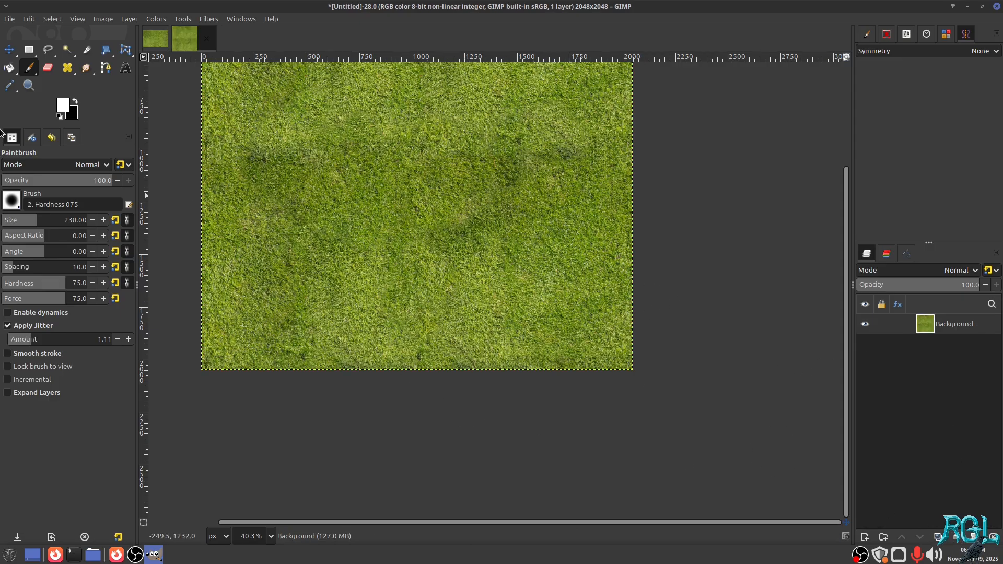
{"action": "left_click", "coordinate": [68, 68]}
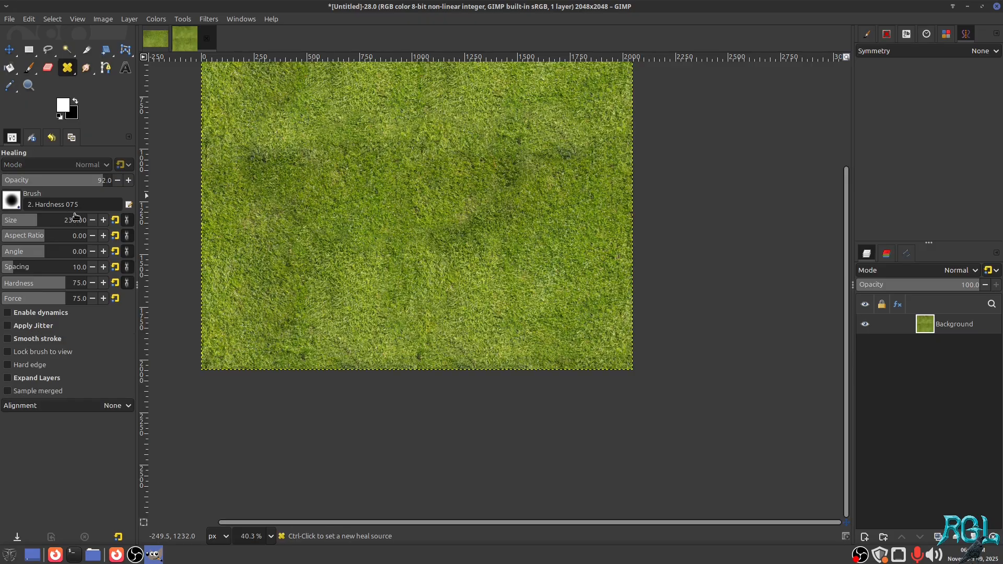
{"action": "left_click_drag", "start_coordinate": [73, 226], "coordinate": [72, 226]}
{"action": "type", "text": "30"}
{"action": "key", "text": "Return"}
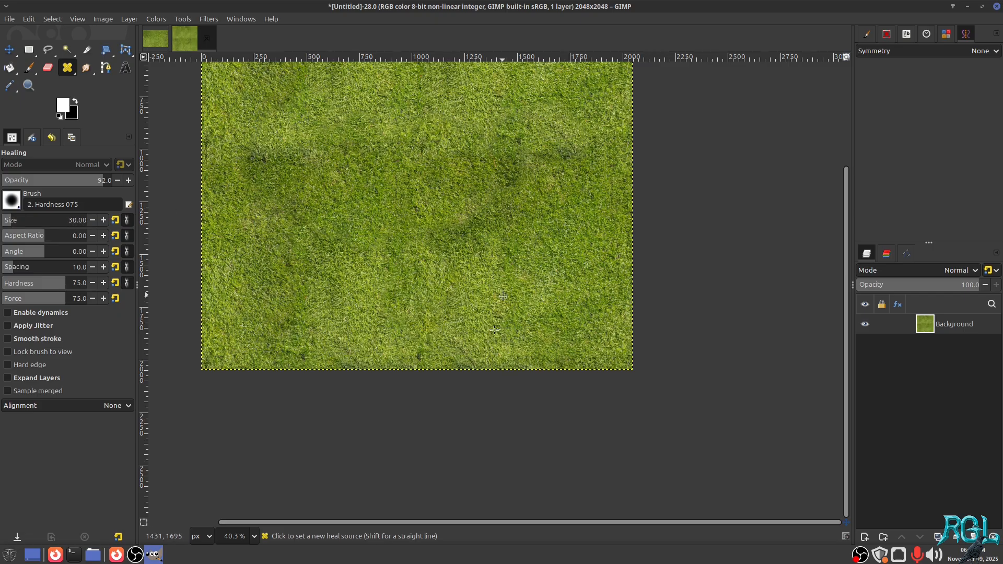
Step: Heal the dark spot and the brownish streak near the image's lower edge around x 1050, enlarging the brush to size 80
{"action": "scroll", "coordinate": [490, 260], "scroll_direction": "up", "scroll_amount": 4, "text": "ctrl"}
{"action": "scroll", "coordinate": [490, 260], "scroll_direction": "up", "scroll_amount": 6, "text": "ctrl"}
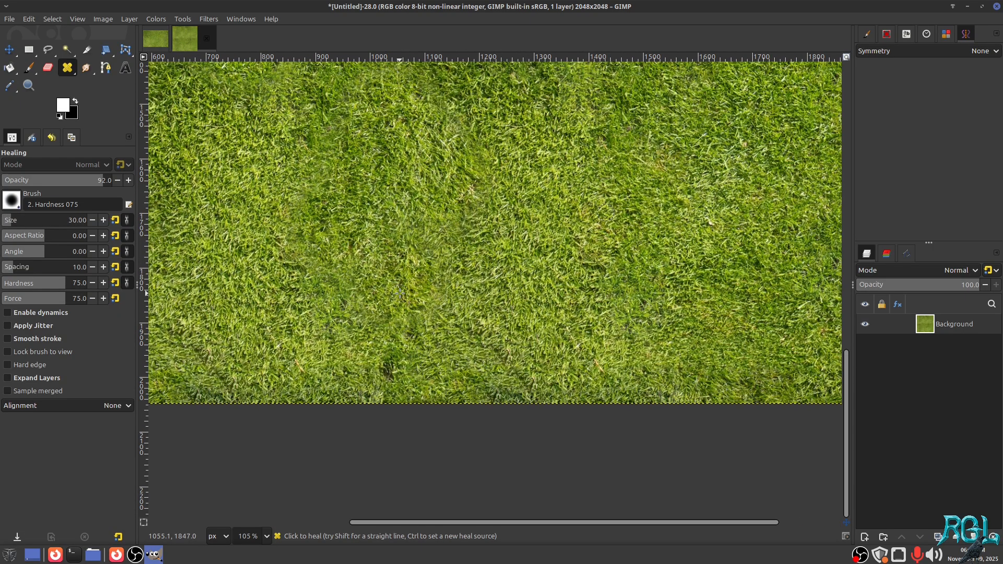
{"action": "left_click_drag", "start_coordinate": [419, 306], "coordinate": [386, 342]}
{"action": "key", "text": "ctrl+z"}
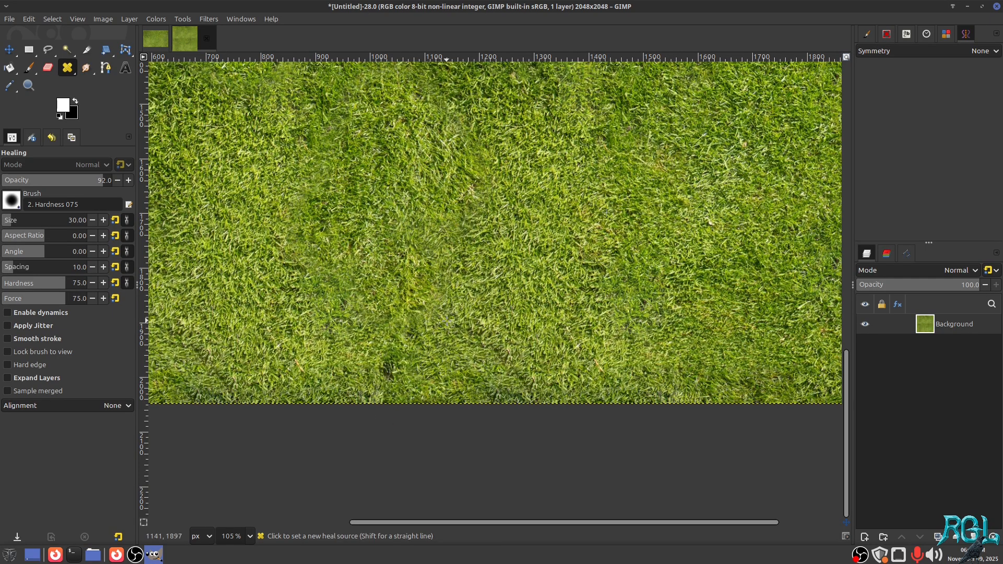
{"action": "left_click", "coordinate": [455, 332], "text": "ctrl"}
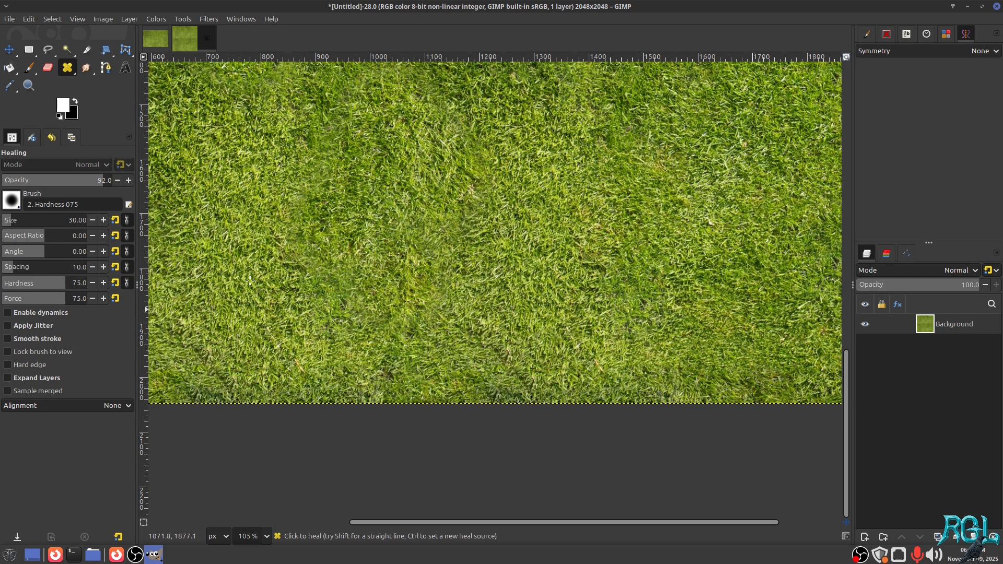
{"action": "left_click_drag", "start_coordinate": [18, 225], "coordinate": [25, 225]}
{"action": "mouse_move", "coordinate": [415, 348]}
{"action": "left_mouse_down"}
{"action": "mouse_move", "coordinate": [397, 373]}
{"action": "mouse_move", "coordinate": [407, 358]}
{"action": "mouse_move", "coordinate": [385, 314]}
{"action": "mouse_move", "coordinate": [411, 274]}
{"action": "mouse_move", "coordinate": [400, 285]}
{"action": "mouse_move", "coordinate": [424, 187]}
{"action": "left_mouse_up"}
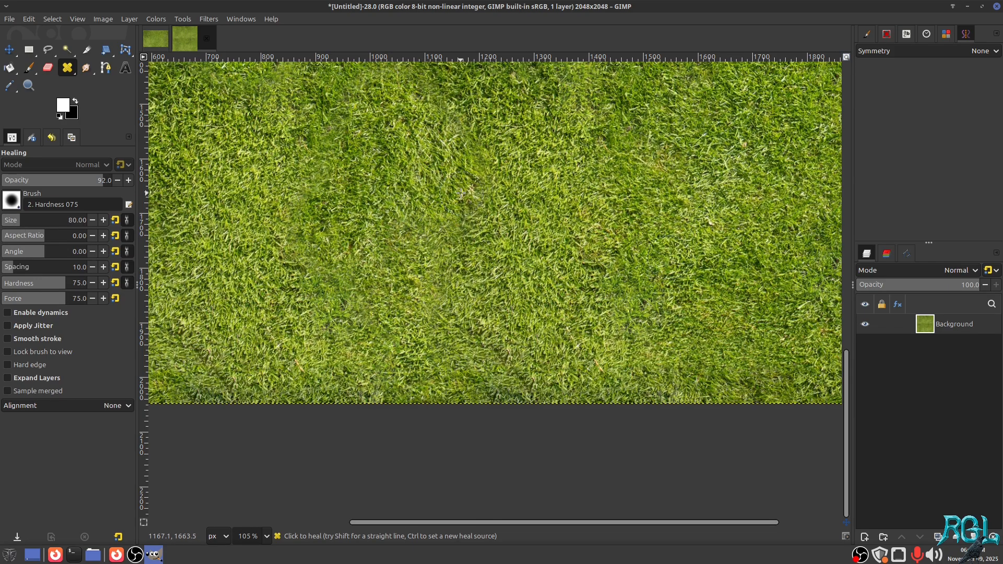
Step: Heal the dark patch in the left part of the grass around x 350, y 1000, resampling the source from nearby grass
{"action": "scroll", "coordinate": [425, 188], "scroll_direction": "down", "scroll_amount": 2}
{"action": "scroll", "coordinate": [489, 215], "scroll_direction": "up", "scroll_amount": 5}
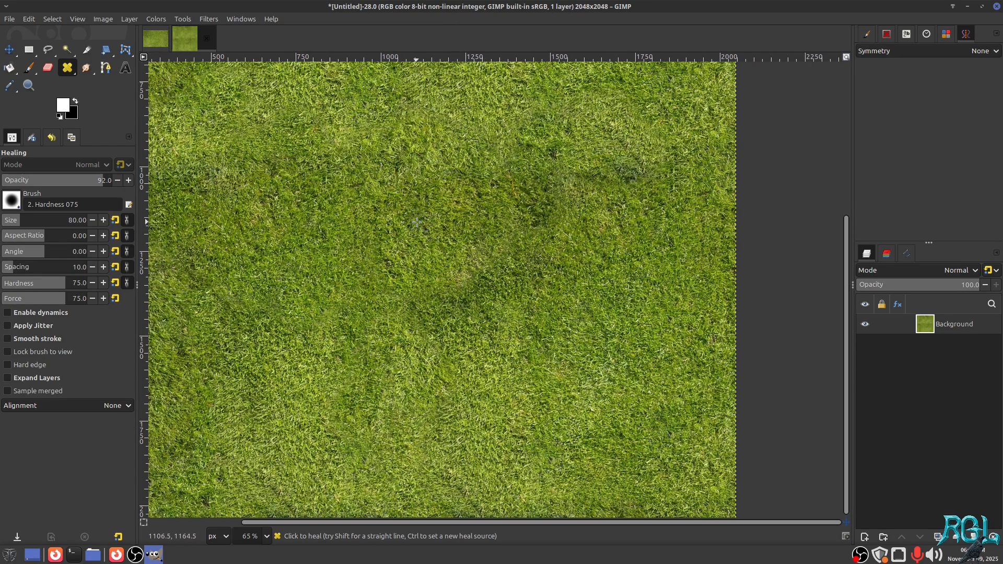
{"action": "scroll", "coordinate": [405, 258], "scroll_direction": "left", "scroll_amount": 4}
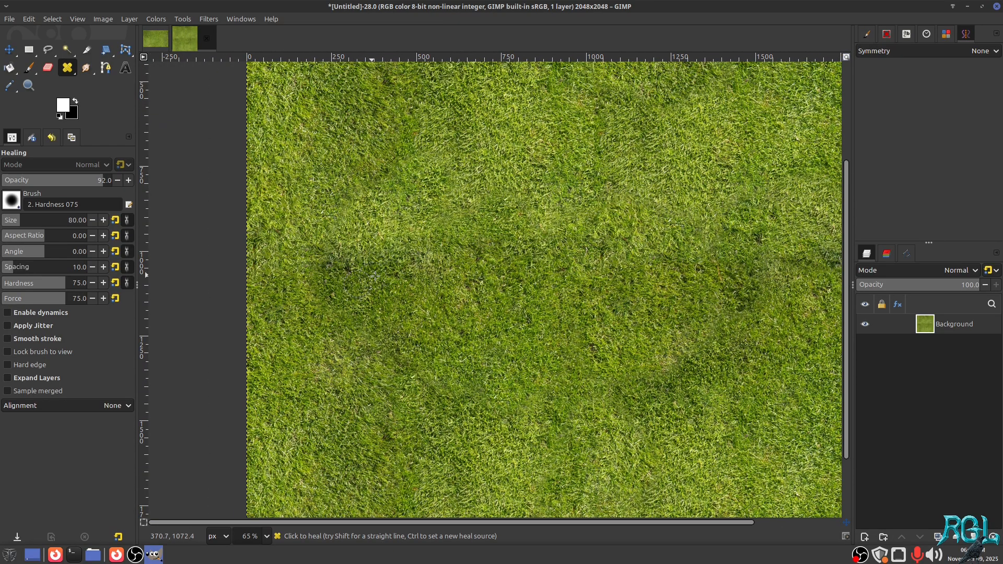
{"action": "key", "text": "ctrl"}
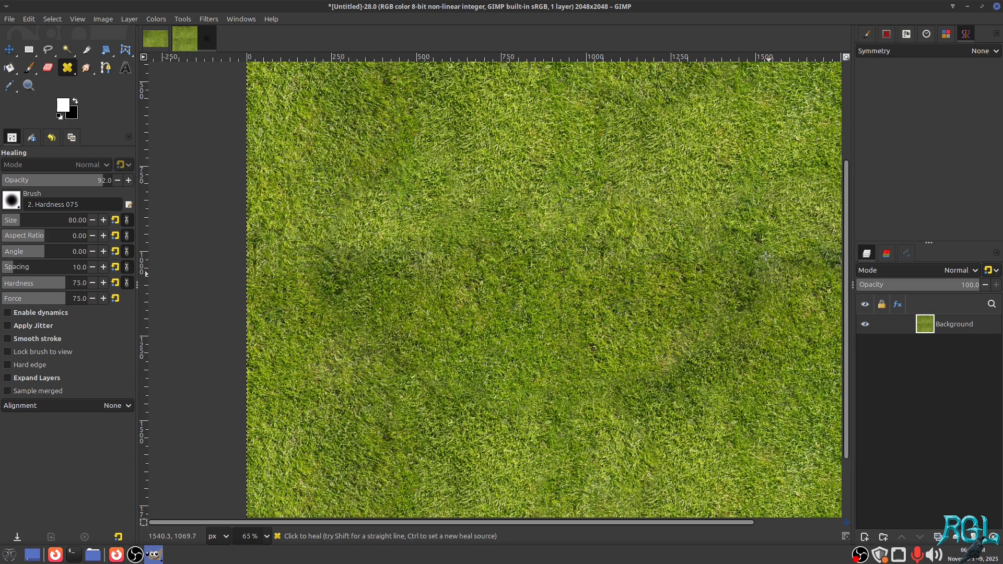
{"action": "left_click", "coordinate": [751, 286], "text": "ctrl"}
{"action": "mouse_move", "coordinate": [333, 264]}
{"action": "left_mouse_down"}
{"action": "mouse_move", "coordinate": [356, 212]}
{"action": "mouse_move", "coordinate": [358, 263]}
{"action": "mouse_move", "coordinate": [362, 249]}
{"action": "mouse_move", "coordinate": [375, 253]}
{"action": "mouse_move", "coordinate": [392, 277]}
{"action": "mouse_move", "coordinate": [384, 284]}
{"action": "mouse_move", "coordinate": [380, 248]}
{"action": "mouse_move", "coordinate": [362, 226]}
{"action": "left_mouse_up"}
{"action": "left_click", "coordinate": [393, 283], "text": "ctrl"}
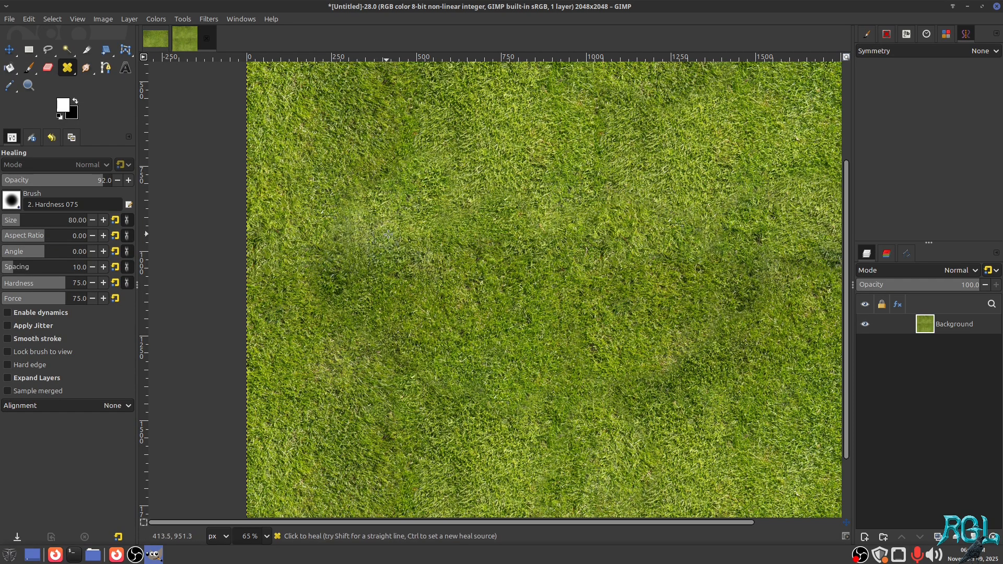
{"action": "left_click_drag", "start_coordinate": [537, 233], "coordinate": [472, 439]}
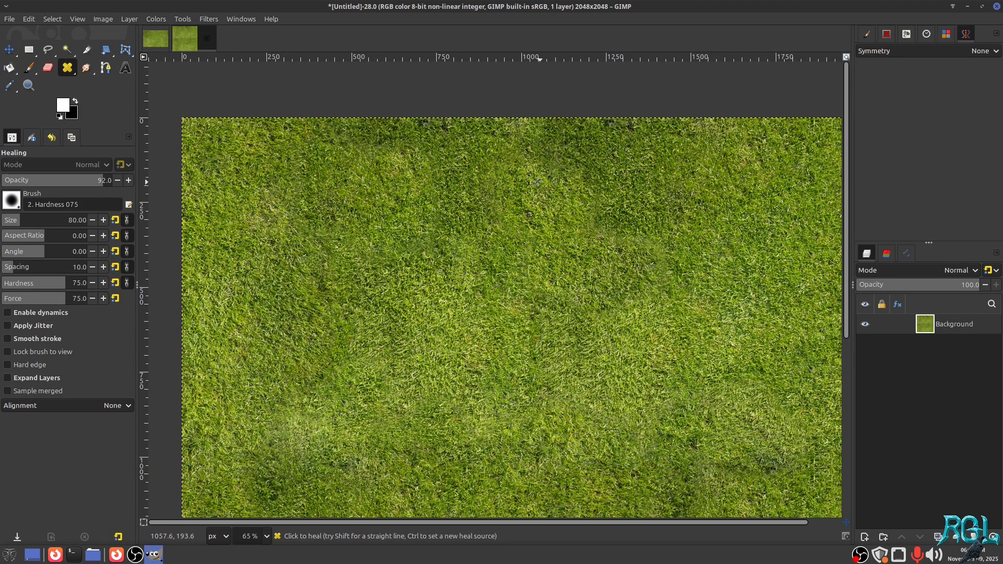
Step: Tile the texture into a new 4096 × 4096 px image with the Tile filter and inspect the repeats for seams
{"action": "scroll", "coordinate": [487, 233], "scroll_direction": "down", "scroll_amount": 4}
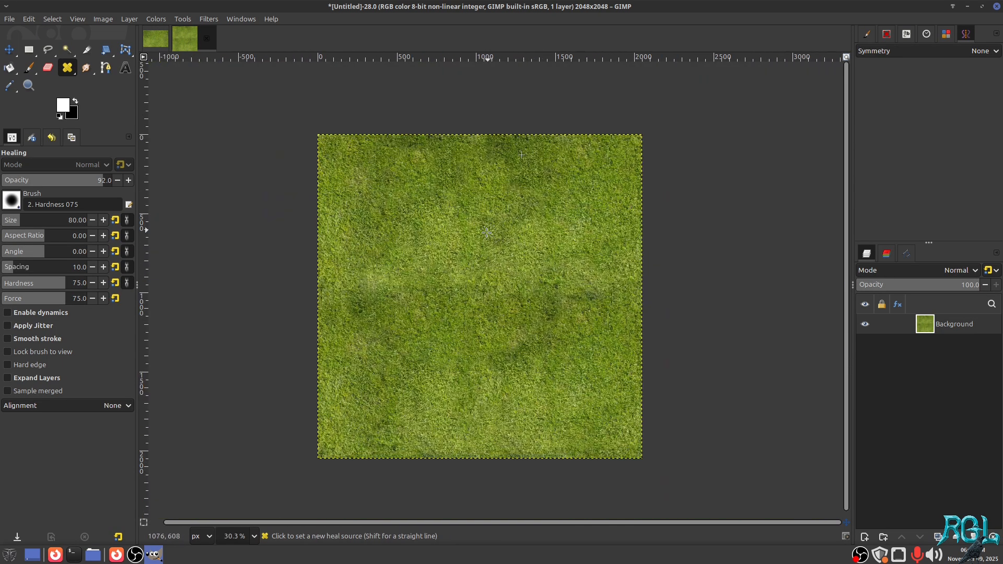
{"action": "right_click", "coordinate": [487, 233]}
{"action": "mouse_move", "coordinate": [529, 343]}
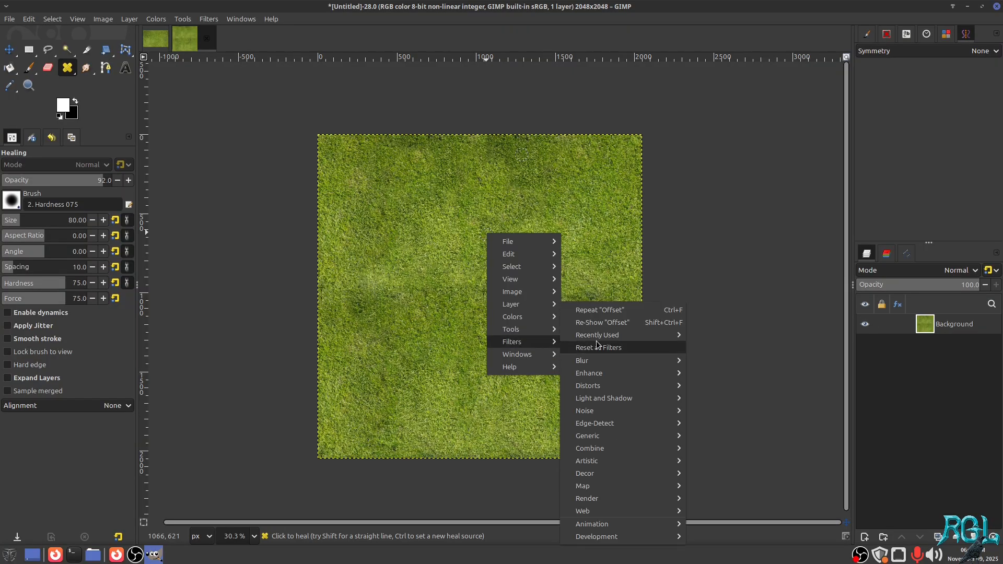
{"action": "mouse_move", "coordinate": [601, 340]}
{"action": "left_click", "coordinate": [733, 362]}
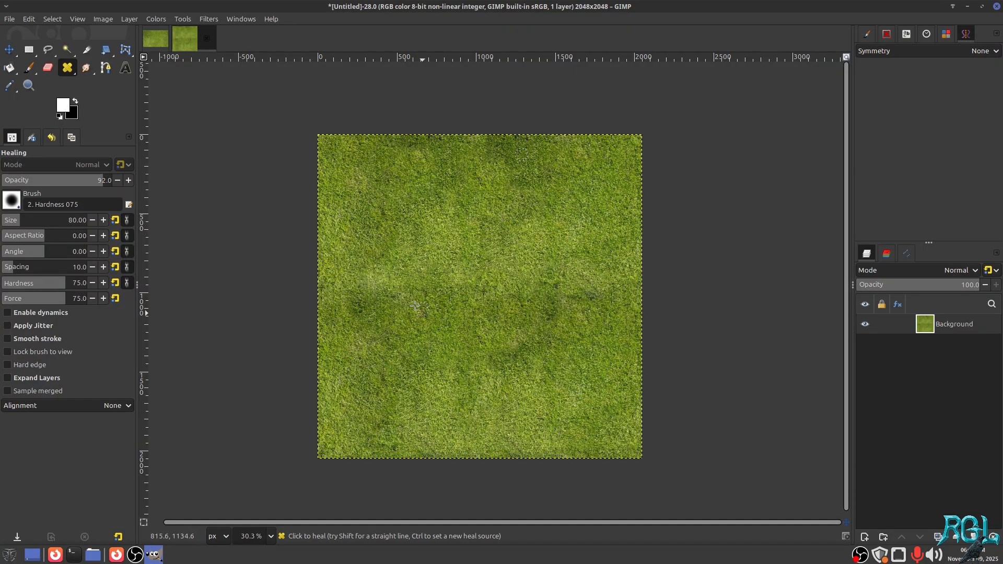
{"action": "left_click", "coordinate": [575, 325]}
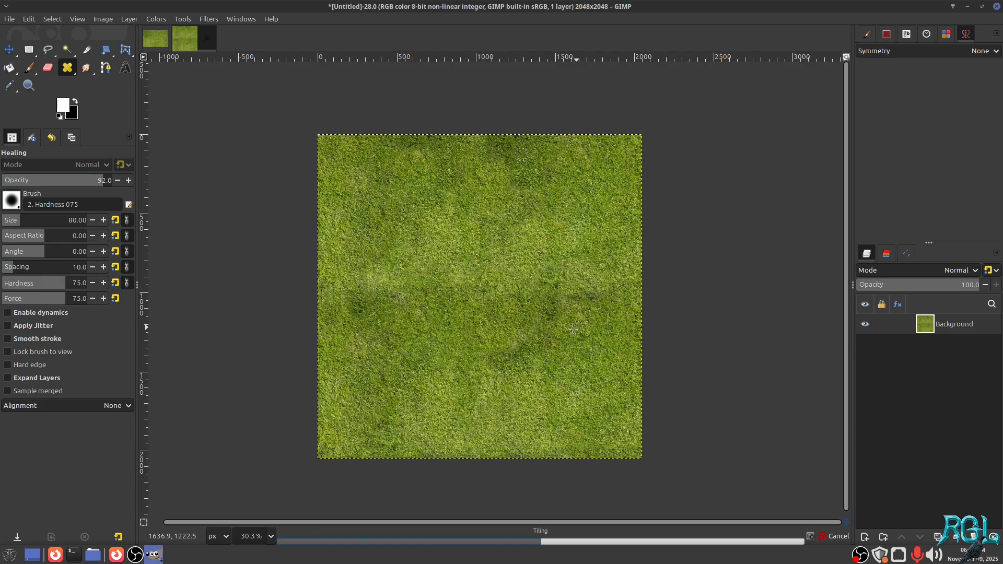
{"action": "scroll", "coordinate": [391, 147], "scroll_direction": "up", "scroll_amount": 8}
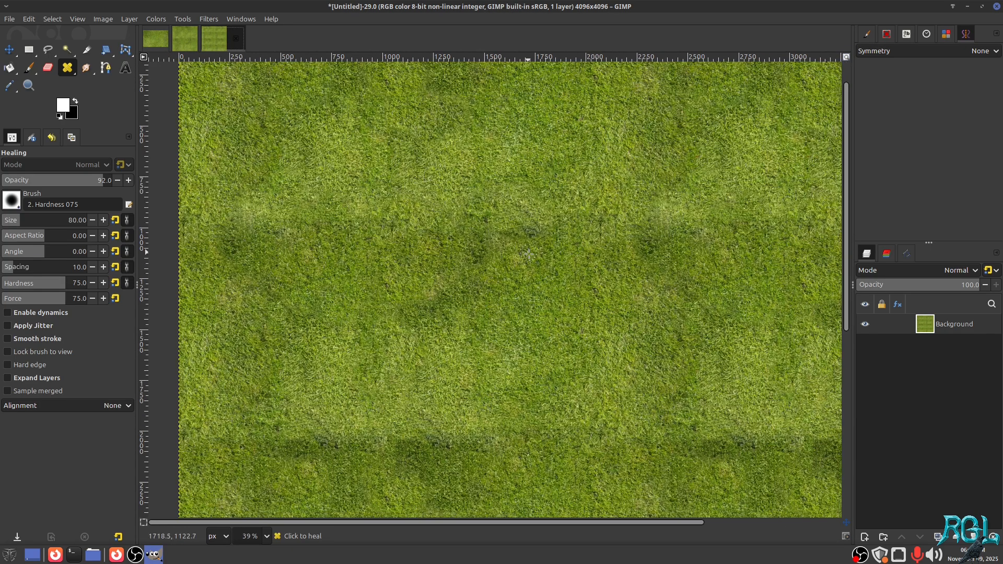
{"action": "left_click_drag", "start_coordinate": [511, 232], "coordinate": [519, 296]}
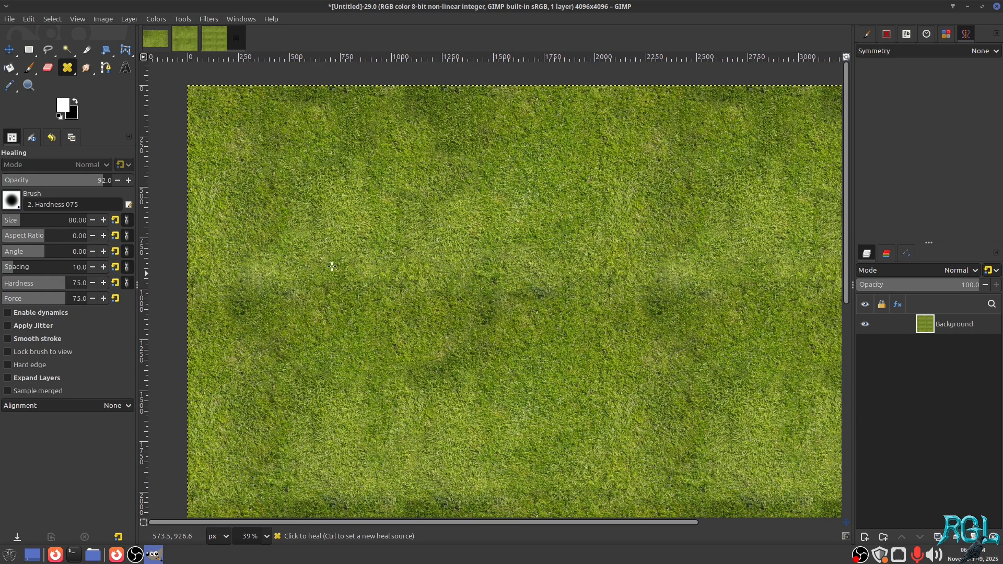
{"action": "scroll", "coordinate": [379, 332], "scroll_direction": "down", "scroll_amount": 5}
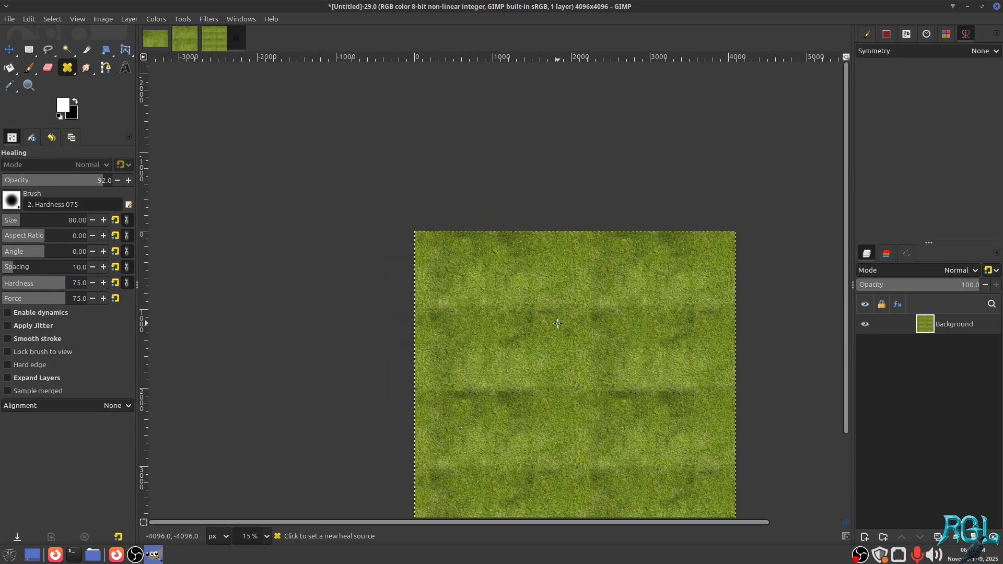
Step: Outline one tile of the 4096 px image with a 2048 × 2048 px rectangular selection at position 0, 0 and examine its edges
{"action": "left_click", "coordinate": [31, 52]}
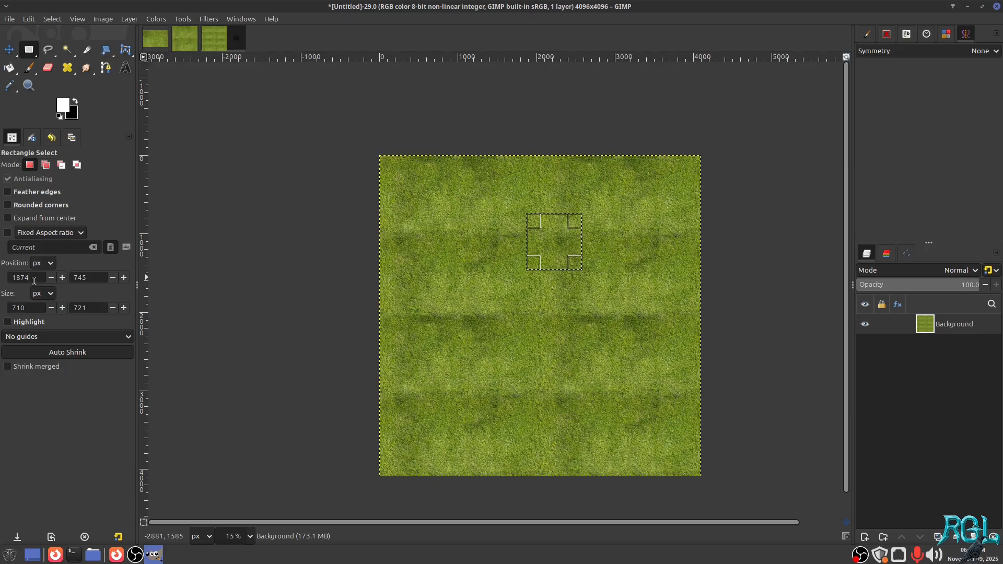
{"action": "type", "text": "2048"}
{"action": "key", "text": "Tab"}
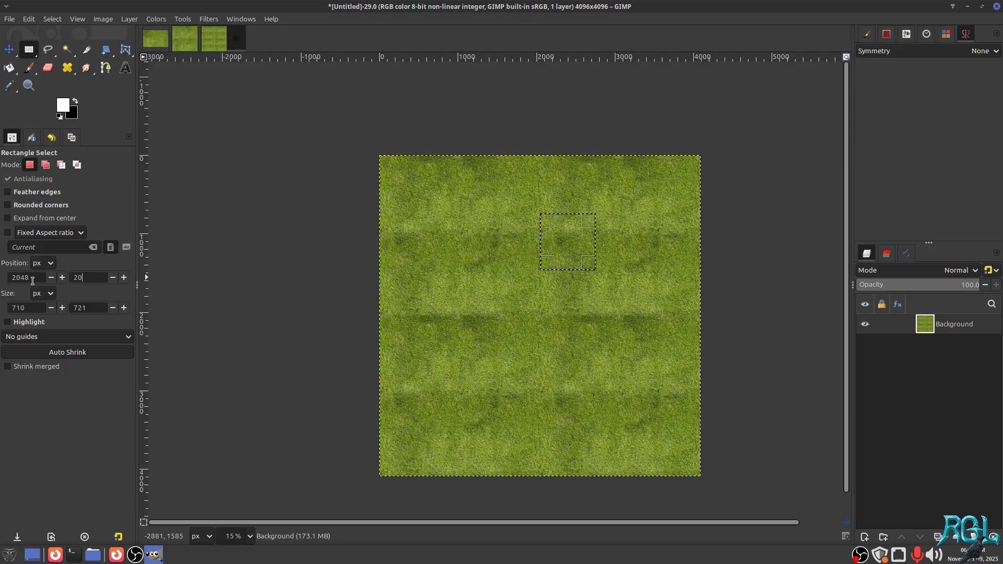
{"action": "type", "text": "20"}
{"action": "left_click", "coordinate": [34, 279]}
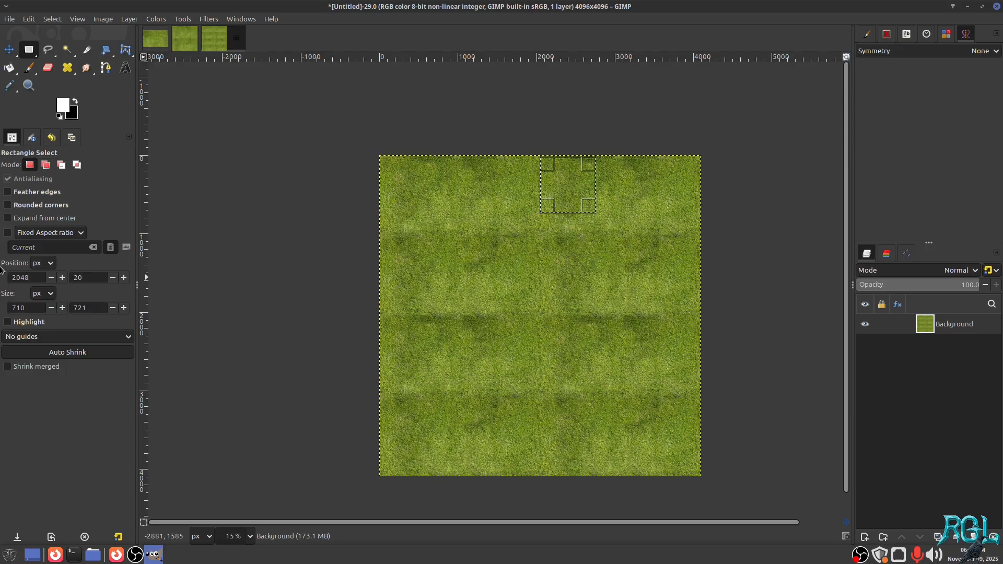
{"action": "key", "text": "Tab"}
{"action": "type", "text": "0"}
{"action": "key", "text": "Return"}
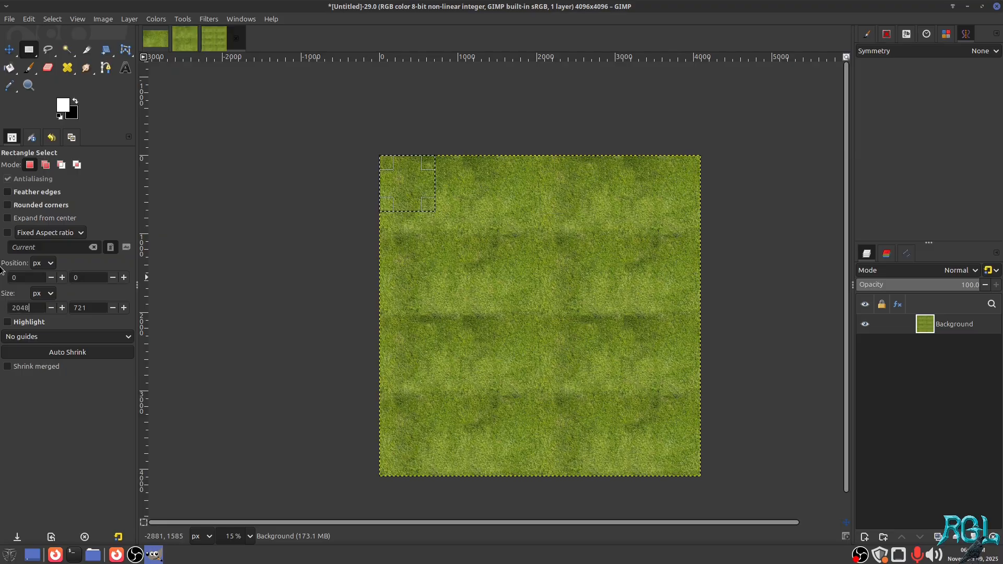
{"action": "key", "text": "Tab"}
{"action": "type", "text": "2048"}
{"action": "key", "text": "Return"}
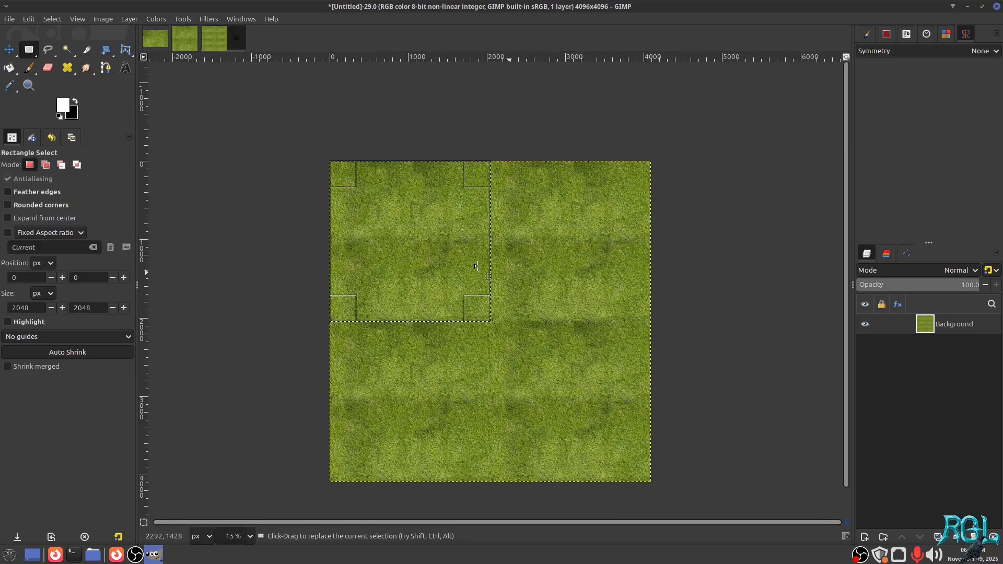
{"action": "scroll", "coordinate": [477, 267], "scroll_direction": "up", "scroll_amount": 5}
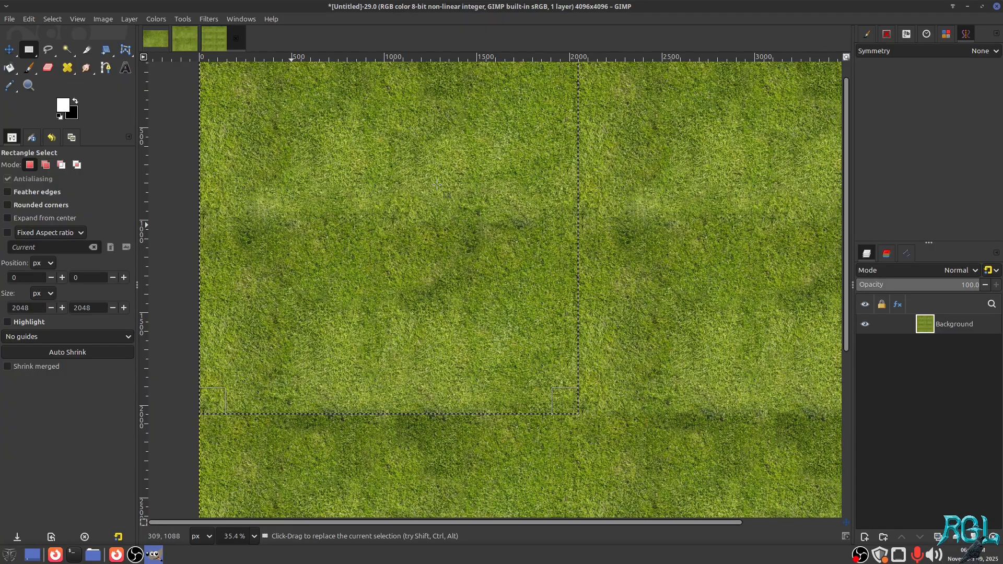
{"action": "scroll", "coordinate": [437, 185], "scroll_direction": "up", "scroll_amount": 3}
{"action": "left_click_drag", "start_coordinate": [438, 230], "coordinate": [454, 176]}
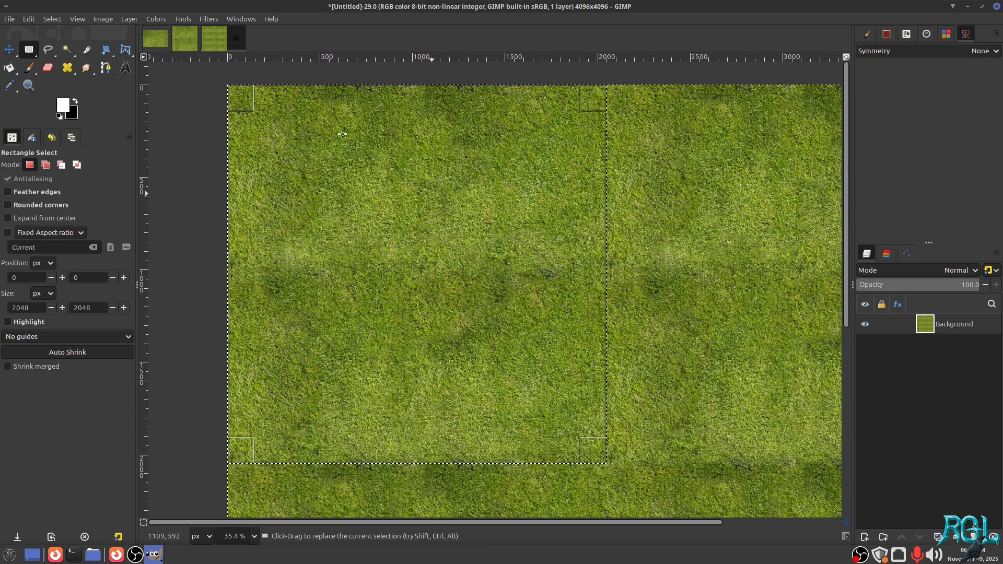
Step: Return to the 2048 px image, offset its layer by half the width and height with wrap-around edges, and merge the offset effect
{"action": "left_click", "coordinate": [188, 43]}
{"action": "right_click", "coordinate": [512, 208]}
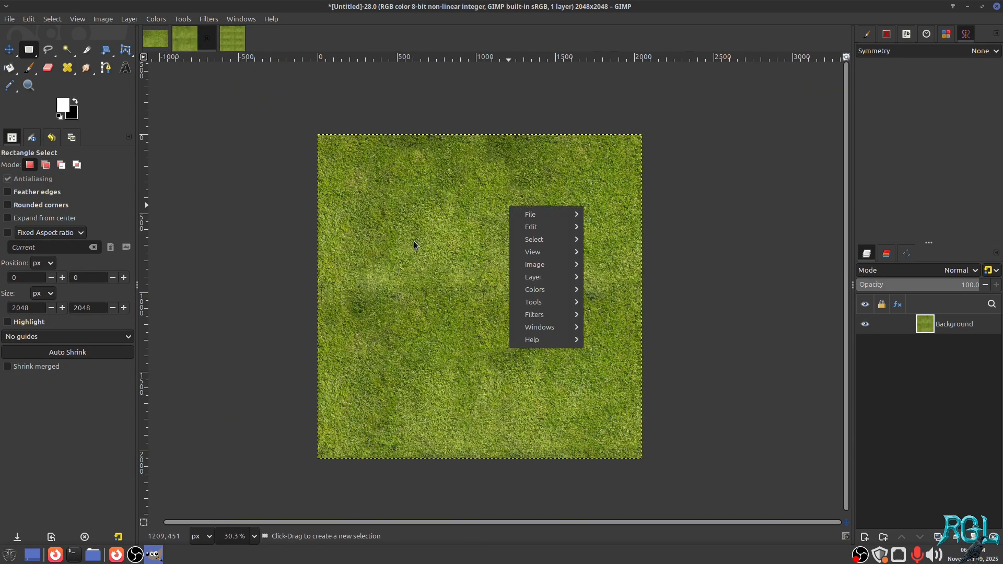
{"action": "mouse_move", "coordinate": [563, 313]}
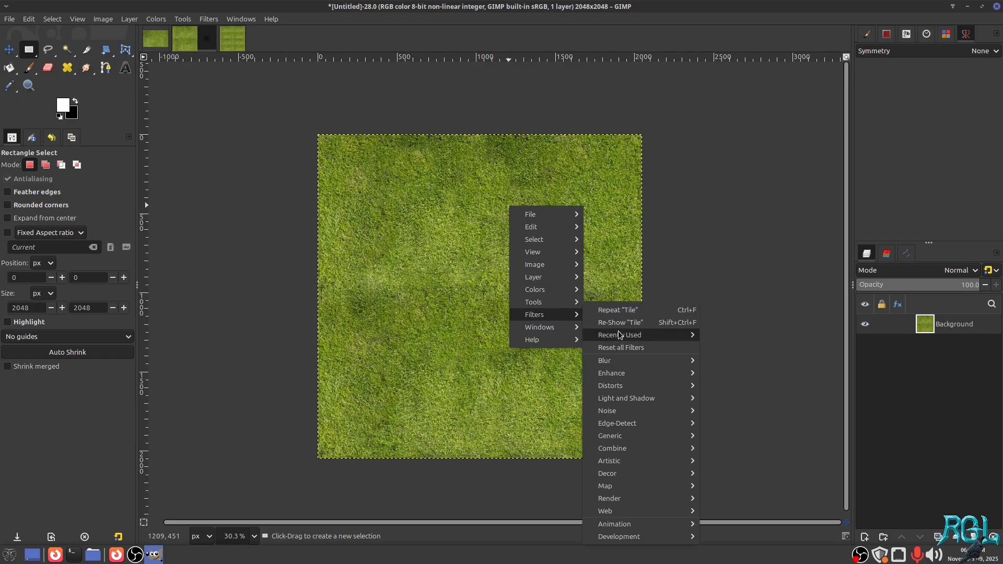
{"action": "left_click", "coordinate": [738, 349]}
{"action": "left_click", "coordinate": [297, 205]}
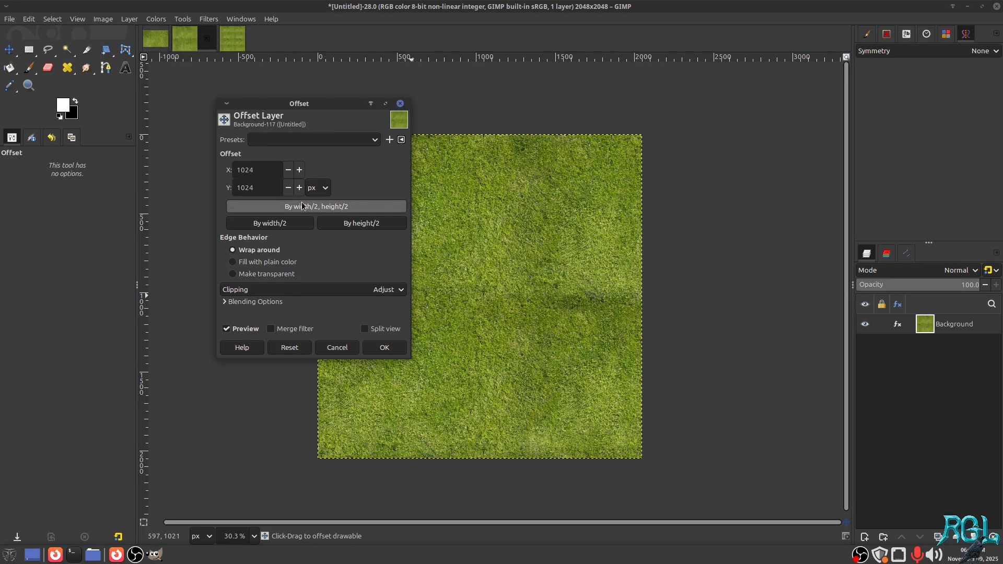
{"action": "left_click", "coordinate": [402, 347]}
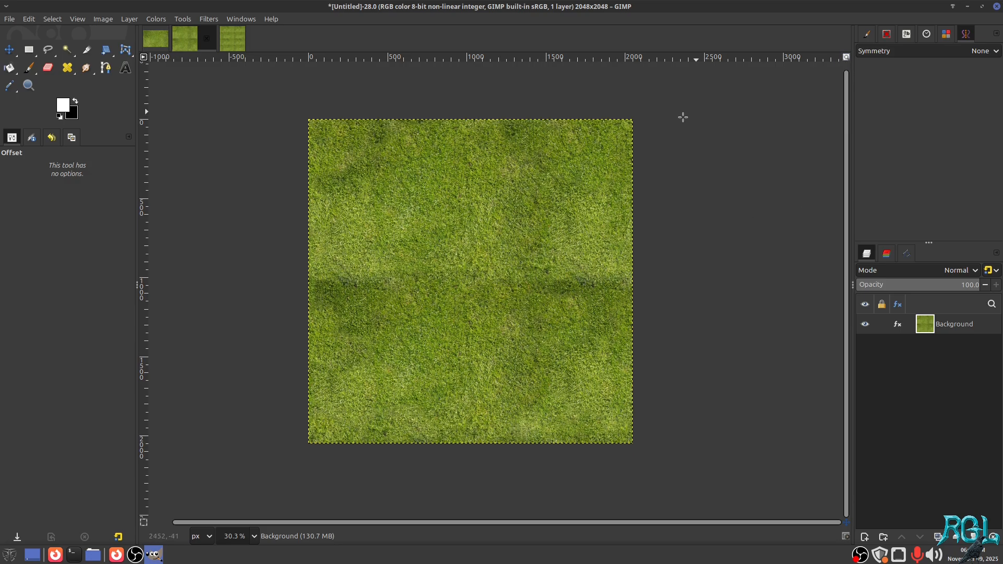
{"action": "left_click", "coordinate": [899, 330]}
{"action": "left_click", "coordinate": [933, 296]}
Step: Heal the dark band along the horizontal seam around x 1450 to 1800, y 1000, with the size 80 brush, sampling brighter grass above it
{"action": "left_click", "coordinate": [68, 67]}
{"action": "scroll", "coordinate": [481, 198], "scroll_direction": "up", "scroll_amount": 5}
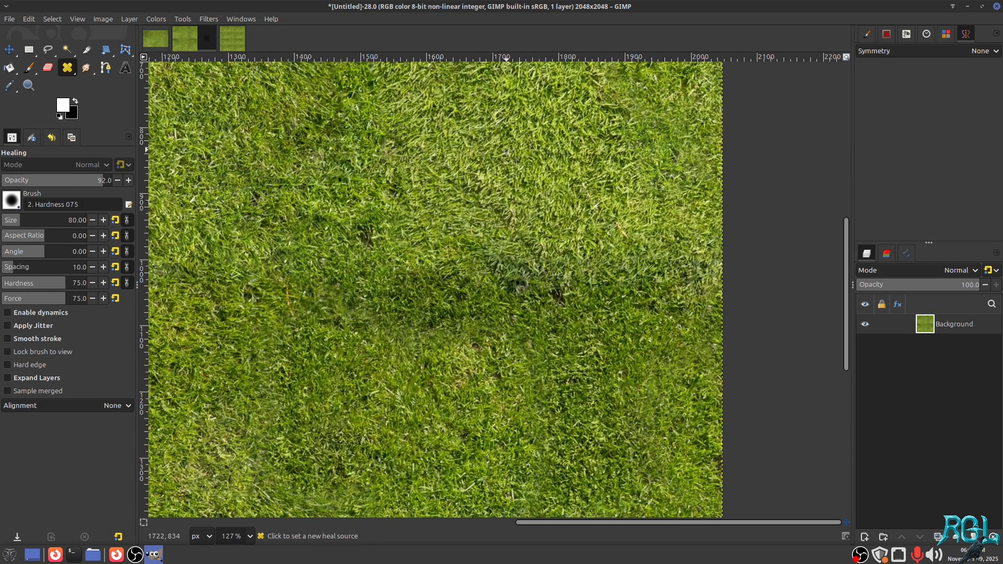
{"action": "left_click", "coordinate": [507, 150], "text": "ctrl"}
{"action": "mouse_move", "coordinate": [473, 242]}
{"action": "left_mouse_down"}
{"action": "mouse_move", "coordinate": [390, 339]}
{"action": "mouse_move", "coordinate": [371, 314]}
{"action": "left_mouse_up"}
{"action": "mouse_move", "coordinate": [352, 217]}
{"action": "left_mouse_down"}
{"action": "mouse_move", "coordinate": [326, 226]}
{"action": "mouse_move", "coordinate": [332, 293]}
{"action": "left_mouse_up"}
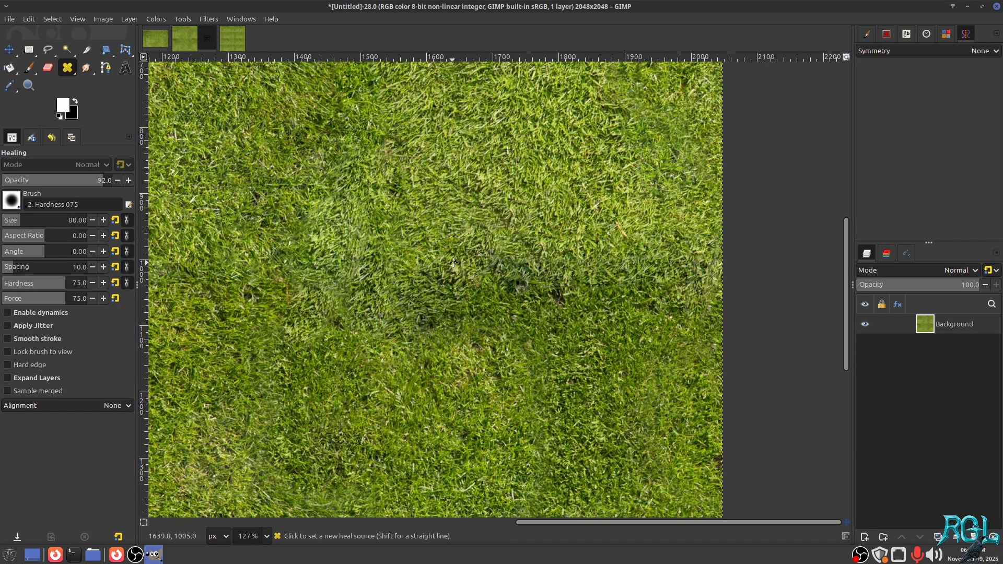
{"action": "key", "text": "ctrl+z"}
{"action": "scroll", "coordinate": [303, 260], "scroll_direction": "down", "scroll_amount": 2}
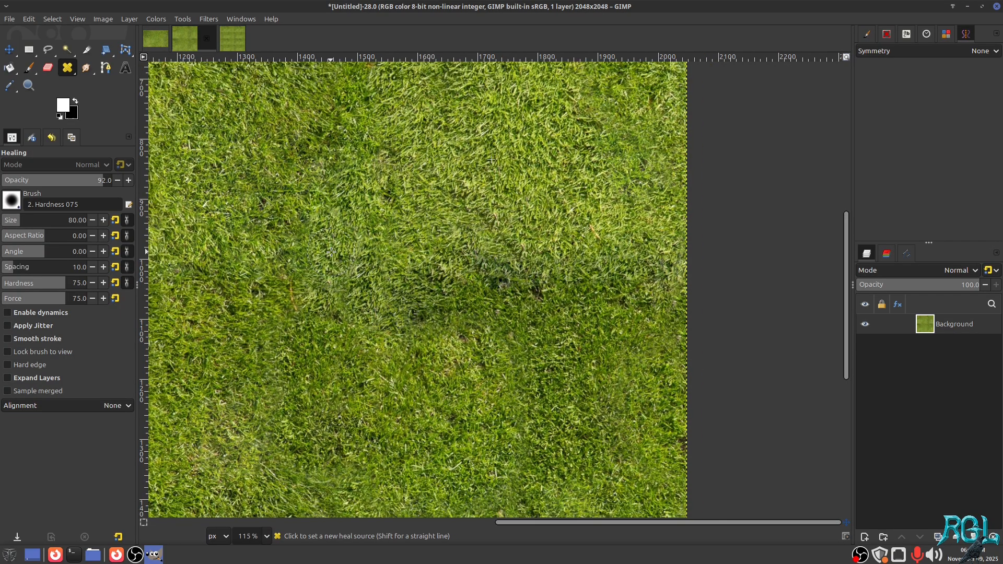
{"action": "left_click_drag", "start_coordinate": [446, 261], "coordinate": [487, 290]}
{"action": "left_click", "coordinate": [516, 153], "text": "ctrl"}
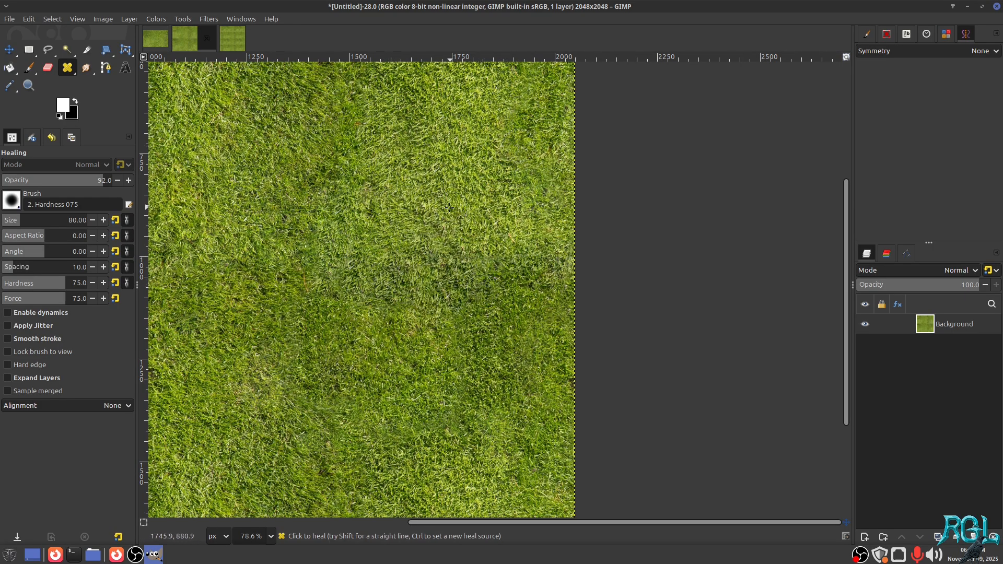
{"action": "mouse_move", "coordinate": [444, 202]}
{"action": "left_mouse_down"}
{"action": "mouse_move", "coordinate": [390, 190]}
{"action": "mouse_move", "coordinate": [450, 232]}
{"action": "mouse_move", "coordinate": [394, 211]}
{"action": "mouse_move", "coordinate": [412, 296]}
{"action": "mouse_move", "coordinate": [386, 258]}
{"action": "mouse_move", "coordinate": [385, 229]}
{"action": "mouse_move", "coordinate": [372, 261]}
{"action": "mouse_move", "coordinate": [389, 195]}
{"action": "mouse_move", "coordinate": [403, 285]}
{"action": "mouse_move", "coordinate": [423, 223]}
{"action": "mouse_move", "coordinate": [409, 263]}
{"action": "mouse_move", "coordinate": [381, 235]}
{"action": "mouse_move", "coordinate": [404, 302]}
{"action": "left_mouse_up"}
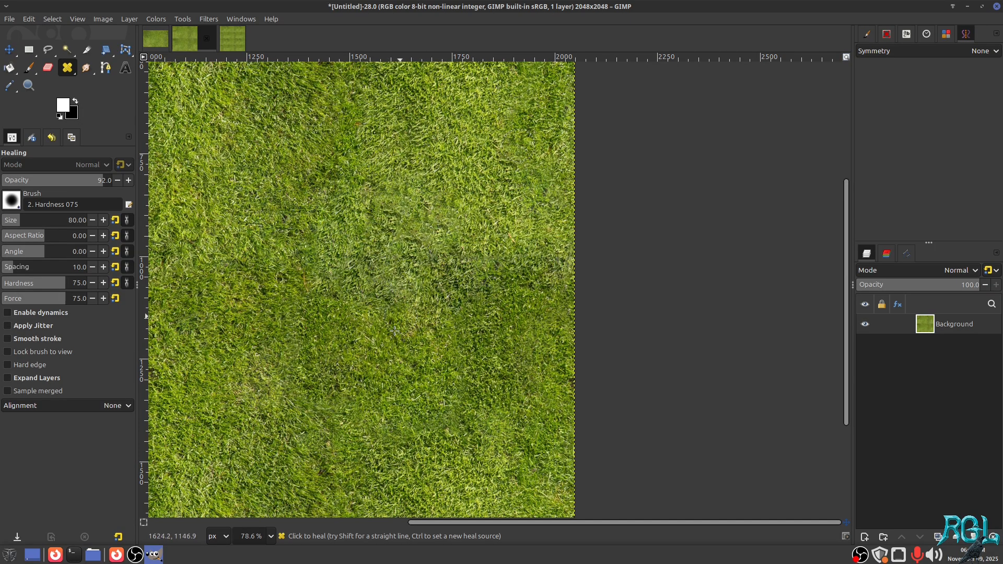
Step: Heal the horizontal seam around x 1540 to 1600, y 950 to 1000, sampling grass below it near x 1490, y 1250
{"action": "left_click", "coordinate": [346, 360], "text": "ctrl"}
{"action": "mouse_move", "coordinate": [389, 256]}
{"action": "left_mouse_down"}
{"action": "mouse_move", "coordinate": [369, 276]}
{"action": "mouse_move", "coordinate": [363, 236]}
{"action": "left_mouse_up"}
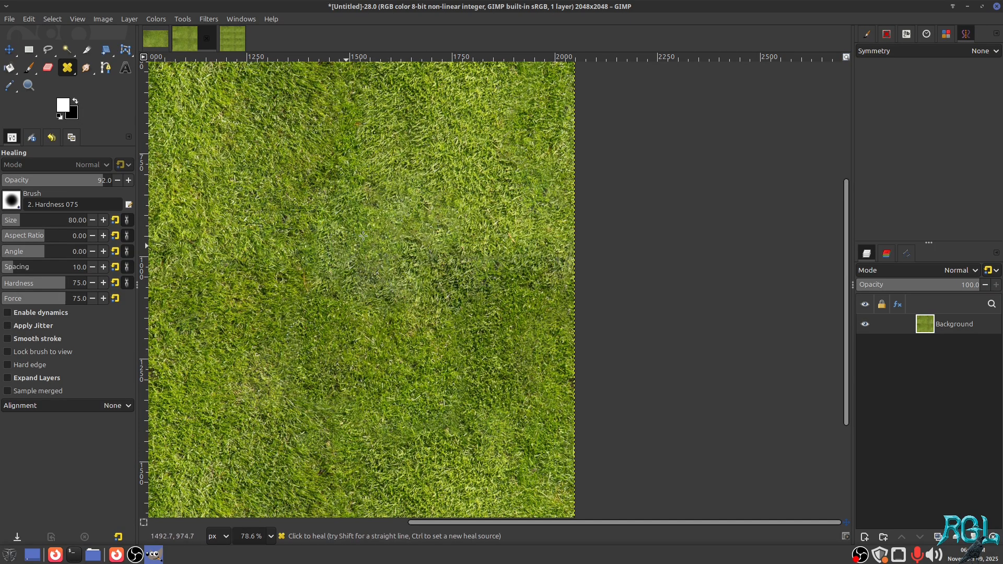
{"action": "scroll", "coordinate": [364, 236], "scroll_direction": "down", "scroll_amount": 4}
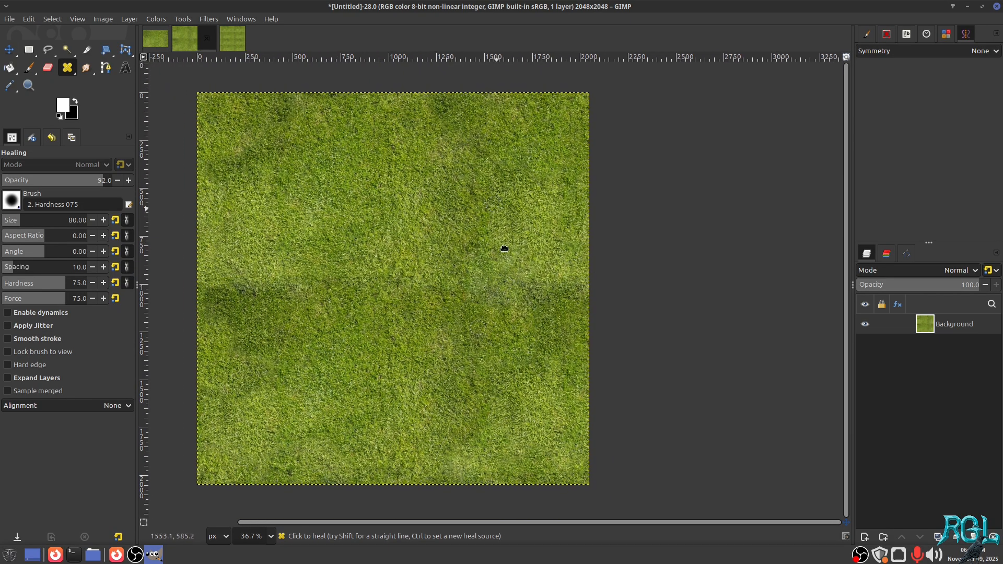
Step: Heal the dark clump near the image's upper edge around x 1265 to 1305, y 80 to 90
{"action": "scroll", "coordinate": [504, 248], "scroll_direction": "up", "scroll_amount": 5}
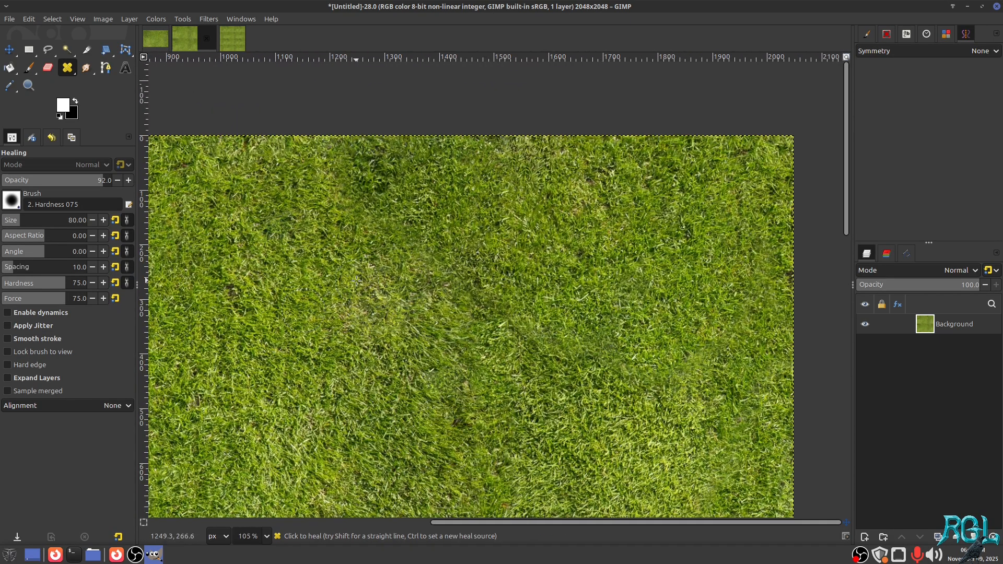
{"action": "mouse_move", "coordinate": [356, 281]}
{"action": "left_mouse_down"}
{"action": "mouse_move", "coordinate": [353, 323]}
{"action": "mouse_move", "coordinate": [382, 311]}
{"action": "left_mouse_up"}
{"action": "key", "text": "ctrl+z"}
{"action": "mouse_move", "coordinate": [364, 185]}
{"action": "left_mouse_down"}
{"action": "mouse_move", "coordinate": [384, 170]}
{"action": "mouse_move", "coordinate": [359, 158]}
{"action": "mouse_move", "coordinate": [385, 179]}
{"action": "left_mouse_up"}
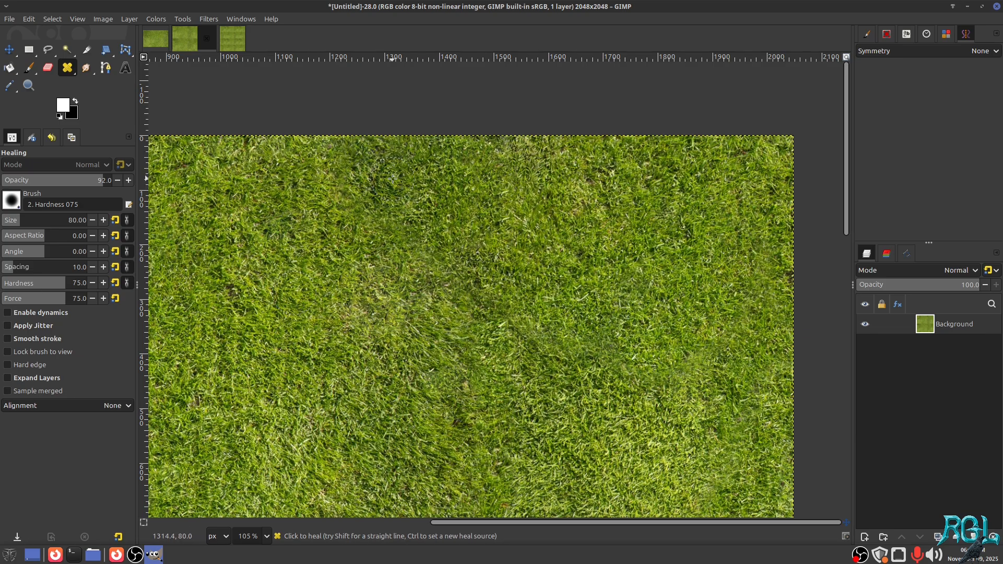
Step: Heal the dark patch around x 375 to 420, y 290 to 400, sampling grass near x 1020, y 260
{"action": "scroll", "coordinate": [389, 277], "scroll_direction": "down", "scroll_amount": 1}
{"action": "scroll", "coordinate": [389, 277], "scroll_direction": "down", "scroll_amount": 8}
{"action": "scroll", "coordinate": [442, 287], "scroll_direction": "up", "scroll_amount": 7}
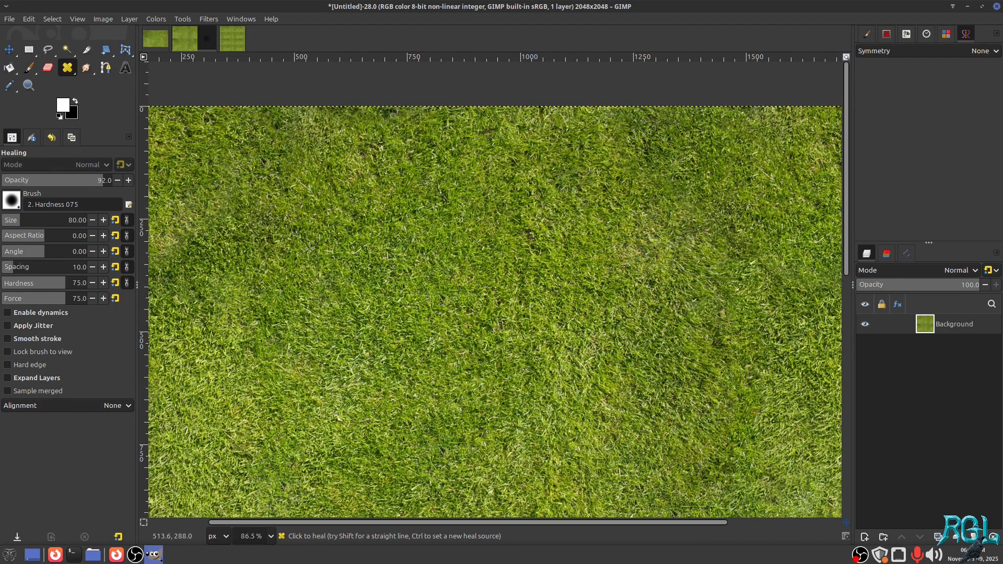
{"action": "left_click_drag", "start_coordinate": [310, 249], "coordinate": [417, 225]}
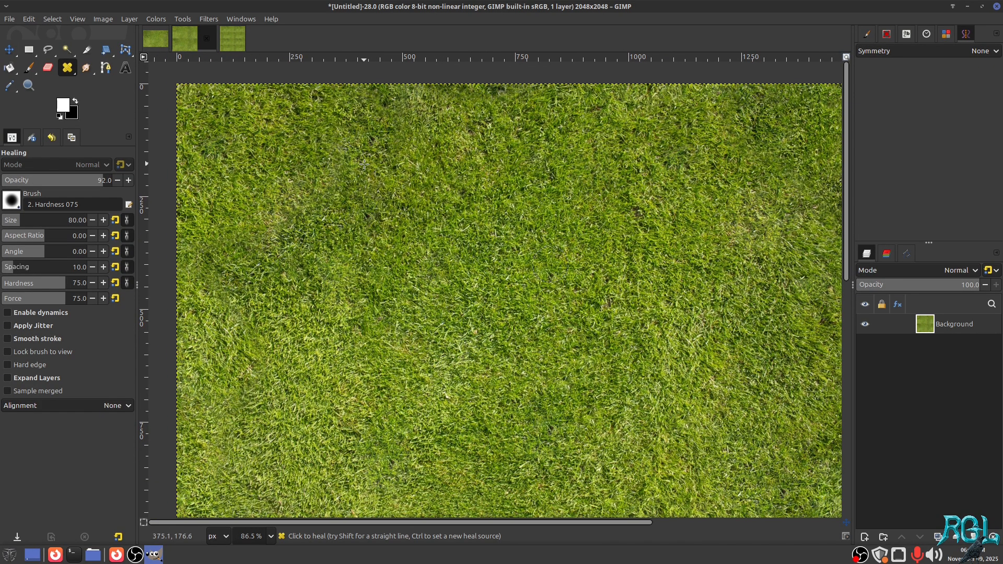
{"action": "key", "text": "ctrl+z"}
{"action": "left_click", "coordinate": [296, 164], "text": "ctrl"}
{"action": "mouse_move", "coordinate": [323, 171]}
{"action": "left_mouse_down"}
{"action": "mouse_move", "coordinate": [266, 242]}
{"action": "mouse_move", "coordinate": [248, 291]}
{"action": "mouse_move", "coordinate": [263, 265]}
{"action": "mouse_move", "coordinate": [305, 254]}
{"action": "mouse_move", "coordinate": [350, 216]}
{"action": "mouse_move", "coordinate": [448, 301]}
{"action": "mouse_move", "coordinate": [342, 201]}
{"action": "mouse_move", "coordinate": [267, 279]}
{"action": "mouse_move", "coordinate": [227, 269]}
{"action": "mouse_move", "coordinate": [242, 249]}
{"action": "mouse_move", "coordinate": [251, 314]}
{"action": "mouse_move", "coordinate": [302, 243]}
{"action": "left_mouse_up"}
{"action": "key", "text": "ctrl+z"}
{"action": "left_click", "coordinate": [640, 201], "text": "ctrl"}
{"action": "mouse_move", "coordinate": [346, 215]}
{"action": "left_mouse_down"}
{"action": "mouse_move", "coordinate": [389, 214]}
{"action": "mouse_move", "coordinate": [377, 190]}
{"action": "mouse_move", "coordinate": [362, 289]}
{"action": "mouse_move", "coordinate": [366, 266]}
{"action": "left_mouse_up"}
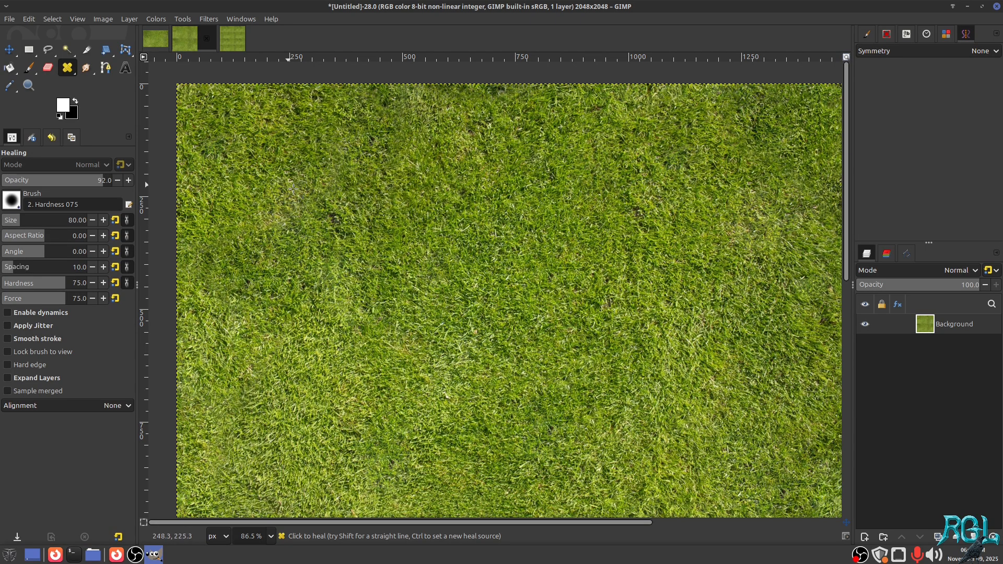
Step: Clone grass from about x 900, y 260 over the patch around x 230 to 320, y 310 to 345 with the size 80 brush
{"action": "key", "text": "c"}
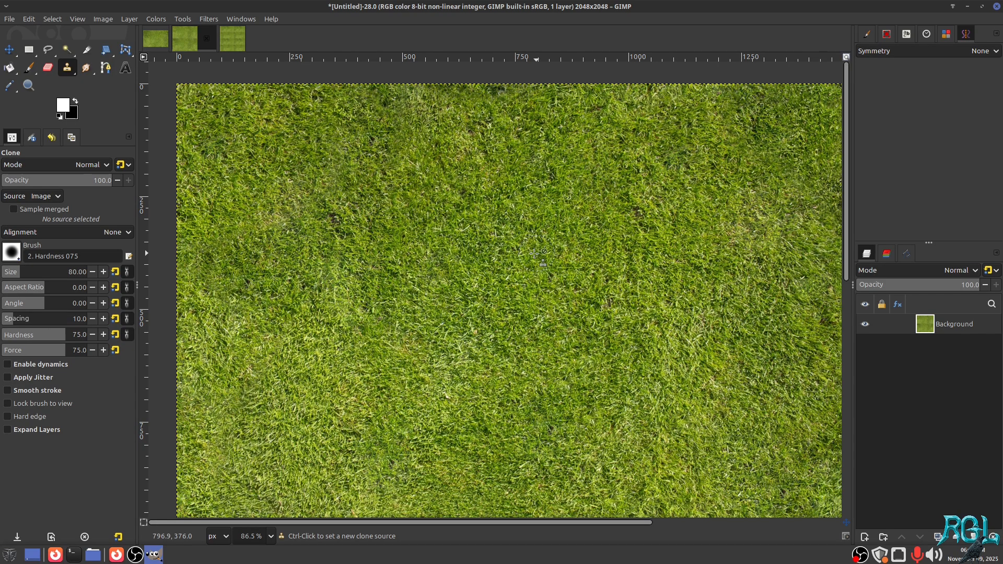
{"action": "left_click", "coordinate": [586, 200], "text": "ctrl"}
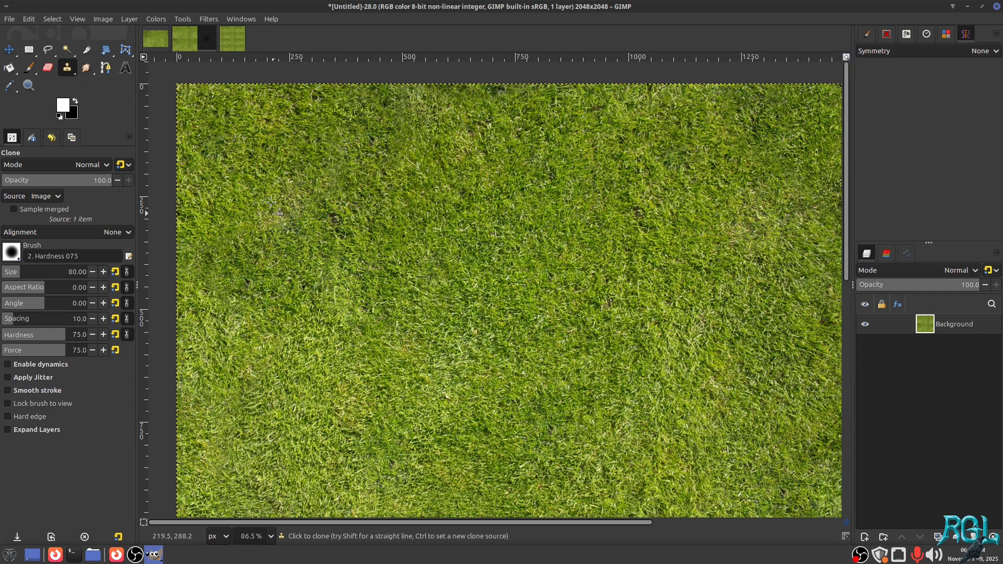
{"action": "mouse_move", "coordinate": [279, 223]}
{"action": "left_mouse_down"}
{"action": "mouse_move", "coordinate": [329, 175]}
{"action": "mouse_move", "coordinate": [321, 239]}
{"action": "left_mouse_up"}
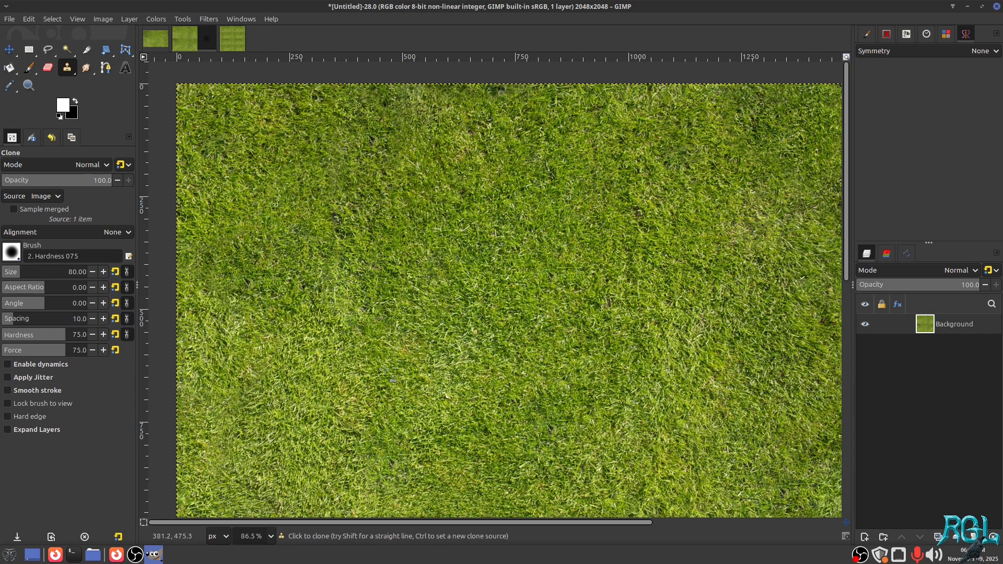
{"action": "left_click_drag", "start_coordinate": [466, 151], "coordinate": [435, 123]}
{"action": "key", "text": "ctrl+z"}
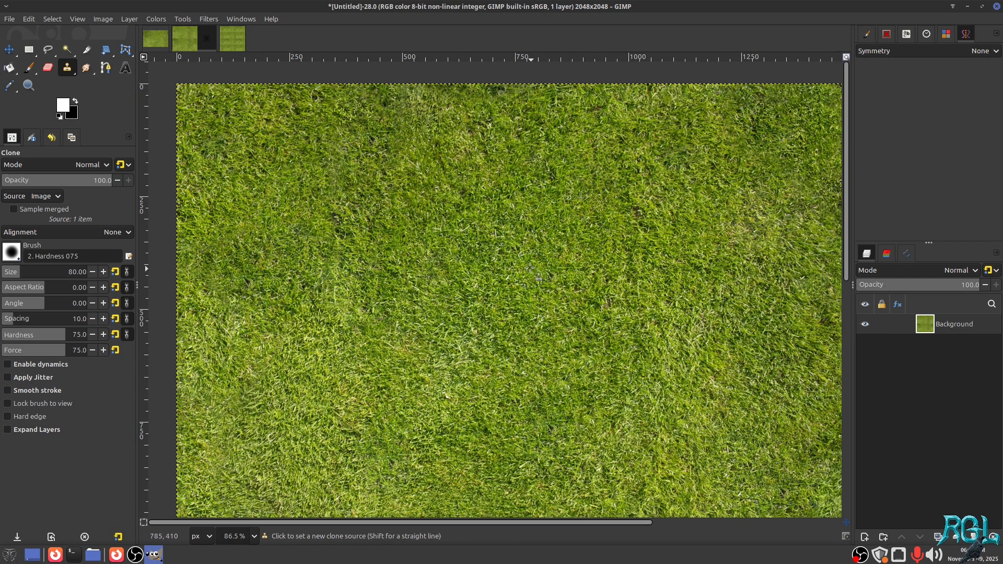
{"action": "left_click", "coordinate": [464, 235], "text": "ctrl"}
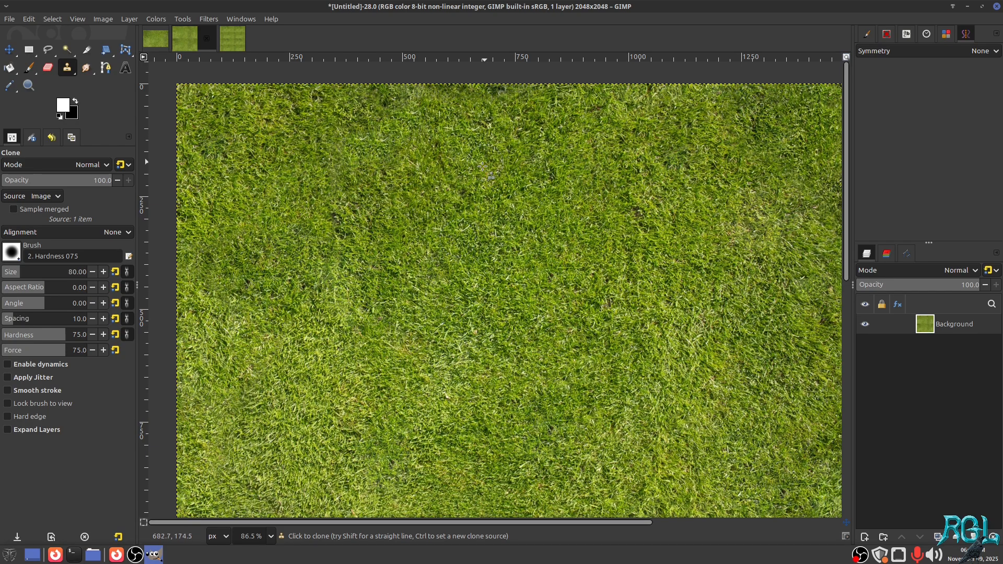
Step: Heal the dark grass around x 415 to 460, y 170 to 255, sampling from about x 710, y 440
{"action": "key", "text": "h"}
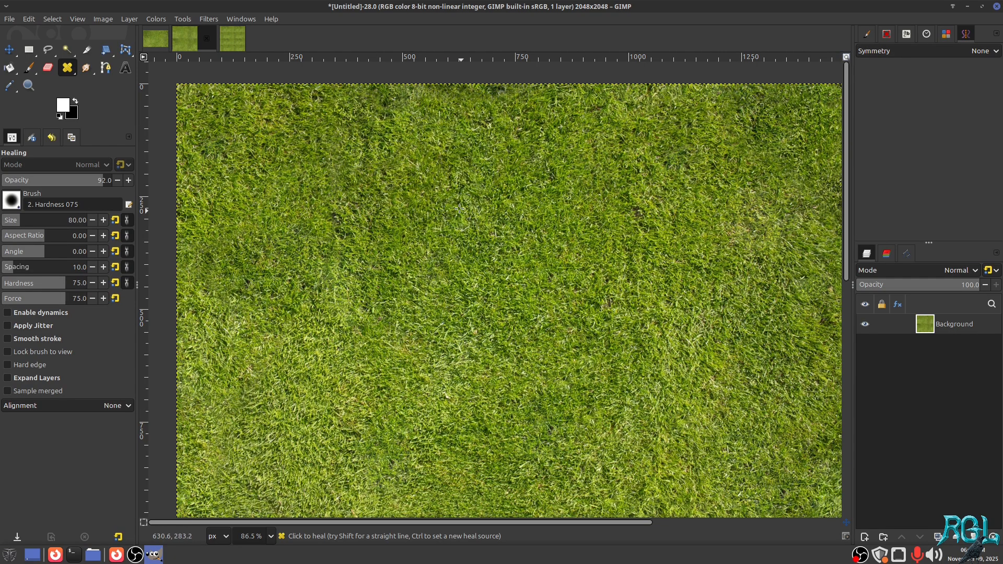
{"action": "left_click", "coordinate": [500, 283], "text": "ctrl"}
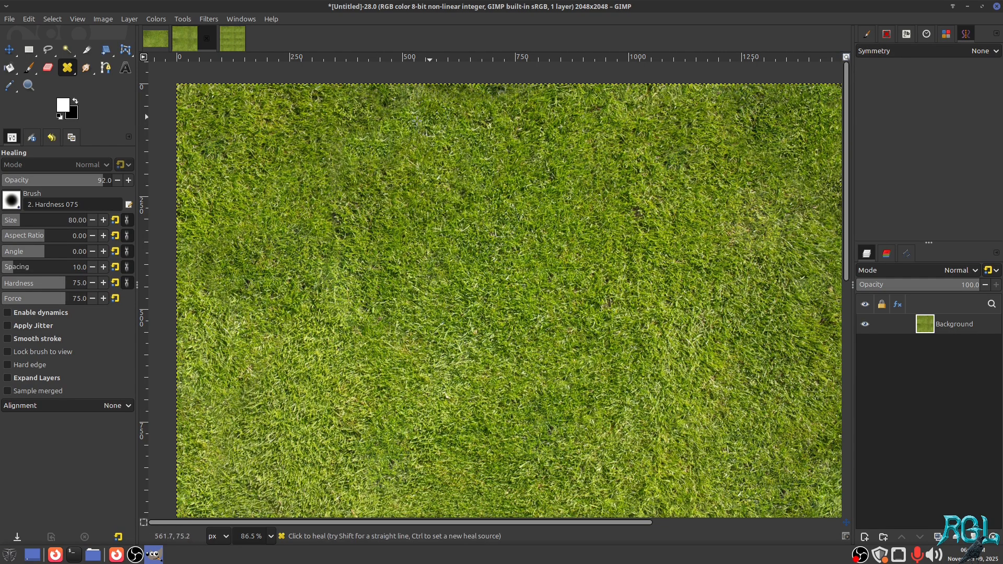
{"action": "mouse_move", "coordinate": [384, 160]}
{"action": "left_mouse_down"}
{"action": "mouse_move", "coordinate": [392, 114]}
{"action": "mouse_move", "coordinate": [437, 219]}
{"action": "mouse_move", "coordinate": [381, 176]}
{"action": "mouse_move", "coordinate": [364, 200]}
{"action": "left_mouse_up"}
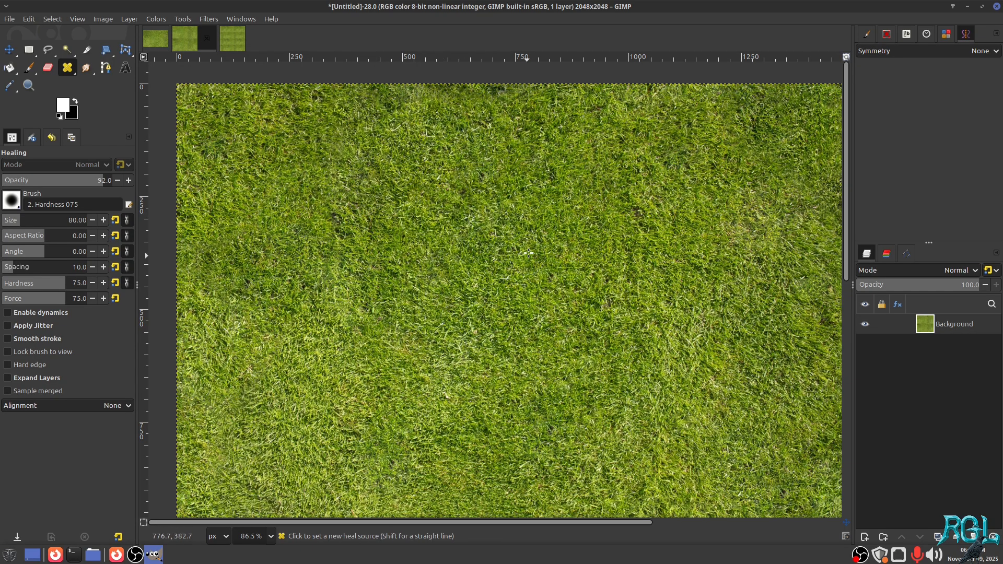
{"action": "scroll", "coordinate": [423, 329], "scroll_direction": "down", "scroll_amount": 3}
{"action": "scroll", "coordinate": [423, 329], "scroll_direction": "up", "scroll_amount": 5}
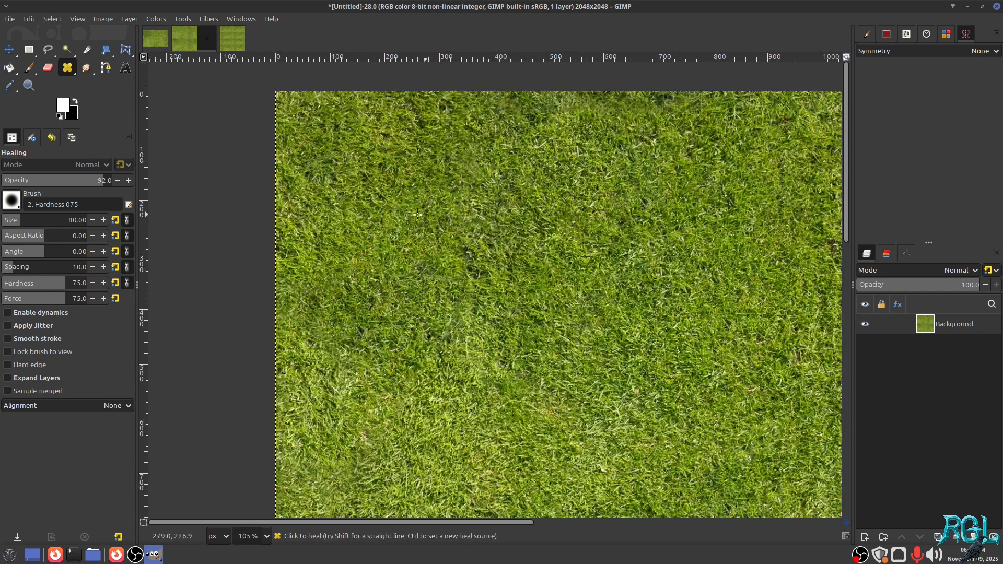
{"action": "mouse_move", "coordinate": [399, 225]}
{"action": "left_mouse_down"}
{"action": "mouse_move", "coordinate": [467, 208]}
{"action": "mouse_move", "coordinate": [454, 243]}
{"action": "left_mouse_up"}
{"action": "key", "text": "ctrl+z"}
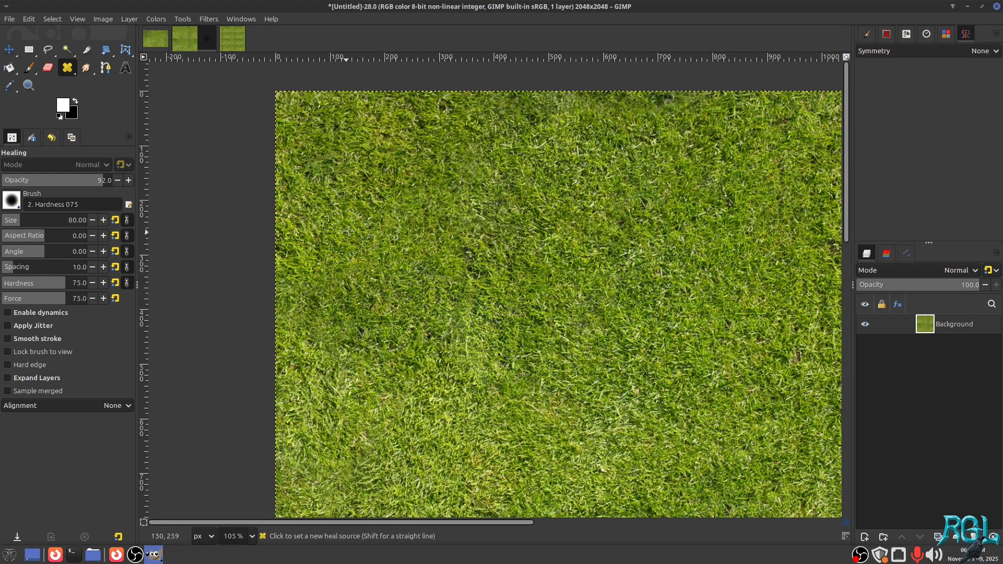
Step: Heal the mottled patch on the horizontal seam around x 1620, y 1000, sampling a new grass source
{"action": "scroll", "coordinate": [489, 326], "scroll_direction": "down", "scroll_amount": 2}
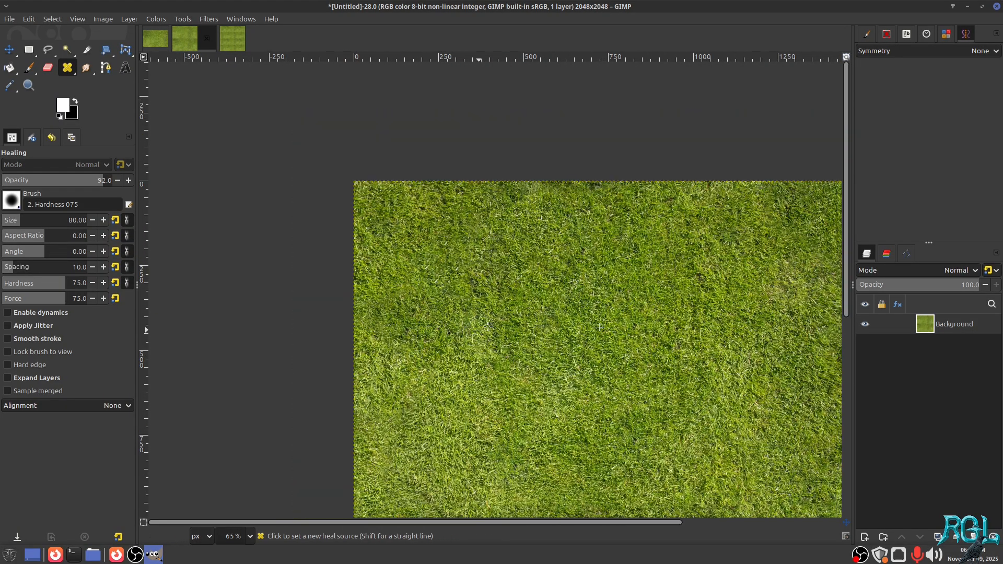
{"action": "scroll", "coordinate": [366, 362], "scroll_direction": "up", "scroll_amount": 4}
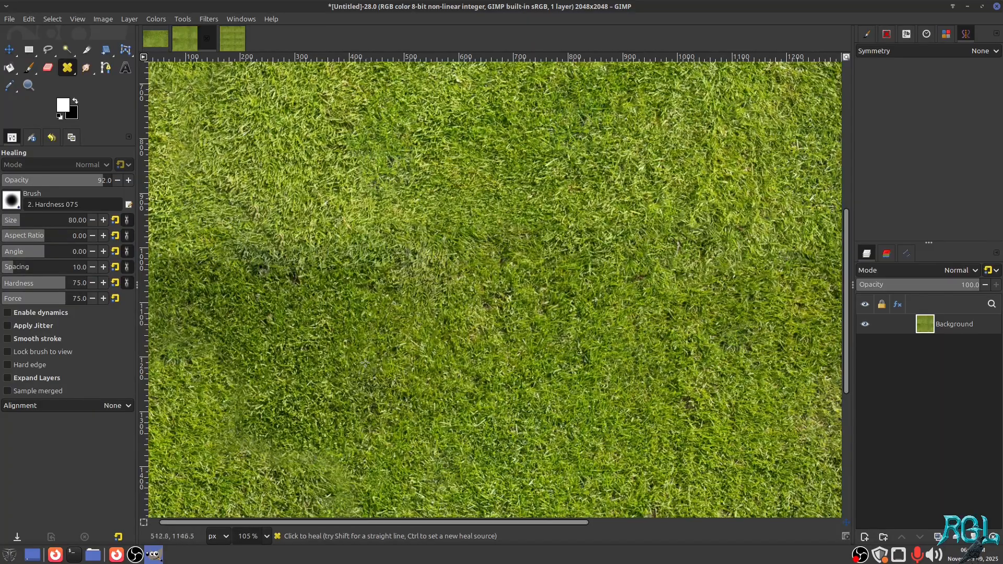
{"action": "scroll", "coordinate": [366, 363], "scroll_direction": "down", "scroll_amount": 2}
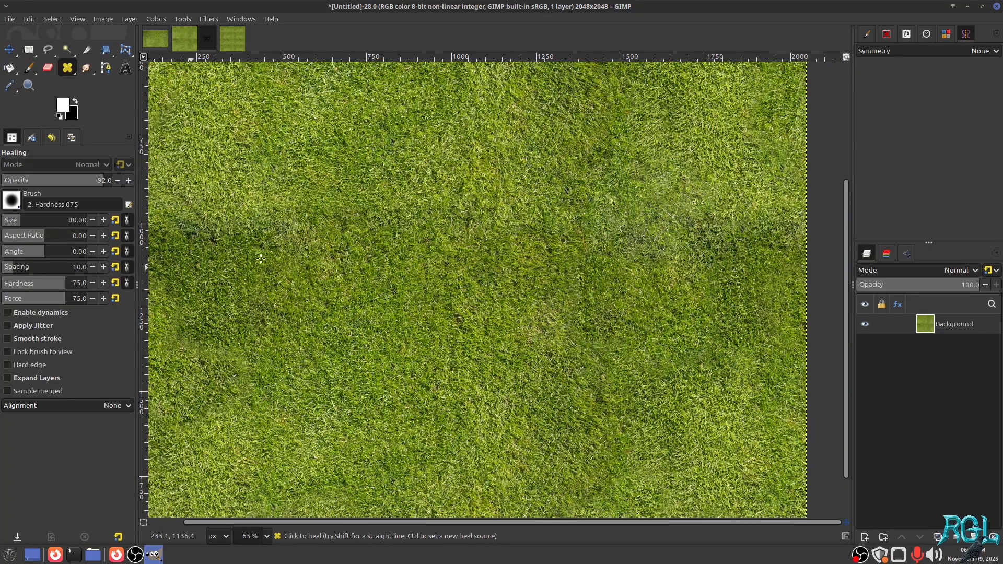
{"action": "scroll", "coordinate": [616, 256], "scroll_direction": "down", "scroll_amount": 1}
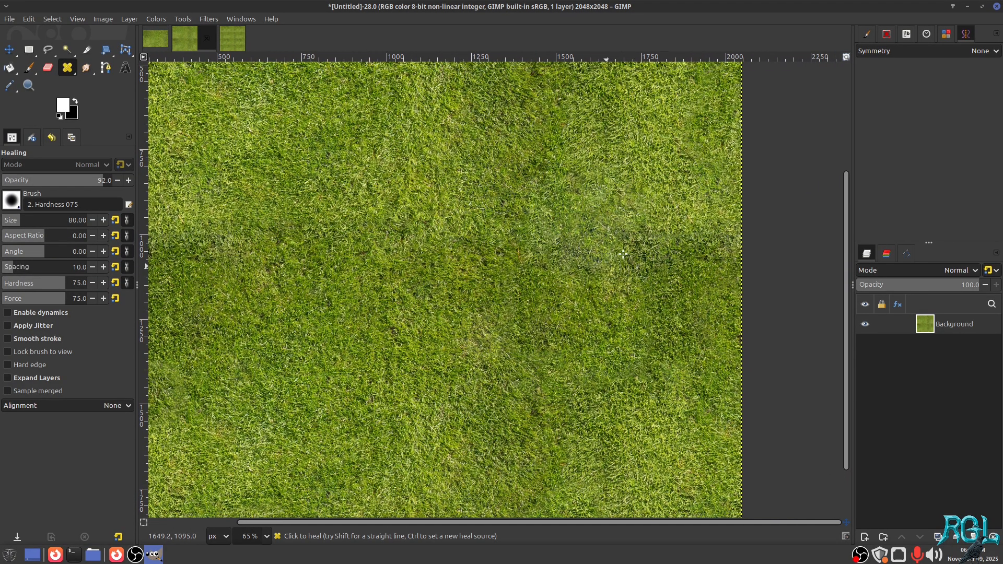
{"action": "scroll", "coordinate": [612, 350], "scroll_direction": "up", "scroll_amount": 3}
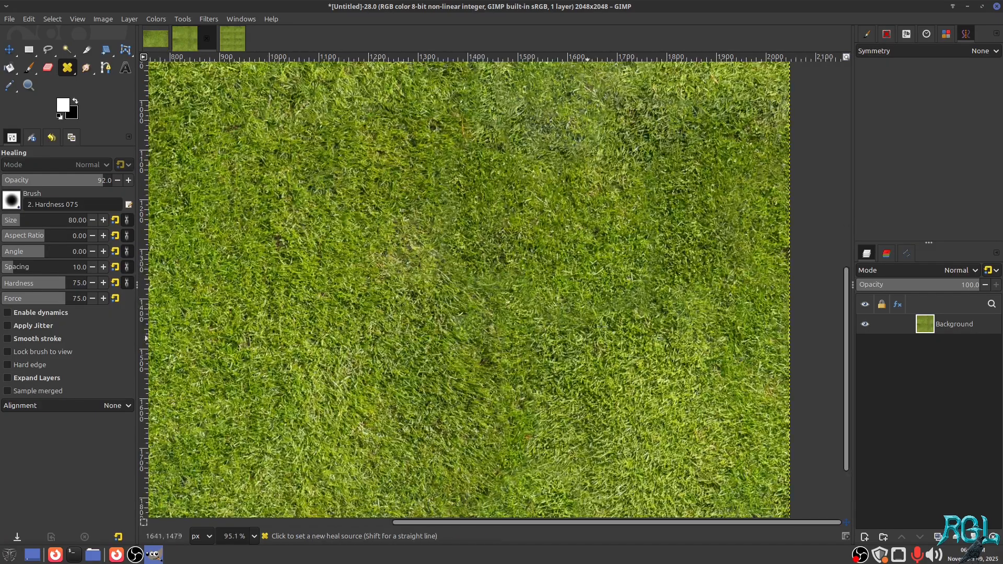
{"action": "left_click", "coordinate": [689, 254], "text": "ctrl"}
{"action": "mouse_move", "coordinate": [581, 137]}
{"action": "left_mouse_down"}
{"action": "mouse_move", "coordinate": [583, 217]}
{"action": "mouse_move", "coordinate": [564, 188]}
{"action": "mouse_move", "coordinate": [576, 201]}
{"action": "left_mouse_up"}
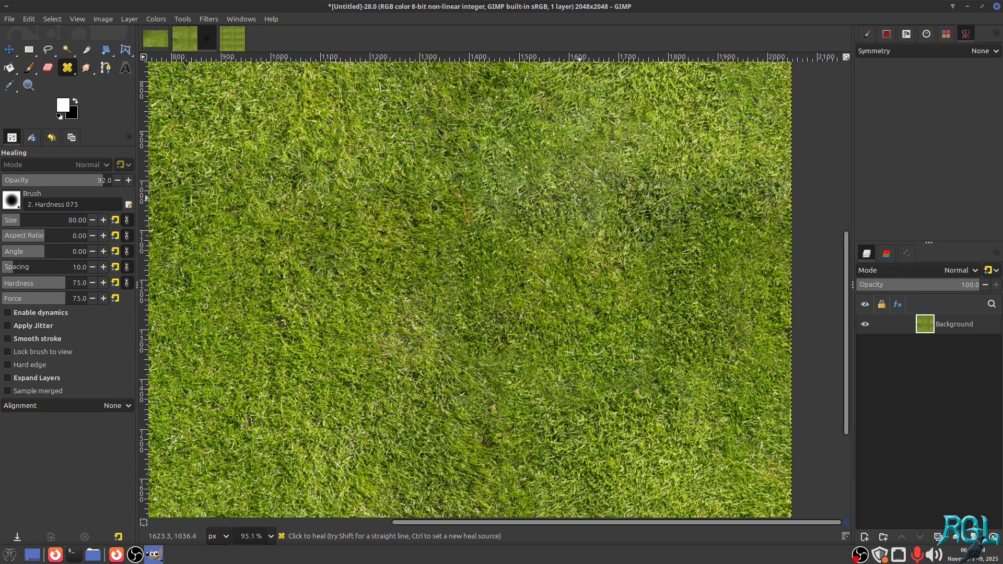
Step: Clone clean grass from the lower right of the texture over the seam around x 1430 to 1770, y 1050 to 1080
{"action": "key", "text": "c"}
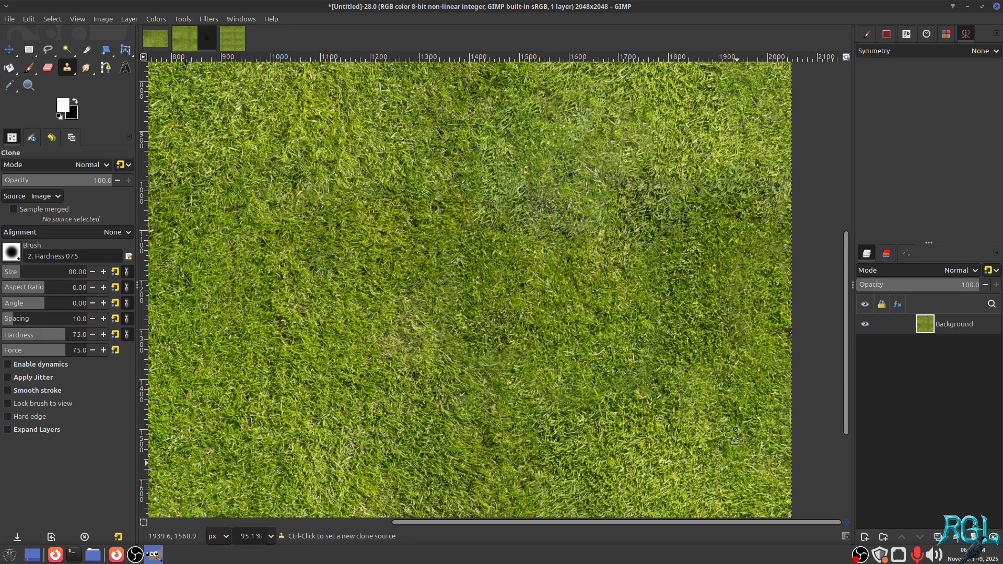
{"action": "left_click", "coordinate": [732, 415], "text": "ctrl"}
{"action": "mouse_move", "coordinate": [552, 207]}
{"action": "left_mouse_down"}
{"action": "mouse_move", "coordinate": [539, 221]}
{"action": "mouse_move", "coordinate": [481, 219]}
{"action": "left_mouse_up"}
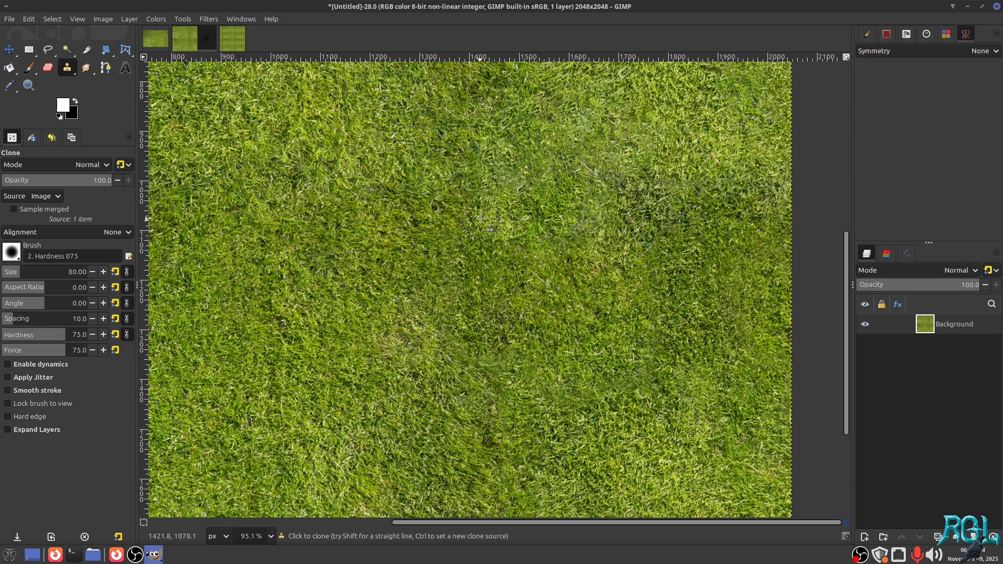
{"action": "left_click", "coordinate": [712, 313], "text": "ctrl"}
{"action": "mouse_move", "coordinate": [650, 219]}
{"action": "left_mouse_down"}
{"action": "mouse_move", "coordinate": [618, 180]}
{"action": "mouse_move", "coordinate": [684, 207]}
{"action": "mouse_move", "coordinate": [656, 262]}
{"action": "mouse_move", "coordinate": [631, 245]}
{"action": "mouse_move", "coordinate": [672, 303]}
{"action": "mouse_move", "coordinate": [618, 271]}
{"action": "mouse_move", "coordinate": [608, 209]}
{"action": "left_mouse_up"}
{"action": "scroll", "coordinate": [652, 285], "scroll_direction": "down", "scroll_amount": 9}
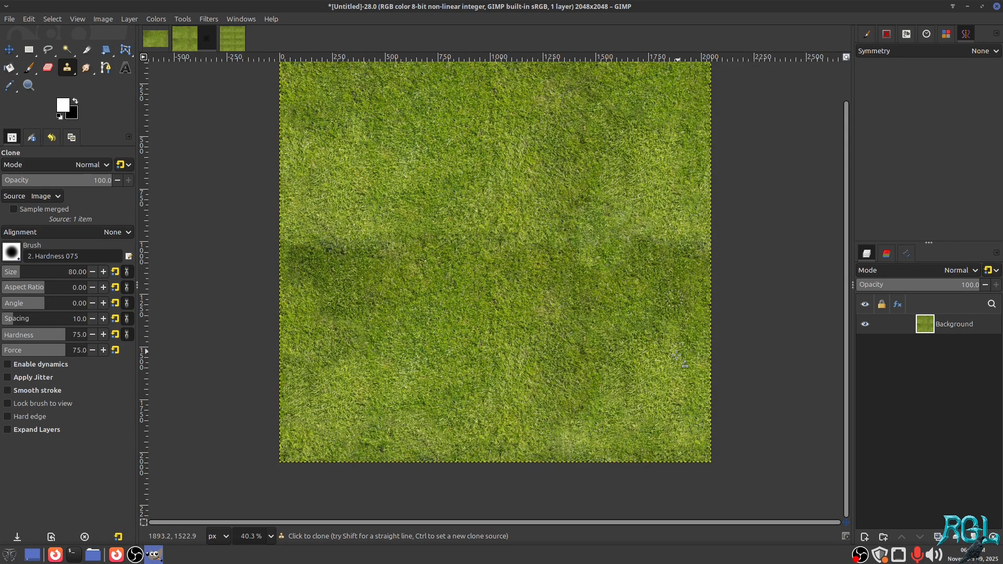
Step: Clone grass over the dark area around x 1830 to 1855, y 1390 to 1475
{"action": "scroll", "coordinate": [677, 355], "scroll_direction": "up", "scroll_amount": 9}
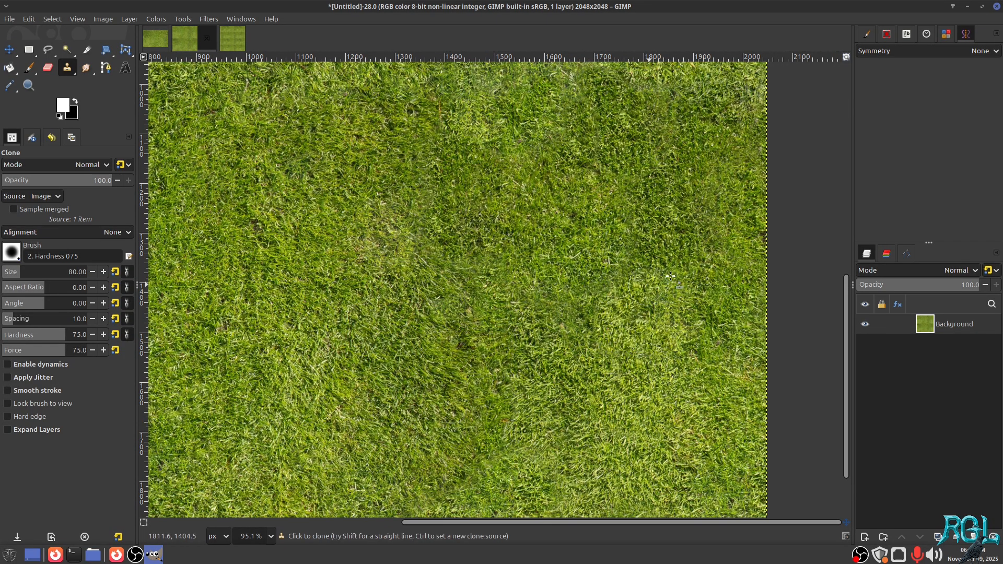
{"action": "left_click_drag", "start_coordinate": [671, 277], "coordinate": [657, 319]}
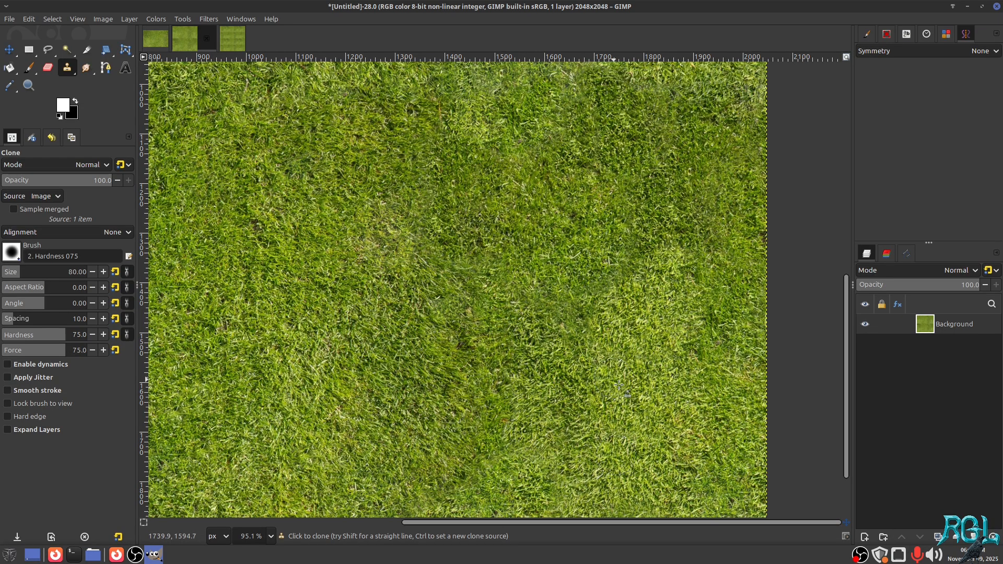
{"action": "scroll", "coordinate": [660, 306], "scroll_direction": "down", "scroll_amount": 9}
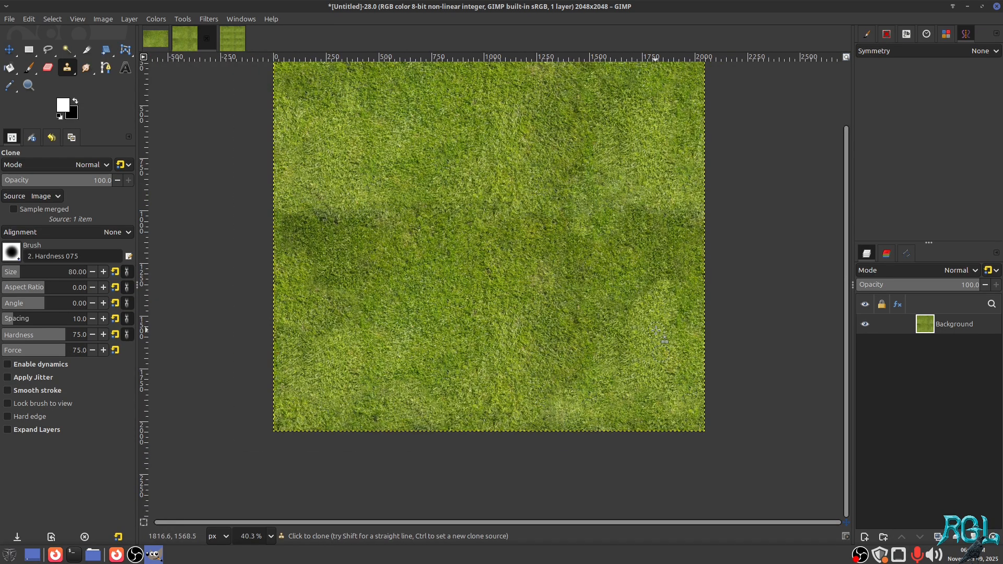
Step: Clone lighter grass over the dark patch at the seam's left end, around x 180 to 450, y 950 to 1220
{"action": "scroll", "coordinate": [274, 266], "scroll_direction": "up", "scroll_amount": 5}
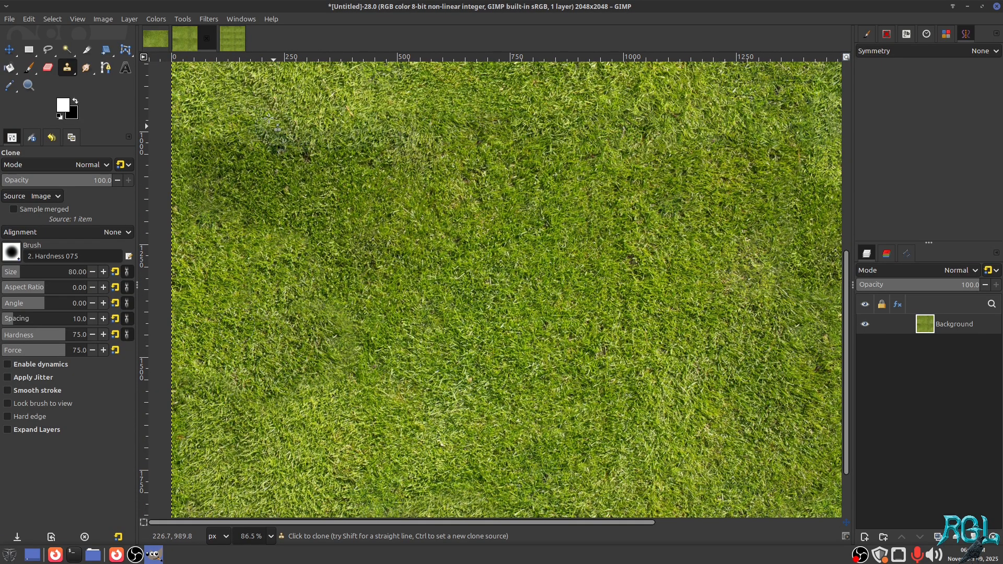
{"action": "mouse_move", "coordinate": [260, 107]}
{"action": "left_mouse_down"}
{"action": "mouse_move", "coordinate": [281, 168]}
{"action": "mouse_move", "coordinate": [294, 146]}
{"action": "mouse_move", "coordinate": [280, 105]}
{"action": "mouse_move", "coordinate": [310, 196]}
{"action": "left_mouse_up"}
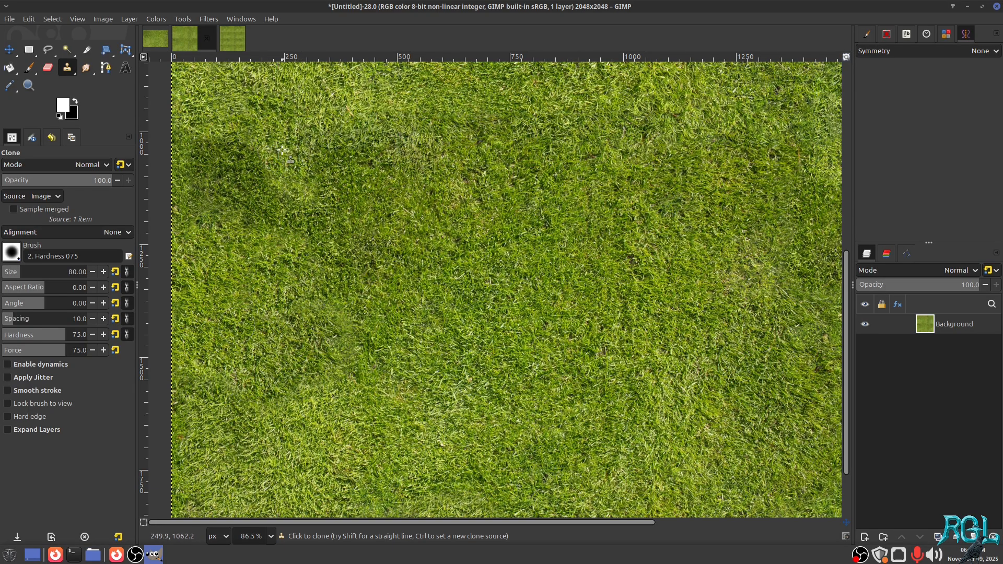
{"action": "mouse_move", "coordinate": [282, 150]}
{"action": "left_mouse_down"}
{"action": "mouse_move", "coordinate": [253, 141]}
{"action": "mouse_move", "coordinate": [229, 180]}
{"action": "mouse_move", "coordinate": [214, 172]}
{"action": "mouse_move", "coordinate": [212, 142]}
{"action": "mouse_move", "coordinate": [202, 174]}
{"action": "mouse_move", "coordinate": [212, 211]}
{"action": "mouse_move", "coordinate": [273, 178]}
{"action": "mouse_move", "coordinate": [274, 142]}
{"action": "mouse_move", "coordinate": [311, 200]}
{"action": "mouse_move", "coordinate": [292, 123]}
{"action": "mouse_move", "coordinate": [274, 111]}
{"action": "left_mouse_up"}
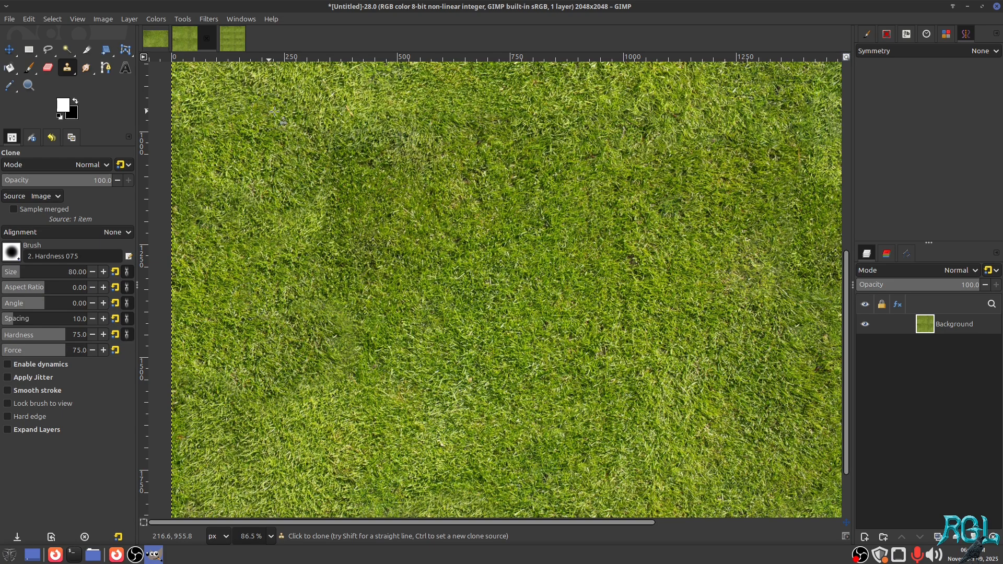
{"action": "left_click_drag", "start_coordinate": [353, 138], "coordinate": [376, 229]}
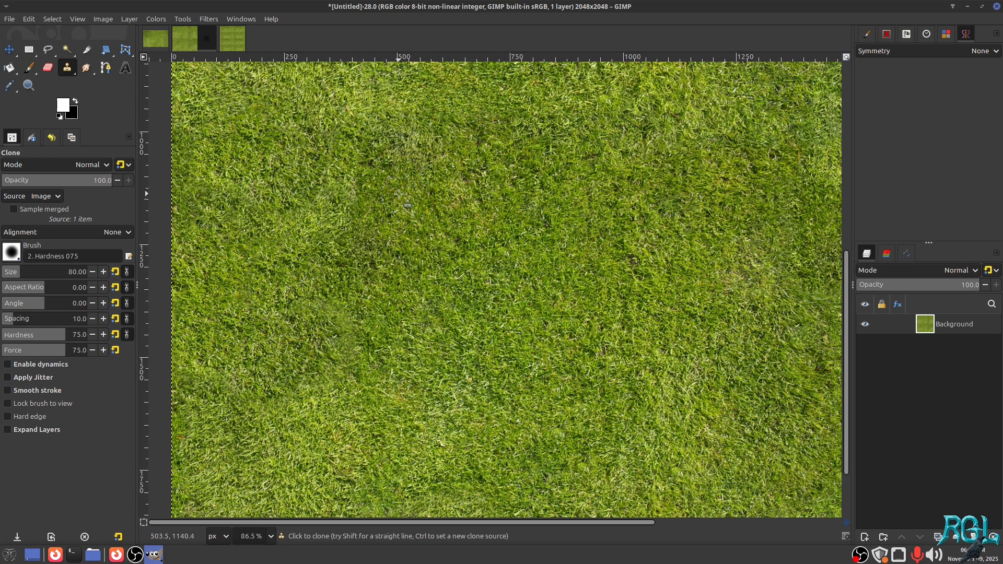
Step: Blend the cloned area around x 200 to 490, y 985 to 1270 with the Heal tool, sampling near x 515, y 1425
{"action": "key", "text": "h"}
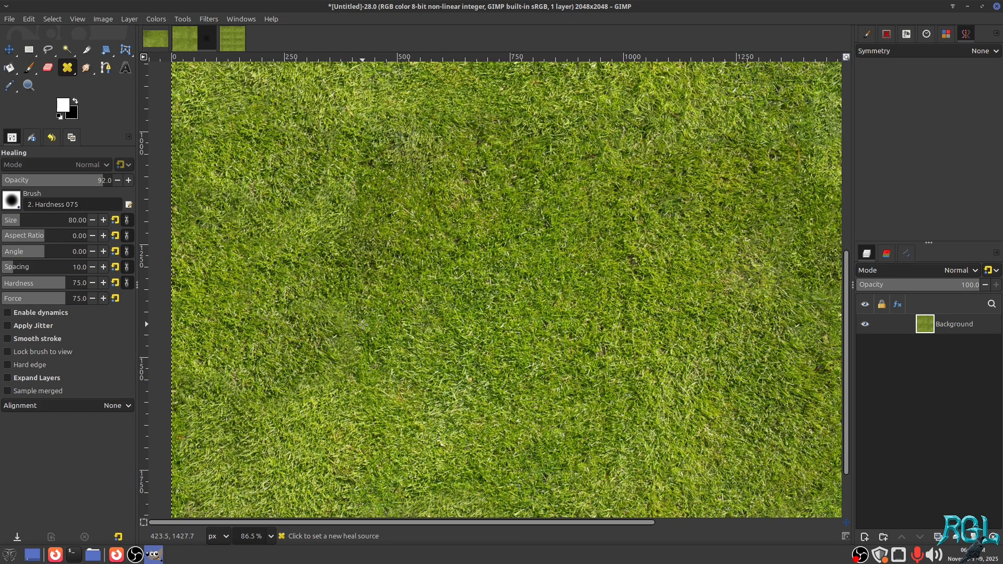
{"action": "left_click", "coordinate": [405, 323], "text": "ctrl"}
{"action": "mouse_move", "coordinate": [296, 123]}
{"action": "left_mouse_down"}
{"action": "mouse_move", "coordinate": [272, 148]}
{"action": "mouse_move", "coordinate": [273, 202]}
{"action": "mouse_move", "coordinate": [304, 128]}
{"action": "mouse_move", "coordinate": [348, 195]}
{"action": "mouse_move", "coordinate": [286, 242]}
{"action": "mouse_move", "coordinate": [287, 153]}
{"action": "mouse_move", "coordinate": [261, 192]}
{"action": "left_mouse_up"}
{"action": "mouse_move", "coordinate": [340, 178]}
{"action": "left_mouse_down"}
{"action": "mouse_move", "coordinate": [364, 193]}
{"action": "mouse_move", "coordinate": [392, 253]}
{"action": "left_mouse_up"}
Step: Heal the middle of the horizontal seam around x 1020 to 1300, y 970 to 1110, resampling from several grass areas
{"action": "scroll", "coordinate": [604, 275], "scroll_direction": "down", "scroll_amount": 10}
{"action": "mouse_move", "coordinate": [621, 268]}
{"action": "left_mouse_down"}
{"action": "mouse_move", "coordinate": [536, 289]}
{"action": "mouse_move", "coordinate": [548, 235]}
{"action": "mouse_move", "coordinate": [610, 286]}
{"action": "mouse_move", "coordinate": [536, 258]}
{"action": "mouse_move", "coordinate": [501, 216]}
{"action": "mouse_move", "coordinate": [418, 189]}
{"action": "mouse_move", "coordinate": [404, 147]}
{"action": "mouse_move", "coordinate": [491, 226]}
{"action": "mouse_move", "coordinate": [508, 256]}
{"action": "mouse_move", "coordinate": [491, 246]}
{"action": "mouse_move", "coordinate": [447, 254]}
{"action": "mouse_move", "coordinate": [450, 242]}
{"action": "mouse_move", "coordinate": [509, 246]}
{"action": "mouse_move", "coordinate": [542, 272]}
{"action": "mouse_move", "coordinate": [492, 217]}
{"action": "mouse_move", "coordinate": [539, 268]}
{"action": "left_mouse_up"}
{"action": "scroll", "coordinate": [500, 218], "scroll_direction": "up", "scroll_amount": 11}
{"action": "left_click", "coordinate": [405, 147], "text": "ctrl"}
{"action": "mouse_move", "coordinate": [518, 332]}
{"action": "left_mouse_down"}
{"action": "mouse_move", "coordinate": [478, 246]}
{"action": "mouse_move", "coordinate": [501, 285]}
{"action": "mouse_move", "coordinate": [473, 306]}
{"action": "mouse_move", "coordinate": [534, 208]}
{"action": "mouse_move", "coordinate": [542, 339]}
{"action": "mouse_move", "coordinate": [560, 284]}
{"action": "mouse_move", "coordinate": [614, 268]}
{"action": "left_mouse_up"}
{"action": "left_click", "coordinate": [414, 129], "text": "ctrl"}
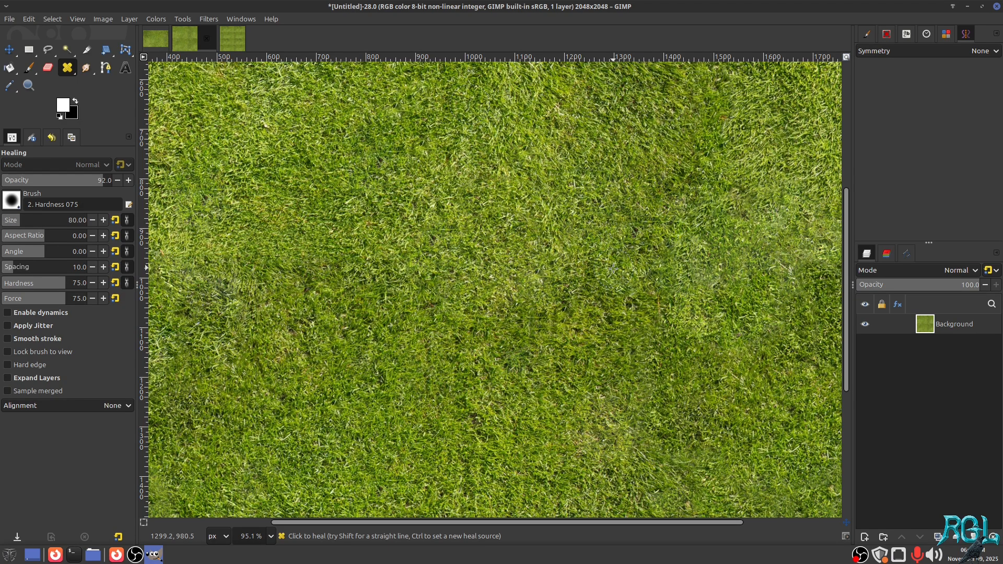
{"action": "left_click", "coordinate": [691, 393], "text": "ctrl"}
{"action": "mouse_move", "coordinate": [541, 261]}
{"action": "left_mouse_down"}
{"action": "mouse_move", "coordinate": [468, 303]}
{"action": "mouse_move", "coordinate": [531, 294]}
{"action": "mouse_move", "coordinate": [534, 252]}
{"action": "mouse_move", "coordinate": [472, 288]}
{"action": "left_mouse_up"}
{"action": "left_click_drag", "start_coordinate": [561, 291], "coordinate": [585, 289]}
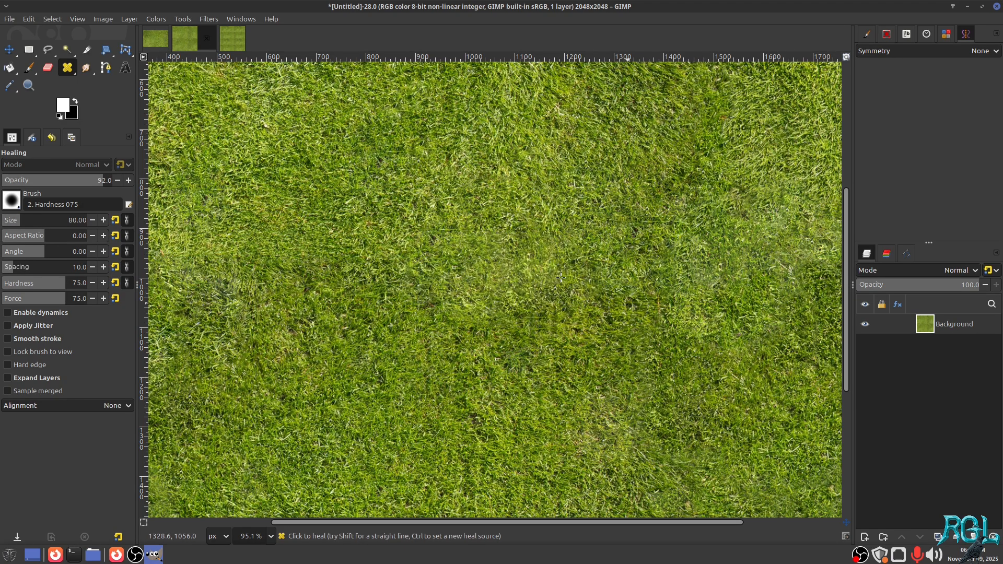
Step: Examine the whole grass texture up close and at full size for uneven patches and visible seams
{"action": "scroll", "coordinate": [534, 250], "scroll_direction": "down", "scroll_amount": 10}
{"action": "left_click_drag", "start_coordinate": [622, 248], "coordinate": [542, 304]}
{"action": "scroll", "coordinate": [457, 184], "scroll_direction": "up", "scroll_amount": 10}
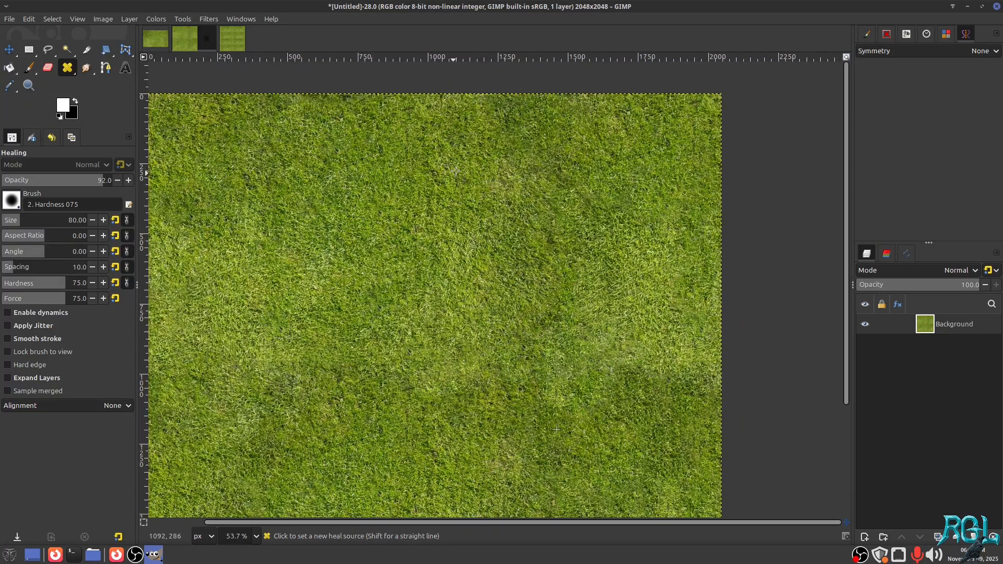
{"action": "left_click_drag", "start_coordinate": [370, 222], "coordinate": [382, 316]}
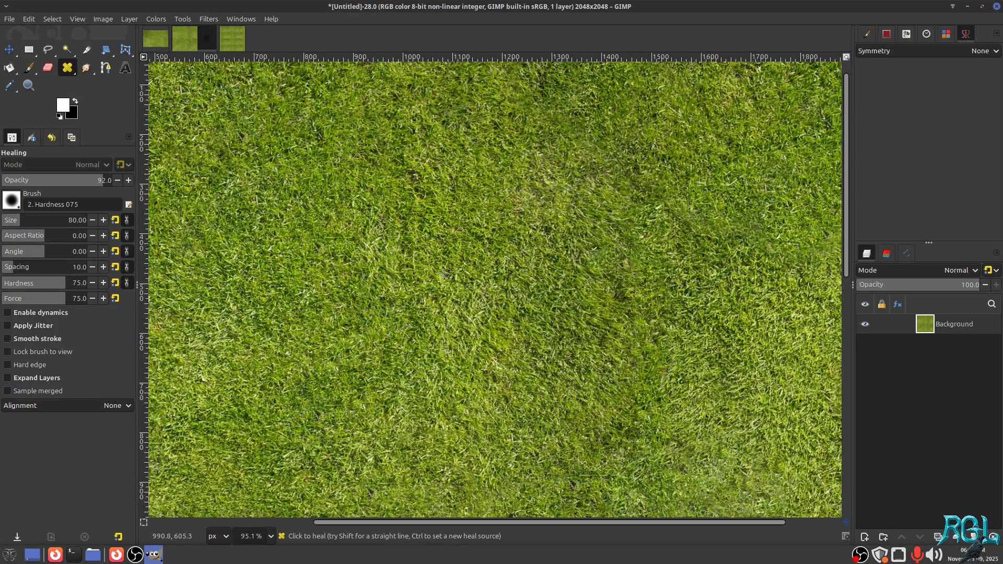
{"action": "left_click_drag", "start_coordinate": [452, 186], "coordinate": [499, 296]}
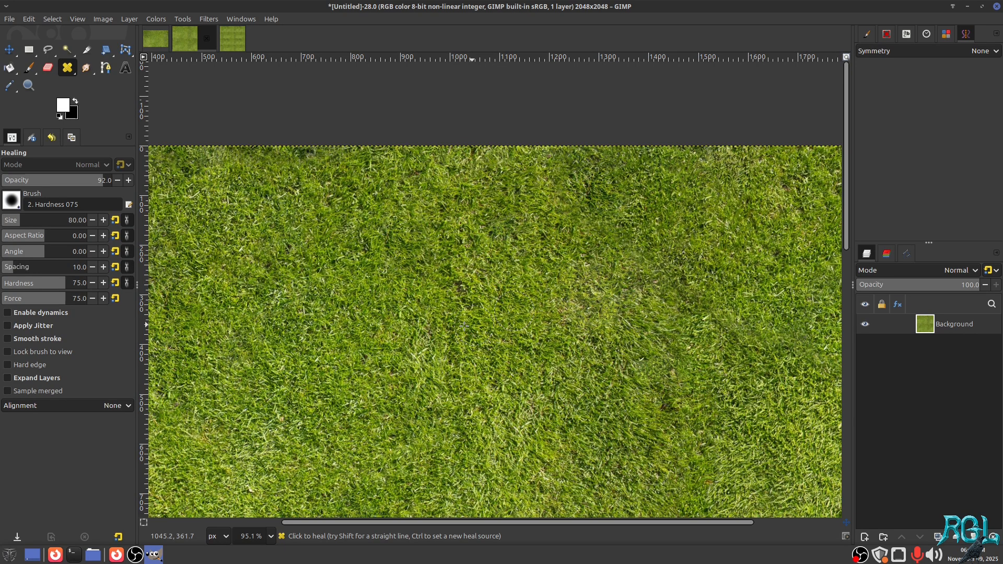
{"action": "scroll", "coordinate": [464, 326], "scroll_direction": "down", "scroll_amount": 4}
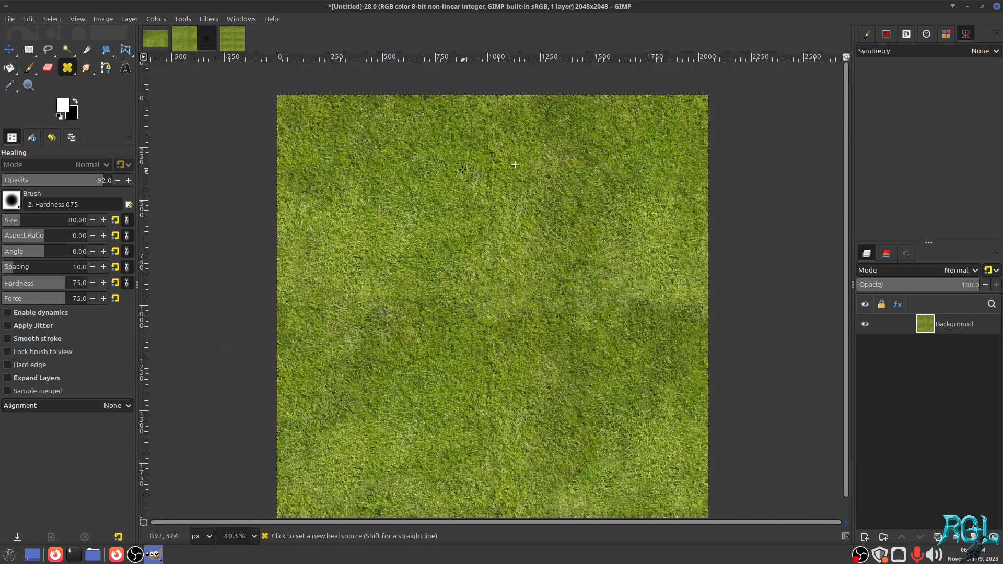
{"action": "left_click", "coordinate": [490, 179], "text": "ctrl"}
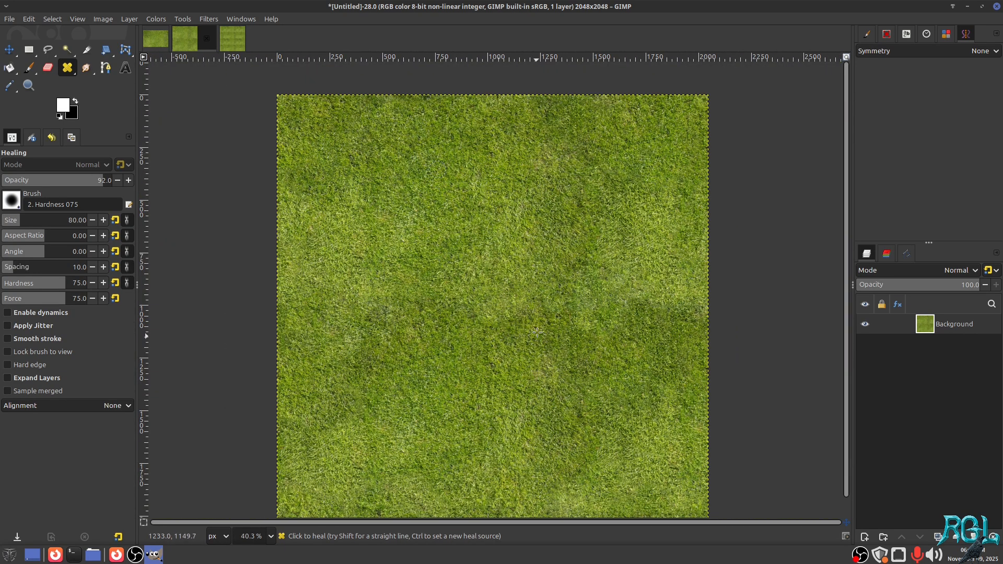
{"action": "left_click_drag", "start_coordinate": [530, 291], "coordinate": [513, 162]}
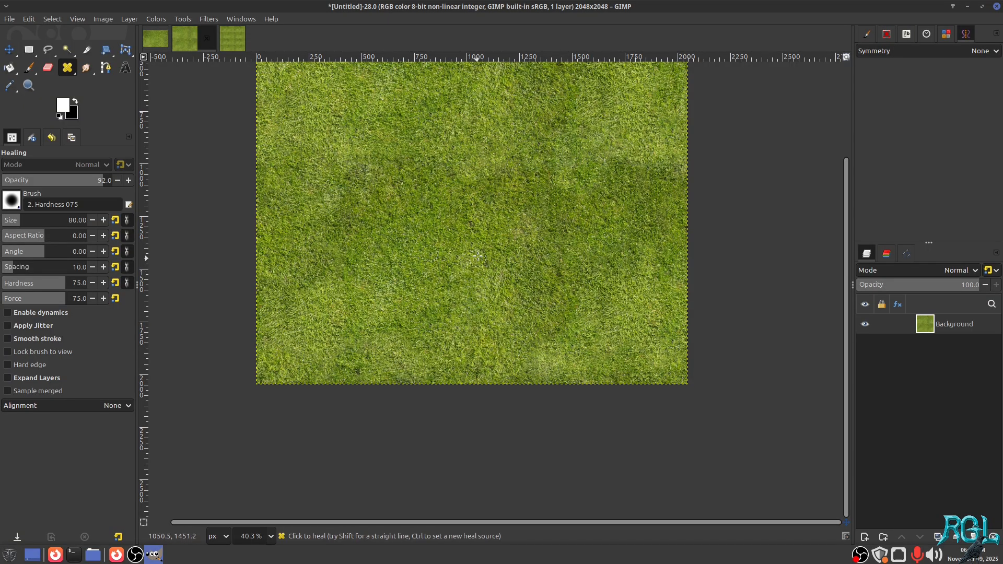
{"action": "left_click_drag", "start_coordinate": [551, 221], "coordinate": [548, 242]}
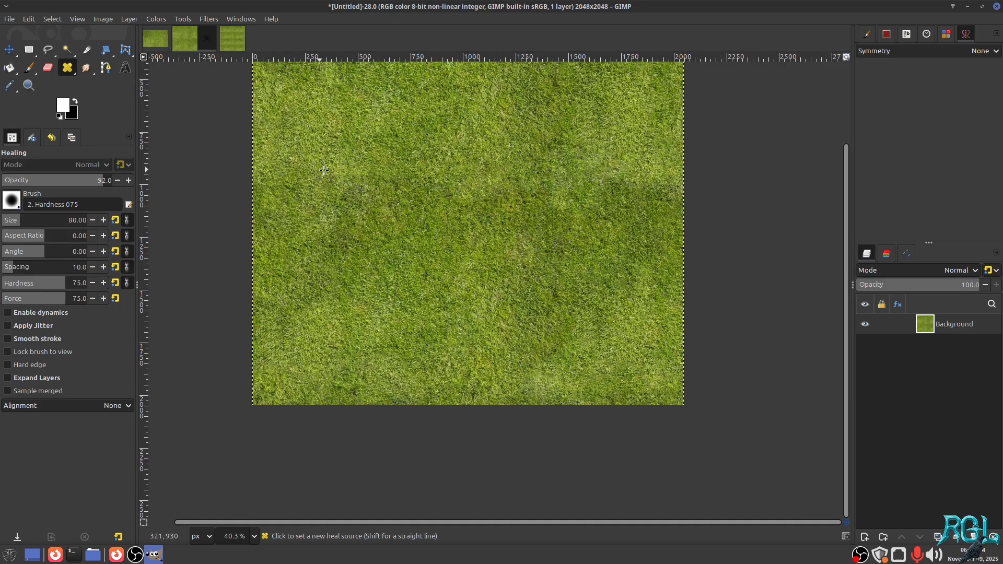
Step: Heal the pale blotchy patch in the left half of the texture near mid-height, sampling from even grass right of centre
{"action": "scroll", "coordinate": [344, 176], "scroll_direction": "up", "scroll_amount": 10}
{"action": "left_click", "coordinate": [374, 252]}
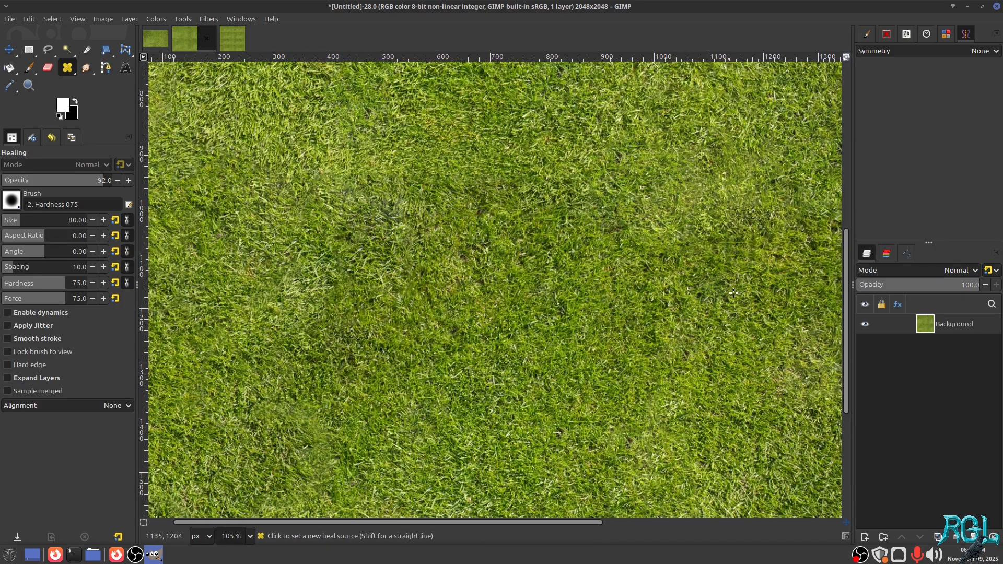
{"action": "left_click", "coordinate": [746, 270], "text": "ctrl"}
{"action": "mouse_move", "coordinate": [379, 208]}
{"action": "left_mouse_down"}
{"action": "mouse_move", "coordinate": [345, 275]}
{"action": "mouse_move", "coordinate": [348, 236]}
{"action": "mouse_move", "coordinate": [302, 277]}
{"action": "mouse_move", "coordinate": [404, 233]}
{"action": "mouse_move", "coordinate": [403, 261]}
{"action": "mouse_move", "coordinate": [349, 217]}
{"action": "mouse_move", "coordinate": [285, 293]}
{"action": "left_mouse_up"}
{"action": "left_click", "coordinate": [320, 257]}
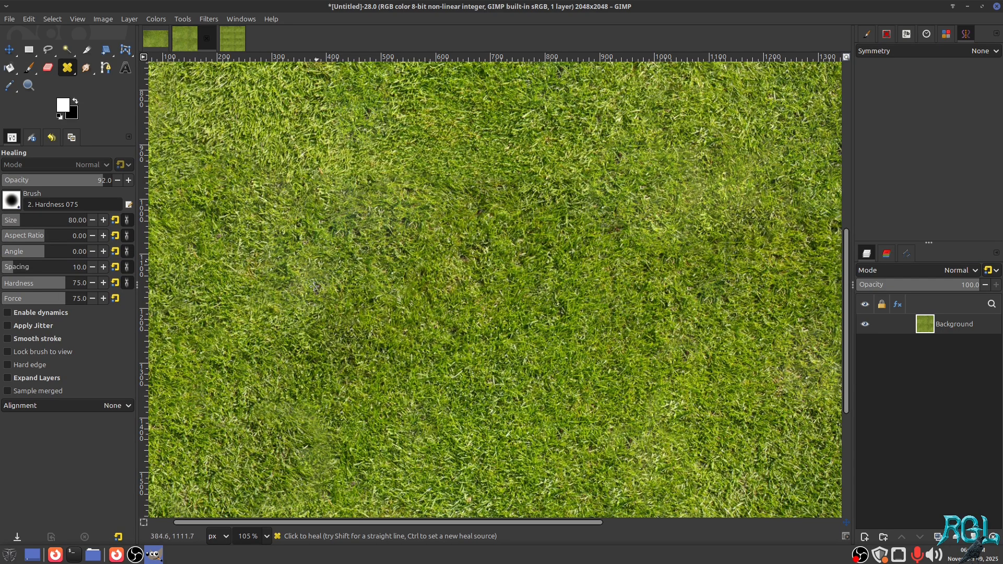
{"action": "left_click", "coordinate": [316, 286]}
Step: Clone darker grass over the remaining pale patch in the left half, around x 300–500 and y 950–1100 px
{"action": "key", "text": "c"}
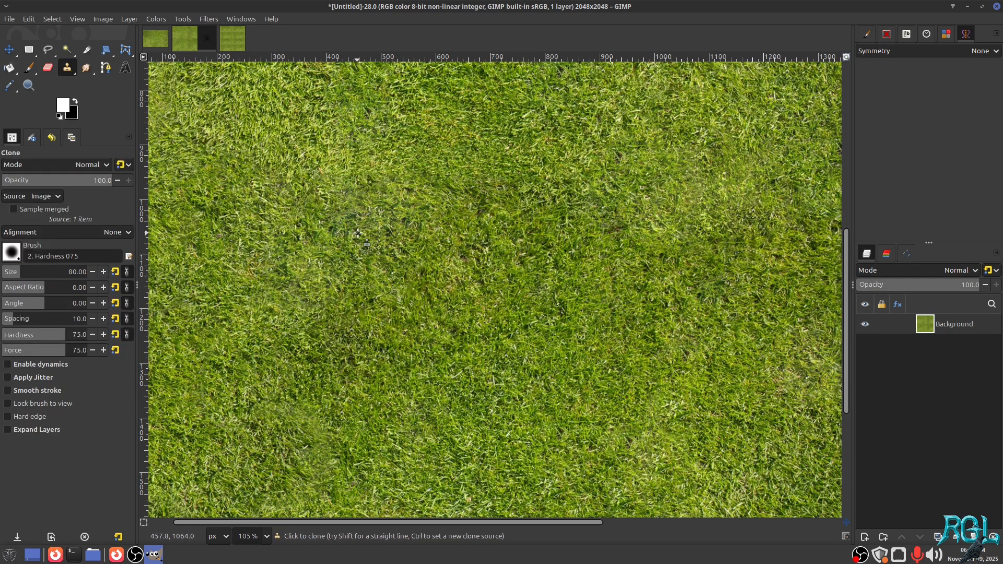
{"action": "mouse_move", "coordinate": [358, 233]}
{"action": "left_mouse_down"}
{"action": "mouse_move", "coordinate": [329, 231]}
{"action": "mouse_move", "coordinate": [365, 263]}
{"action": "mouse_move", "coordinate": [301, 295]}
{"action": "mouse_move", "coordinate": [305, 257]}
{"action": "mouse_move", "coordinate": [254, 219]}
{"action": "mouse_move", "coordinate": [291, 196]}
{"action": "mouse_move", "coordinate": [430, 223]}
{"action": "mouse_move", "coordinate": [406, 205]}
{"action": "mouse_move", "coordinate": [271, 198]}
{"action": "left_mouse_up"}
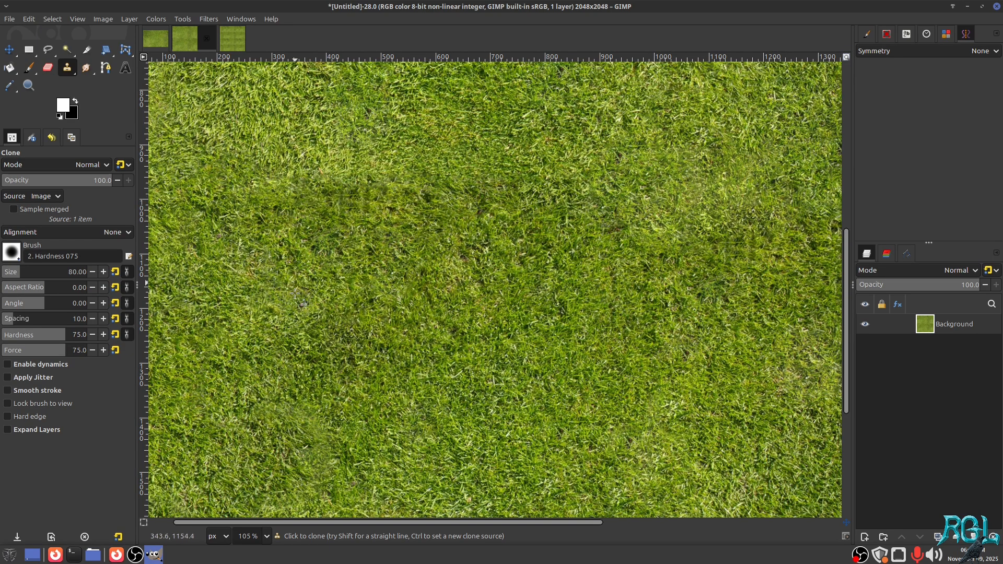
{"action": "scroll", "coordinate": [295, 294], "scroll_direction": "down", "scroll_amount": 5, "text": "ctrl"}
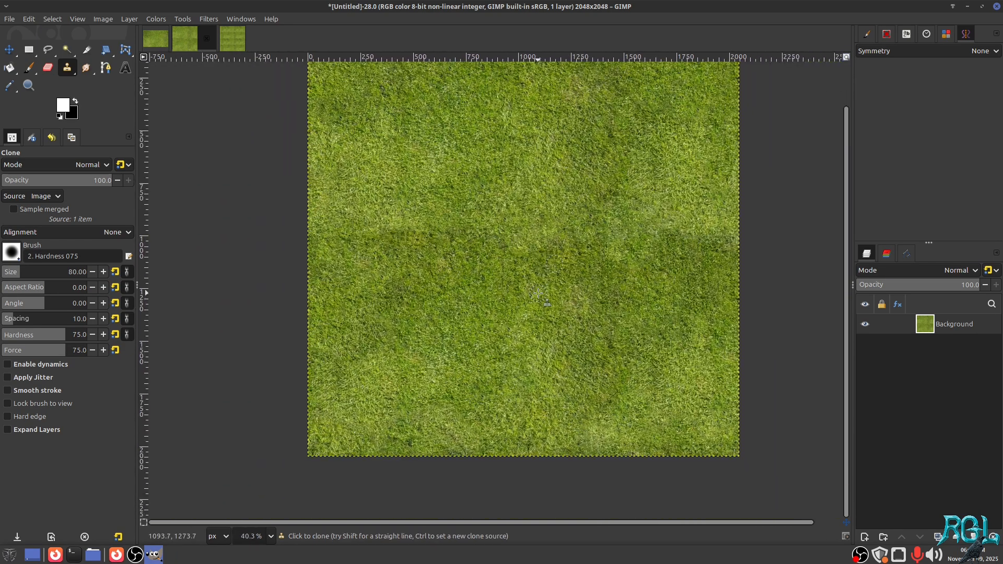
Step: Retouch the light-dark transition near the texture's right edge around y 1000 px by cloning, and heal it with freshly sampled grass
{"action": "scroll", "coordinate": [635, 279], "scroll_direction": "up", "scroll_amount": 4, "text": "ctrl"}
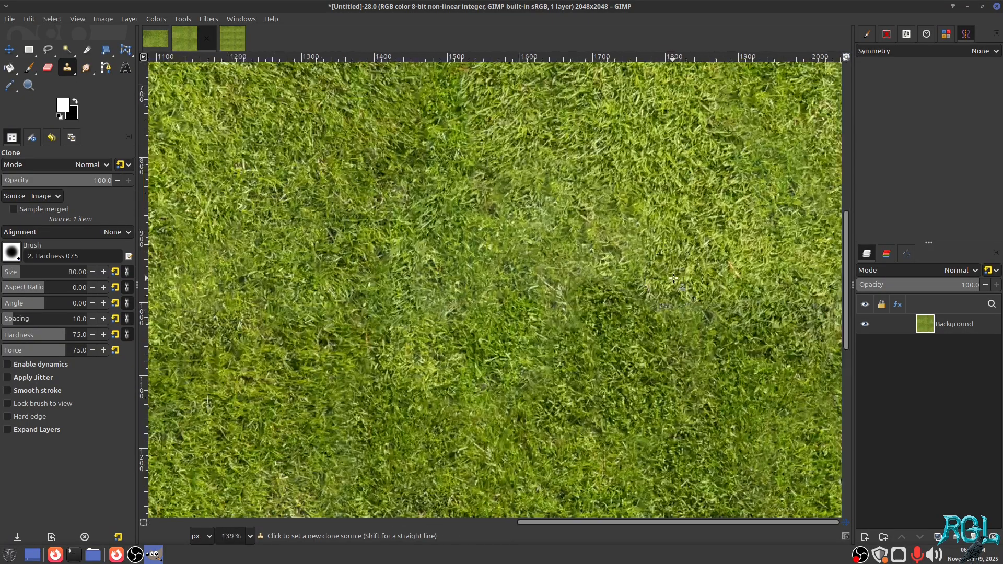
{"action": "scroll", "coordinate": [622, 328], "scroll_direction": "right", "scroll_amount": 3}
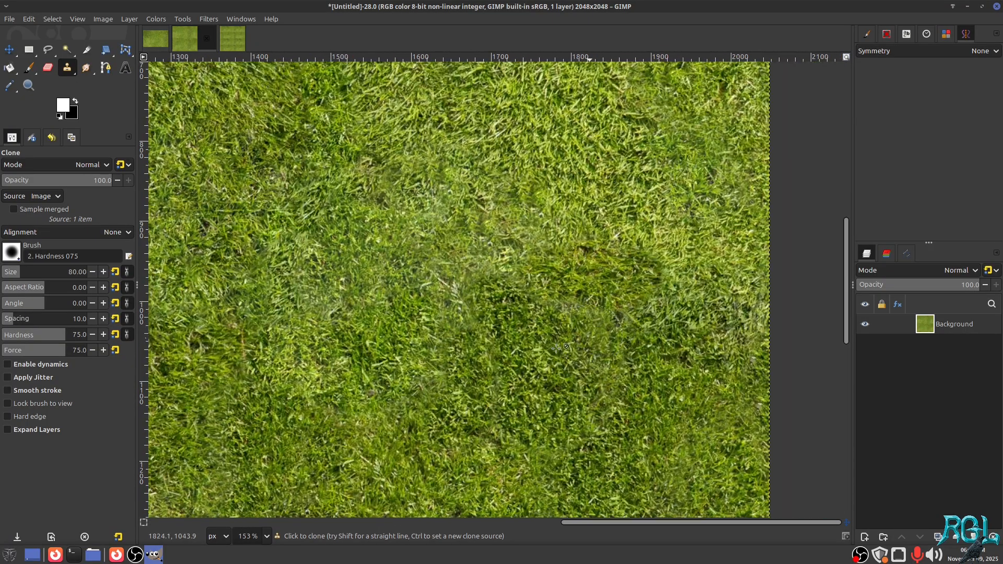
{"action": "key", "text": "h"}
{"action": "left_click", "coordinate": [216, 147], "text": "ctrl"}
{"action": "mouse_move", "coordinate": [567, 276]}
{"action": "left_mouse_down"}
{"action": "mouse_move", "coordinate": [586, 287]}
{"action": "mouse_move", "coordinate": [648, 253]}
{"action": "mouse_move", "coordinate": [547, 274]}
{"action": "mouse_move", "coordinate": [546, 227]}
{"action": "mouse_move", "coordinate": [645, 237]}
{"action": "mouse_move", "coordinate": [661, 292]}
{"action": "mouse_move", "coordinate": [633, 311]}
{"action": "left_mouse_up"}
{"action": "scroll", "coordinate": [622, 288], "scroll_direction": "down", "scroll_amount": 4, "text": "ctrl"}
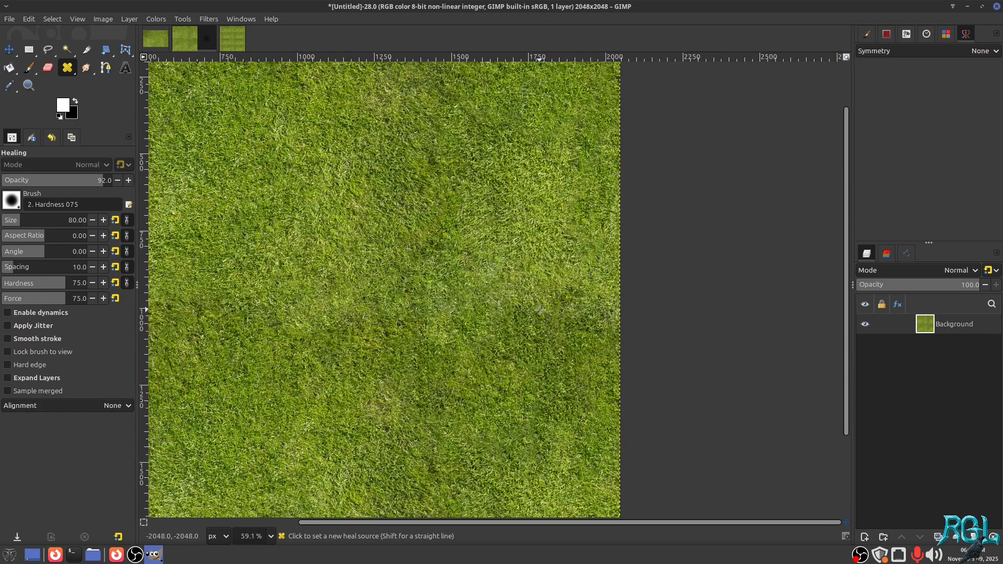
Step: Tile the 2048 px grass texture into a new 4096 x 4096 px image with the Tile filter
{"action": "right_click", "coordinate": [423, 233]}
{"action": "mouse_move", "coordinate": [457, 339]}
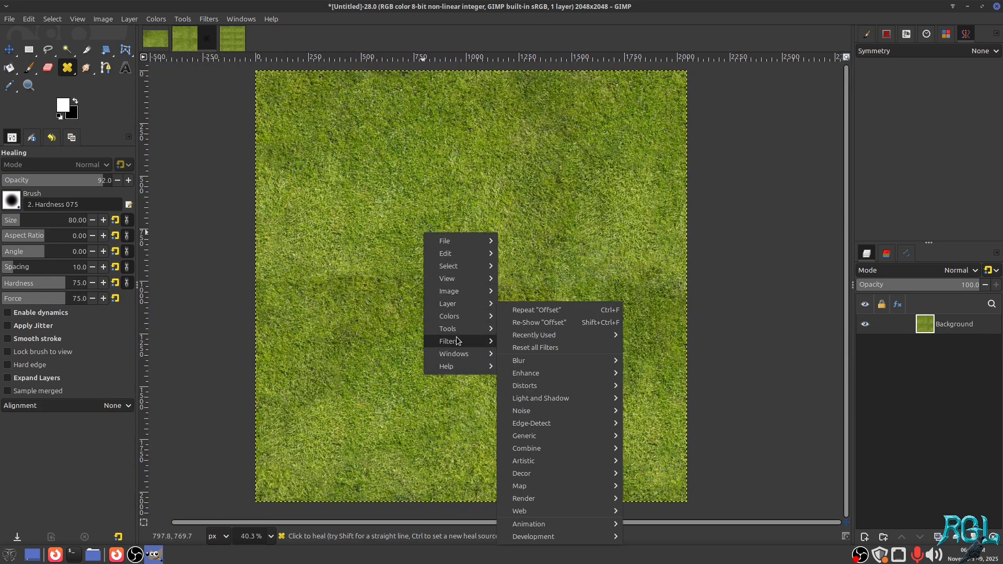
{"action": "mouse_move", "coordinate": [562, 336]}
{"action": "left_click", "coordinate": [656, 353]}
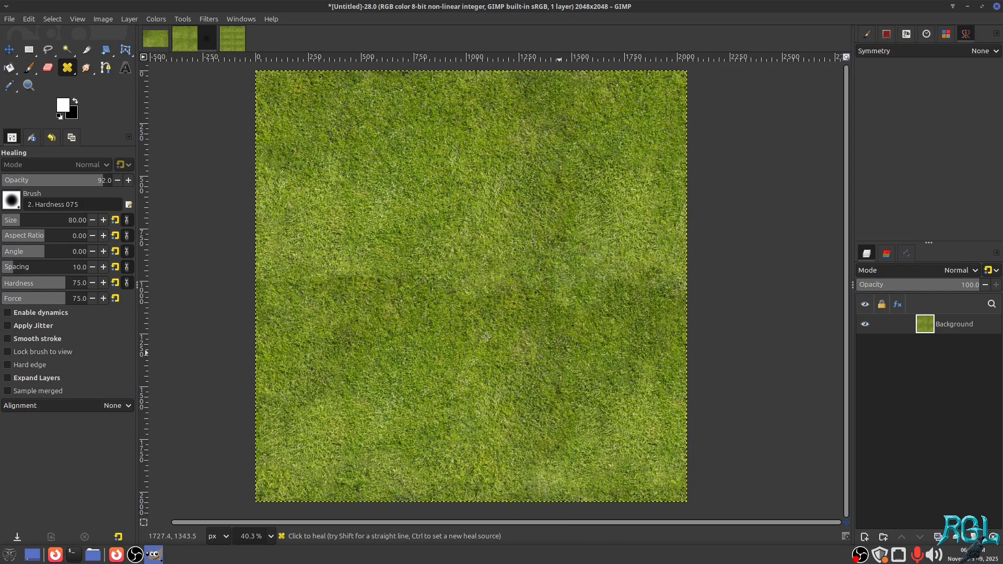
{"action": "left_click", "coordinate": [458, 298]}
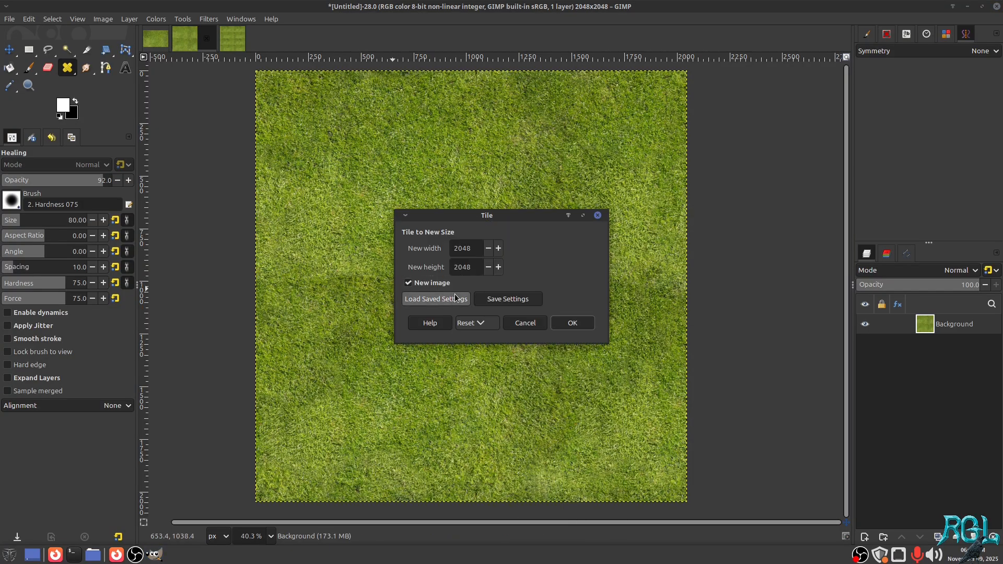
{"action": "left_click", "coordinate": [585, 326]}
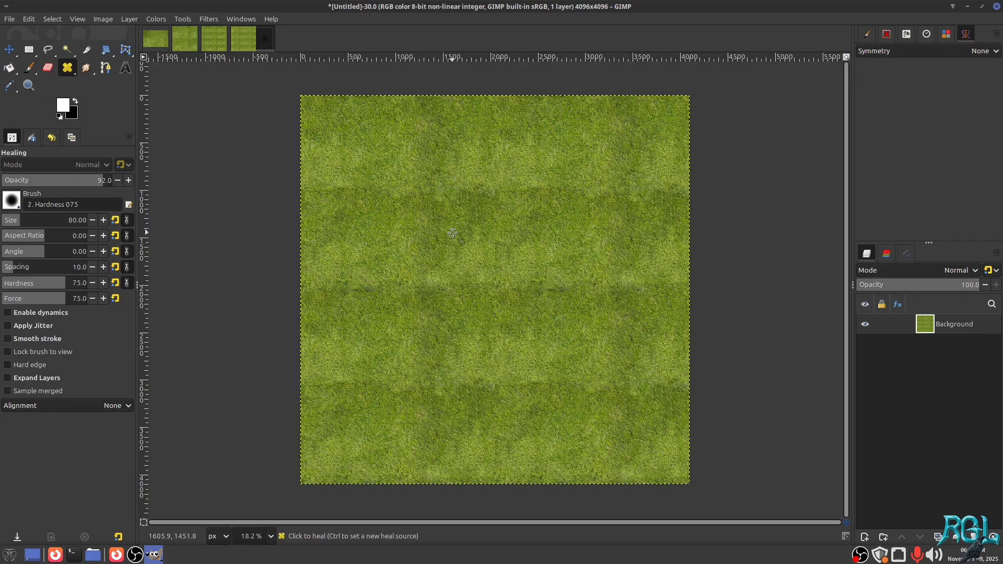
{"action": "scroll", "coordinate": [421, 220], "scroll_direction": "up", "scroll_amount": 4}
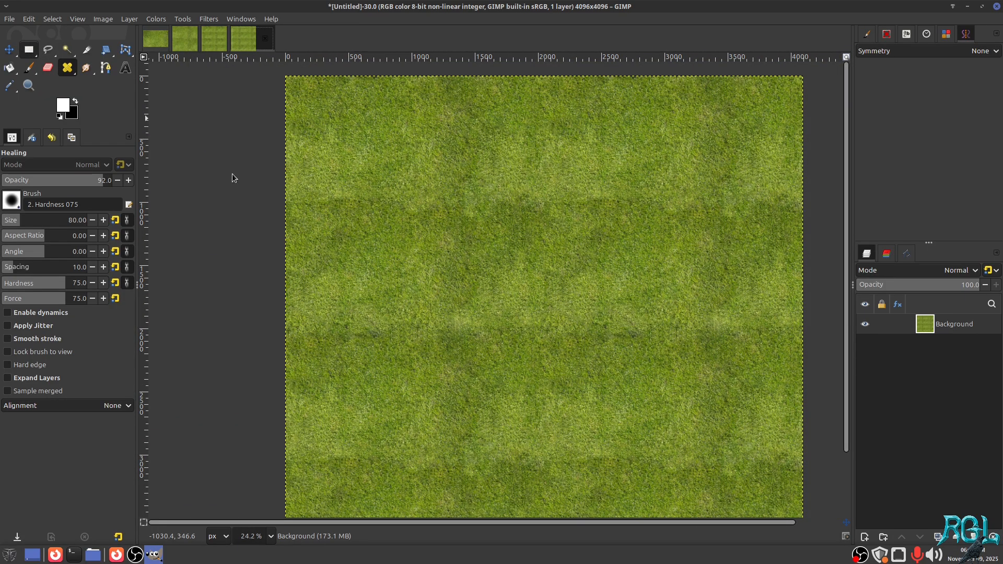
Step: Make a rectangular selection on the tiled image at position 0, 0 with a size of 2048 x 2048 px
{"action": "left_click_drag", "start_coordinate": [467, 167], "coordinate": [547, 263]}
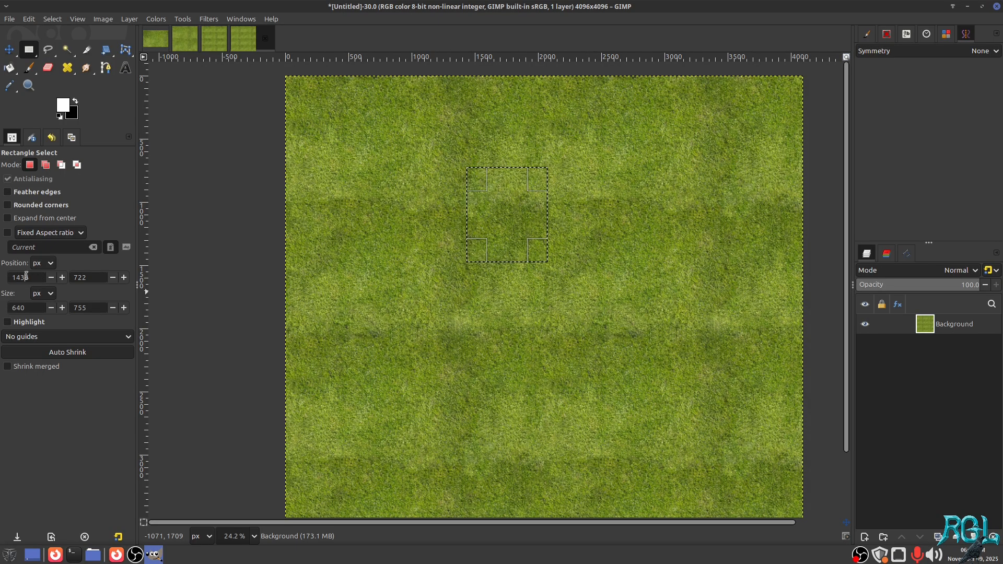
{"action": "key", "text": "Tab"}
{"action": "type", "text": "0"}
{"action": "key", "text": "Return"}
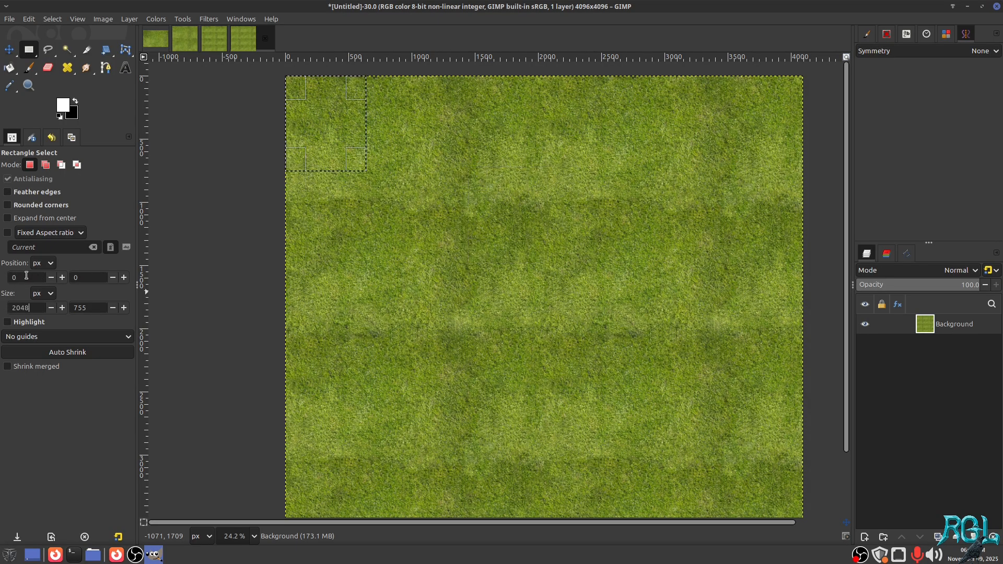
{"action": "key", "text": "Tab"}
{"action": "type", "text": "2048"}
{"action": "key", "text": "Return"}
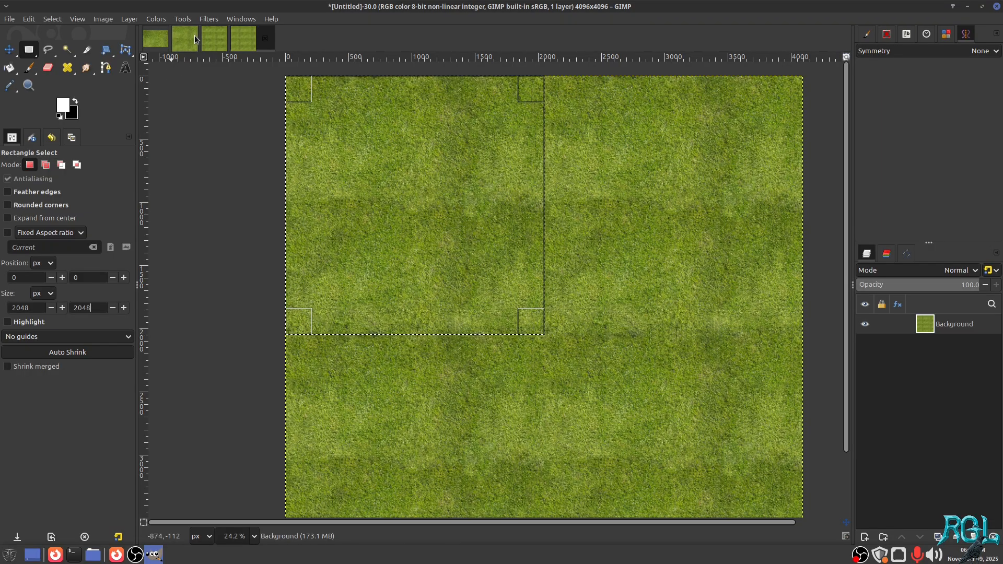
Step: Close the older tiled preview image and discard its changes
{"action": "left_click", "coordinate": [220, 38]}
{"action": "left_click", "coordinate": [234, 41]}
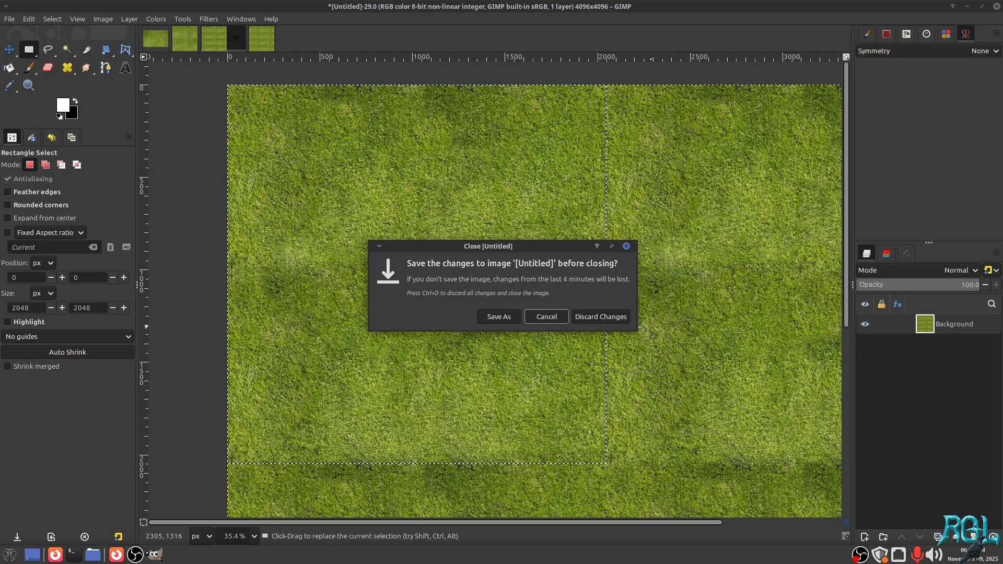
{"action": "left_click", "coordinate": [601, 320]}
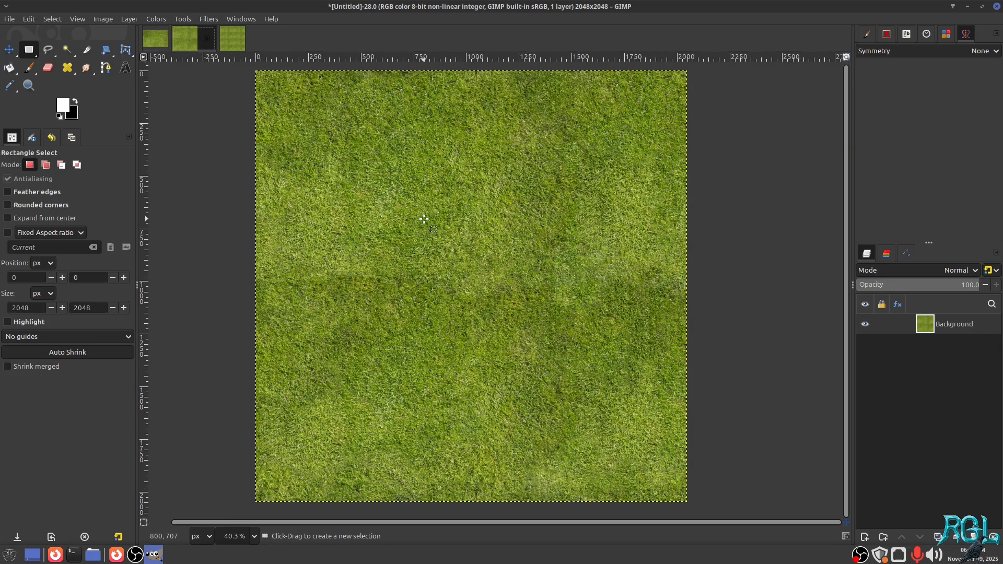
Step: Try to offset the original texture's layer by half its width and height with wrap-around edges
{"action": "left_click", "coordinate": [129, 19]}
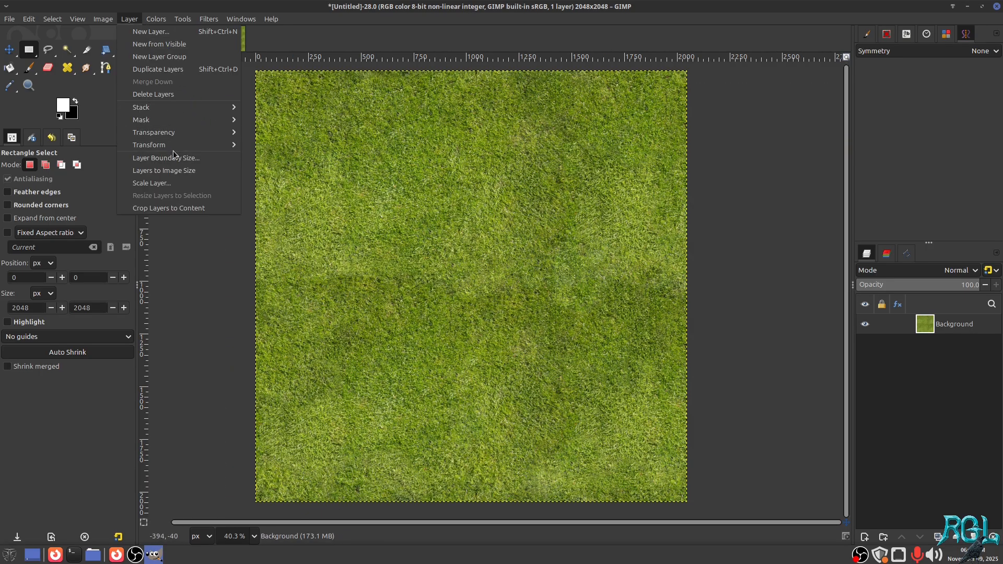
{"action": "mouse_move", "coordinate": [186, 148]}
{"action": "left_click", "coordinate": [278, 224]}
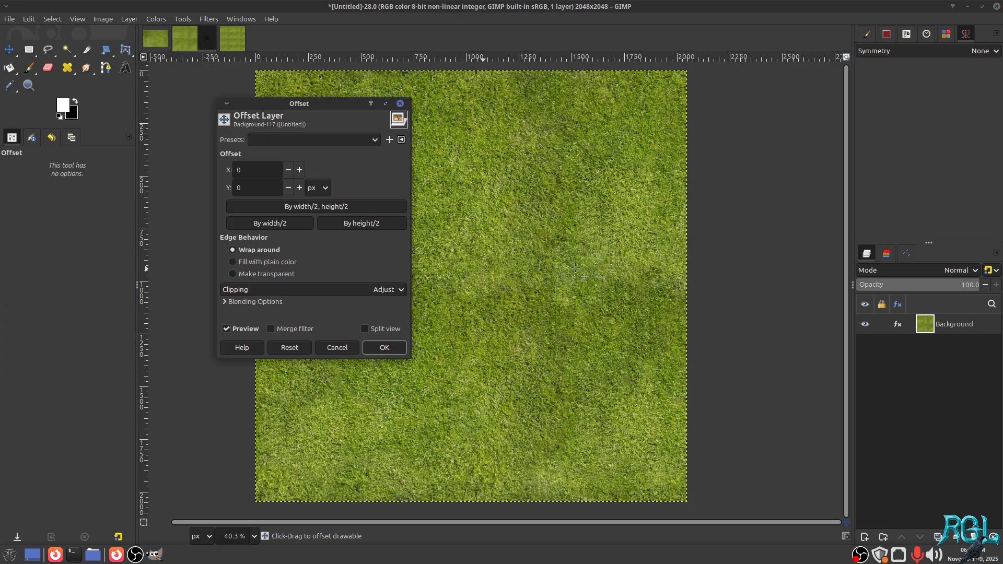
{"action": "left_click", "coordinate": [374, 201]}
{"action": "left_click", "coordinate": [385, 348]}
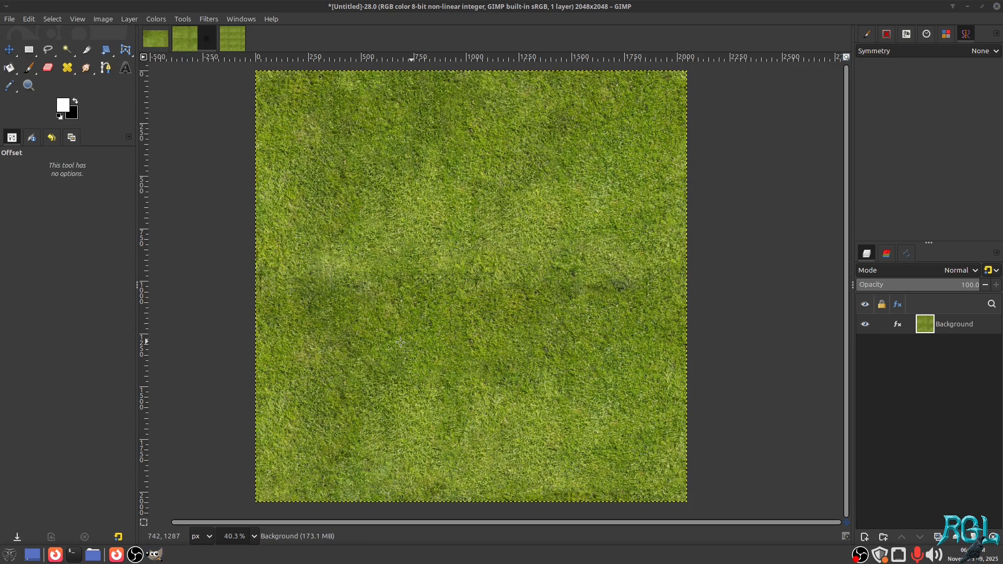
Step: Undo the layer offset on the grass texture
{"action": "scroll", "coordinate": [544, 273], "scroll_direction": "down", "scroll_amount": 3}
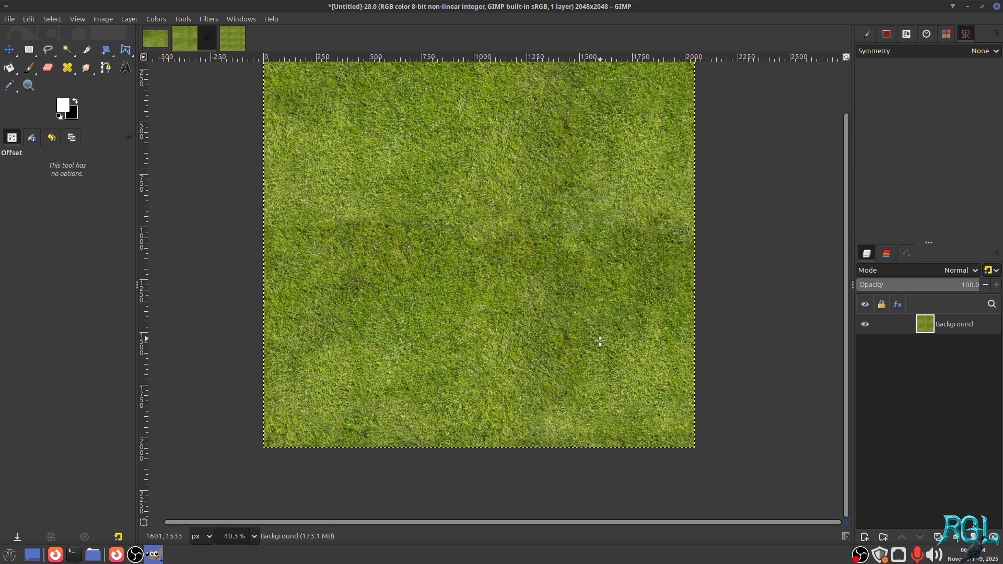
{"action": "left_click_drag", "start_coordinate": [601, 341], "coordinate": [581, 392]}
{"action": "key", "text": "ctrl+z"}
Step: Clone grass over the pale seam running across the centre of the texture, around x 1000–1400 and y 1050 px
{"action": "key", "text": "h"}
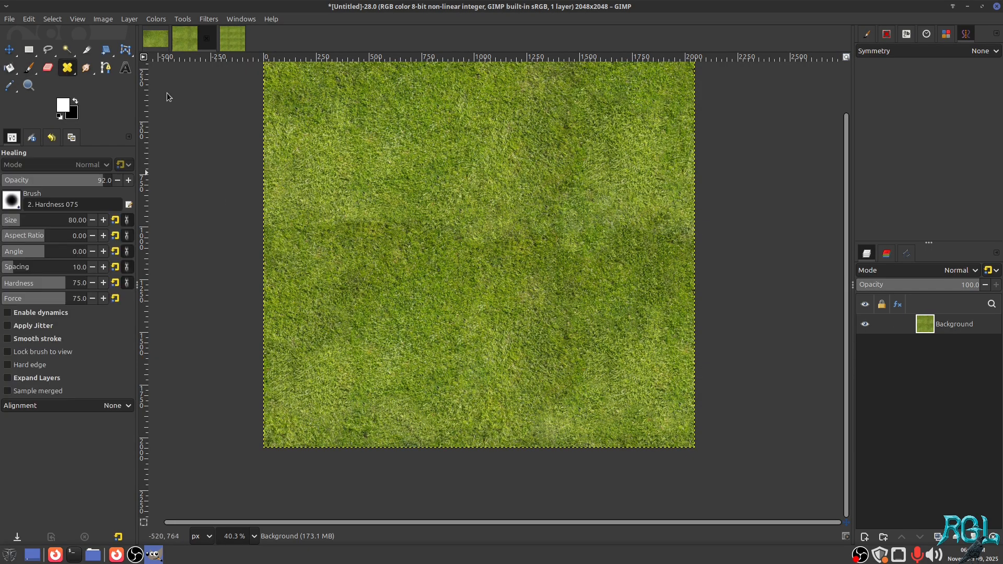
{"action": "scroll", "coordinate": [465, 315], "scroll_direction": "up", "scroll_amount": 4}
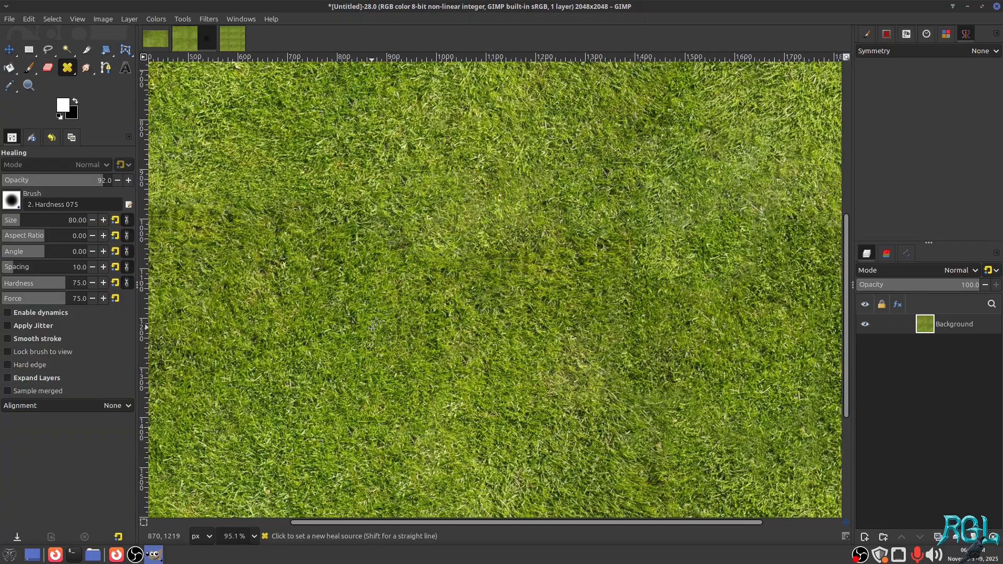
{"action": "key", "text": "c"}
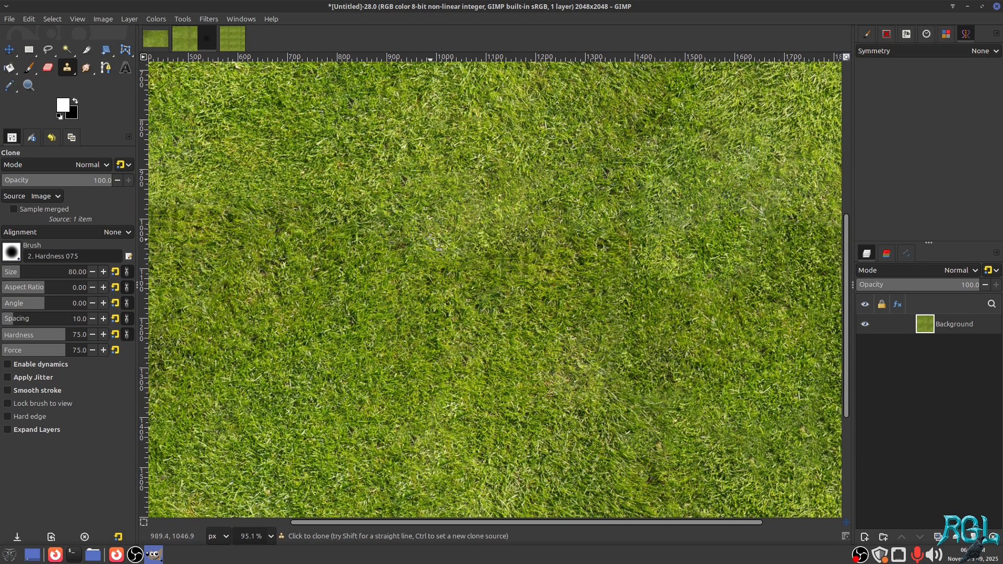
{"action": "mouse_move", "coordinate": [438, 229]}
{"action": "left_mouse_down"}
{"action": "mouse_move", "coordinate": [459, 191]}
{"action": "mouse_move", "coordinate": [443, 211]}
{"action": "mouse_move", "coordinate": [495, 199]}
{"action": "mouse_move", "coordinate": [534, 211]}
{"action": "mouse_move", "coordinate": [481, 259]}
{"action": "mouse_move", "coordinate": [534, 206]}
{"action": "mouse_move", "coordinate": [567, 205]}
{"action": "mouse_move", "coordinate": [653, 247]}
{"action": "left_mouse_up"}
{"action": "scroll", "coordinate": [790, 377], "scroll_direction": "right", "scroll_amount": 4}
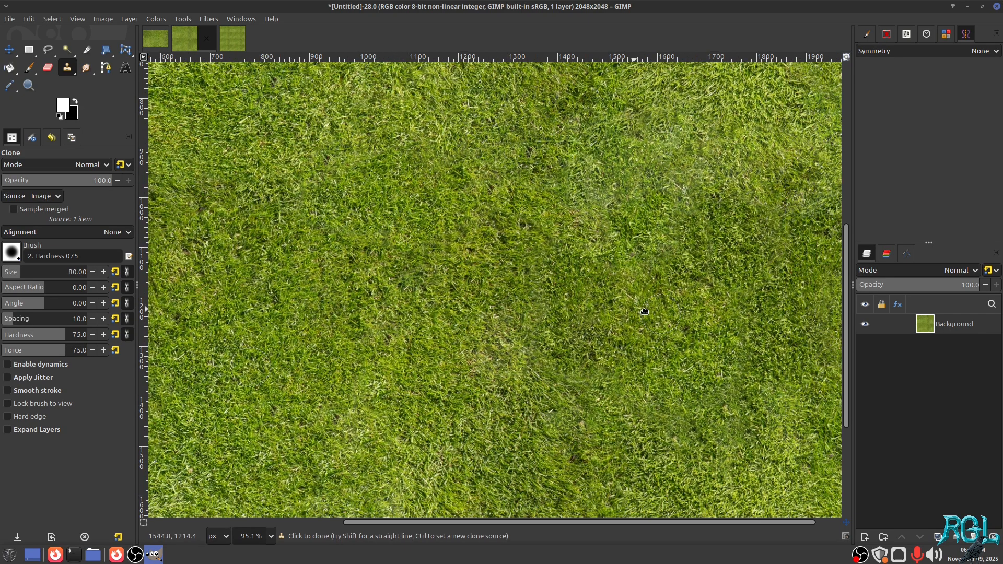
Step: Clone grass over the uneven patches around x 1400–1450, y 950–1050 px and x 1080–1250, y 950 px
{"action": "left_click", "coordinate": [764, 348], "text": "ctrl"}
{"action": "mouse_move", "coordinate": [557, 222]}
{"action": "left_mouse_down"}
{"action": "mouse_move", "coordinate": [581, 240]}
{"action": "mouse_move", "coordinate": [582, 224]}
{"action": "mouse_move", "coordinate": [614, 206]}
{"action": "mouse_move", "coordinate": [633, 259]}
{"action": "mouse_move", "coordinate": [650, 184]}
{"action": "mouse_move", "coordinate": [593, 168]}
{"action": "left_mouse_up"}
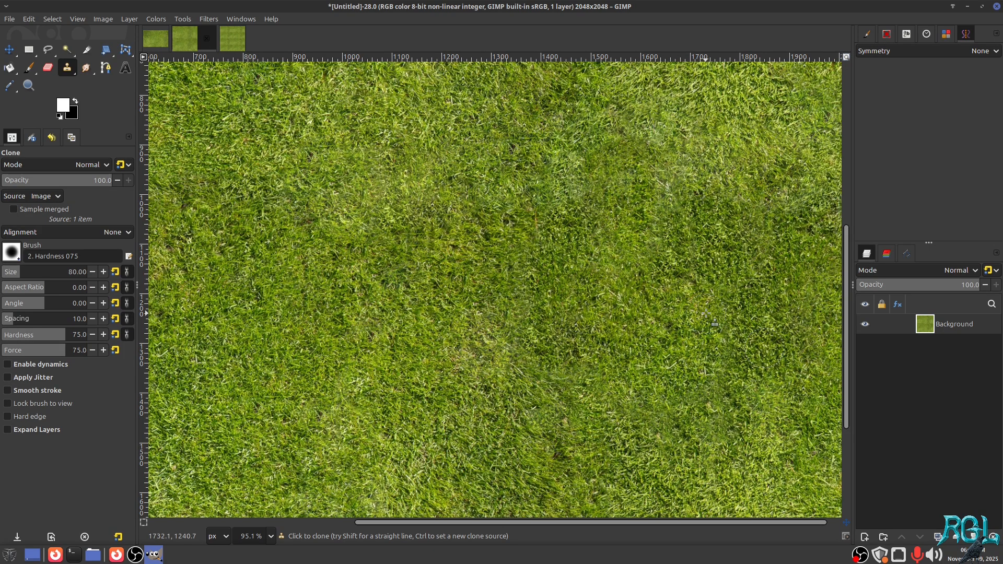
{"action": "scroll", "coordinate": [706, 314], "scroll_direction": "right", "scroll_amount": 5}
{"action": "scroll", "coordinate": [706, 314], "scroll_direction": "down", "scroll_amount": 1}
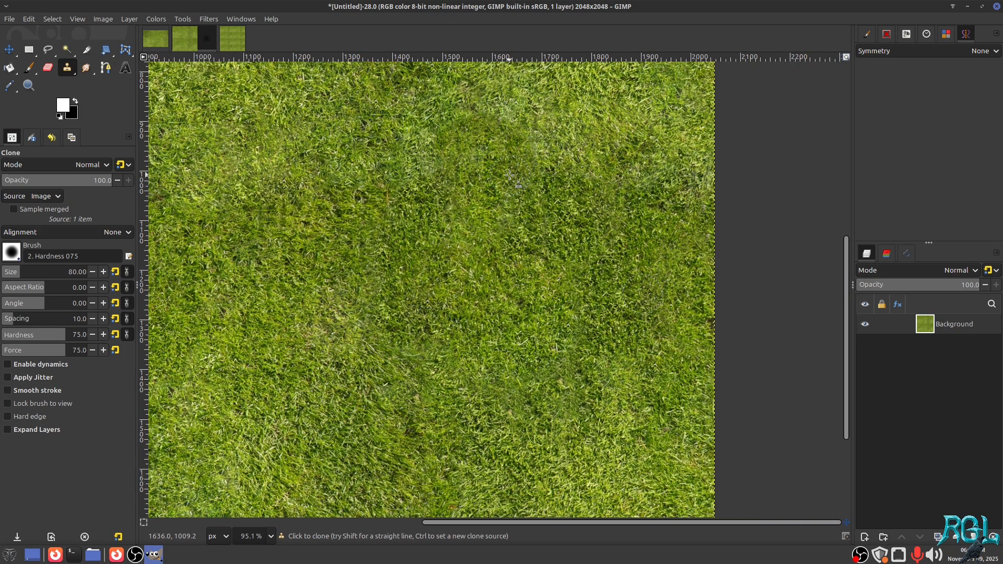
{"action": "scroll", "coordinate": [509, 175], "scroll_direction": "left", "scroll_amount": 2}
{"action": "scroll", "coordinate": [510, 175], "scroll_direction": "up", "scroll_amount": 2}
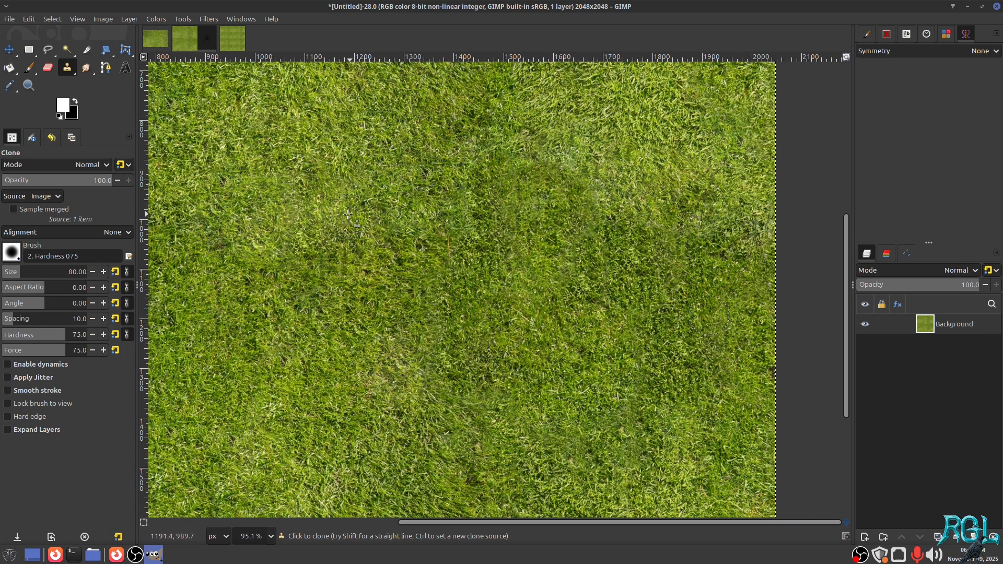
{"action": "mouse_move", "coordinate": [293, 195]}
{"action": "left_mouse_down"}
{"action": "mouse_move", "coordinate": [191, 280]}
{"action": "mouse_move", "coordinate": [306, 253]}
{"action": "mouse_move", "coordinate": [322, 237]}
{"action": "mouse_move", "coordinate": [275, 255]}
{"action": "mouse_move", "coordinate": [380, 188]}
{"action": "left_mouse_up"}
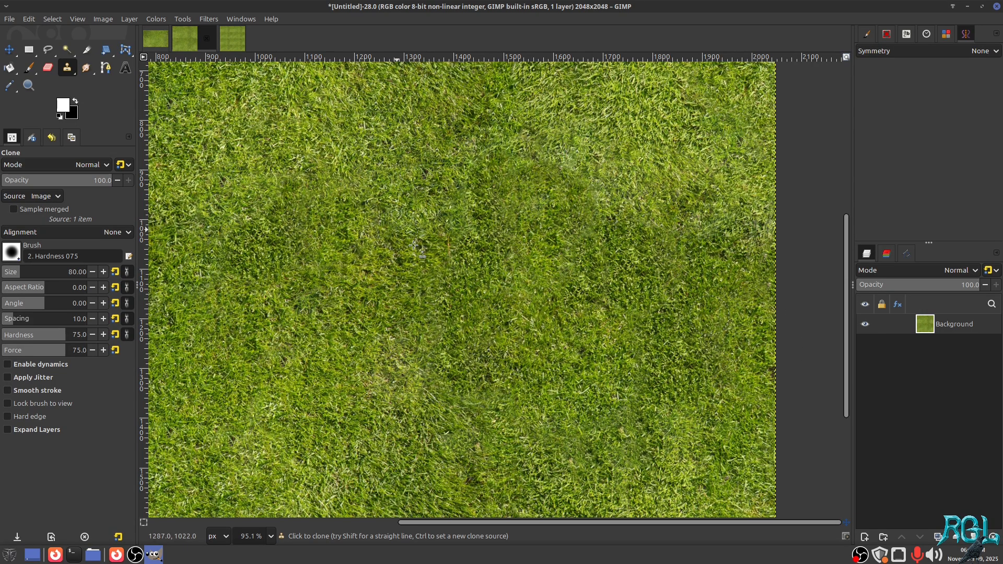
Step: Clone paler grass over the dark area around x 1600, y 1350–1450 px
{"action": "scroll", "coordinate": [414, 245], "scroll_direction": "down", "scroll_amount": 4}
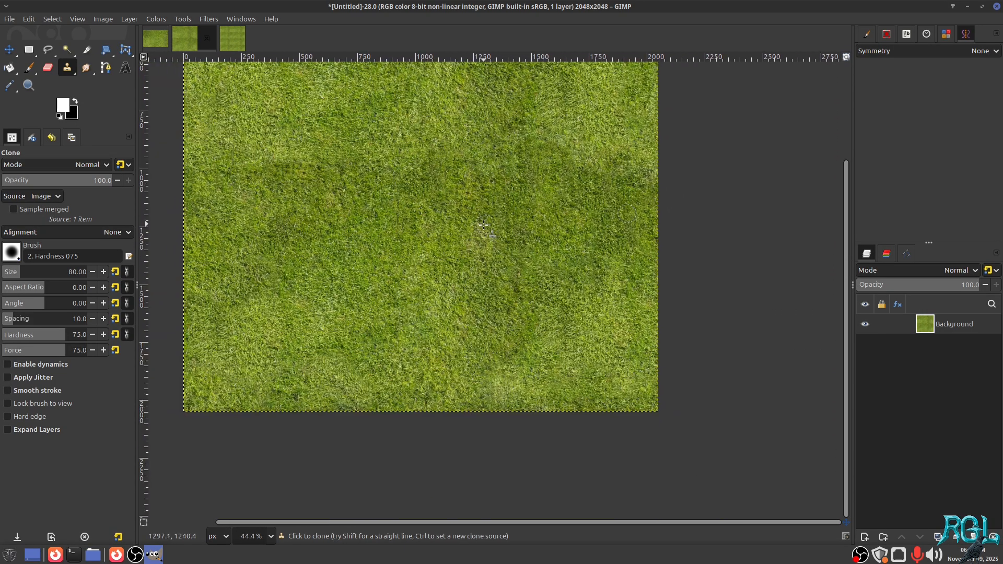
{"action": "mouse_move", "coordinate": [554, 245]}
{"action": "left_mouse_down"}
{"action": "mouse_move", "coordinate": [609, 340]}
{"action": "mouse_move", "coordinate": [550, 270]}
{"action": "left_mouse_up"}
{"action": "left_click", "coordinate": [604, 340], "text": "ctrl"}
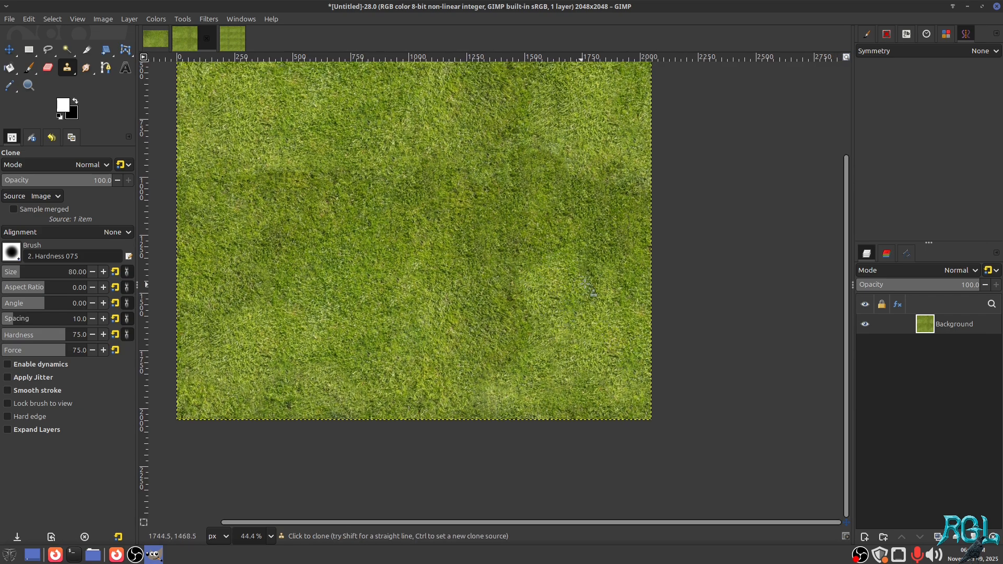
Step: Tile the retouched texture into a new 4096 × 4096 px image and check the repeats for visible seams and bands
{"action": "right_click", "coordinate": [337, 168]}
{"action": "mouse_move", "coordinate": [400, 281]}
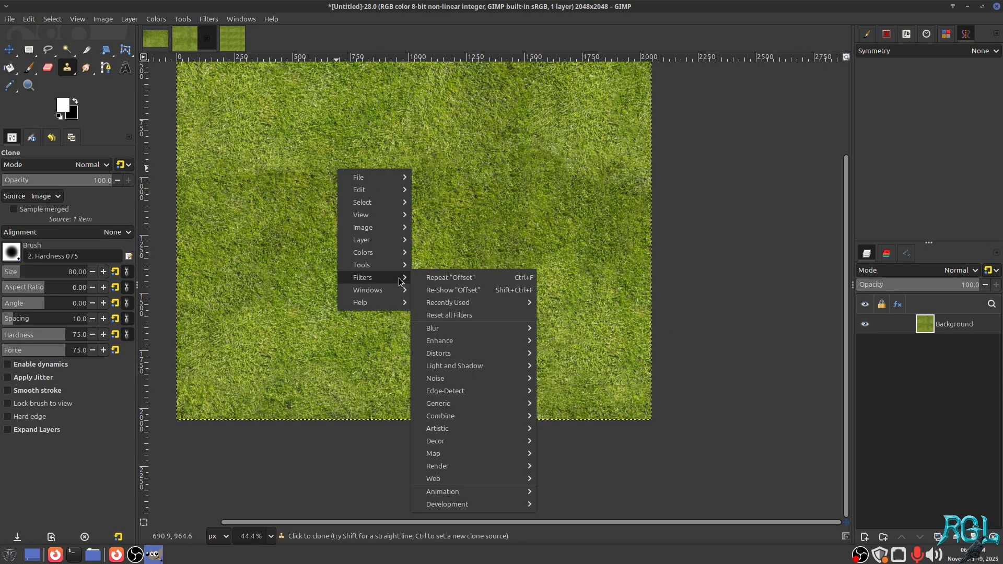
{"action": "mouse_move", "coordinate": [465, 303]}
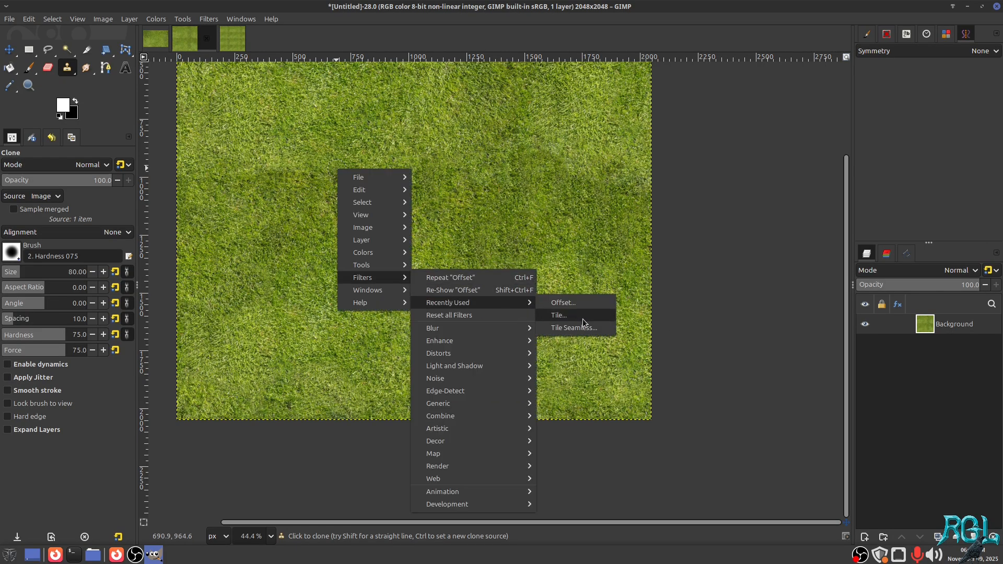
{"action": "left_click", "coordinate": [583, 319]}
{"action": "left_click", "coordinate": [573, 320]}
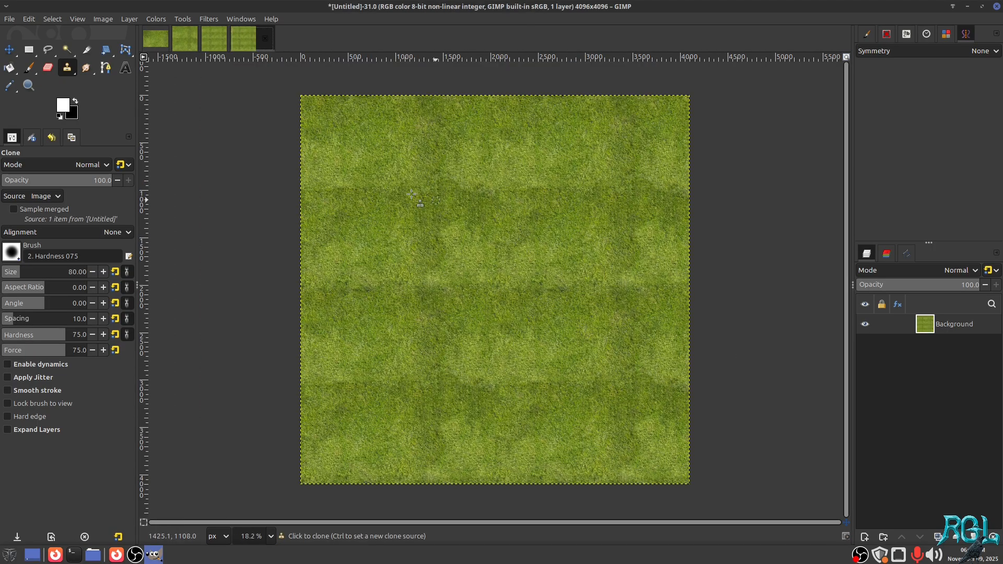
{"action": "scroll", "coordinate": [367, 191], "scroll_direction": "up", "scroll_amount": 3}
{"action": "scroll", "coordinate": [371, 191], "scroll_direction": "down", "scroll_amount": 3}
{"action": "left_click_drag", "start_coordinate": [484, 306], "coordinate": [454, 288]}
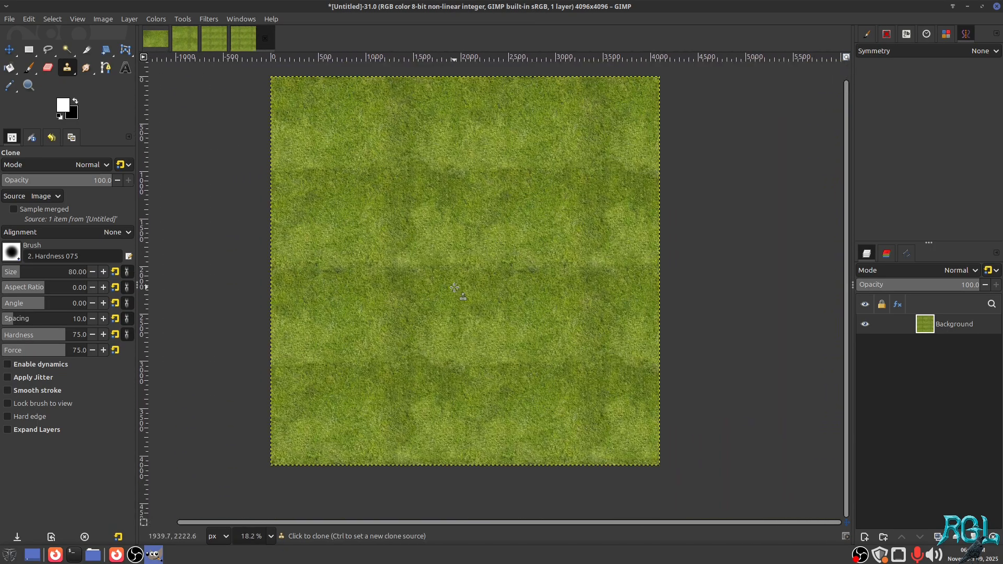
{"action": "scroll", "coordinate": [345, 214], "scroll_direction": "up", "scroll_amount": 5}
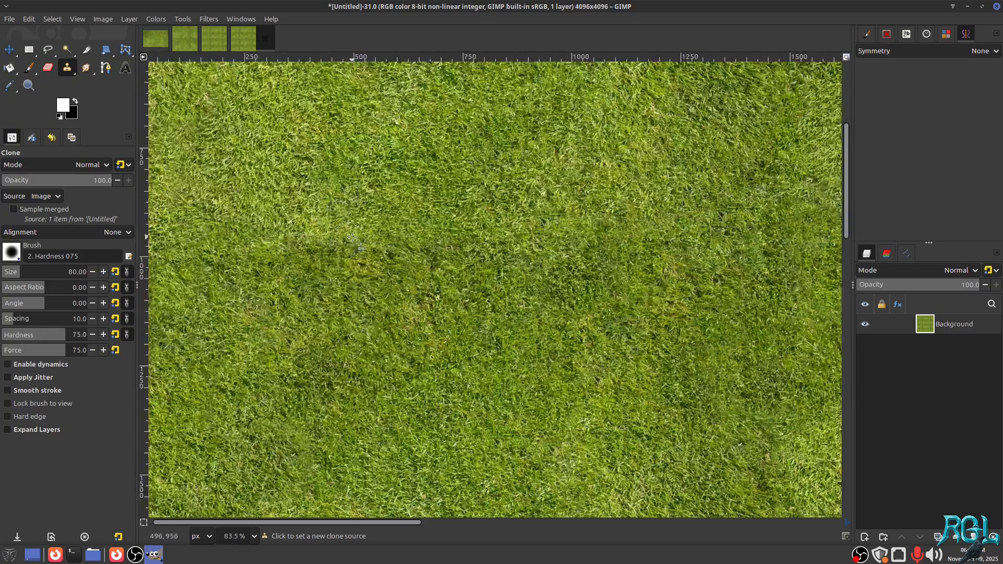
{"action": "left_click_drag", "start_coordinate": [399, 226], "coordinate": [500, 279]}
Step: Return to the 2048 px texture and clone grass over the tonal edge around x 320–520, y 830–980 px
{"action": "left_click", "coordinate": [187, 41]}
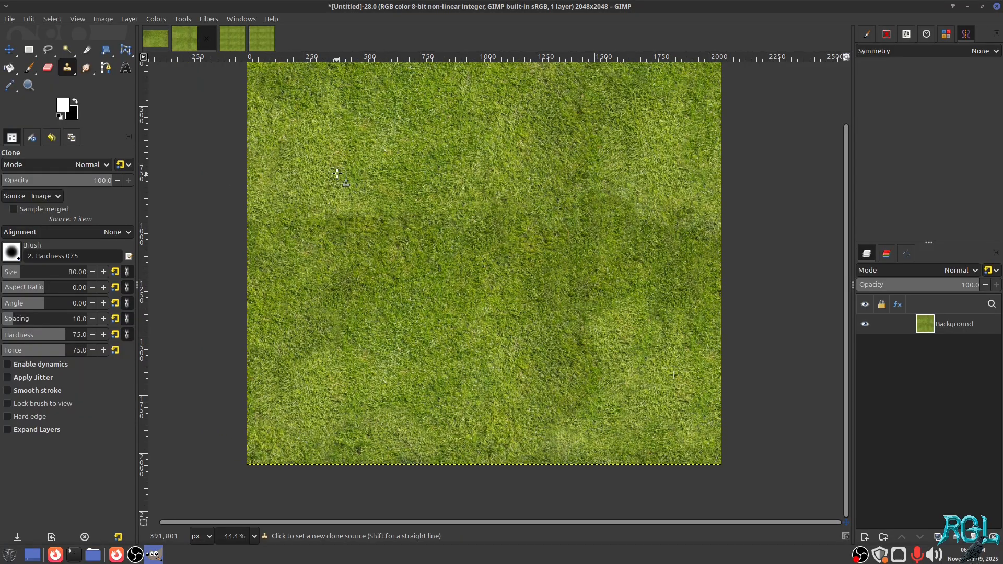
{"action": "scroll", "coordinate": [337, 172], "scroll_direction": "up", "scroll_amount": 3}
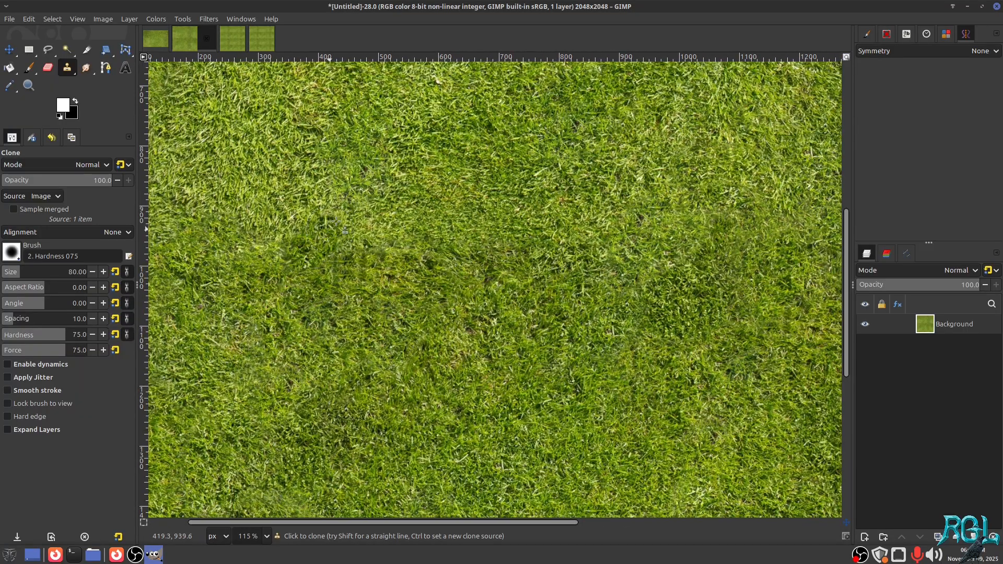
{"action": "mouse_move", "coordinate": [363, 183]}
{"action": "left_mouse_down"}
{"action": "mouse_move", "coordinate": [292, 247]}
{"action": "mouse_move", "coordinate": [351, 151]}
{"action": "mouse_move", "coordinate": [423, 264]}
{"action": "mouse_move", "coordinate": [391, 165]}
{"action": "left_mouse_up"}
{"action": "mouse_move", "coordinate": [267, 254]}
{"action": "left_mouse_down"}
{"action": "mouse_move", "coordinate": [327, 148]}
{"action": "mouse_move", "coordinate": [412, 192]}
{"action": "mouse_move", "coordinate": [462, 270]}
{"action": "mouse_move", "coordinate": [401, 185]}
{"action": "mouse_move", "coordinate": [343, 234]}
{"action": "left_mouse_up"}
{"action": "scroll", "coordinate": [533, 253], "scroll_direction": "down", "scroll_amount": 5}
{"action": "scroll", "coordinate": [533, 253], "scroll_direction": "down", "scroll_amount": 5}
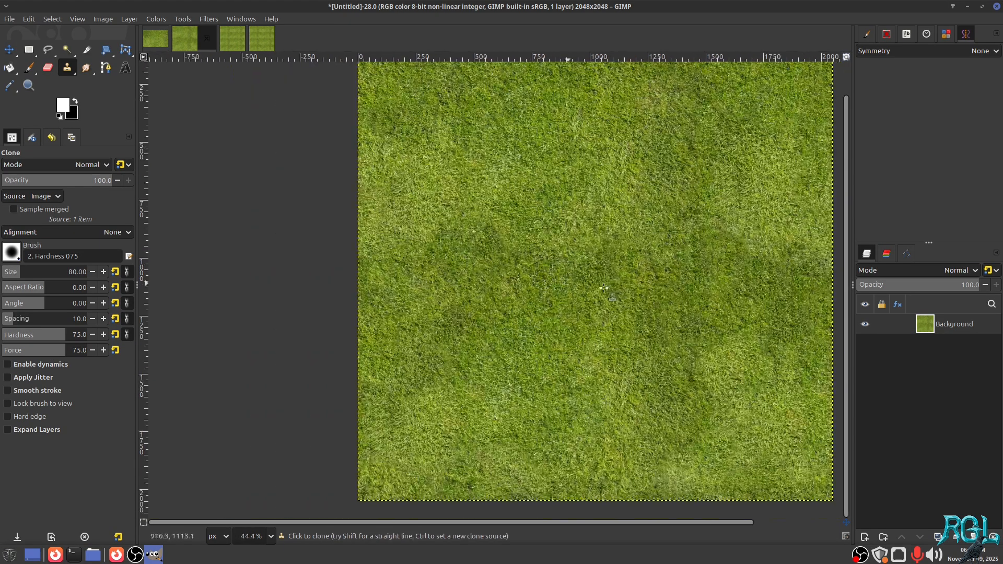
Step: Heal the edge of the darker patch around x 320–530, y 870–1040 px with grass sampled near x 1320, y 1145 px
{"action": "key", "text": "h"}
{"action": "left_click", "coordinate": [663, 291], "text": "ctrl"}
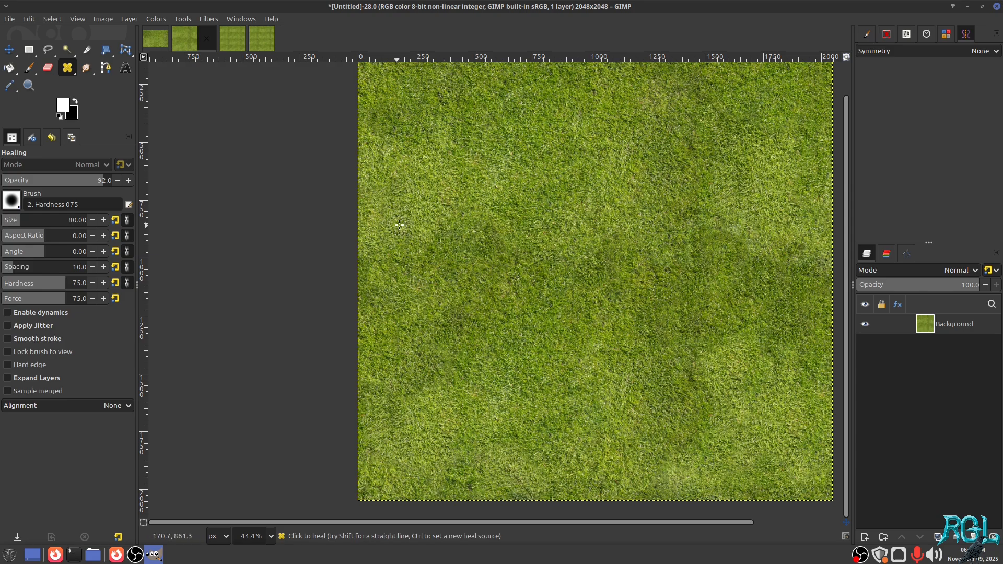
{"action": "mouse_move", "coordinate": [431, 266]}
{"action": "left_mouse_down"}
{"action": "mouse_move", "coordinate": [454, 233]}
{"action": "mouse_move", "coordinate": [479, 226]}
{"action": "left_mouse_up"}
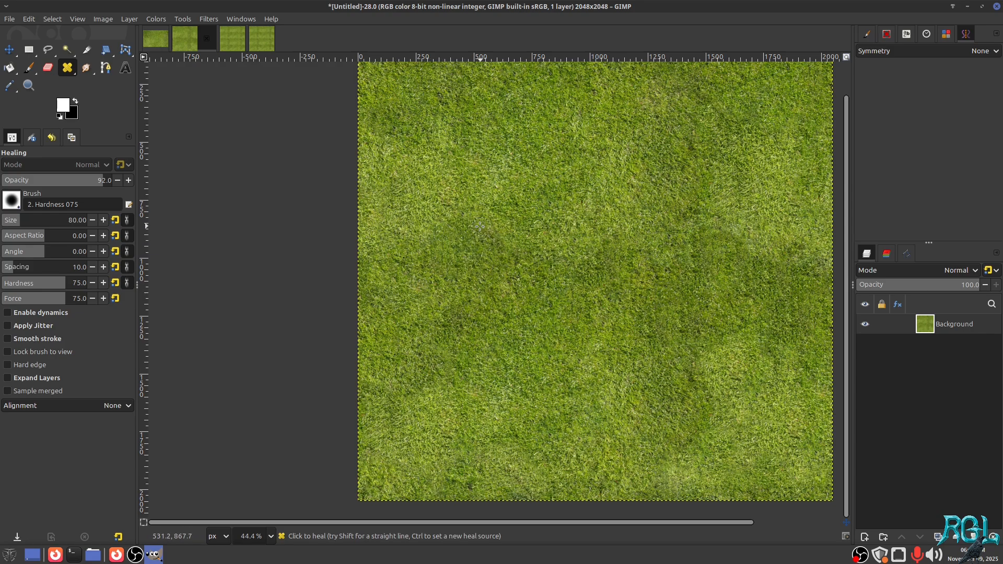
{"action": "scroll", "coordinate": [575, 211], "scroll_direction": "up", "scroll_amount": 11}
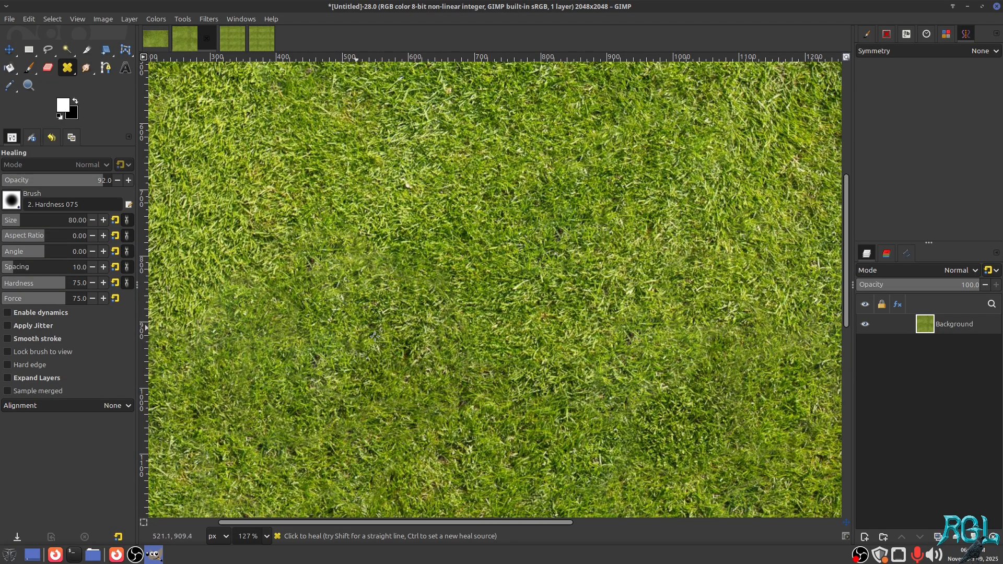
{"action": "scroll", "coordinate": [525, 293], "scroll_direction": "down", "scroll_amount": 6}
{"action": "scroll", "coordinate": [526, 293], "scroll_direction": "down", "scroll_amount": 9}
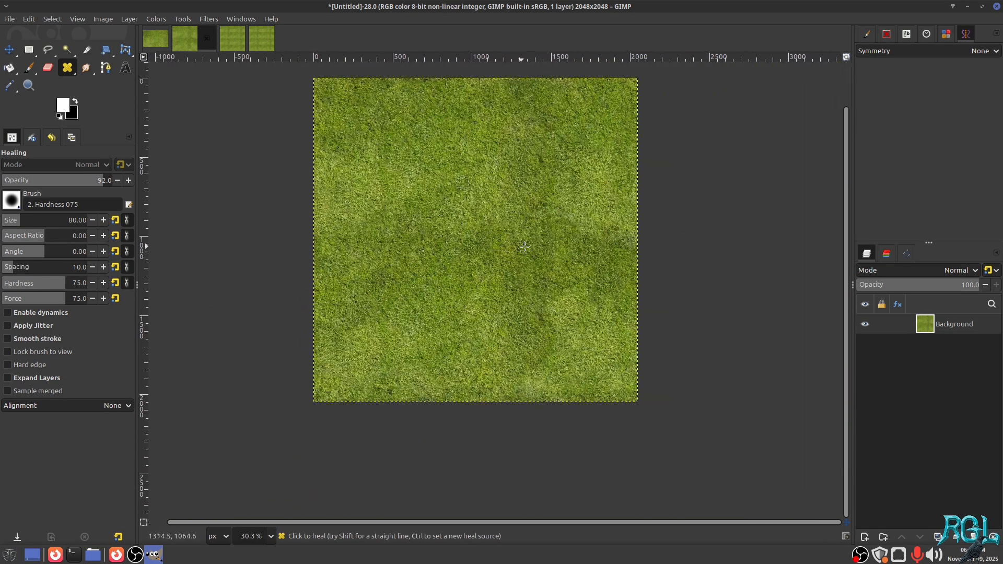
{"action": "scroll", "coordinate": [583, 234], "scroll_direction": "up", "scroll_amount": 10}
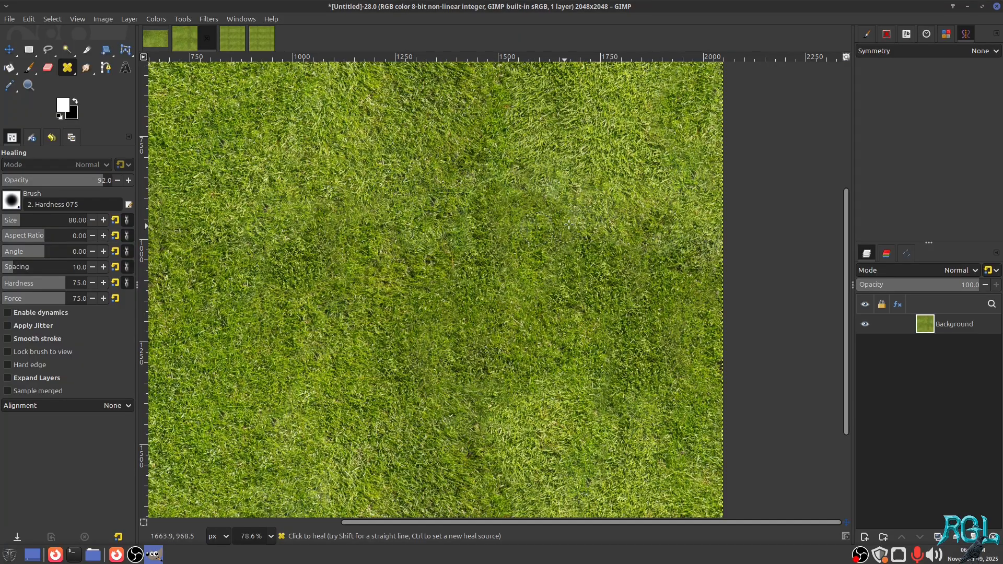
Step: Close both 4096 px tiled preview images and discard their changes
{"action": "left_click", "coordinate": [241, 36]}
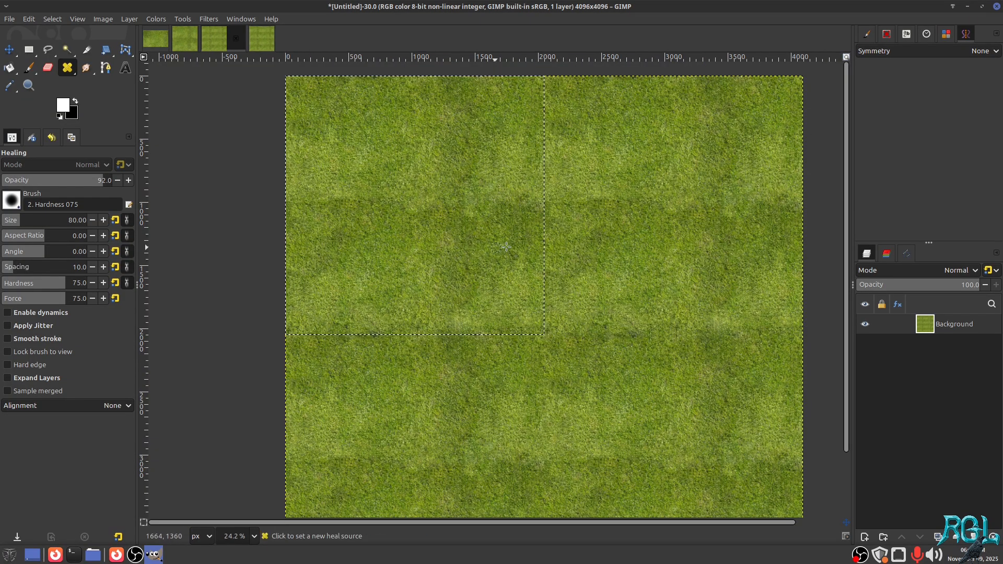
{"action": "key", "text": "ctrl+w"}
{"action": "left_click", "coordinate": [606, 317]}
{"action": "left_click", "coordinate": [233, 34]}
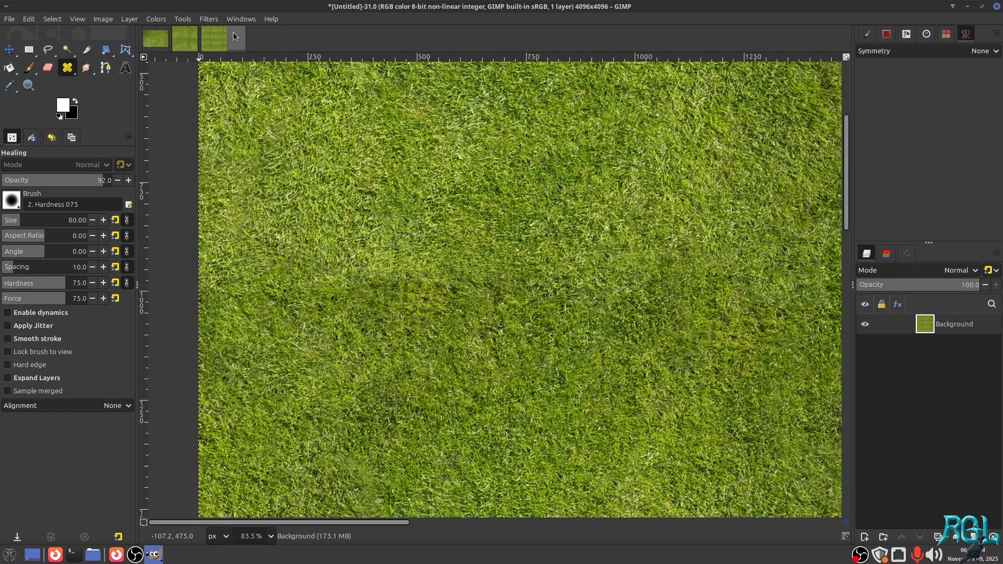
{"action": "key", "text": "ctrl+w"}
{"action": "left_click", "coordinate": [609, 316]}
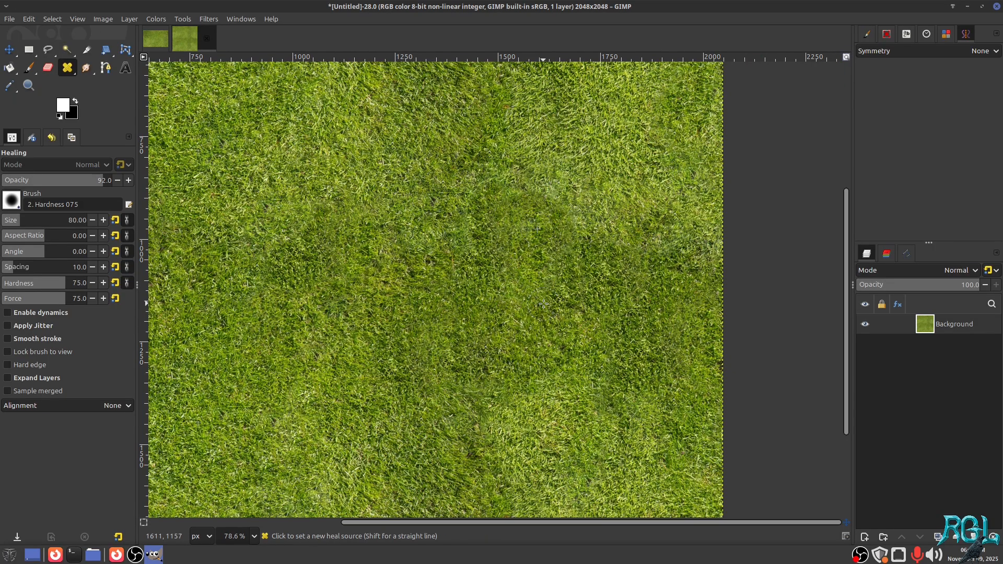
Step: Tile the healed texture again into a fresh 4096 × 4096 px preview image
{"action": "scroll", "coordinate": [542, 300], "scroll_direction": "down", "scroll_amount": 6}
{"action": "left_click_drag", "start_coordinate": [442, 270], "coordinate": [470, 274]}
{"action": "right_click", "coordinate": [494, 246]}
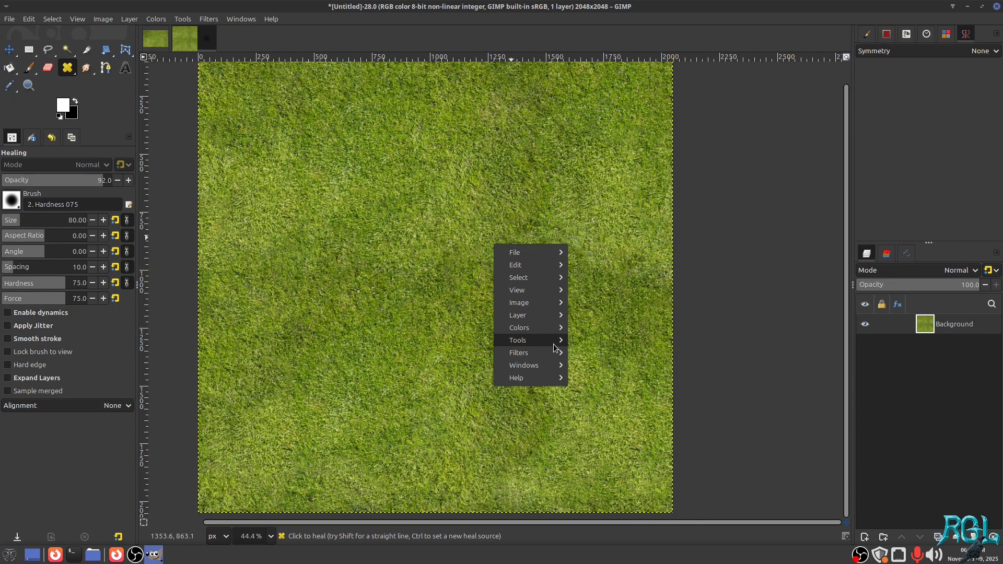
{"action": "mouse_move", "coordinate": [543, 353]}
{"action": "left_click", "coordinate": [612, 314]}
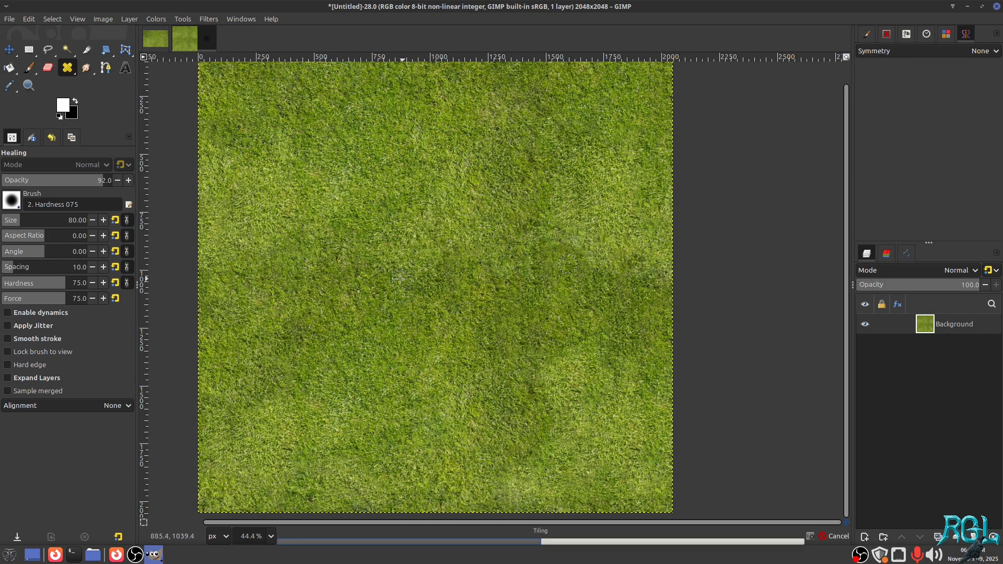
Step: Examine the tiled preview for repeating light and dark bands, and close it without keeping its changes
{"action": "scroll", "coordinate": [411, 261], "scroll_direction": "up", "scroll_amount": 4}
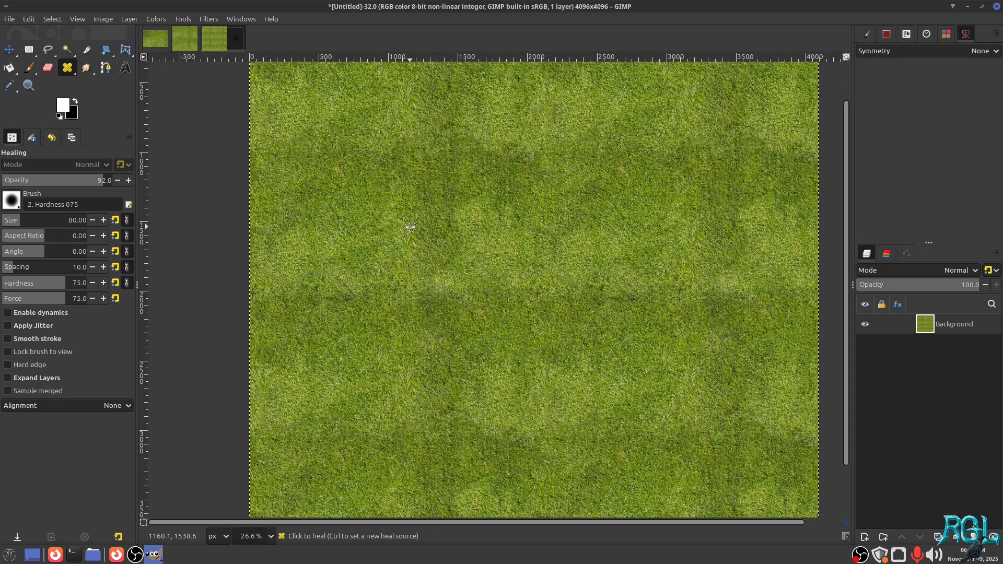
{"action": "left_click_drag", "start_coordinate": [414, 244], "coordinate": [444, 303]}
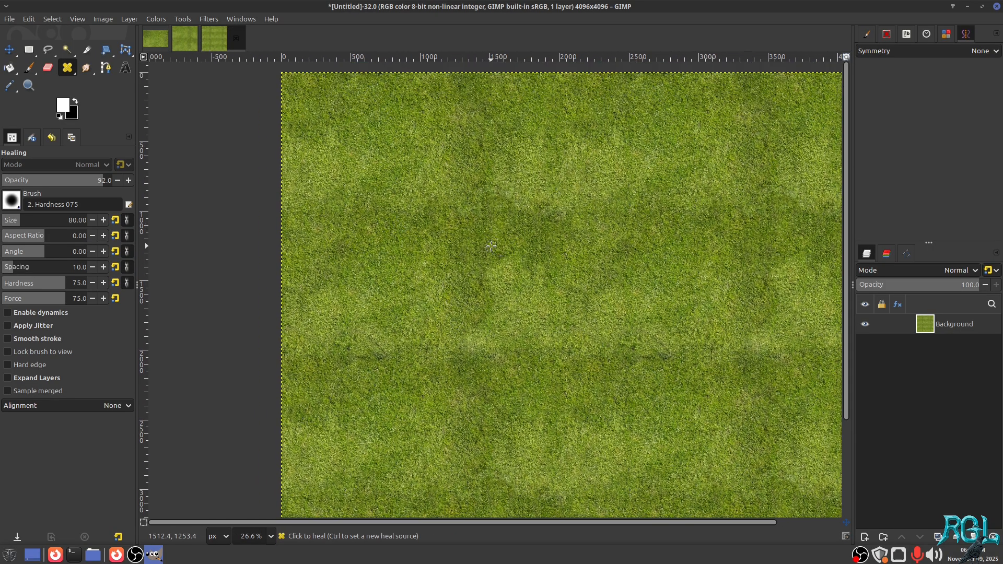
{"action": "left_click_drag", "start_coordinate": [492, 246], "coordinate": [496, 250]}
{"action": "scroll", "coordinate": [346, 220], "scroll_direction": "up", "scroll_amount": 8}
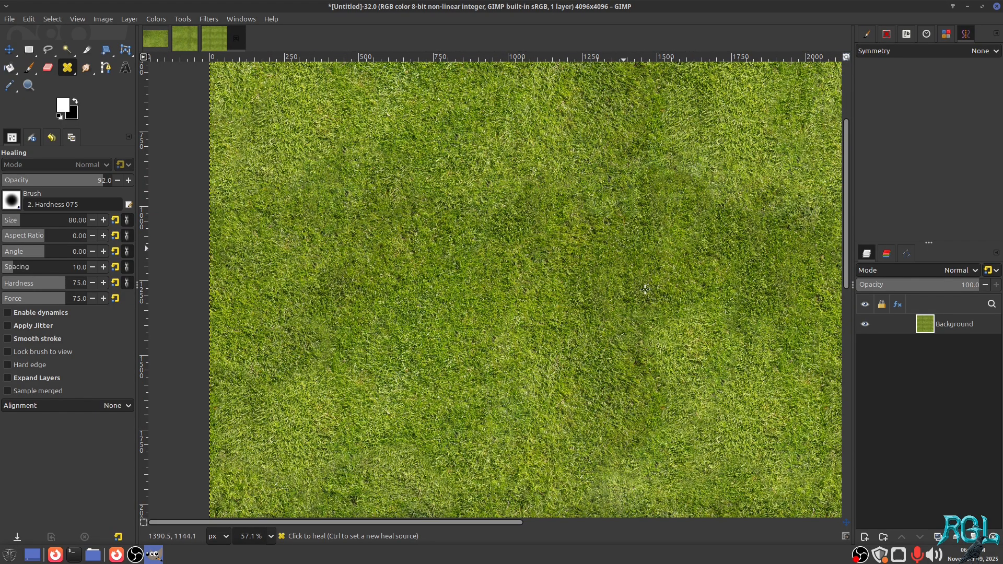
{"action": "scroll", "coordinate": [565, 295], "scroll_direction": "down", "scroll_amount": 5}
{"action": "scroll", "coordinate": [499, 234], "scroll_direction": "up", "scroll_amount": 1}
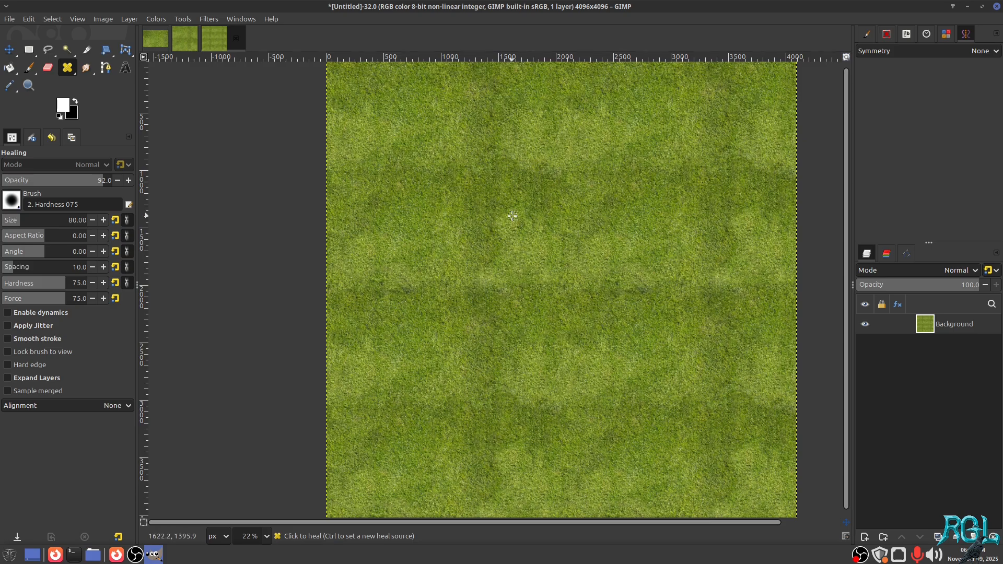
{"action": "key", "text": "ctrl+w"}
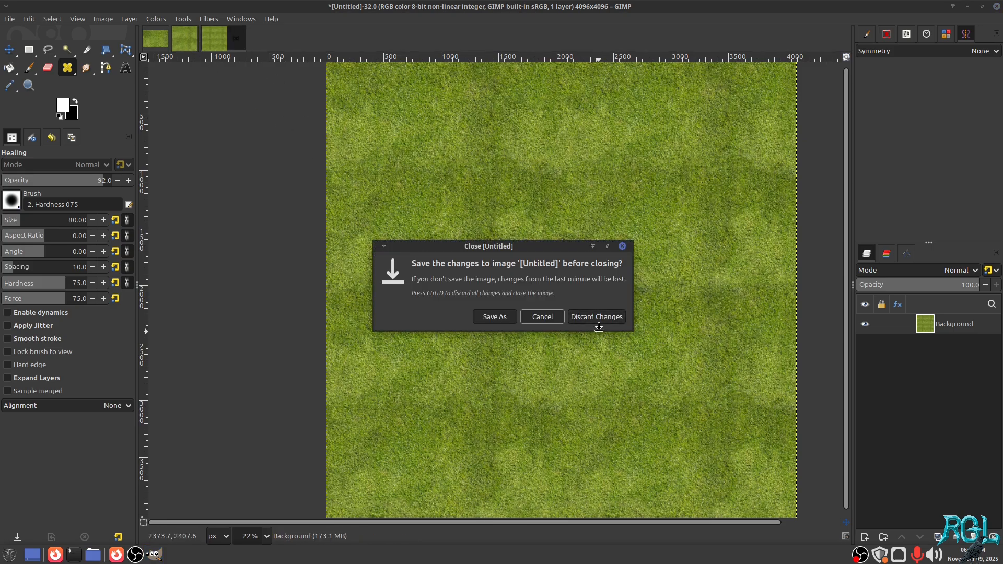
{"action": "left_click", "coordinate": [604, 321]}
Step: Examine the 2048 px grass texture for remaining uneven light and dark areas around its middle band
{"action": "left_click_drag", "start_coordinate": [386, 236], "coordinate": [475, 240]}
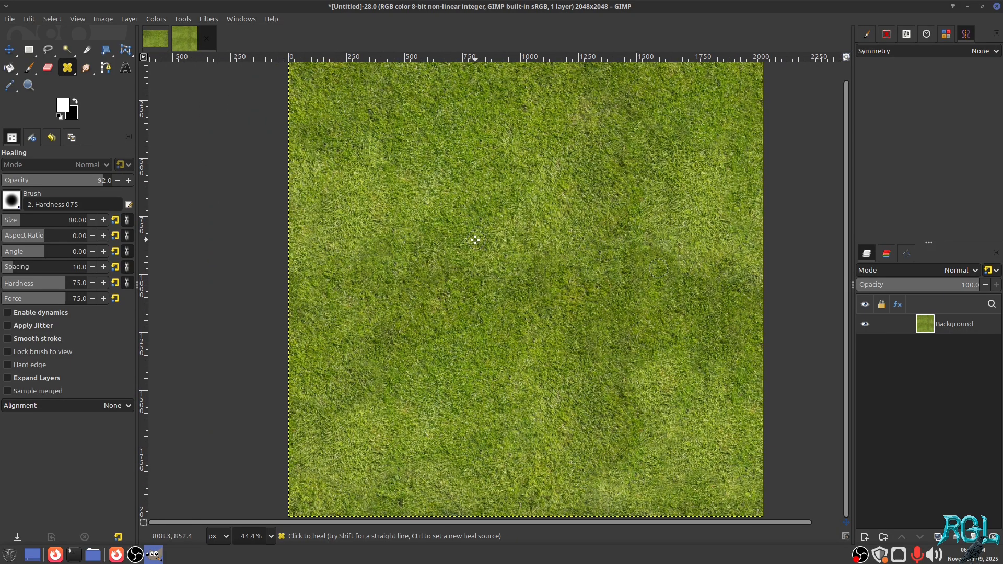
{"action": "scroll", "coordinate": [439, 224], "scroll_direction": "up", "scroll_amount": 2}
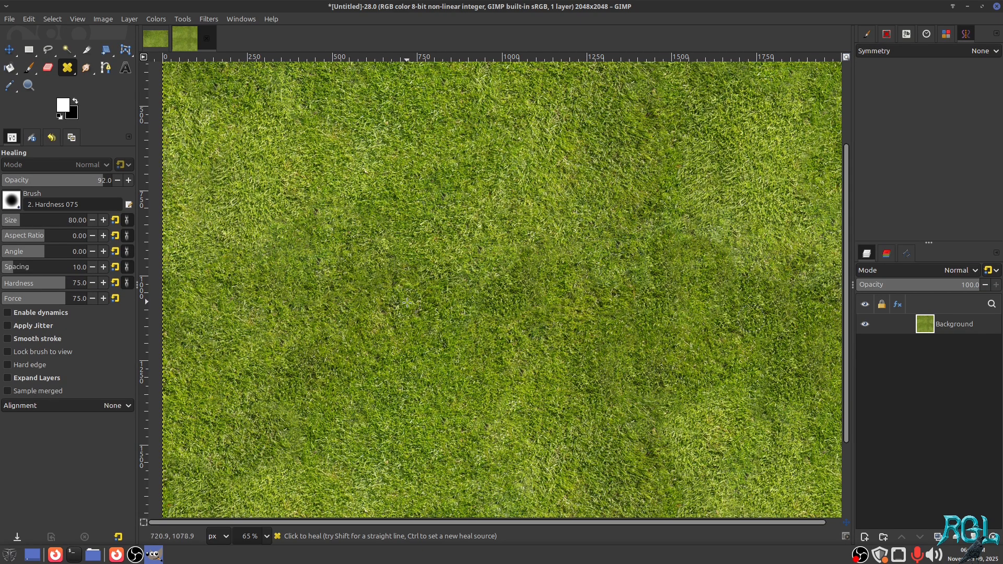
{"action": "left_click_drag", "start_coordinate": [233, 303], "coordinate": [301, 250]}
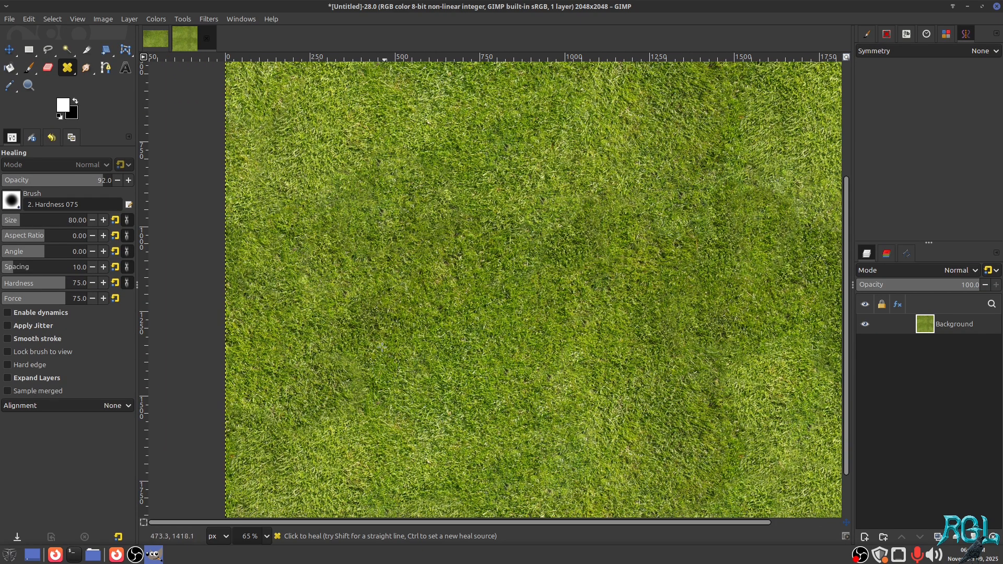
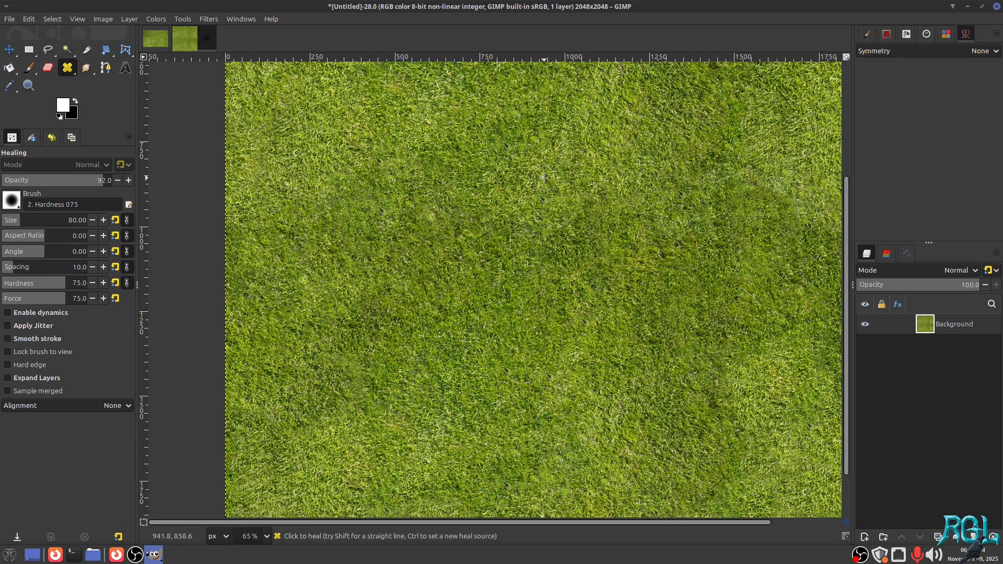
{"action": "scroll", "coordinate": [544, 177], "scroll_direction": "up", "scroll_amount": 3}
{"action": "scroll", "coordinate": [544, 178], "scroll_direction": "left", "scroll_amount": 2}
{"action": "left_click_drag", "start_coordinate": [409, 220], "coordinate": [430, 264]}
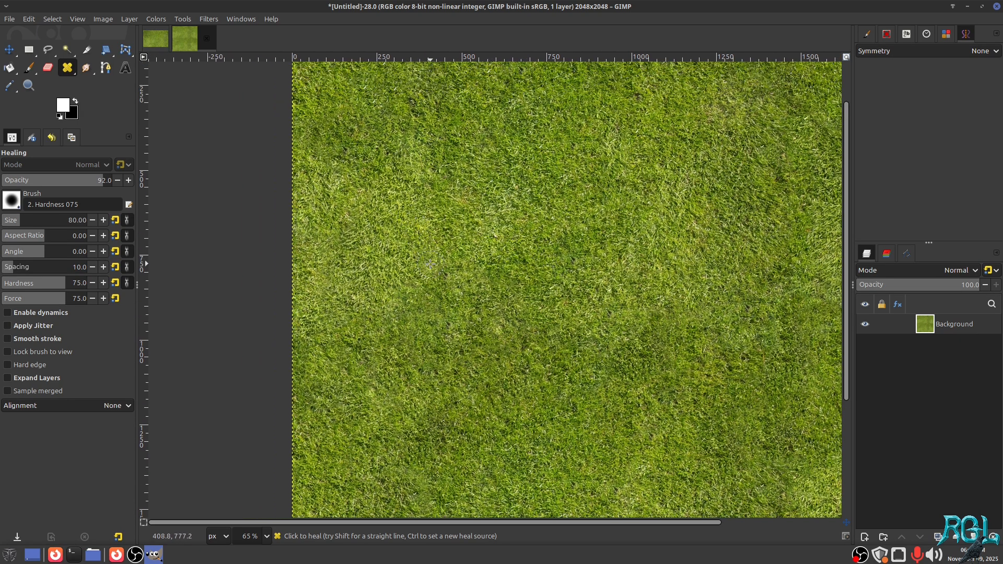
{"action": "scroll", "coordinate": [515, 224], "scroll_direction": "right", "scroll_amount": 5}
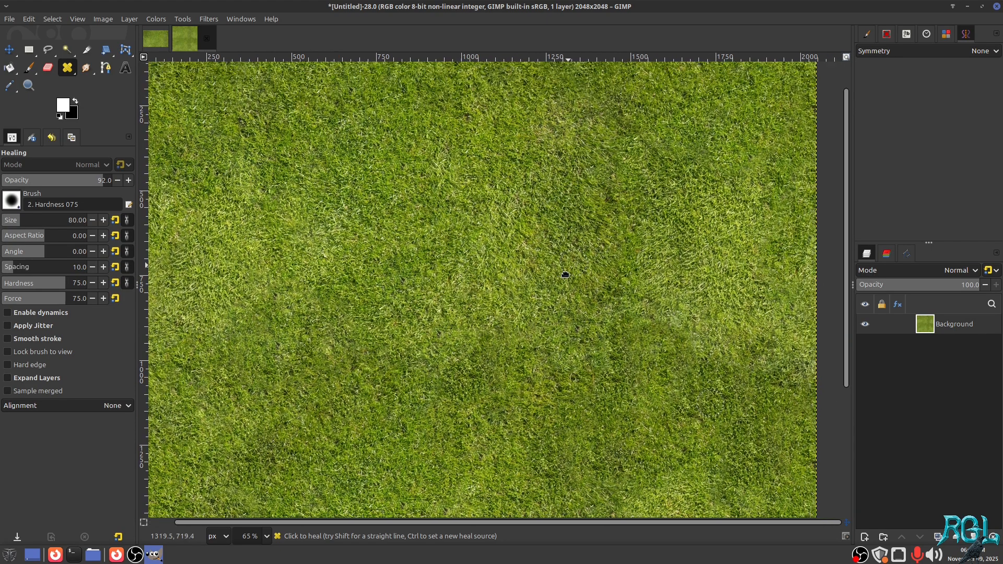
Step: Heal uneven patches in the grass texture's upper middle and toward its right side, around y 700–950 px, from a new grass source
{"action": "scroll", "coordinate": [564, 274], "scroll_direction": "up", "scroll_amount": 1}
{"action": "mouse_move", "coordinate": [546, 120]}
{"action": "left_mouse_down"}
{"action": "mouse_move", "coordinate": [535, 164]}
{"action": "mouse_move", "coordinate": [558, 129]}
{"action": "mouse_move", "coordinate": [555, 262]}
{"action": "mouse_move", "coordinate": [476, 317]}
{"action": "mouse_move", "coordinate": [546, 122]}
{"action": "mouse_move", "coordinate": [555, 144]}
{"action": "mouse_move", "coordinate": [589, 125]}
{"action": "mouse_move", "coordinate": [503, 223]}
{"action": "mouse_move", "coordinate": [546, 192]}
{"action": "left_mouse_up"}
{"action": "left_click", "coordinate": [399, 352], "text": "ctrl"}
{"action": "mouse_move", "coordinate": [535, 267]}
{"action": "left_mouse_down"}
{"action": "mouse_move", "coordinate": [528, 263]}
{"action": "mouse_move", "coordinate": [556, 251]}
{"action": "mouse_move", "coordinate": [562, 285]}
{"action": "left_mouse_up"}
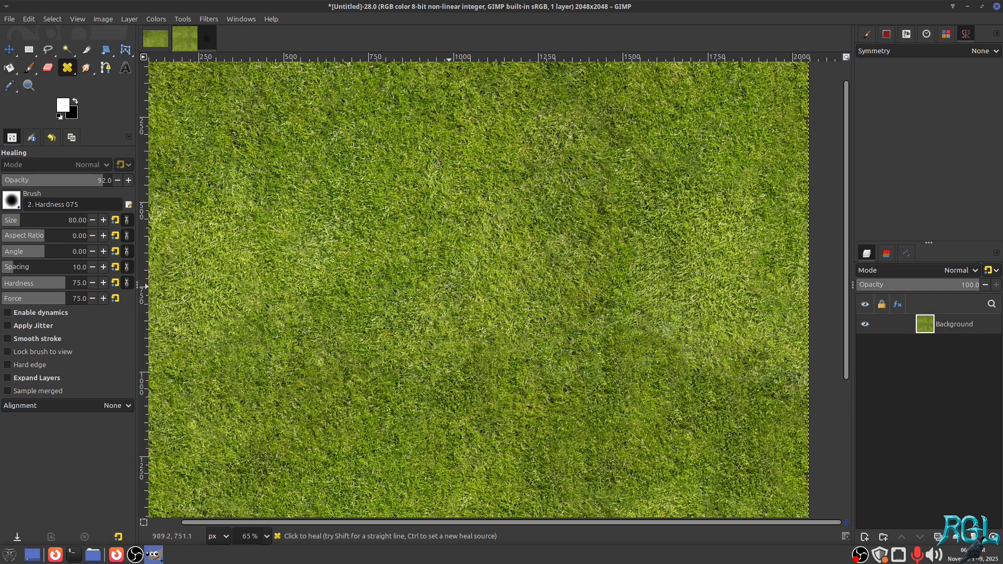
{"action": "scroll", "coordinate": [554, 370], "scroll_direction": "down", "scroll_amount": 4}
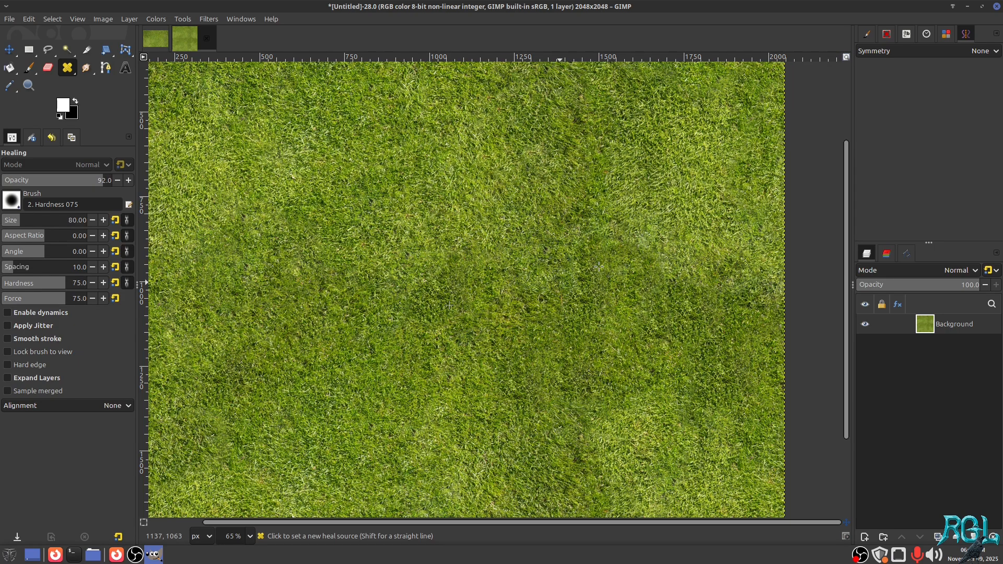
{"action": "mouse_move", "coordinate": [620, 243]}
{"action": "left_mouse_down"}
{"action": "mouse_move", "coordinate": [612, 205]}
{"action": "mouse_move", "coordinate": [657, 234]}
{"action": "mouse_move", "coordinate": [645, 232]}
{"action": "mouse_move", "coordinate": [624, 161]}
{"action": "mouse_move", "coordinate": [655, 250]}
{"action": "mouse_move", "coordinate": [679, 269]}
{"action": "left_mouse_up"}
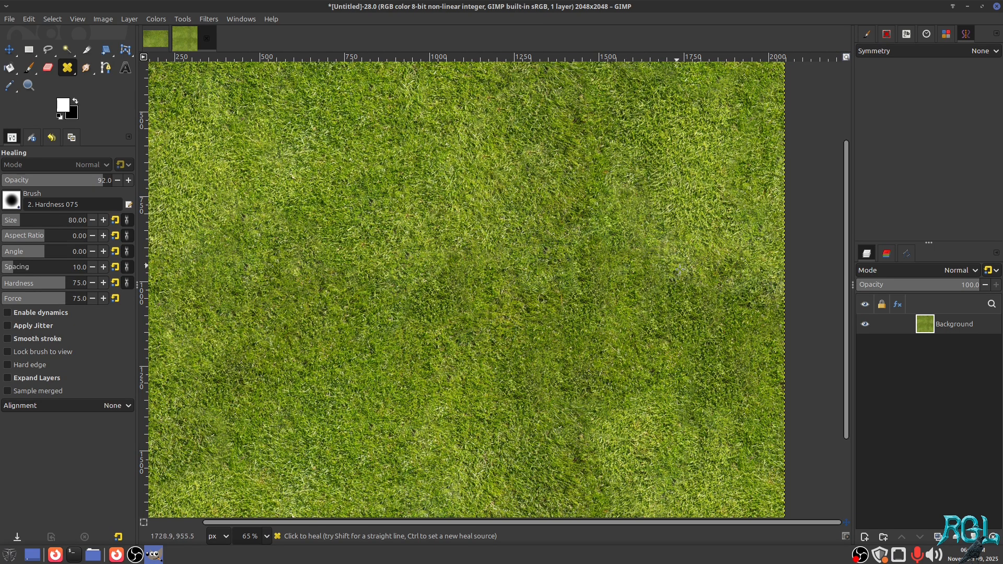
{"action": "scroll", "coordinate": [653, 290], "scroll_direction": "down", "scroll_amount": 4}
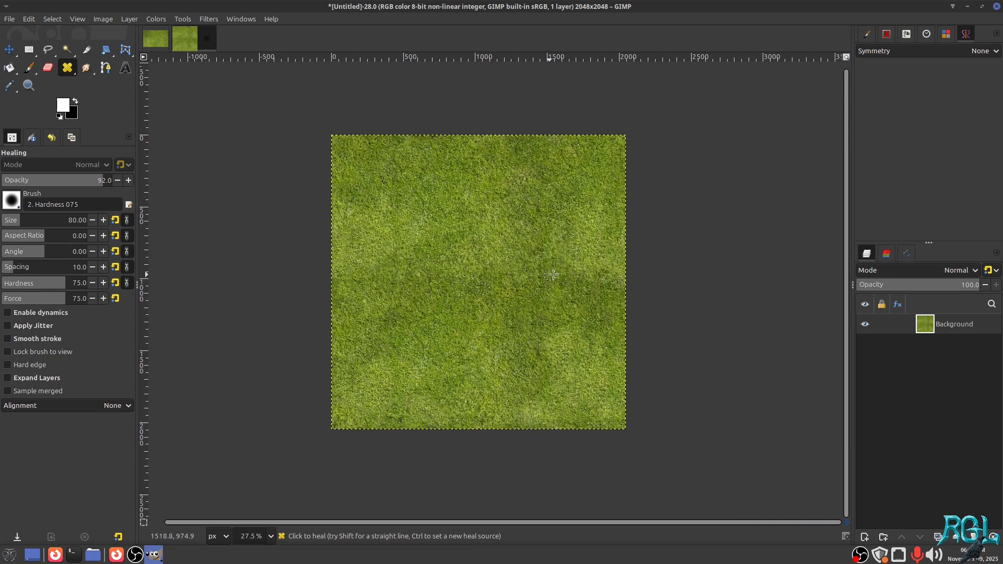
Step: Sample a lighter grass area and heal the dark patch just right of the texture's centre, around x 1350–1490 px
{"action": "scroll", "coordinate": [544, 298], "scroll_direction": "up", "scroll_amount": 1}
{"action": "scroll", "coordinate": [571, 324], "scroll_direction": "up", "scroll_amount": 1}
{"action": "scroll", "coordinate": [574, 383], "scroll_direction": "up", "scroll_amount": 2}
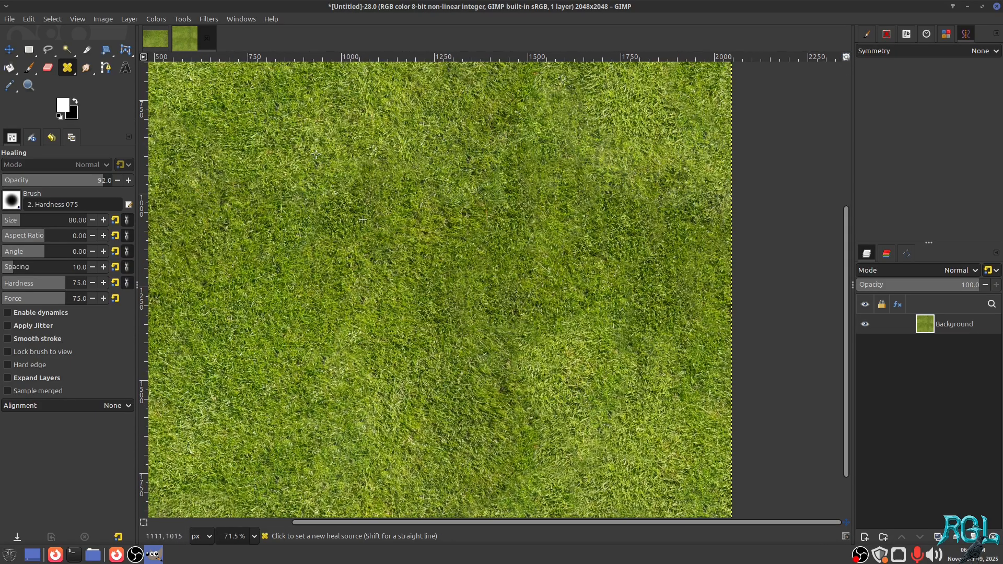
{"action": "left_click", "coordinate": [287, 105], "text": "ctrl"}
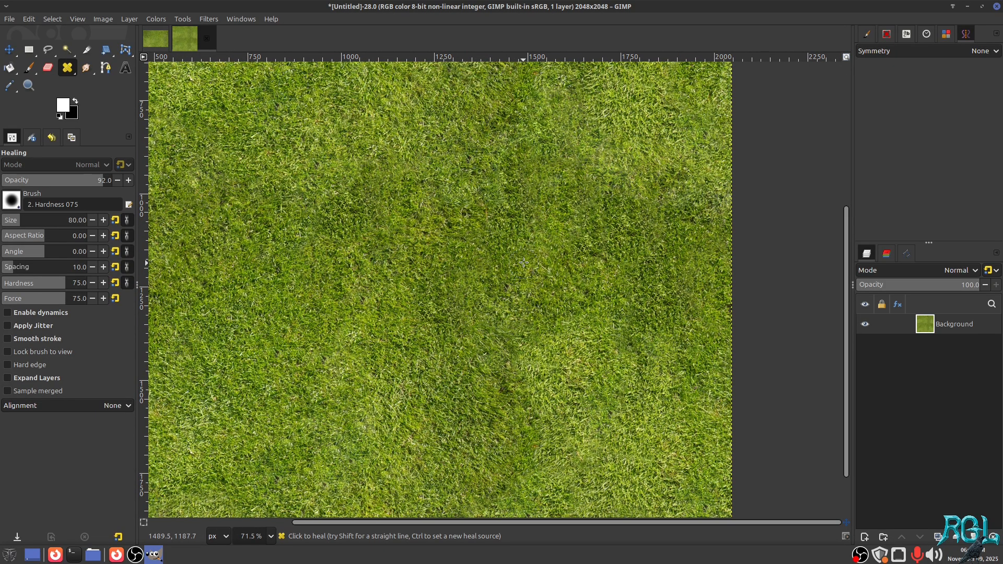
{"action": "mouse_move", "coordinate": [508, 222]}
{"action": "left_mouse_down"}
{"action": "mouse_move", "coordinate": [498, 330]}
{"action": "mouse_move", "coordinate": [513, 261]}
{"action": "mouse_move", "coordinate": [520, 297]}
{"action": "left_mouse_up"}
{"action": "mouse_move", "coordinate": [493, 241]}
{"action": "left_mouse_down"}
{"action": "mouse_move", "coordinate": [456, 337]}
{"action": "mouse_move", "coordinate": [490, 233]}
{"action": "mouse_move", "coordinate": [498, 341]}
{"action": "mouse_move", "coordinate": [461, 274]}
{"action": "mouse_move", "coordinate": [461, 311]}
{"action": "left_mouse_up"}
{"action": "scroll", "coordinate": [540, 261], "scroll_direction": "down", "scroll_amount": 3}
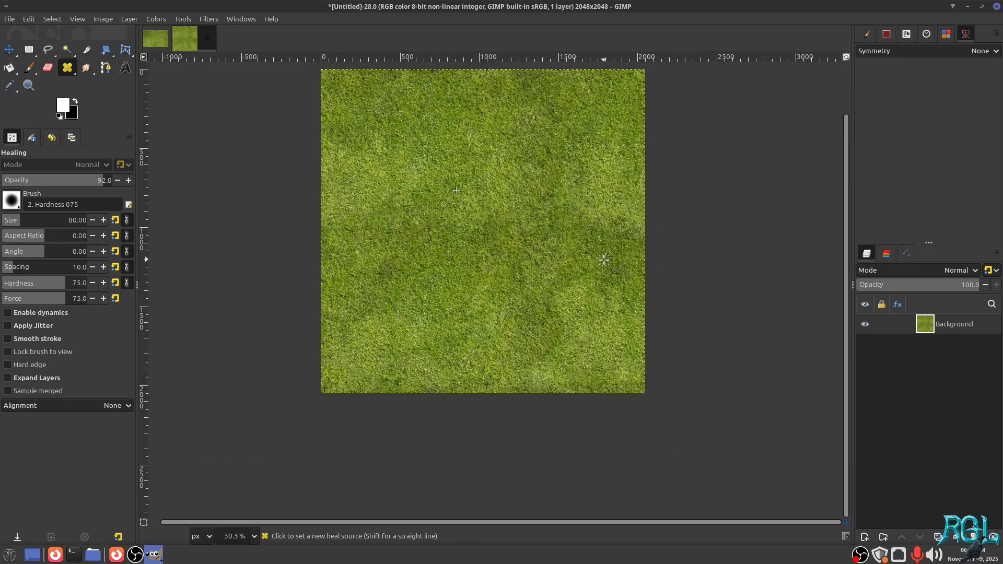
Step: Set a new heal source above the dark patch near the texture's right edge and heal down through that patch
{"action": "scroll", "coordinate": [556, 319], "scroll_direction": "up", "scroll_amount": 3}
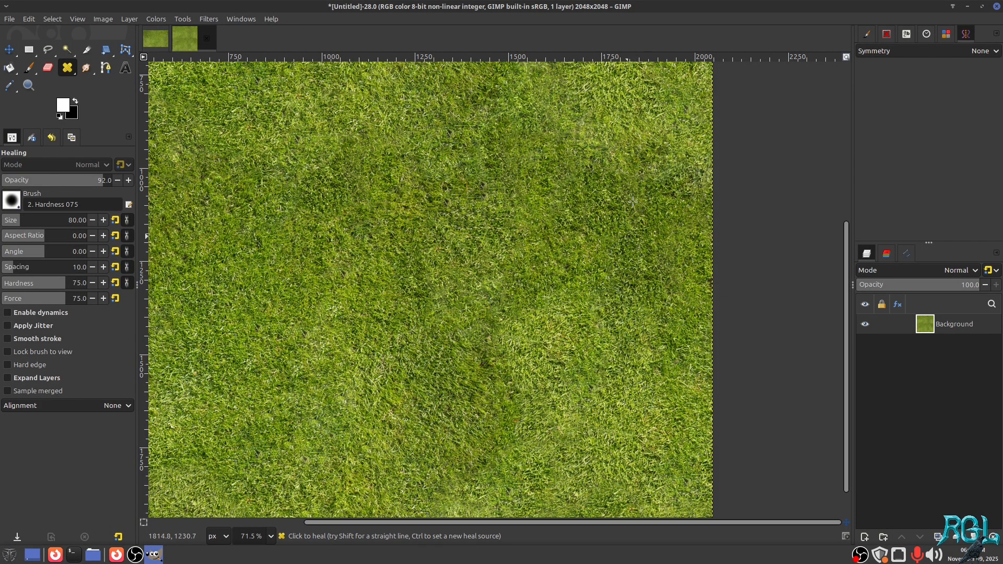
{"action": "left_click", "coordinate": [623, 103], "text": "ctrl"}
{"action": "left_click", "coordinate": [621, 137]}
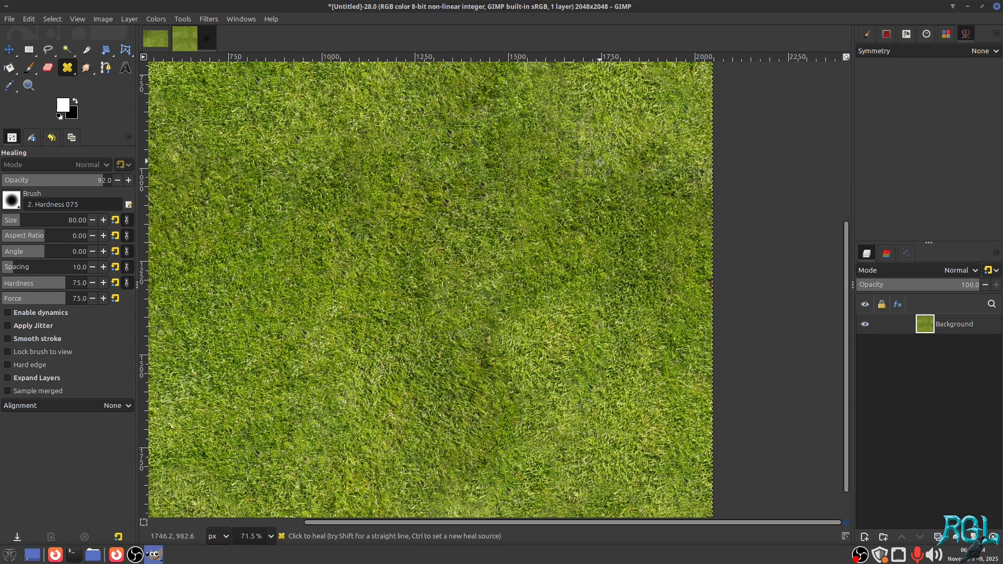
{"action": "mouse_move", "coordinate": [625, 151]}
{"action": "left_mouse_down"}
{"action": "mouse_move", "coordinate": [621, 277]}
{"action": "mouse_move", "coordinate": [676, 158]}
{"action": "mouse_move", "coordinate": [611, 330]}
{"action": "mouse_move", "coordinate": [579, 264]}
{"action": "mouse_move", "coordinate": [633, 262]}
{"action": "left_mouse_up"}
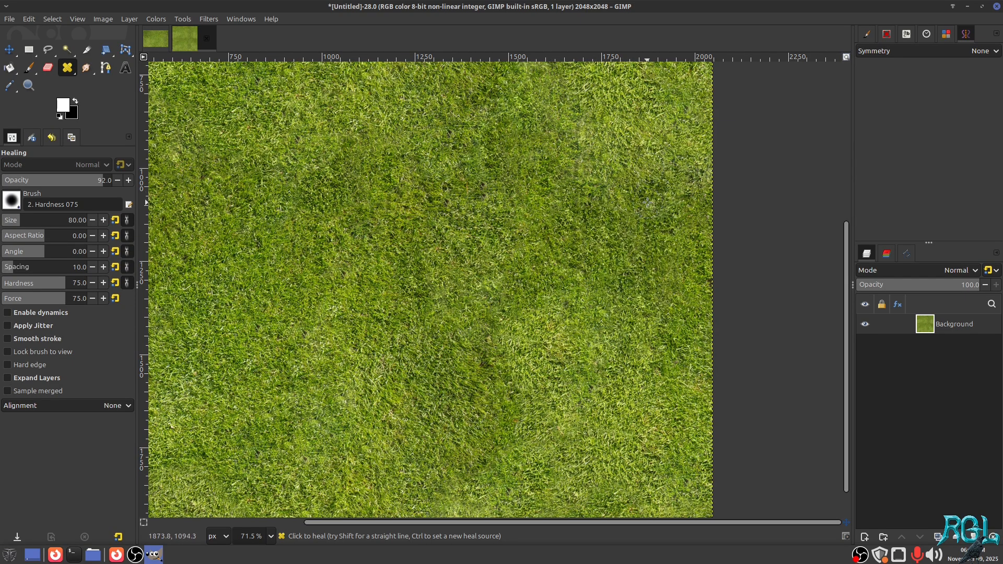
Step: Tile the healed texture into a fresh 4096 × 4096 px preview image and examine its horizontal middle seam
{"action": "scroll", "coordinate": [654, 210], "scroll_direction": "down", "scroll_amount": 4}
{"action": "scroll", "coordinate": [643, 219], "scroll_direction": "up", "scroll_amount": 2}
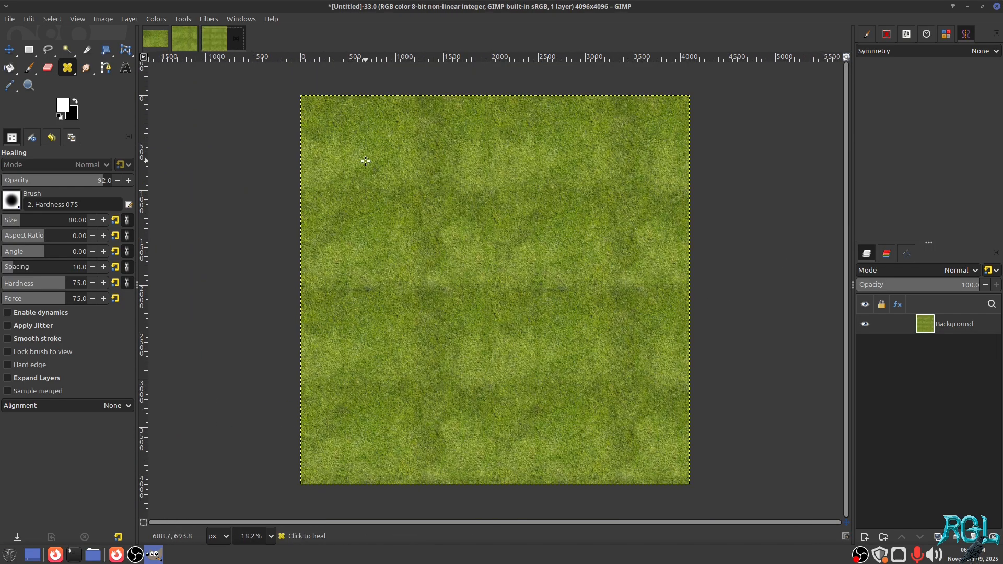
{"action": "scroll", "coordinate": [390, 219], "scroll_direction": "up", "scroll_amount": 1}
{"action": "scroll", "coordinate": [379, 273], "scroll_direction": "up", "scroll_amount": 5}
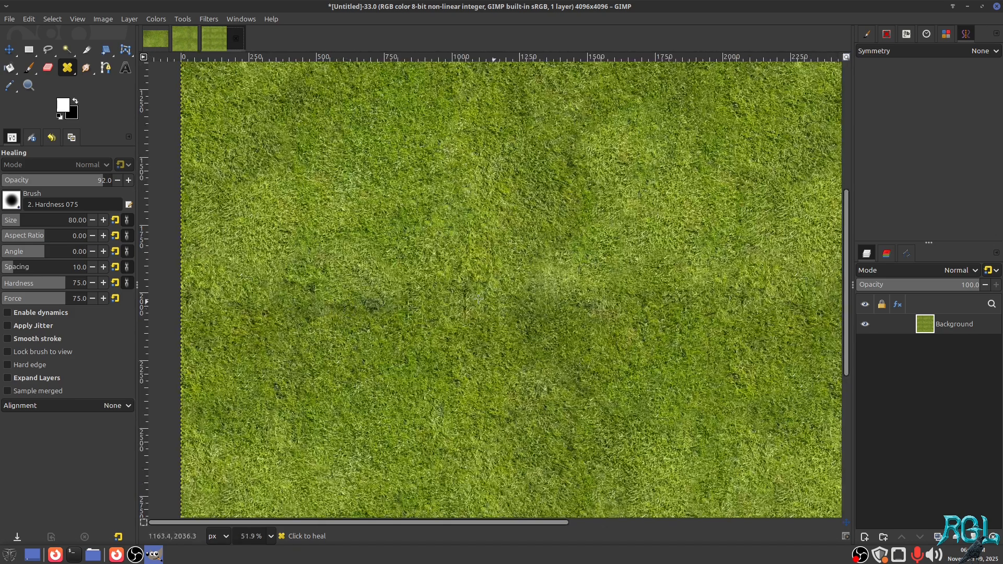
Step: Compare the tiled preview's middle seam with the 2048 px texture to locate the mismatched grass patch
{"action": "left_click", "coordinate": [189, 41]}
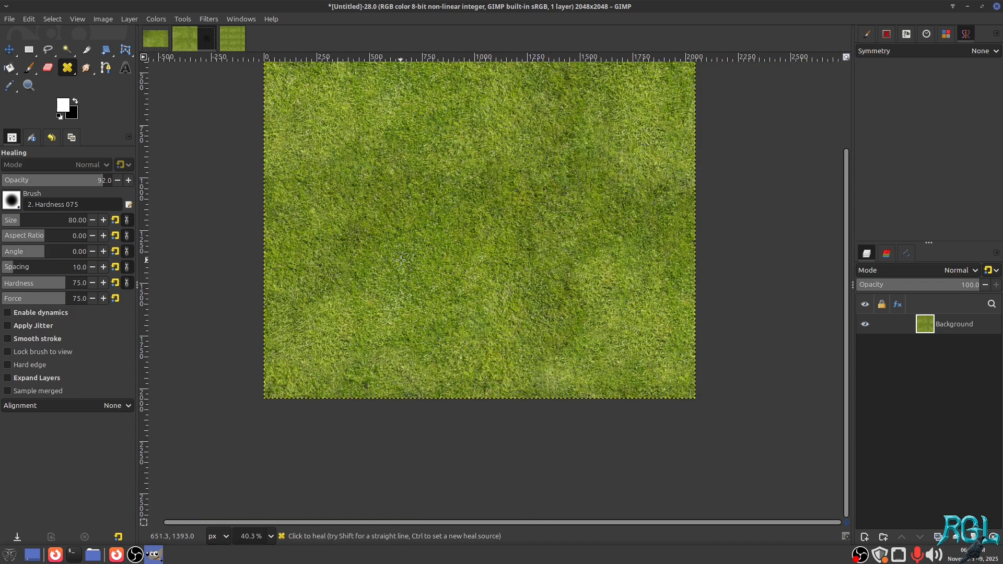
{"action": "left_click_drag", "start_coordinate": [474, 235], "coordinate": [472, 244]}
{"action": "left_click", "coordinate": [232, 39]}
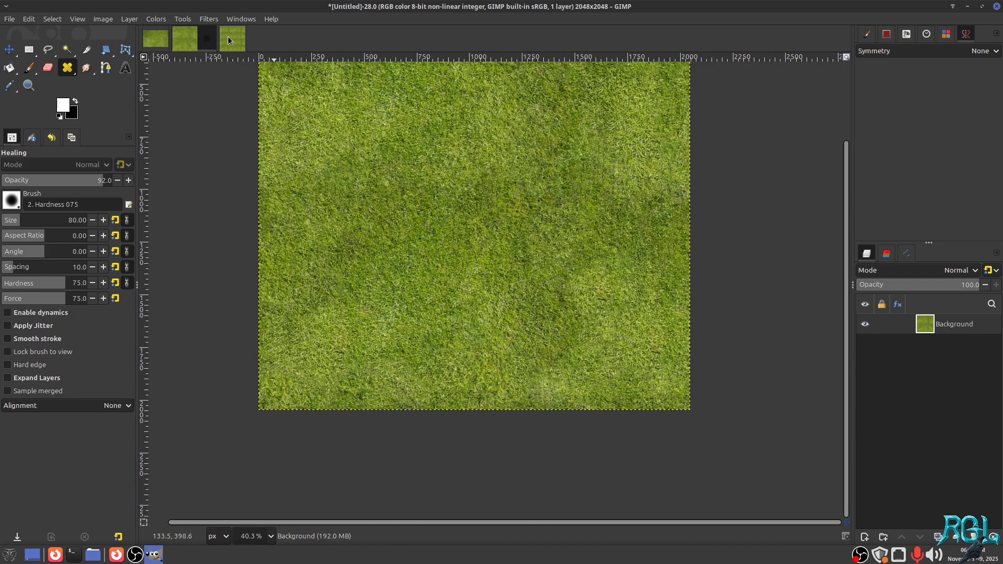
{"action": "scroll", "coordinate": [374, 302], "scroll_direction": "up", "scroll_amount": 8}
{"action": "scroll", "coordinate": [374, 302], "scroll_direction": "up", "scroll_amount": 2}
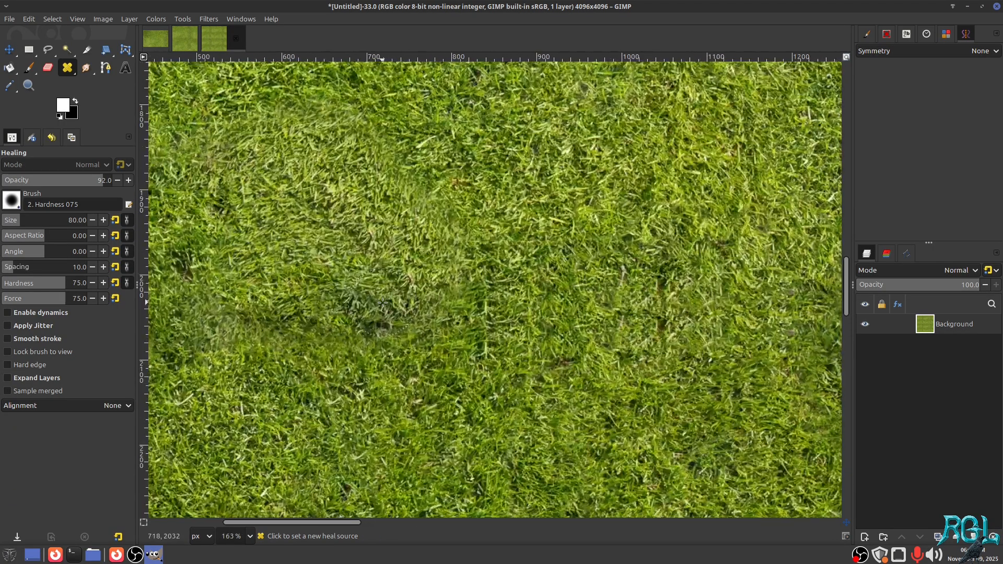
{"action": "left_click", "coordinate": [182, 50]}
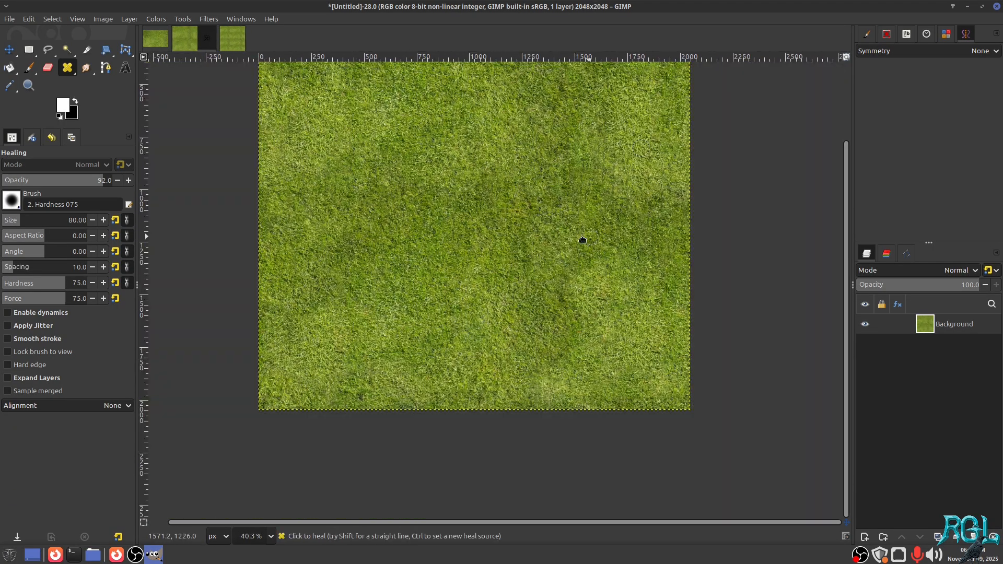
{"action": "scroll", "coordinate": [583, 240], "scroll_direction": "up", "scroll_amount": 4}
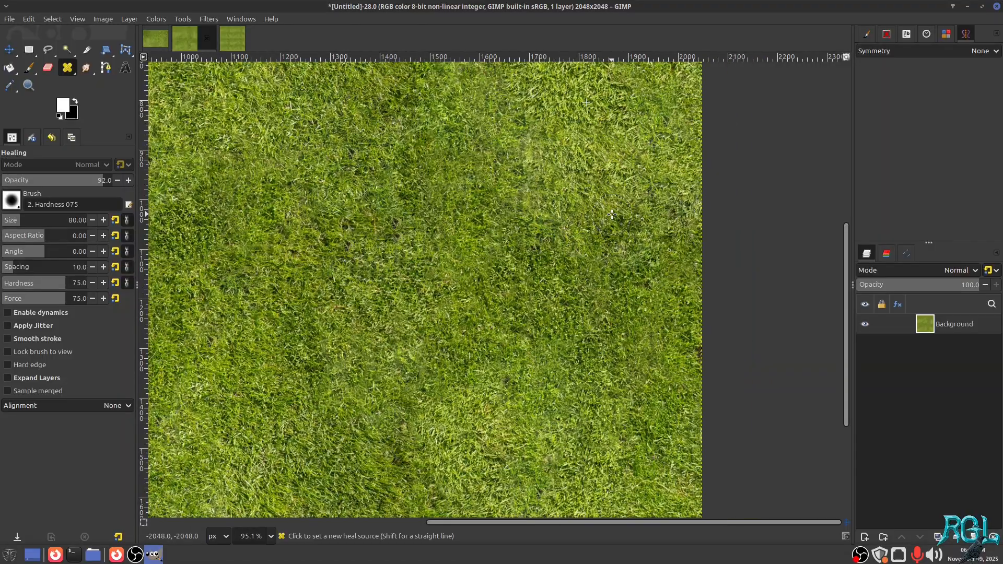
{"action": "left_click", "coordinate": [238, 36]}
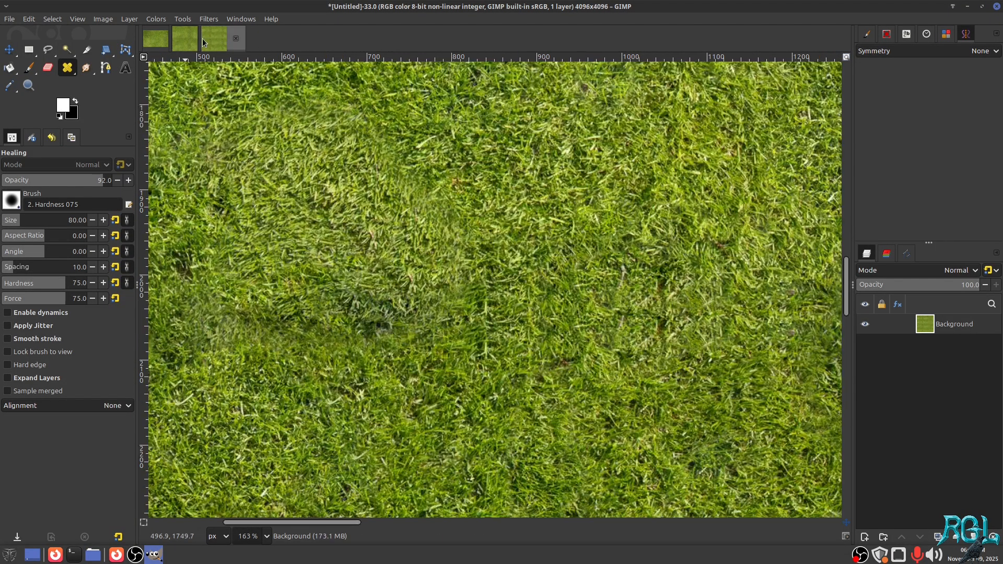
{"action": "left_click", "coordinate": [179, 40]}
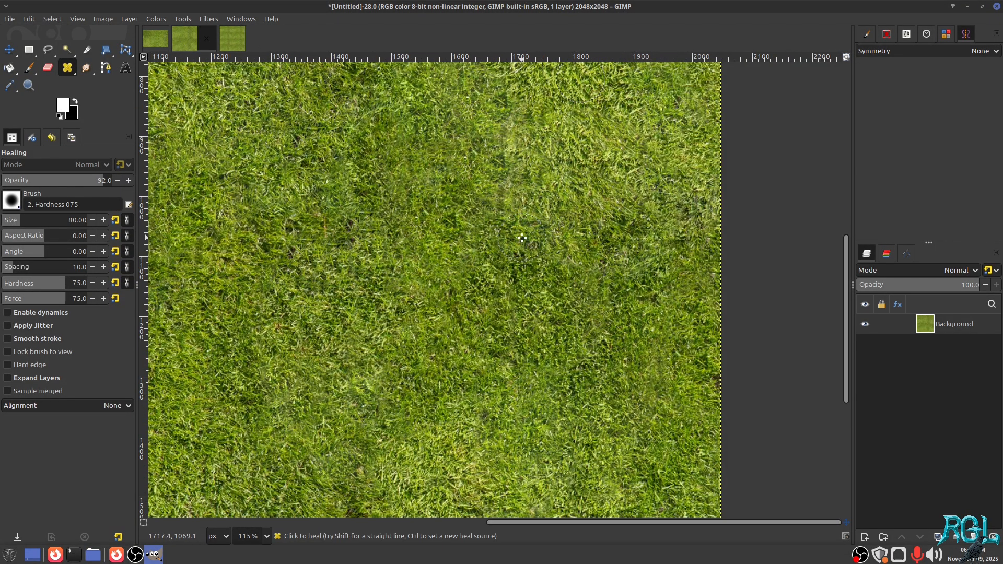
Step: Heal the pale grass patch near the texture's bottom edge, around x 600–800 px, using two sampled grass sources
{"action": "scroll", "coordinate": [522, 238], "scroll_direction": "down", "scroll_amount": 4}
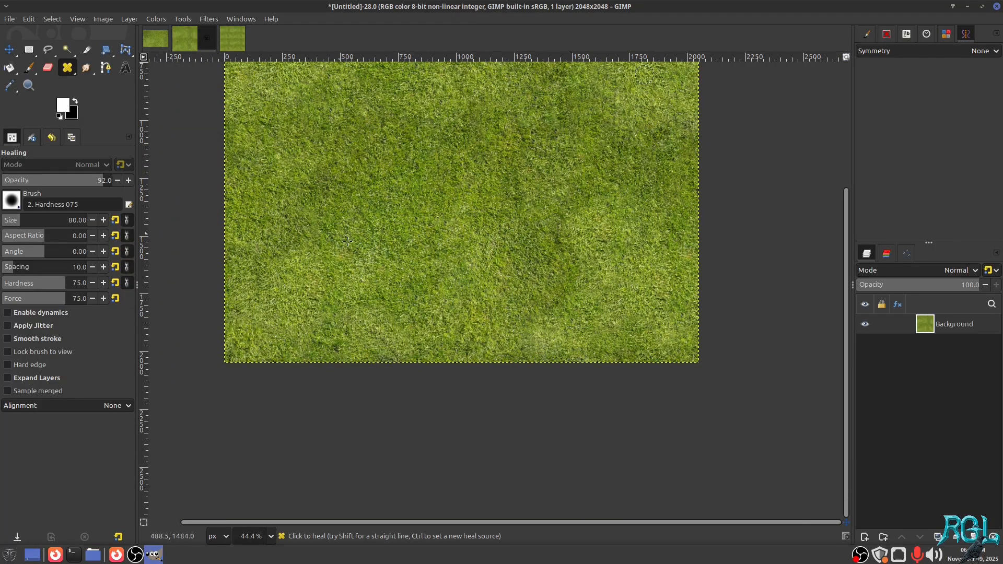
{"action": "scroll", "coordinate": [390, 303], "scroll_direction": "up", "scroll_amount": 4}
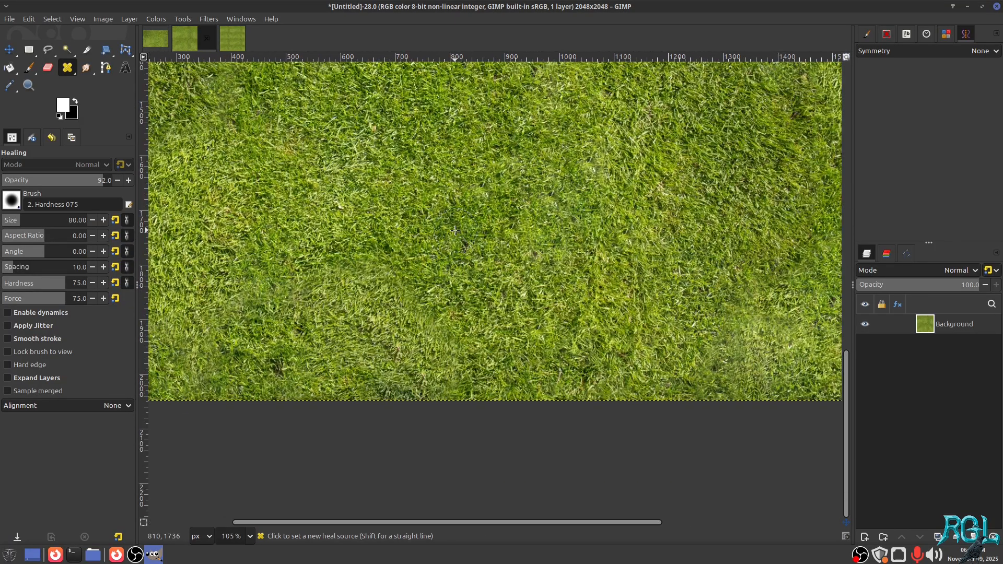
{"action": "left_click", "coordinate": [455, 230], "text": "ctrl"}
{"action": "mouse_move", "coordinate": [376, 292]}
{"action": "left_mouse_down"}
{"action": "mouse_move", "coordinate": [398, 332]}
{"action": "mouse_move", "coordinate": [349, 303]}
{"action": "left_mouse_up"}
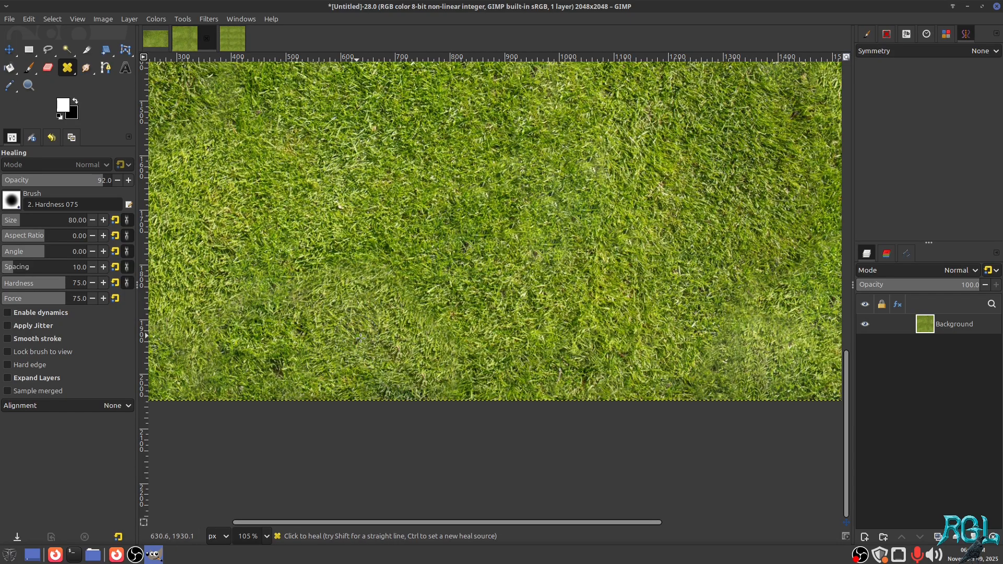
{"action": "left_click_drag", "start_coordinate": [361, 338], "coordinate": [412, 333]}
{"action": "mouse_move", "coordinate": [394, 380]}
{"action": "left_mouse_down"}
{"action": "mouse_move", "coordinate": [430, 357]}
{"action": "mouse_move", "coordinate": [404, 358]}
{"action": "mouse_move", "coordinate": [352, 312]}
{"action": "mouse_move", "coordinate": [307, 305]}
{"action": "mouse_move", "coordinate": [363, 312]}
{"action": "mouse_move", "coordinate": [390, 355]}
{"action": "mouse_move", "coordinate": [348, 287]}
{"action": "mouse_move", "coordinate": [406, 338]}
{"action": "mouse_move", "coordinate": [476, 359]}
{"action": "mouse_move", "coordinate": [445, 360]}
{"action": "mouse_move", "coordinate": [495, 340]}
{"action": "mouse_move", "coordinate": [474, 351]}
{"action": "mouse_move", "coordinate": [440, 342]}
{"action": "mouse_move", "coordinate": [332, 243]}
{"action": "mouse_move", "coordinate": [387, 305]}
{"action": "mouse_move", "coordinate": [475, 374]}
{"action": "left_mouse_up"}
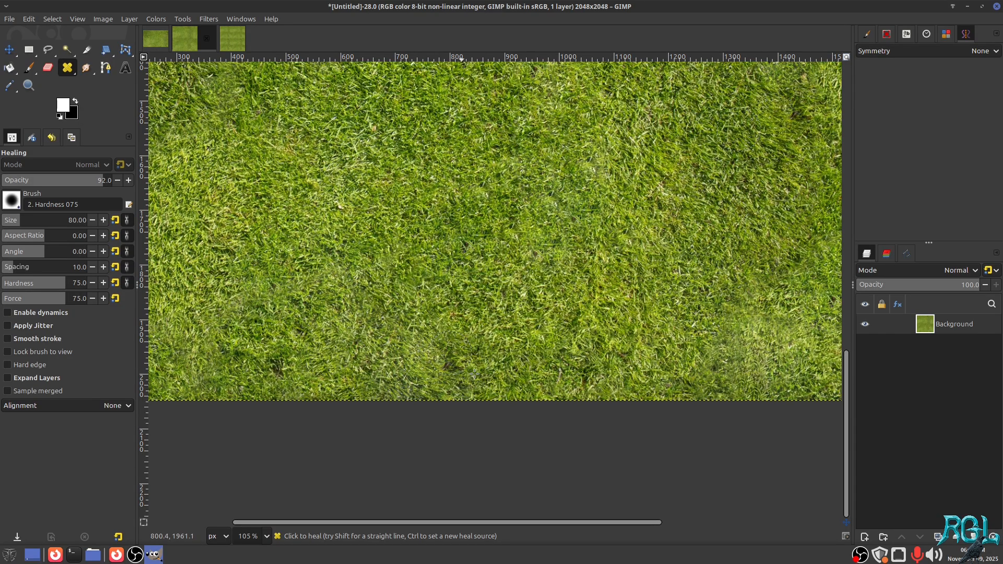
{"action": "left_click", "coordinate": [501, 211], "text": "ctrl"}
{"action": "mouse_move", "coordinate": [377, 263]}
{"action": "left_mouse_down"}
{"action": "mouse_move", "coordinate": [356, 329]}
{"action": "mouse_move", "coordinate": [340, 309]}
{"action": "left_mouse_up"}
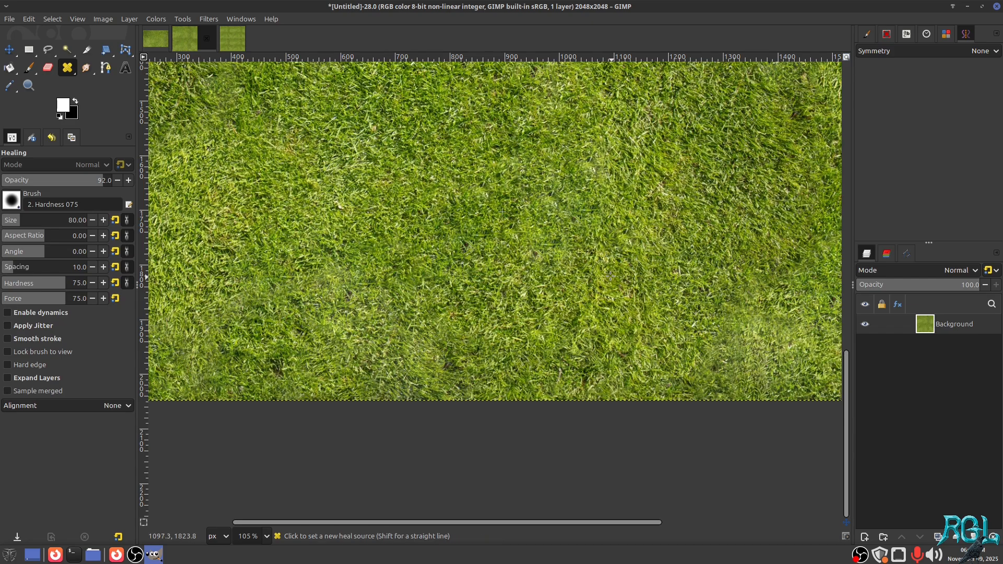
Step: Clone grass over the blurry healed patch near the bottom edge and the dark spot to its left with the 80 px brush
{"action": "key", "text": "c"}
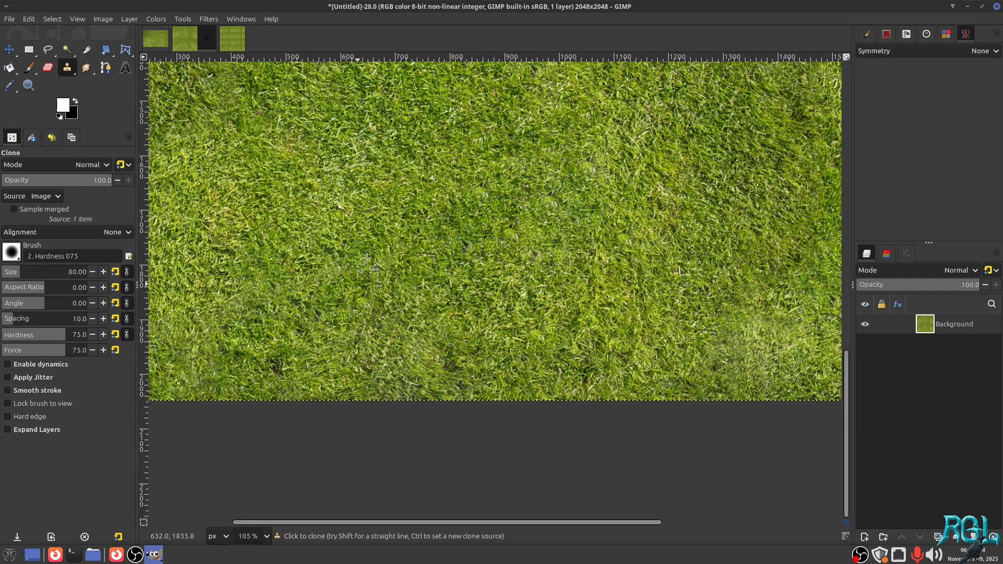
{"action": "mouse_move", "coordinate": [366, 258]}
{"action": "left_mouse_down"}
{"action": "mouse_move", "coordinate": [380, 301]}
{"action": "mouse_move", "coordinate": [363, 327]}
{"action": "mouse_move", "coordinate": [429, 342]}
{"action": "mouse_move", "coordinate": [430, 367]}
{"action": "left_mouse_up"}
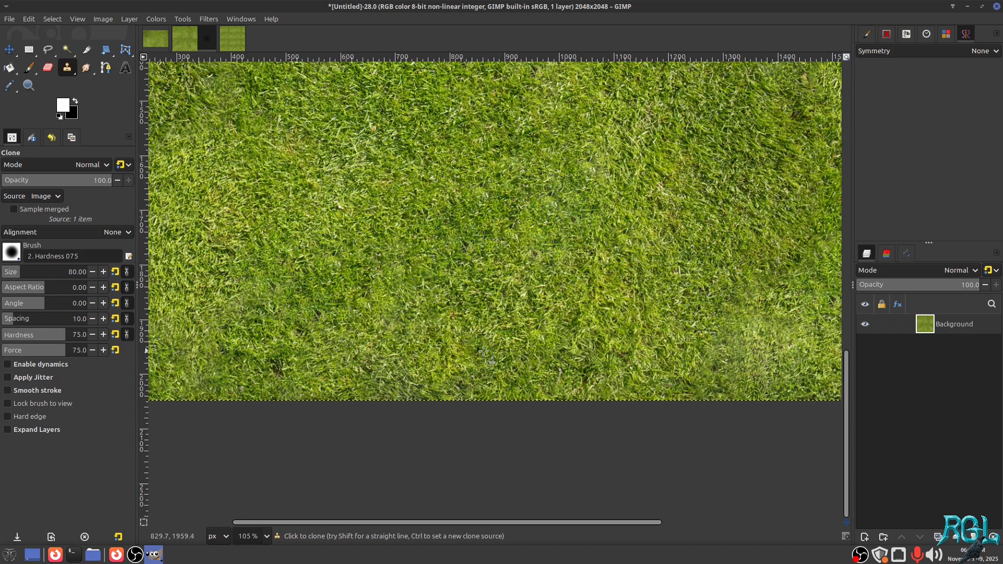
{"action": "left_click_drag", "start_coordinate": [301, 365], "coordinate": [281, 361]}
Step: Switch back to healing and blend the cloned grass near the bottom edge, around x 450–650 px, using two new sources
{"action": "key", "text": "h"}
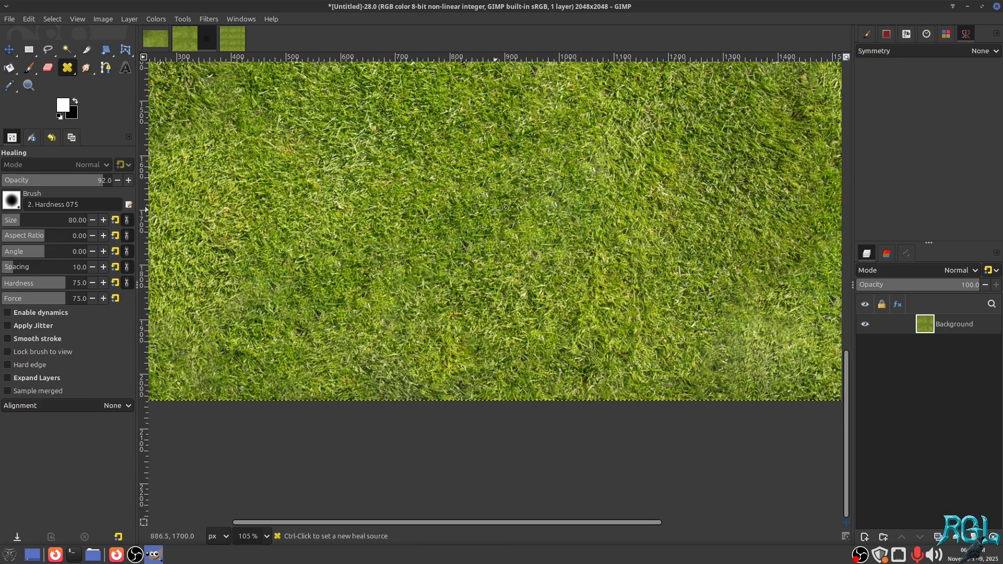
{"action": "left_click", "coordinate": [515, 287], "text": "ctrl"}
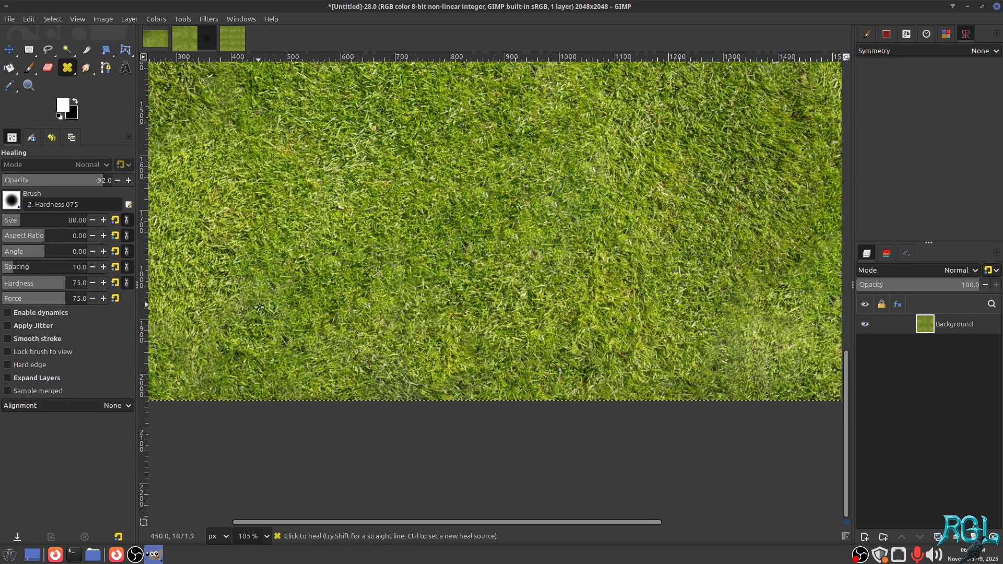
{"action": "left_click_drag", "start_coordinate": [276, 317], "coordinate": [285, 339]}
{"action": "left_click", "coordinate": [551, 247], "text": "ctrl"}
{"action": "left_click_drag", "start_coordinate": [362, 357], "coordinate": [296, 354]}
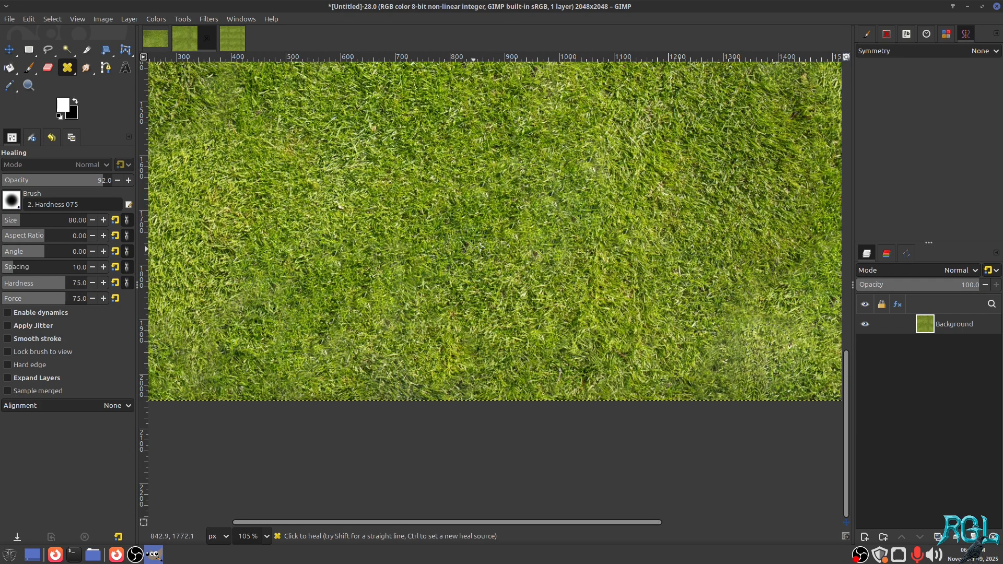
{"action": "scroll", "coordinate": [655, 316], "scroll_direction": "down", "scroll_amount": 5, "text": "ctrl"}
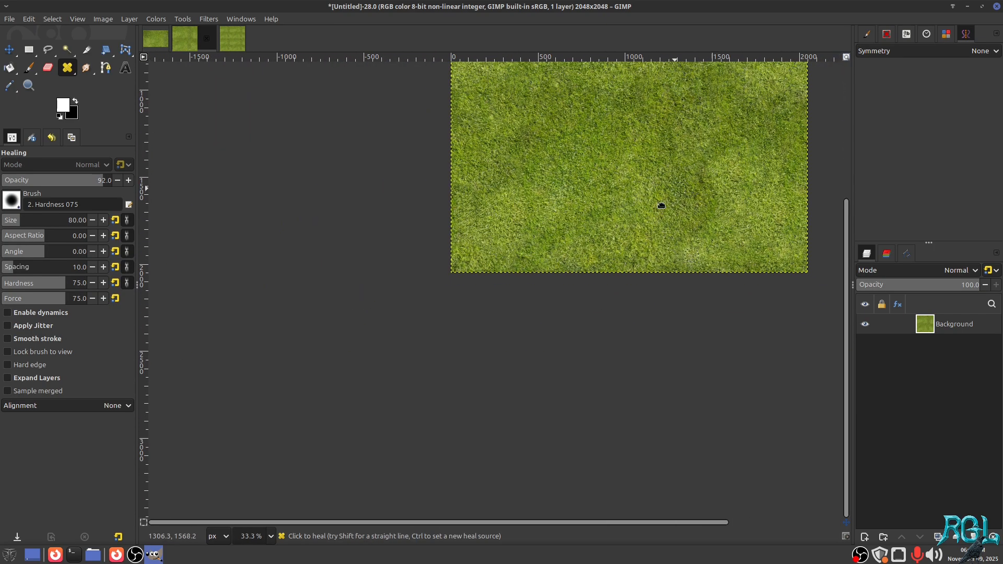
Step: Close the outdated 4096 px tiled preview image and discard its changes
{"action": "left_click", "coordinate": [233, 38]}
{"action": "left_click", "coordinate": [235, 41]}
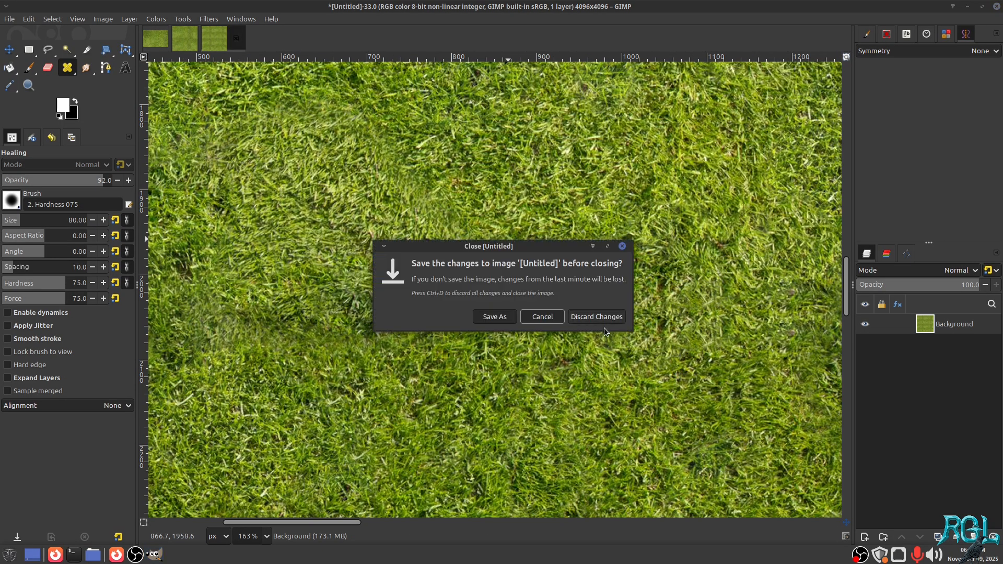
{"action": "left_click", "coordinate": [595, 317]}
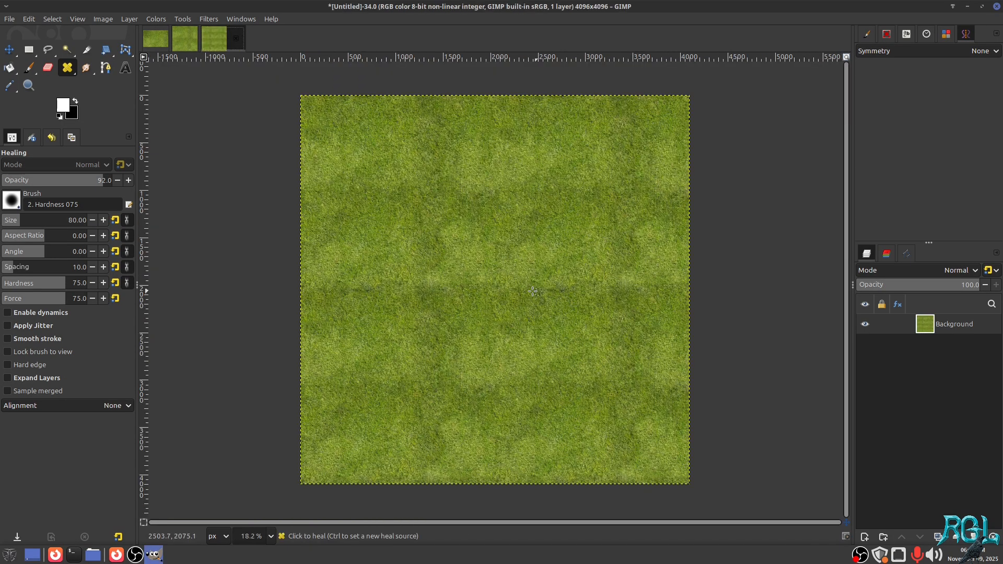
Step: Tile the retouched texture into a new 4096 × 4096 px preview, examine its middle seam, and return to the 2048 px texture
{"action": "scroll", "coordinate": [417, 272], "scroll_direction": "up", "scroll_amount": 5}
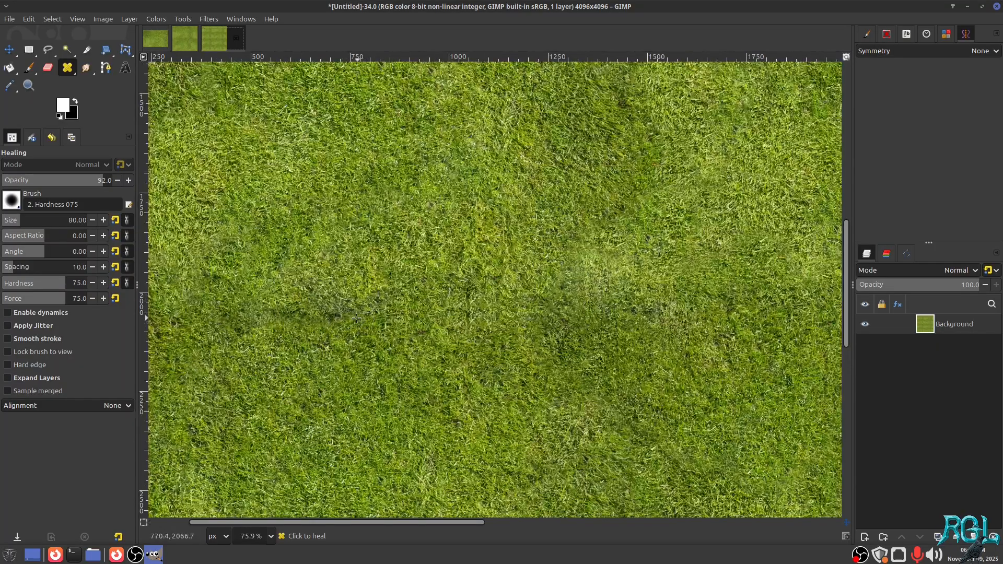
{"action": "scroll", "coordinate": [321, 328], "scroll_direction": "up", "scroll_amount": 3}
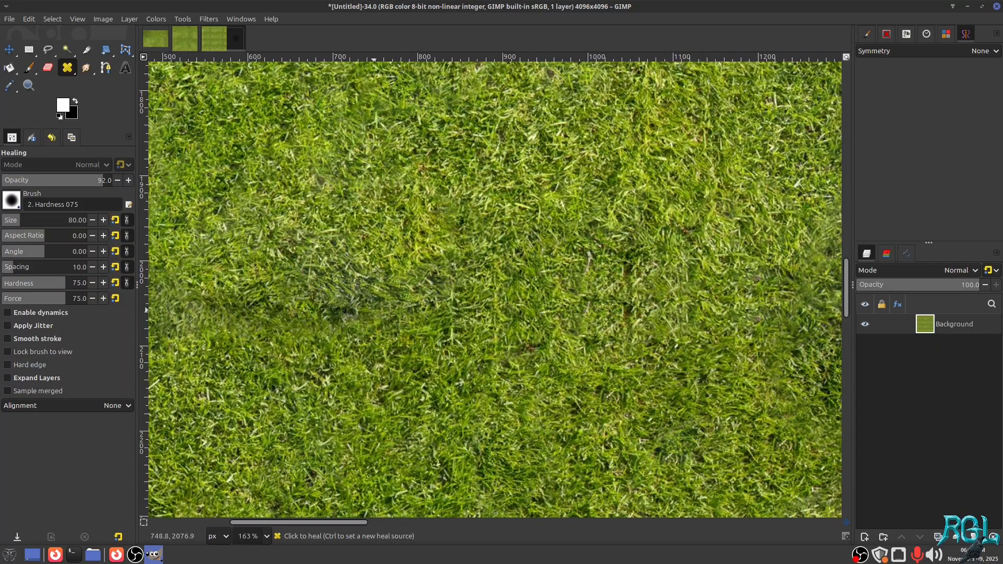
{"action": "left_click", "coordinate": [186, 33]}
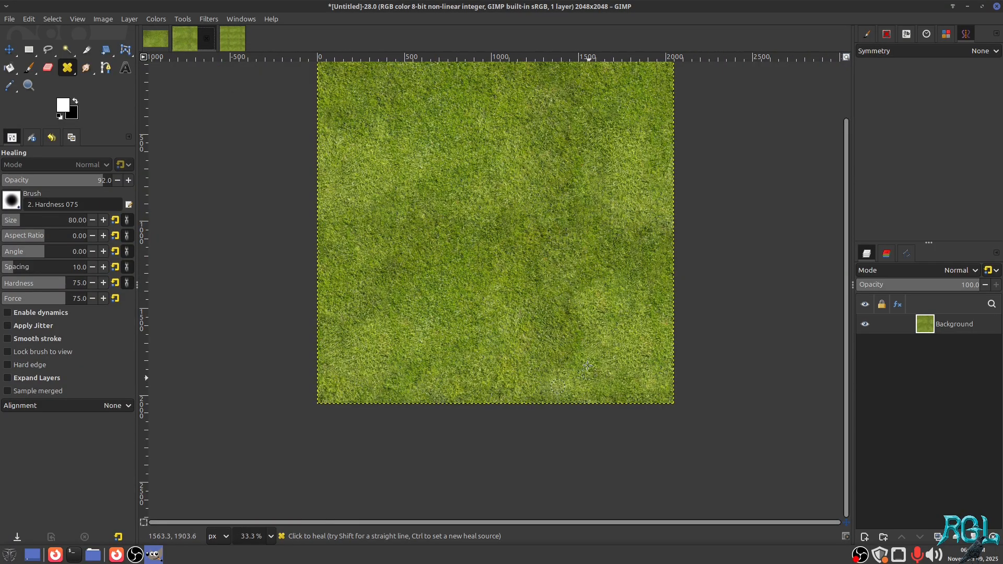
Step: Compare the texture with its tiled 4096 px preview, marking the preview's 2048 × 2048 px tile at position 0, 0 with a rectangular selection
{"action": "scroll", "coordinate": [588, 365], "scroll_direction": "up", "scroll_amount": 6}
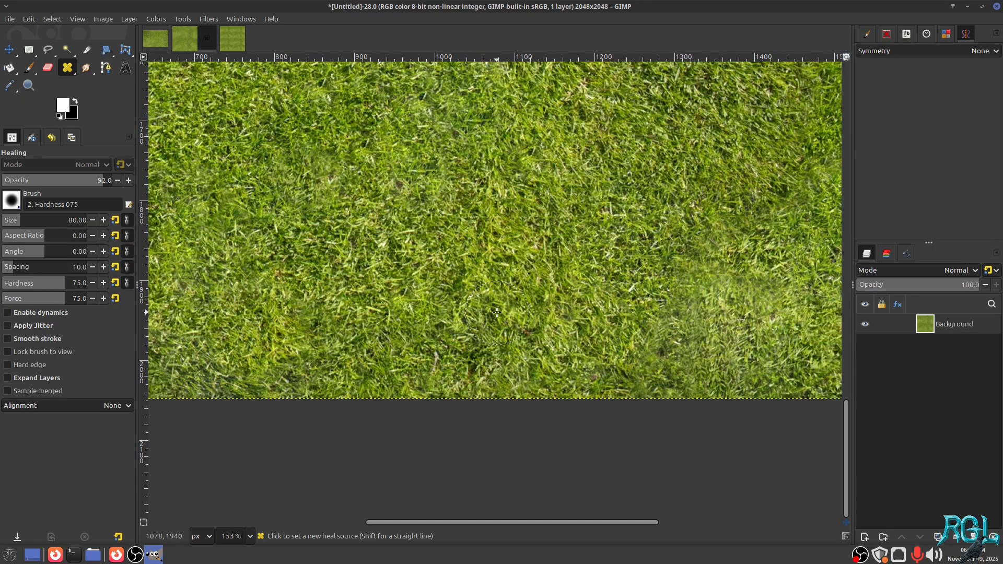
{"action": "left_click", "coordinate": [230, 38]}
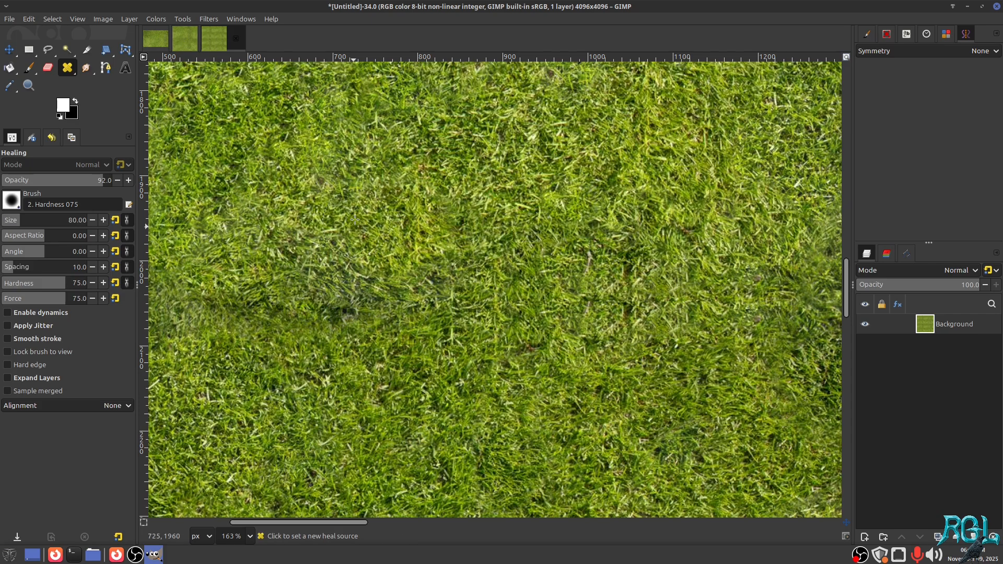
{"action": "scroll", "coordinate": [301, 168], "scroll_direction": "down", "scroll_amount": 7}
{"action": "left_click", "coordinate": [29, 49]}
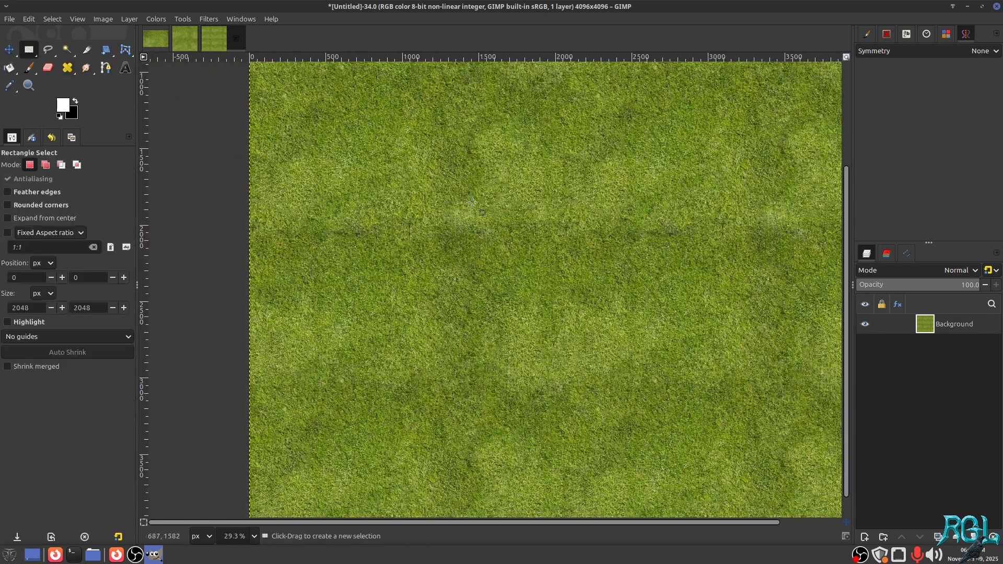
{"action": "left_click_drag", "start_coordinate": [490, 181], "coordinate": [551, 230]}
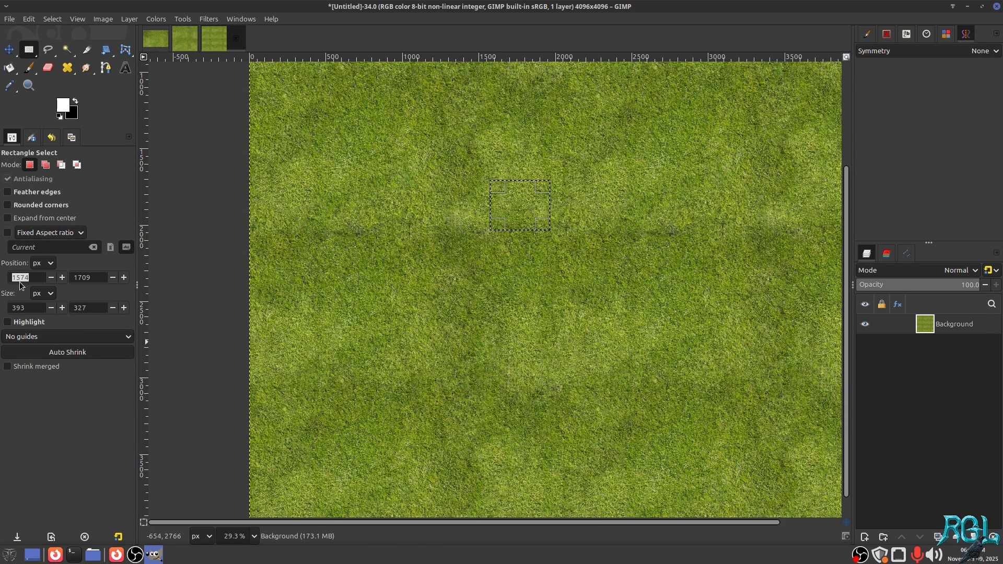
{"action": "type", "text": "0"}
{"action": "key", "text": "Tab"}
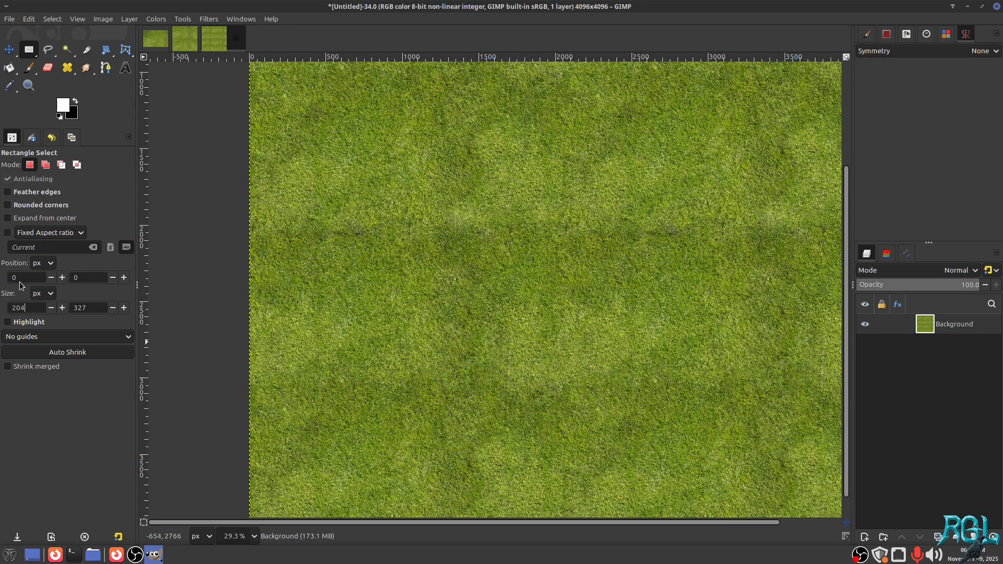
{"action": "type", "text": "2048"}
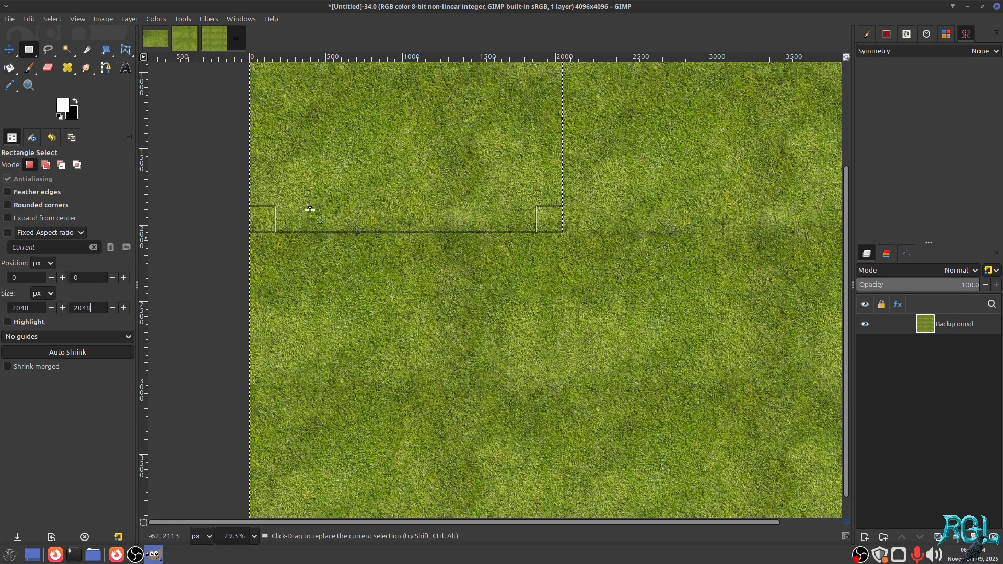
{"action": "scroll", "coordinate": [565, 209], "scroll_direction": "up", "scroll_amount": 3}
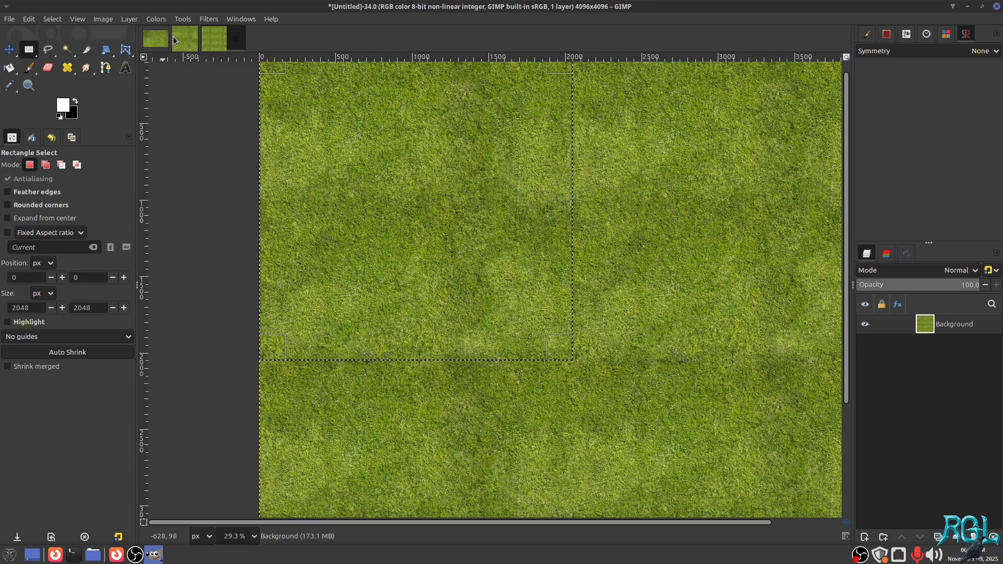
Step: Heal the dark spots along the 2048 px texture's top edge and the uneven grass near its bottom edge
{"action": "left_click", "coordinate": [180, 39]}
{"action": "scroll", "coordinate": [482, 376], "scroll_direction": "down", "scroll_amount": 4}
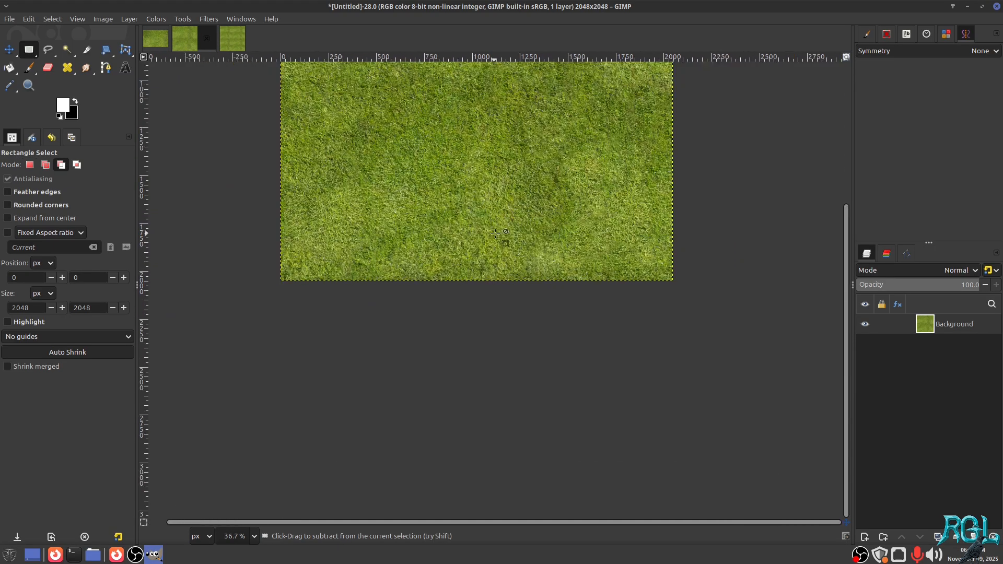
{"action": "scroll", "coordinate": [365, 135], "scroll_direction": "up", "scroll_amount": 4}
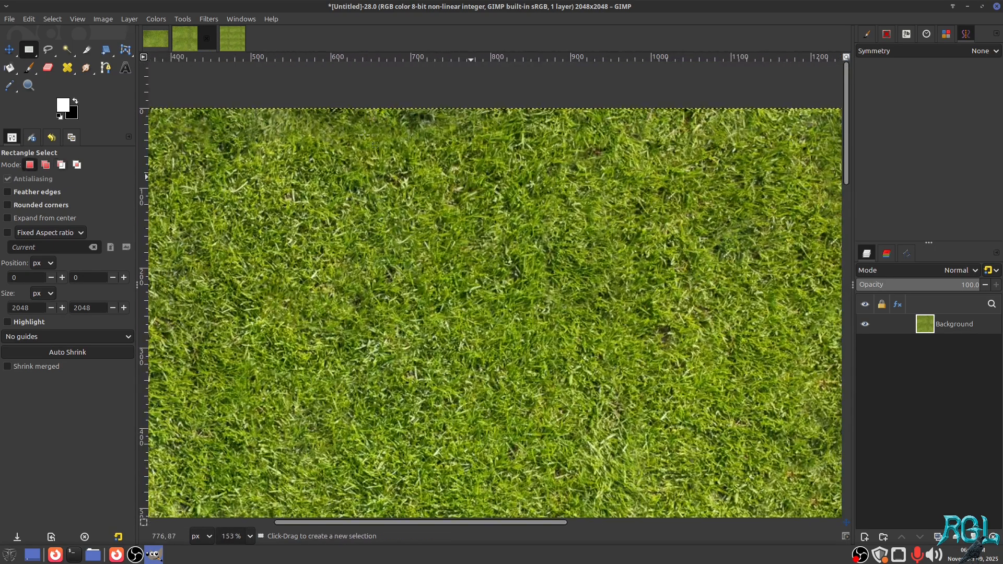
{"action": "left_click", "coordinate": [68, 71]}
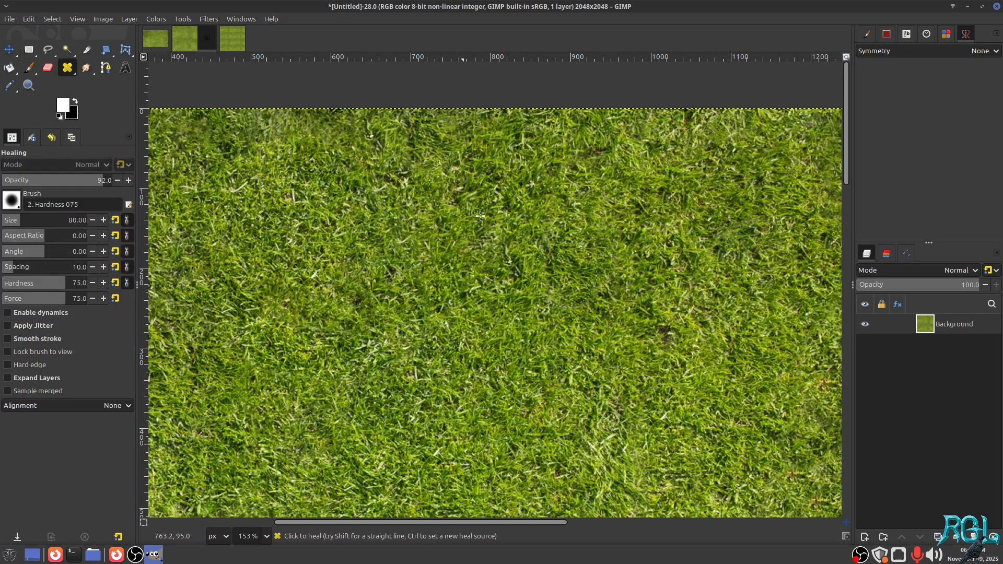
{"action": "scroll", "coordinate": [481, 215], "scroll_direction": "down", "scroll_amount": 2}
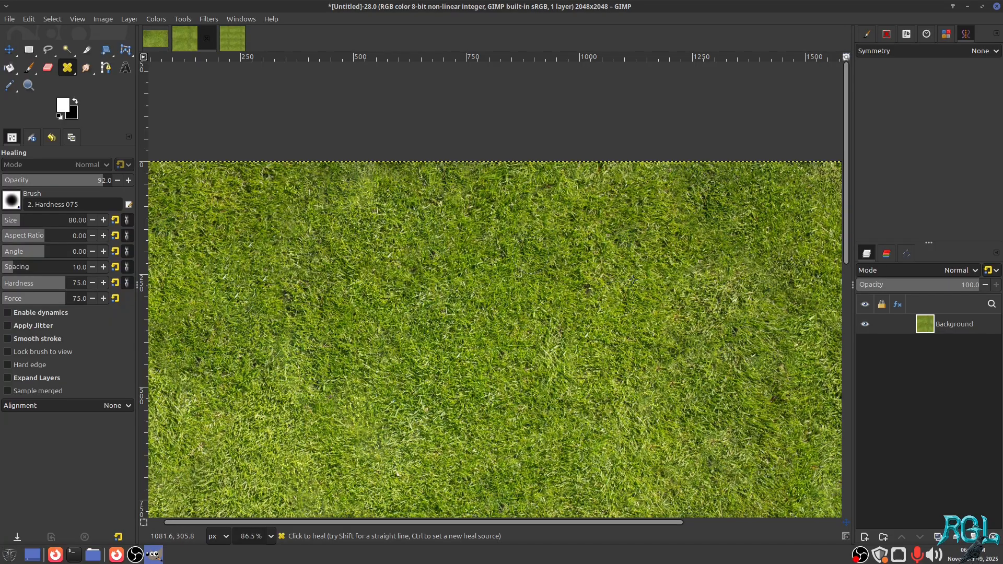
{"action": "scroll", "coordinate": [637, 401], "scroll_direction": "down", "scroll_amount": 15}
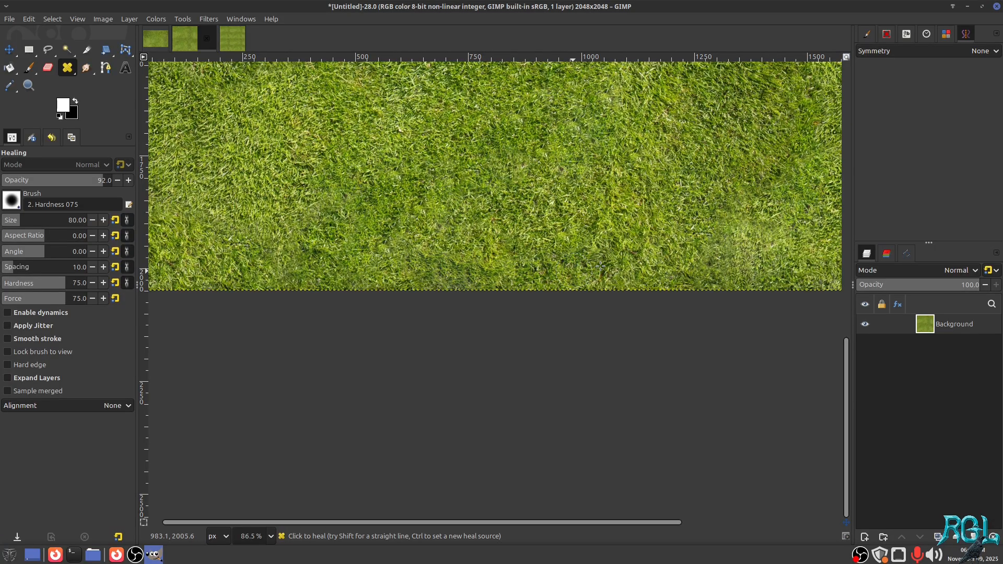
{"action": "scroll", "coordinate": [554, 246], "scroll_direction": "down", "scroll_amount": 4, "text": "ctrl"}
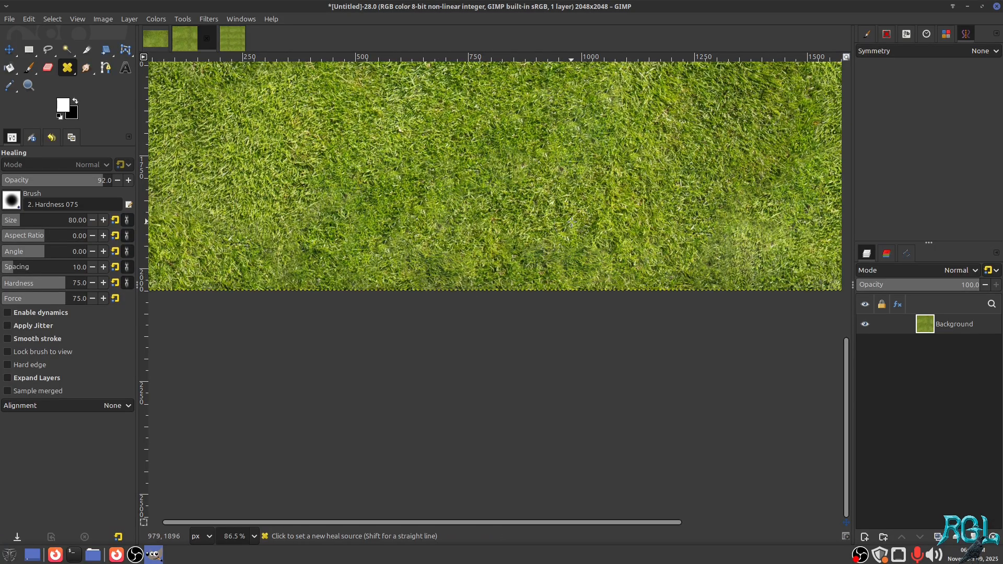
{"action": "left_click_drag", "start_coordinate": [550, 220], "coordinate": [506, 255]}
Step: Tile the healed texture into another 4096 × 4096 px preview and examine its middle seam
{"action": "key", "text": "ctrl+f"}
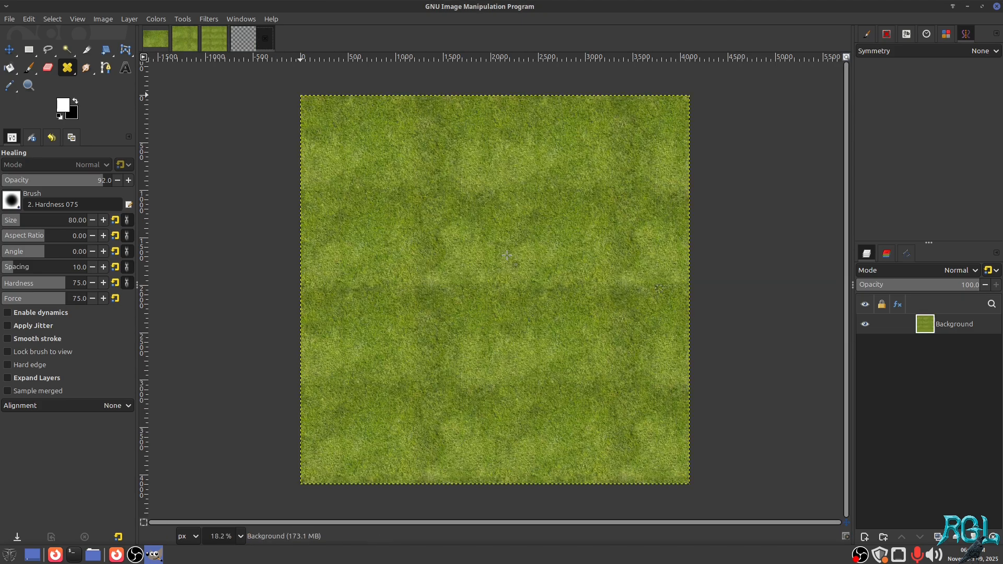
{"action": "scroll", "coordinate": [361, 305], "scroll_direction": "up", "scroll_amount": 3, "text": "ctrl"}
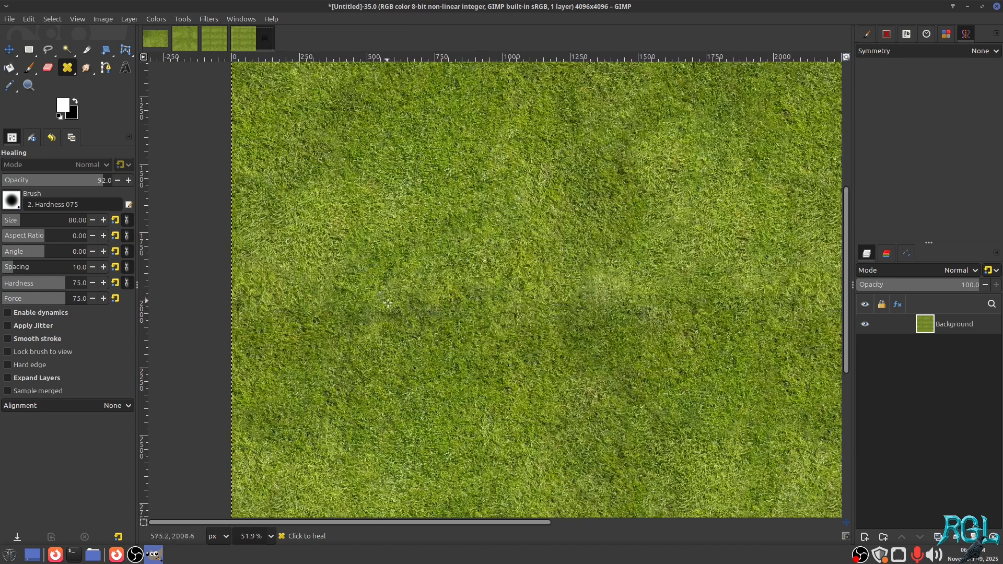
Step: Close both 4096 px tiled previews and discard their changes
{"action": "left_click", "coordinate": [265, 35]}
{"action": "left_click", "coordinate": [597, 320]}
{"action": "left_click", "coordinate": [236, 42]}
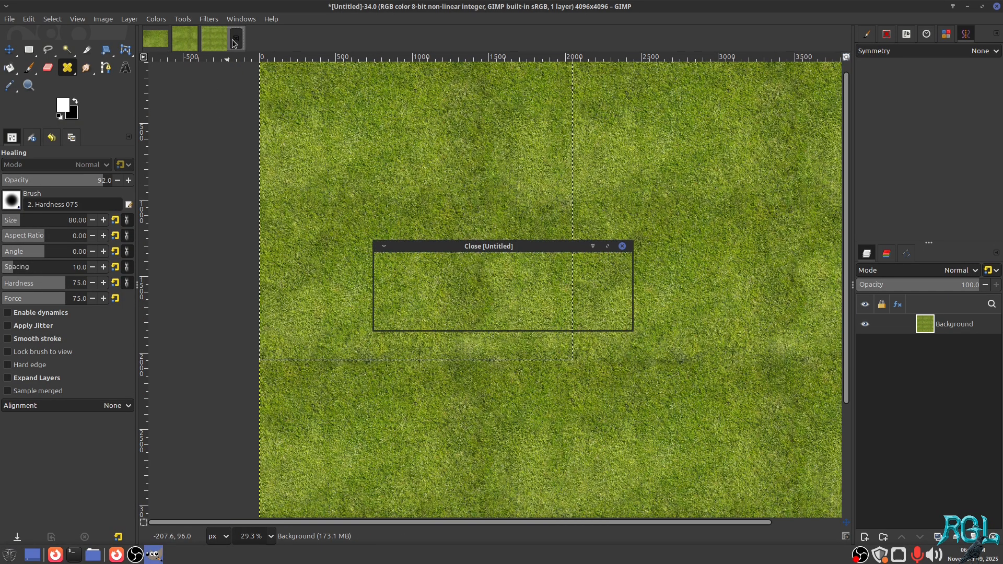
{"action": "left_click", "coordinate": [597, 319]}
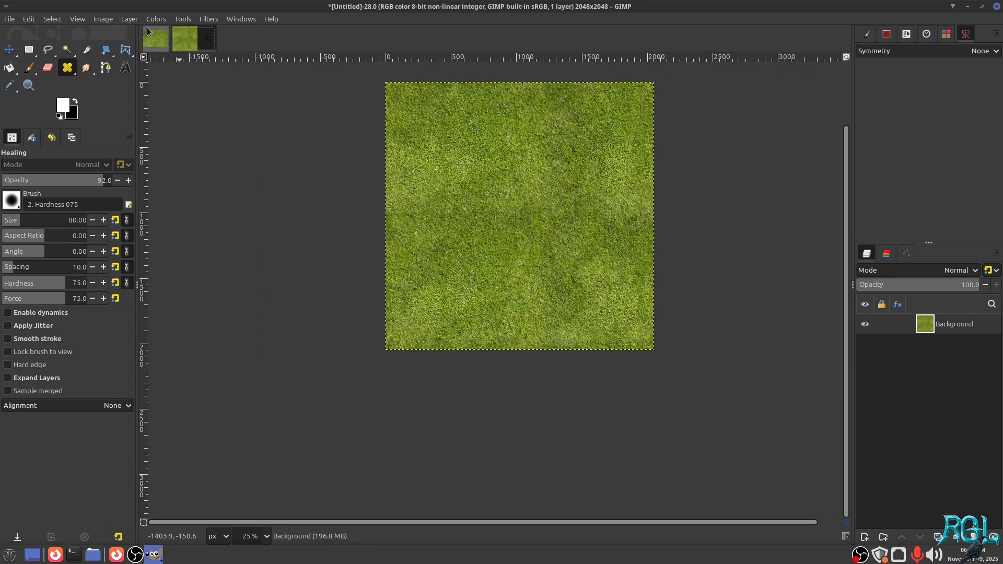
Step: Offset the texture layer by half its width and height, 1024 px each way, with wrap-around edges
{"action": "left_click", "coordinate": [129, 18]}
{"action": "mouse_move", "coordinate": [177, 146]}
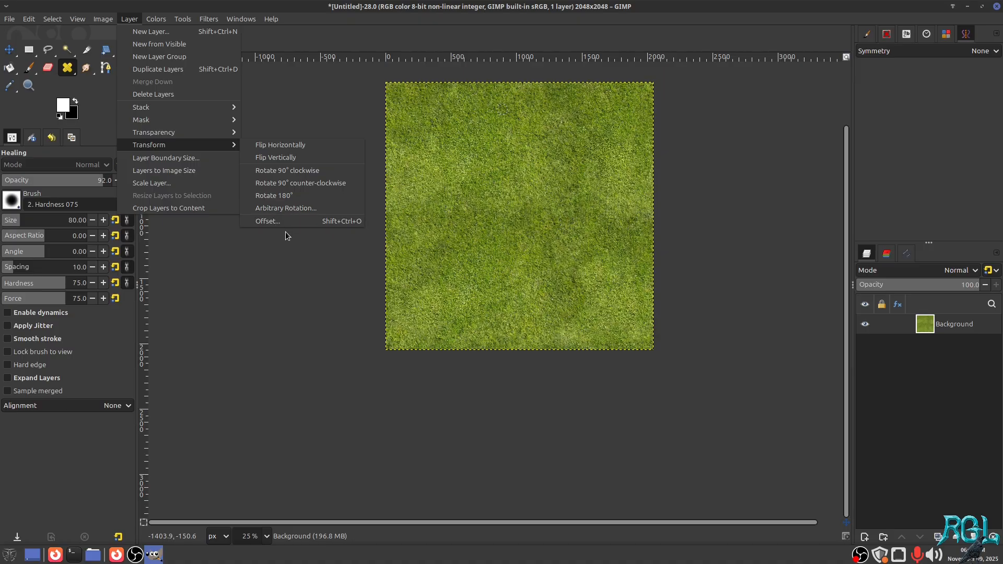
{"action": "left_click", "coordinate": [278, 223]}
{"action": "left_click", "coordinate": [364, 208]}
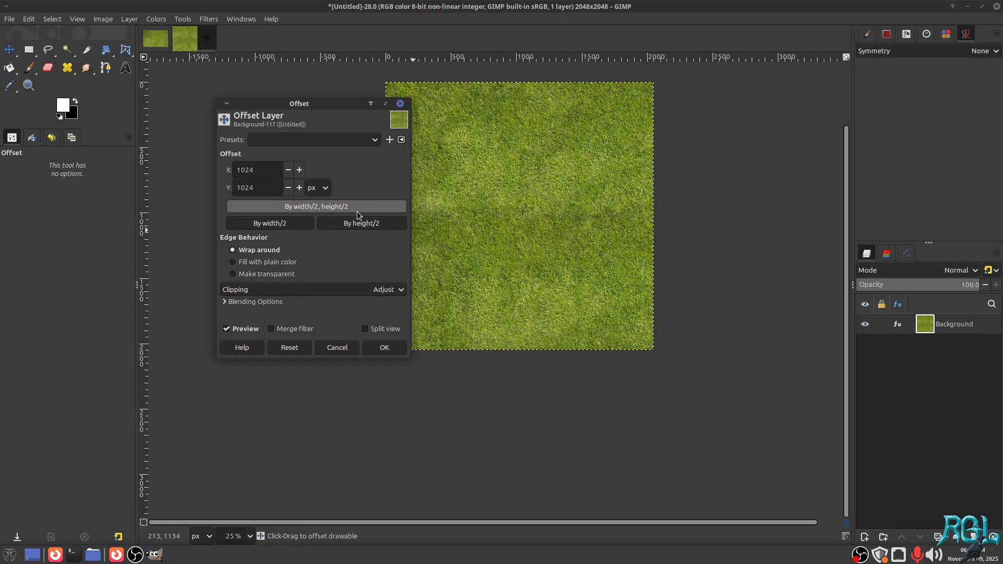
{"action": "left_click", "coordinate": [398, 348]}
{"action": "left_click_drag", "start_coordinate": [471, 231], "coordinate": [459, 236]}
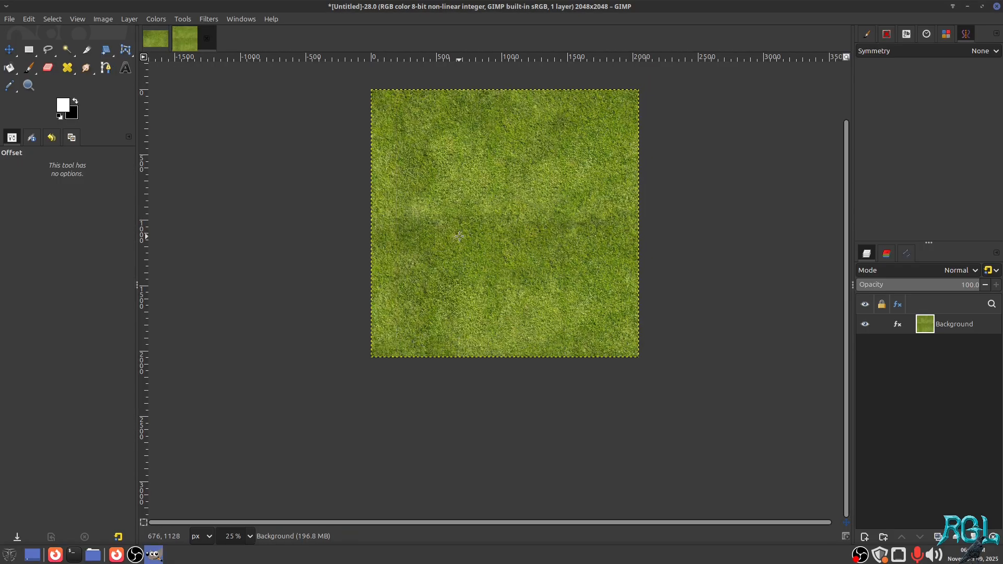
Step: Tile the offset texture into a new 4096 × 4096 px image and examine the middle seam
{"action": "right_click", "coordinate": [475, 193]}
{"action": "mouse_move", "coordinate": [500, 302]}
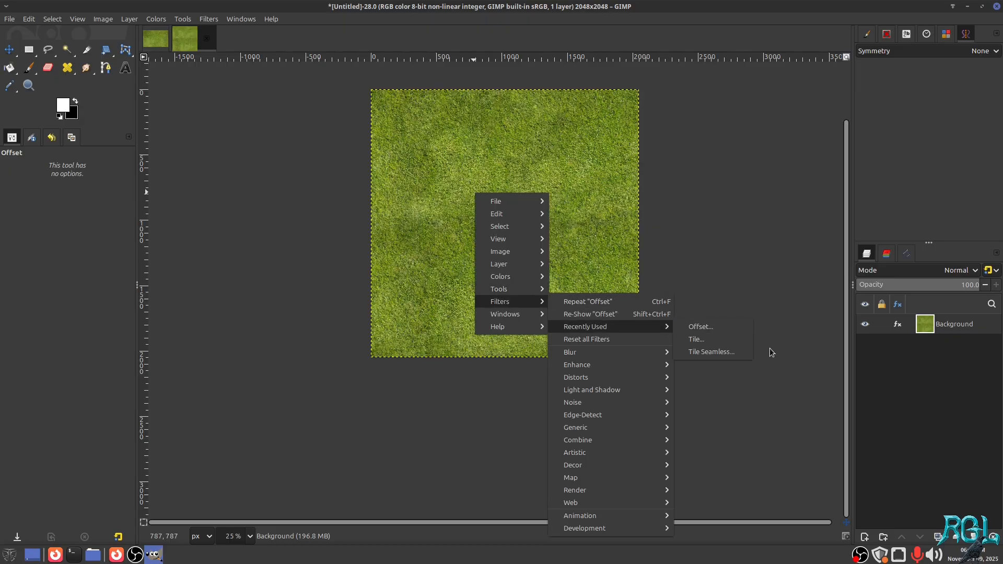
{"action": "left_click", "coordinate": [746, 340]}
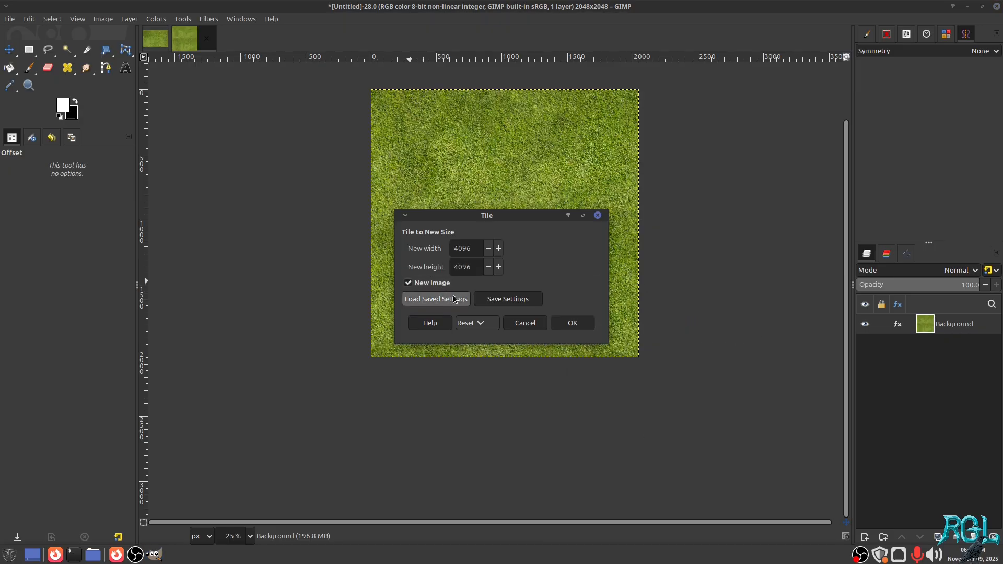
{"action": "left_click", "coordinate": [569, 323]}
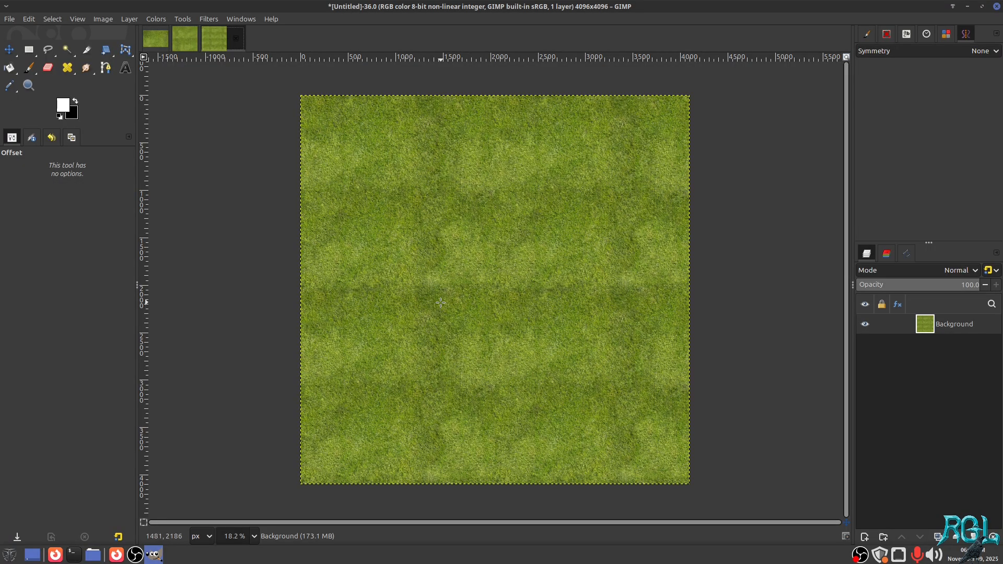
{"action": "scroll", "coordinate": [441, 303], "scroll_direction": "up", "scroll_amount": 4}
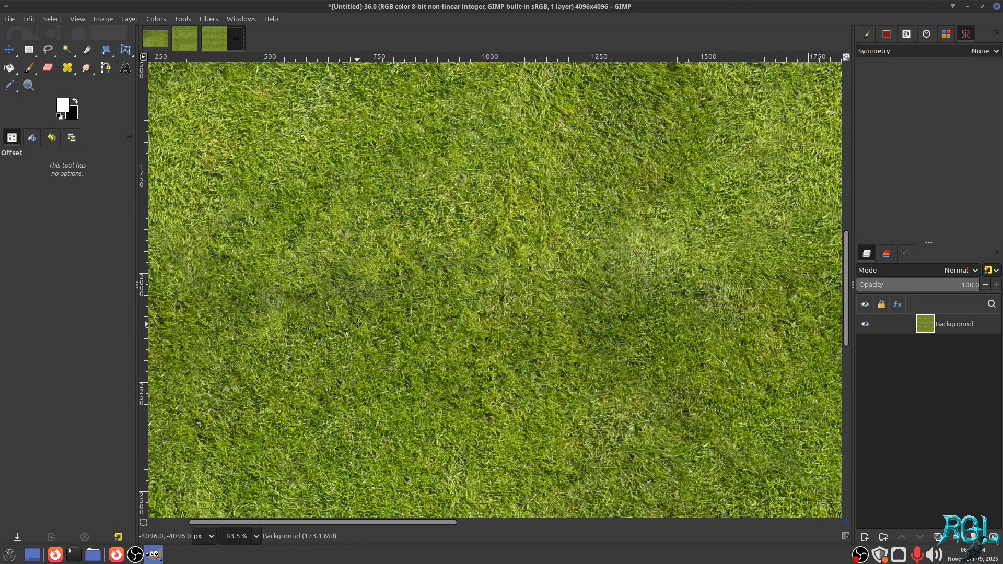
{"action": "scroll", "coordinate": [336, 310], "scroll_direction": "up", "scroll_amount": 1}
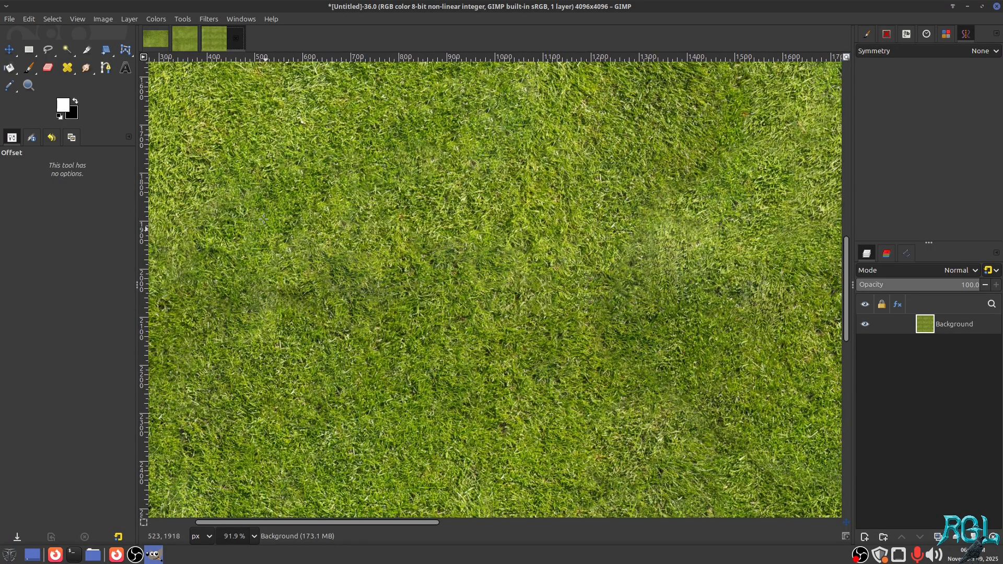
Step: Discard the tiled preview and merge the Offset effect into the texture's Background layer, with the Healing tool active
{"action": "left_click", "coordinate": [235, 38]}
{"action": "left_click", "coordinate": [619, 320]}
{"action": "scroll", "coordinate": [523, 314], "scroll_direction": "up", "scroll_amount": 10}
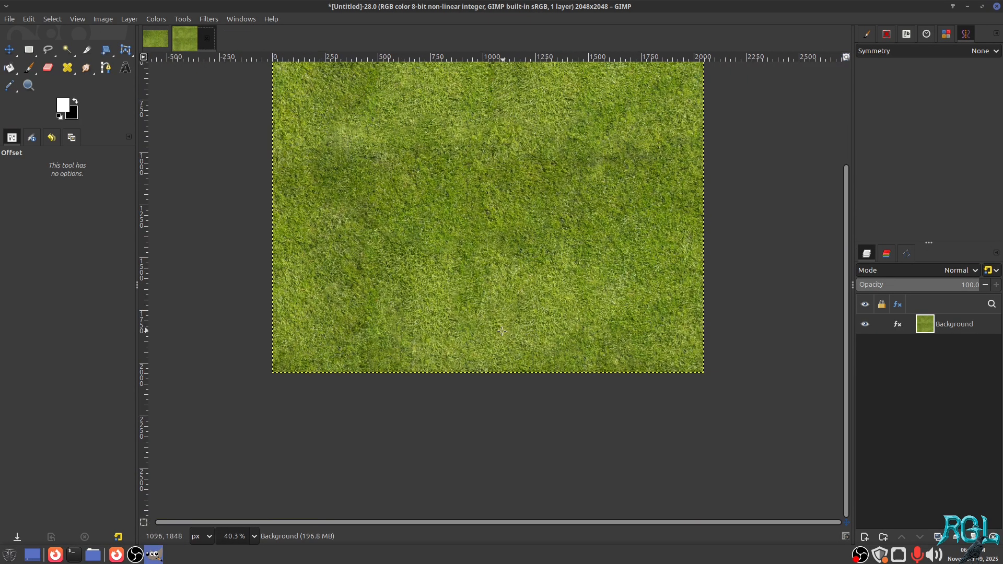
{"action": "left_click", "coordinate": [68, 69]}
{"action": "scroll", "coordinate": [523, 212], "scroll_direction": "down", "scroll_amount": 3}
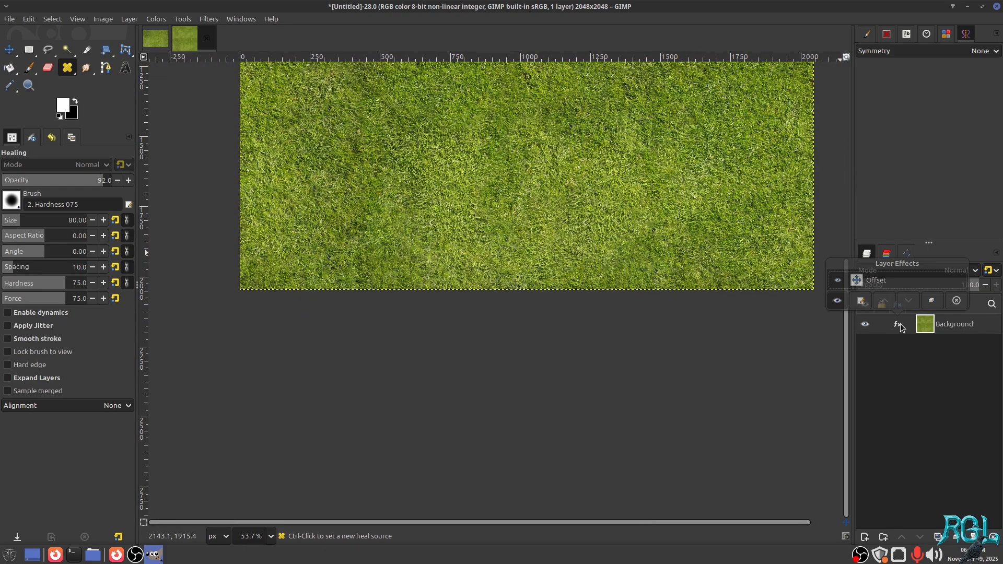
{"action": "scroll", "coordinate": [659, 220], "scroll_direction": "up", "scroll_amount": 5}
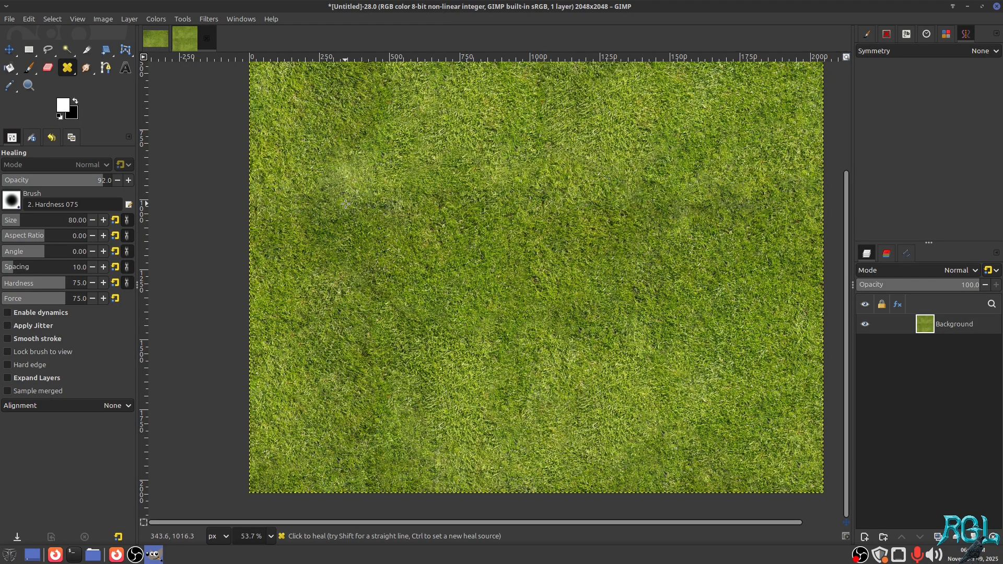
Step: Repeat the Tile filter to build a 4096 × 4096 px preview, examine its tonal bands, and return to the 2048 px texture
{"action": "right_click", "coordinate": [465, 195]}
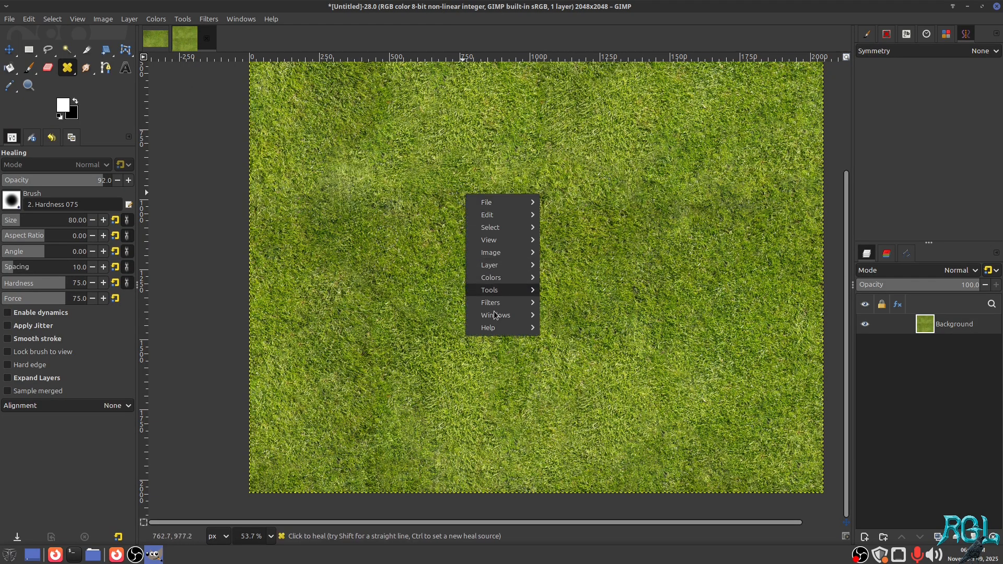
{"action": "mouse_move", "coordinate": [496, 303]}
{"action": "left_click", "coordinate": [556, 303]}
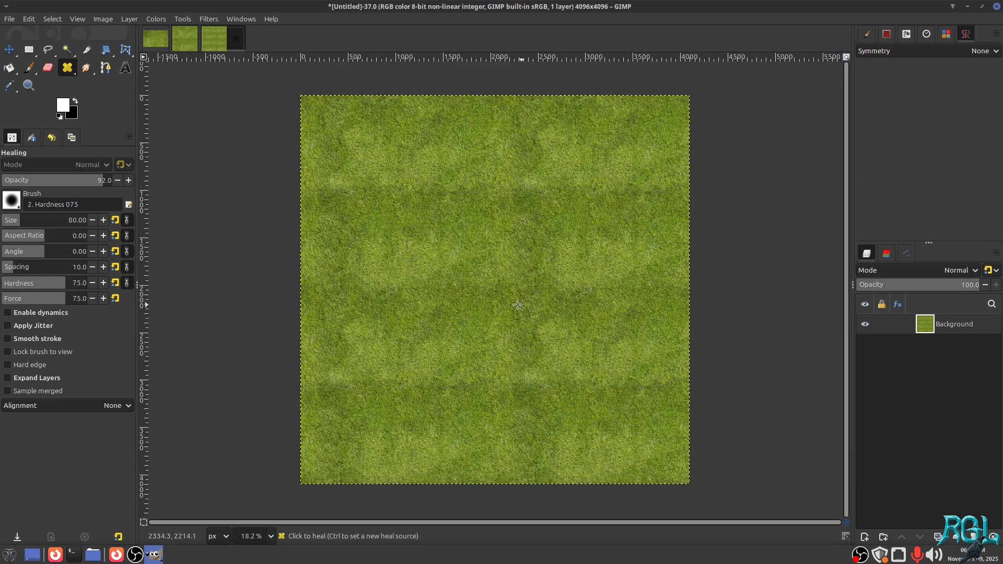
{"action": "scroll", "coordinate": [364, 156], "scroll_direction": "up", "scroll_amount": 2}
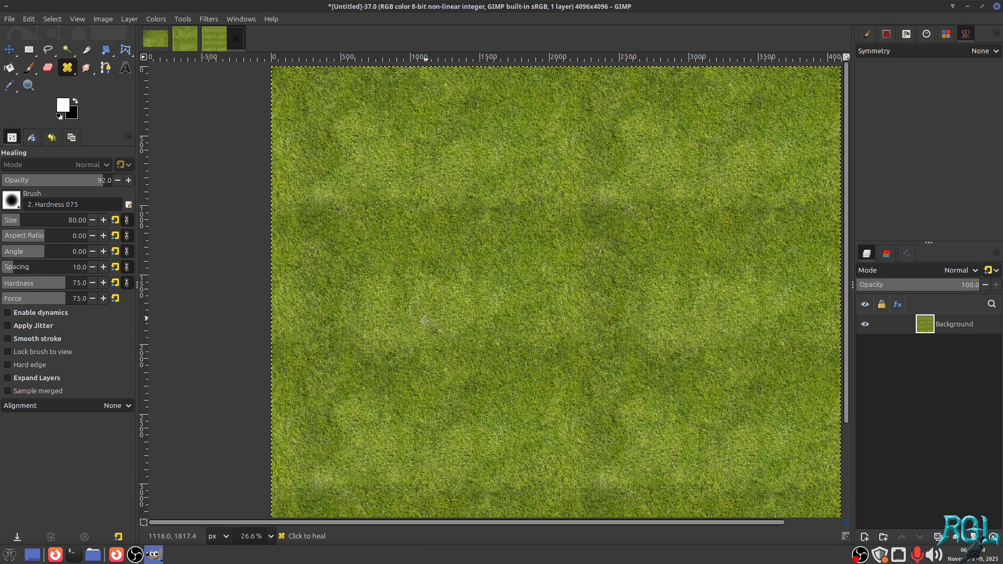
{"action": "left_click", "coordinate": [185, 38]}
Step: Heal the uneven patches near the 2048 px texture's upper edge, between about 350 and 950 px across, resampling clean grass between strokes
{"action": "scroll", "coordinate": [404, 294], "scroll_direction": "up", "scroll_amount": 3}
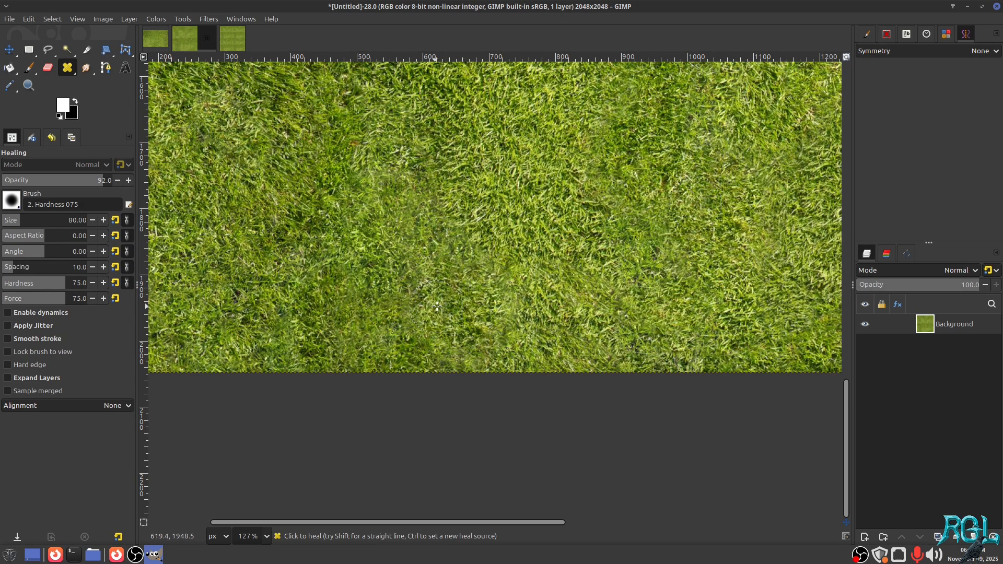
{"action": "scroll", "coordinate": [528, 235], "scroll_direction": "down", "scroll_amount": 3, "text": "ctrl"}
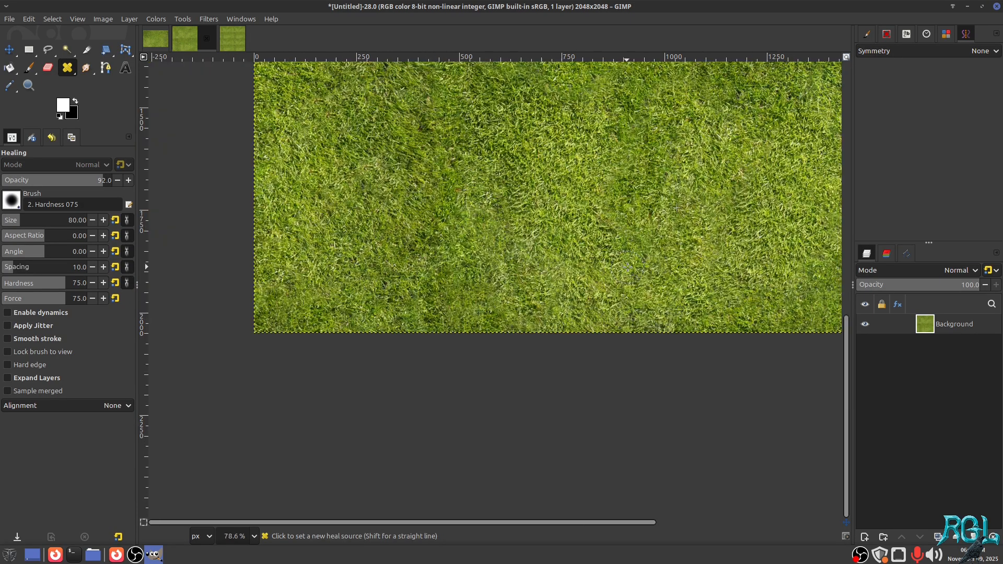
{"action": "scroll", "coordinate": [600, 238], "scroll_direction": "up", "scroll_amount": 5, "text": "ctrl"}
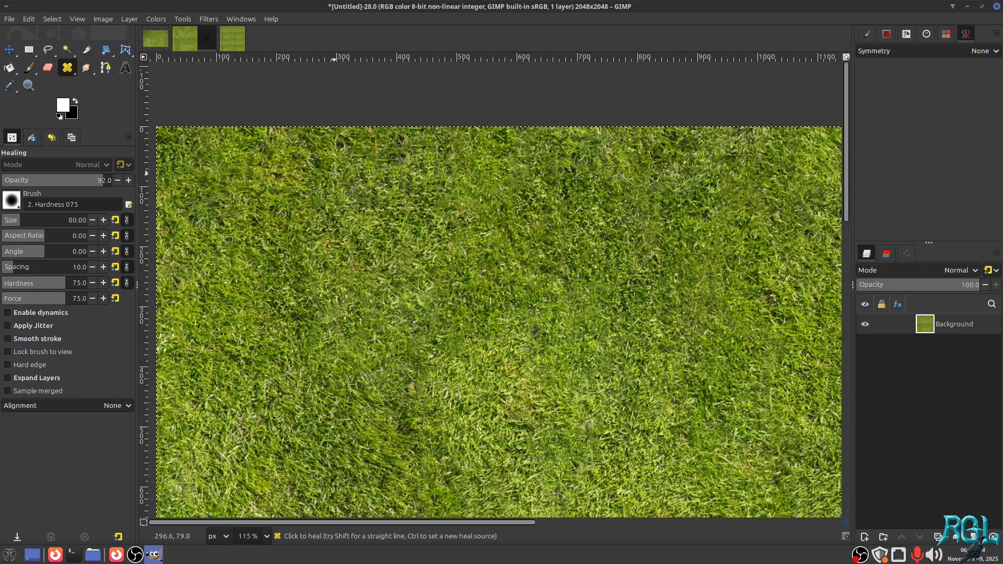
{"action": "mouse_move", "coordinate": [382, 217]}
{"action": "left_mouse_down"}
{"action": "mouse_move", "coordinate": [375, 260]}
{"action": "mouse_move", "coordinate": [389, 181]}
{"action": "mouse_move", "coordinate": [374, 245]}
{"action": "mouse_move", "coordinate": [434, 251]}
{"action": "mouse_move", "coordinate": [458, 189]}
{"action": "mouse_move", "coordinate": [447, 285]}
{"action": "mouse_move", "coordinate": [519, 286]}
{"action": "left_mouse_up"}
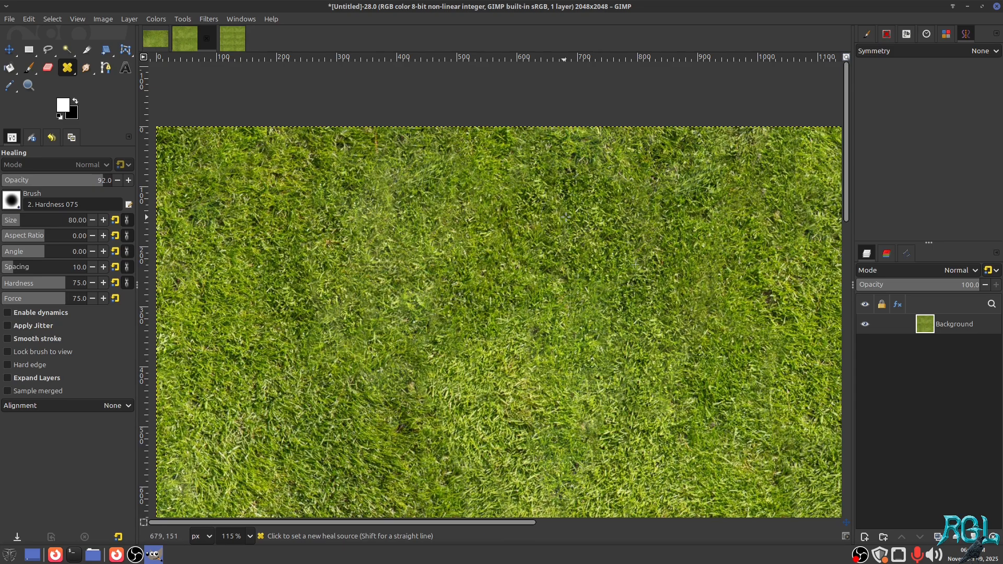
{"action": "left_click", "coordinate": [735, 312], "text": "ctrl"}
{"action": "left_click_drag", "start_coordinate": [658, 163], "coordinate": [728, 156]}
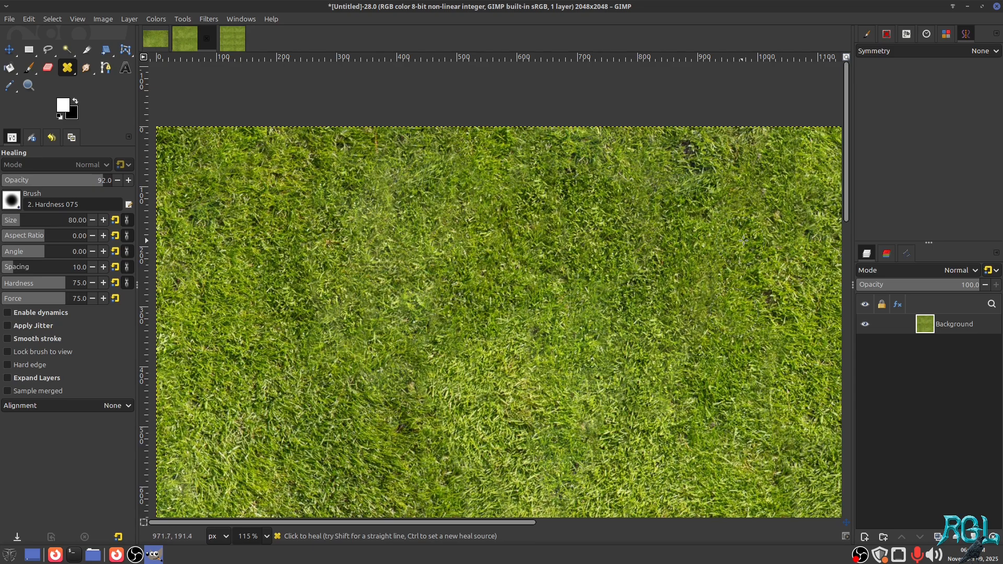
Step: Heal the blurred horizontal strip about 100 px below the texture's upper edge, between about 800 and 1000 px across
{"action": "scroll", "coordinate": [744, 240], "scroll_direction": "right", "scroll_amount": 5}
{"action": "scroll", "coordinate": [744, 241], "scroll_direction": "down", "scroll_amount": 1}
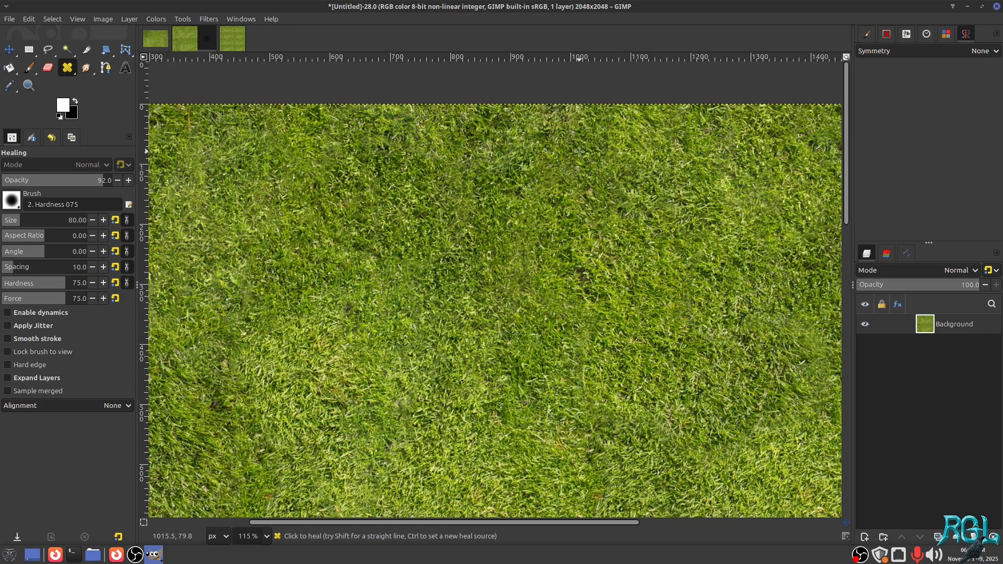
{"action": "scroll", "coordinate": [577, 119], "scroll_direction": "up", "scroll_amount": 3}
{"action": "scroll", "coordinate": [577, 119], "scroll_direction": "up", "scroll_amount": 2}
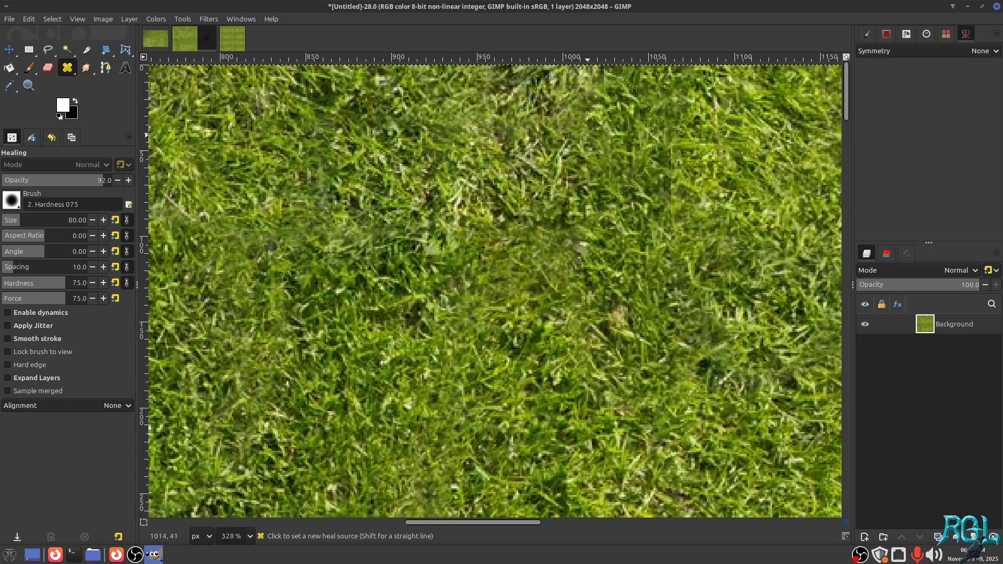
{"action": "mouse_move", "coordinate": [212, 230]}
{"action": "left_mouse_down"}
{"action": "mouse_move", "coordinate": [345, 101]}
{"action": "mouse_move", "coordinate": [387, 293]}
{"action": "mouse_move", "coordinate": [555, 271]}
{"action": "left_mouse_up"}
{"action": "scroll", "coordinate": [577, 318], "scroll_direction": "down", "scroll_amount": 3}
{"action": "scroll", "coordinate": [578, 318], "scroll_direction": "down", "scroll_amount": 12}
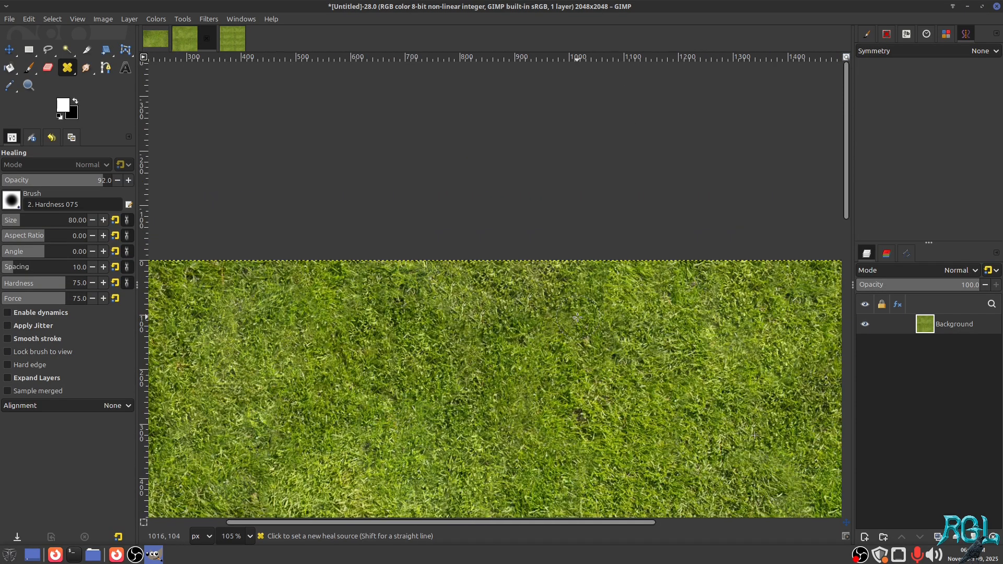
Step: Repeat the Tile filter on the texture to build 4096 × 4096 px previews and examine the repeating bands and seams
{"action": "key", "text": "ctrl+f"}
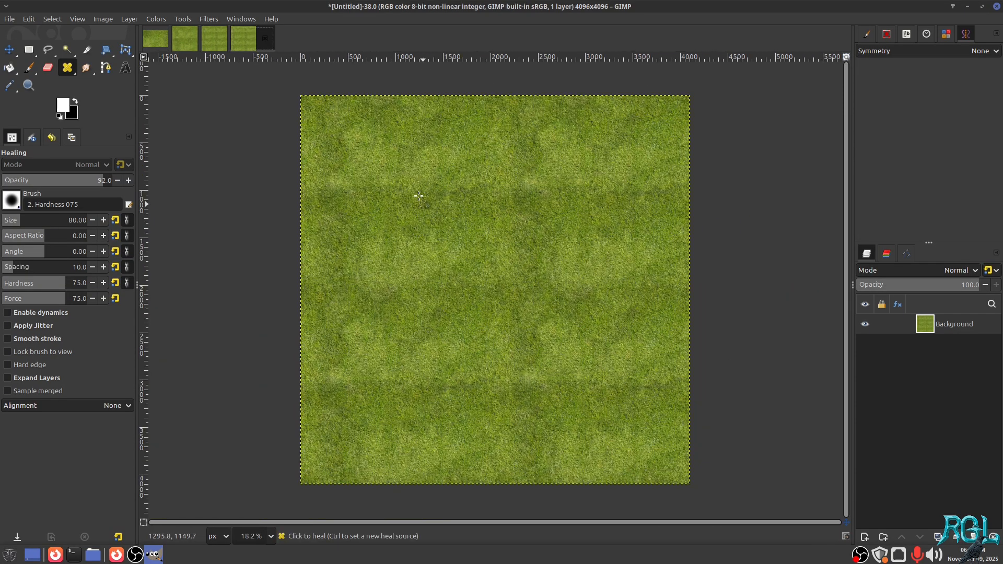
{"action": "scroll", "coordinate": [419, 196], "scroll_direction": "up", "scroll_amount": 5}
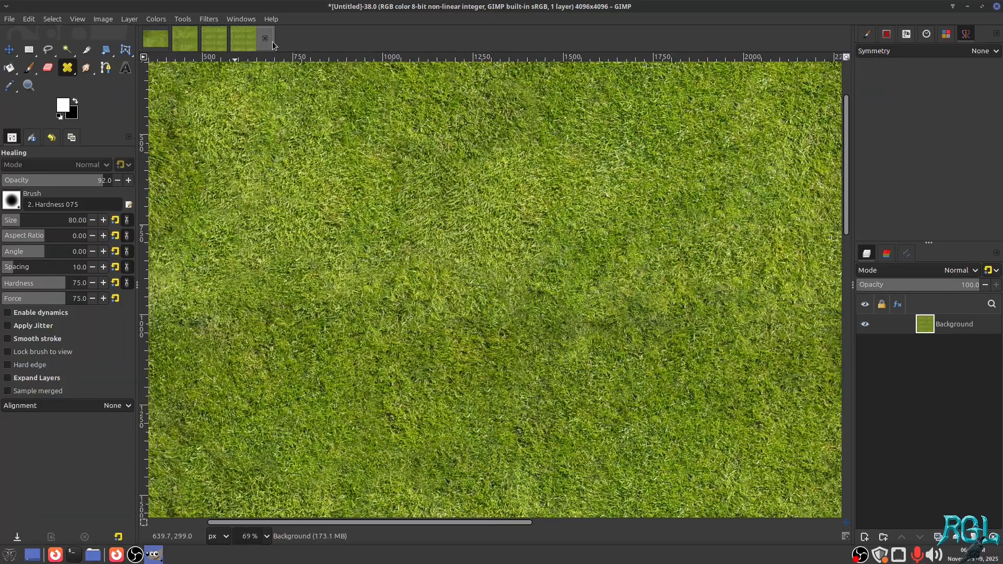
{"action": "left_click", "coordinate": [184, 39]}
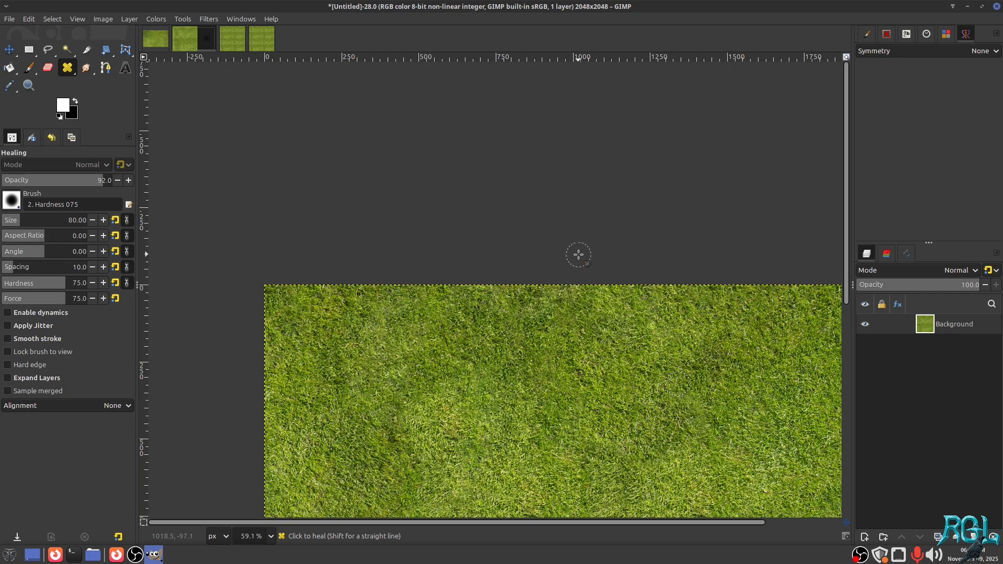
{"action": "key", "text": "ctrl+f"}
{"action": "scroll", "coordinate": [381, 143], "scroll_direction": "up", "scroll_amount": 3}
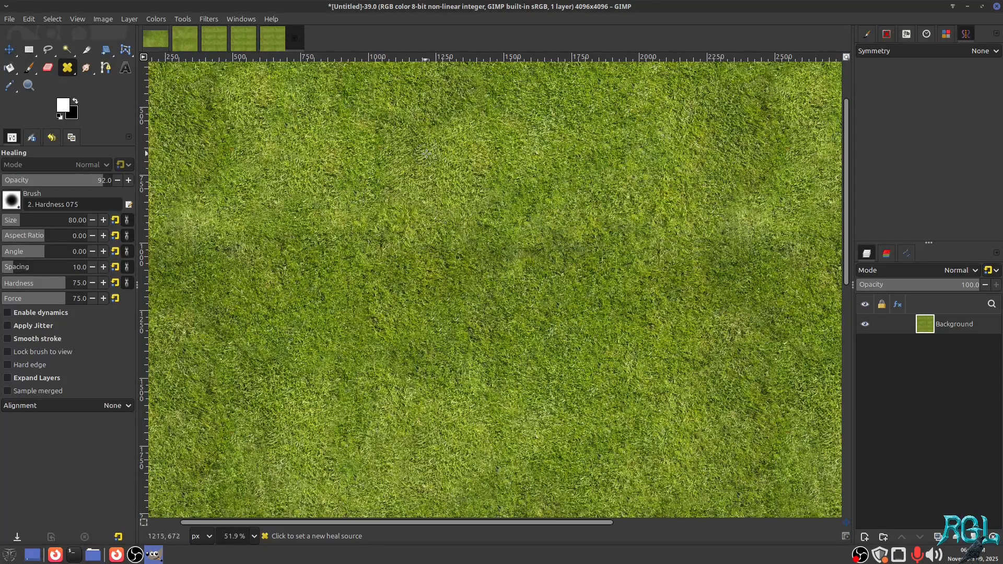
{"action": "scroll", "coordinate": [439, 174], "scroll_direction": "down", "scroll_amount": 3}
{"action": "scroll", "coordinate": [458, 201], "scroll_direction": "down", "scroll_amount": 1}
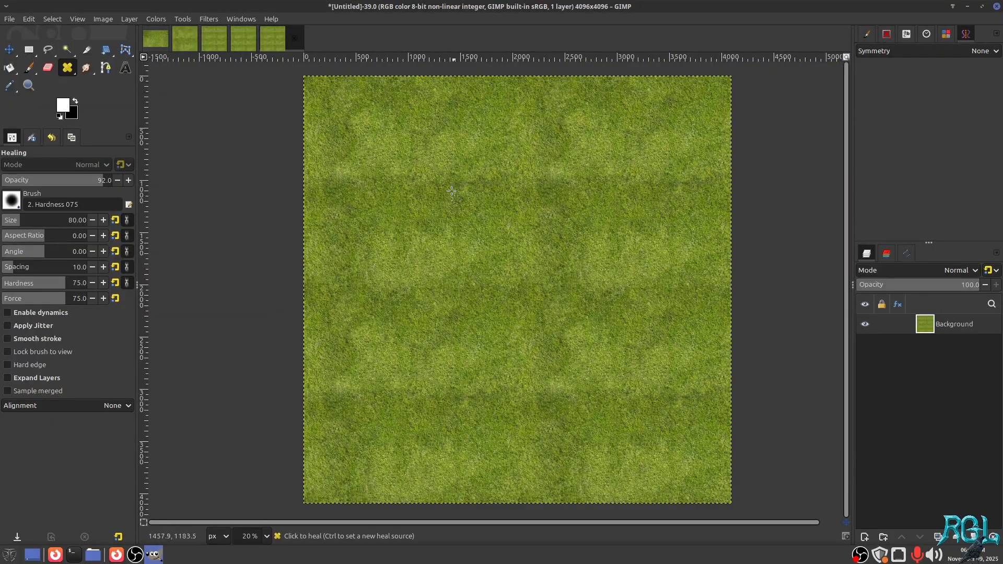
{"action": "scroll", "coordinate": [452, 192], "scroll_direction": "up", "scroll_amount": 6}
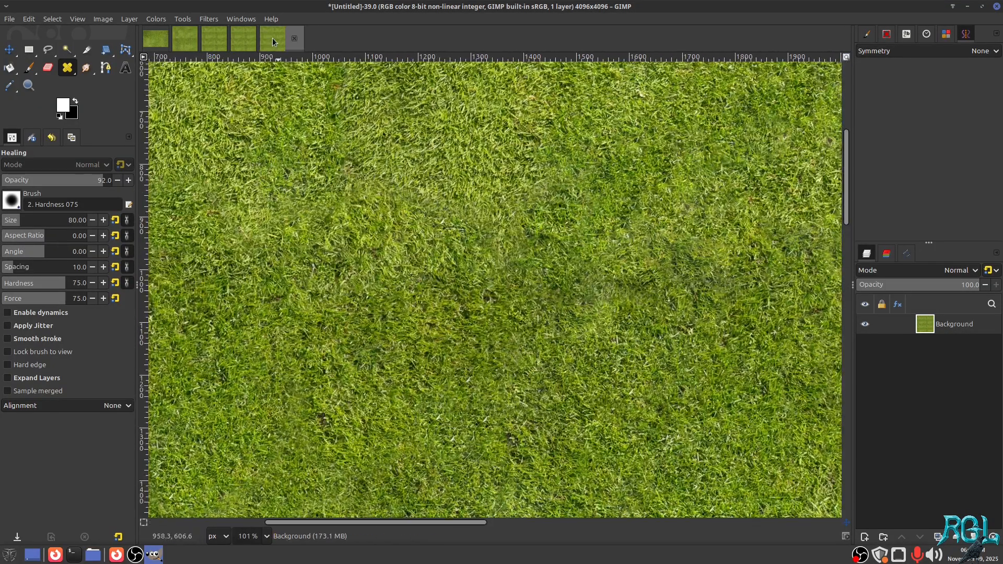
Step: Close all the 4096 × 4096 px tiled previews without saving and return to the 2048 px texture
{"action": "key", "text": "ctrl+w"}
{"action": "left_click", "coordinate": [597, 316]}
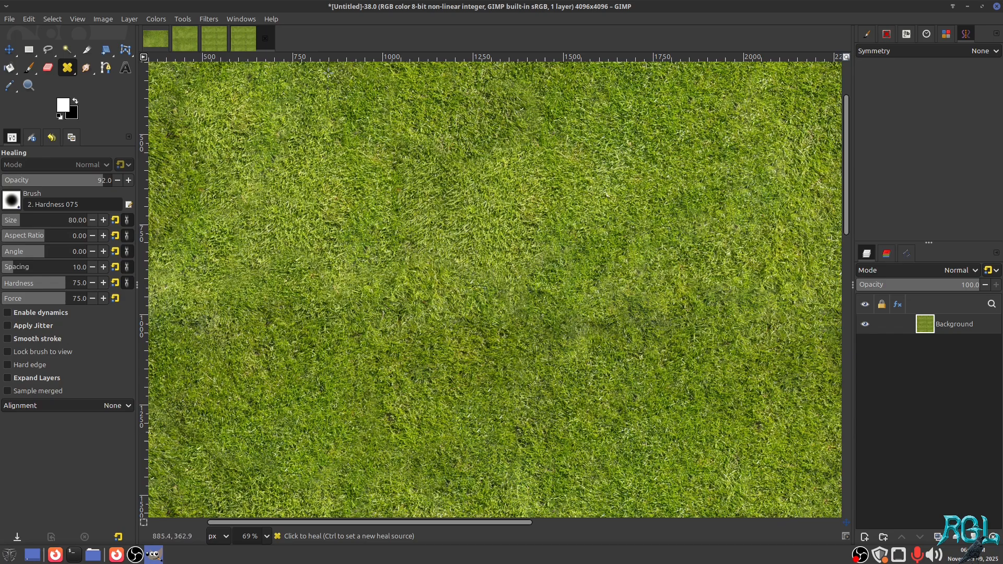
{"action": "left_click", "coordinate": [265, 39]}
{"action": "left_click", "coordinate": [597, 317]}
{"action": "key", "text": "ctrl+w"}
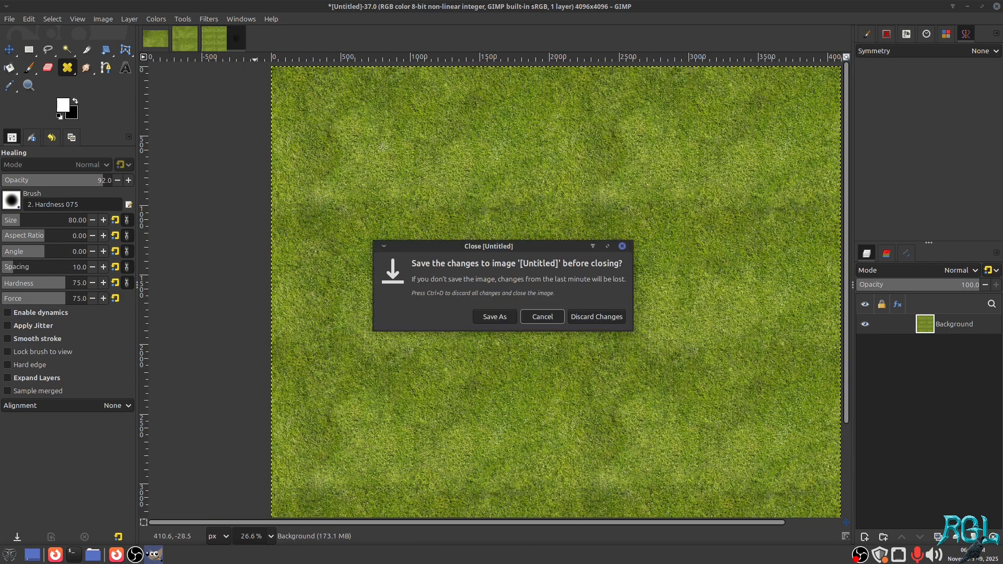
{"action": "left_click", "coordinate": [610, 317]}
{"action": "left_click_drag", "start_coordinate": [591, 317], "coordinate": [487, 257]}
Step: Heal the grass just below the texture's upper edge, from about 1000 to 1330 px across
{"action": "scroll", "coordinate": [520, 245], "scroll_direction": "up", "scroll_amount": 5}
{"action": "scroll", "coordinate": [520, 246], "scroll_direction": "up", "scroll_amount": 5}
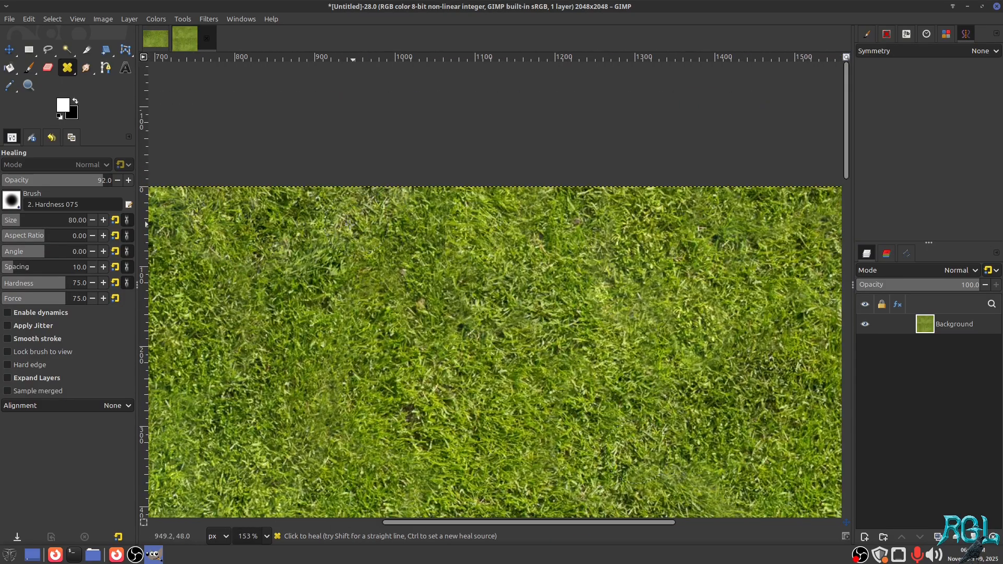
{"action": "left_click", "coordinate": [403, 255]}
{"action": "left_click_drag", "start_coordinate": [571, 224], "coordinate": [661, 226]}
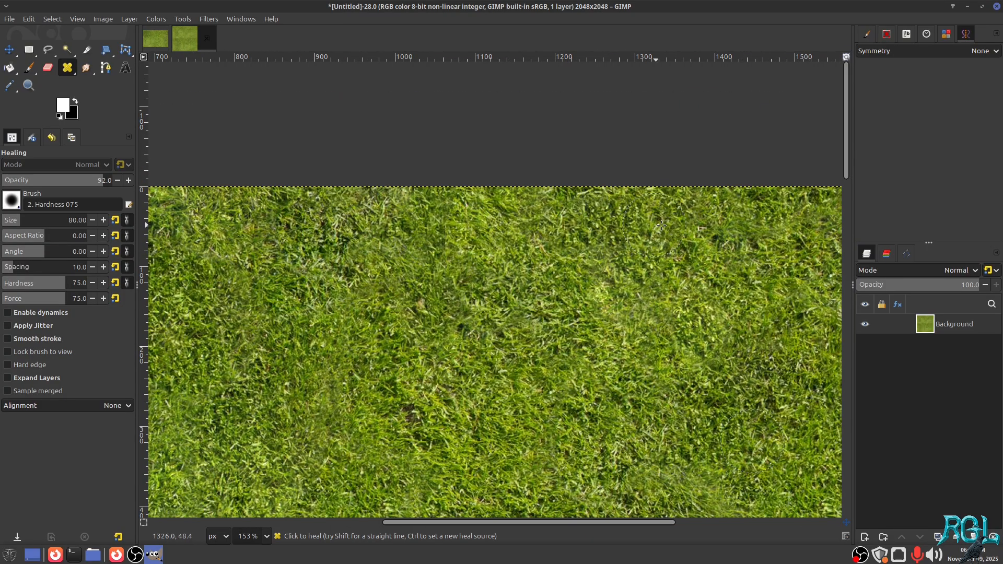
{"action": "scroll", "coordinate": [404, 289], "scroll_direction": "down", "scroll_amount": 6}
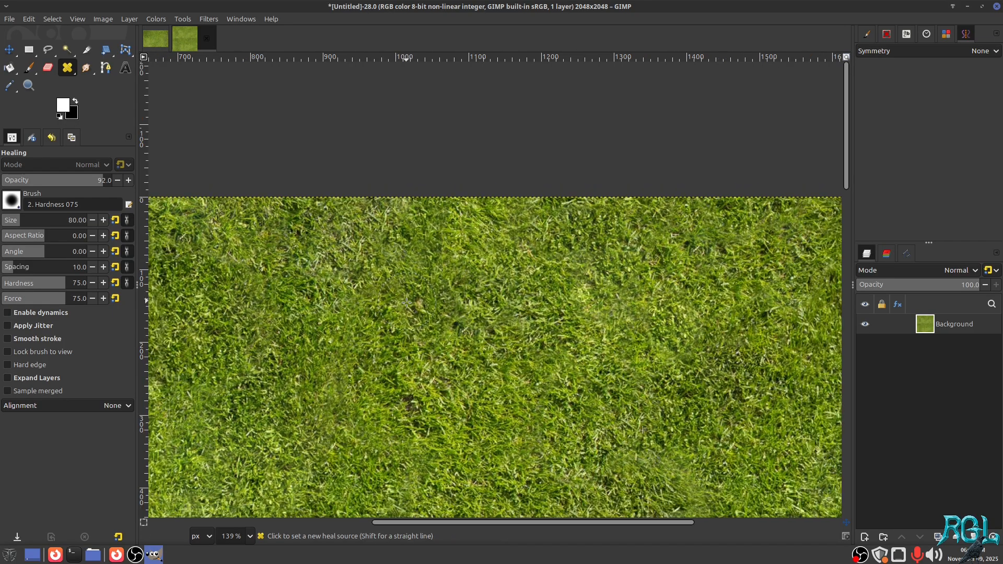
Step: Heal the pale blurred patch near the texture's left edge, about 350 px across and 900 px down
{"action": "scroll", "coordinate": [360, 277], "scroll_direction": "up", "scroll_amount": 3}
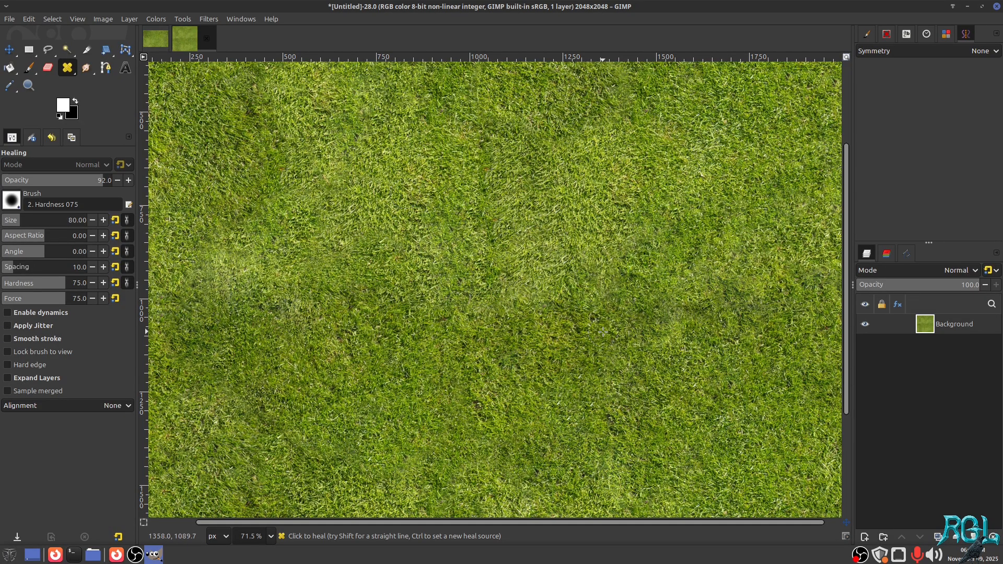
{"action": "scroll", "coordinate": [494, 243], "scroll_direction": "left", "scroll_amount": 3}
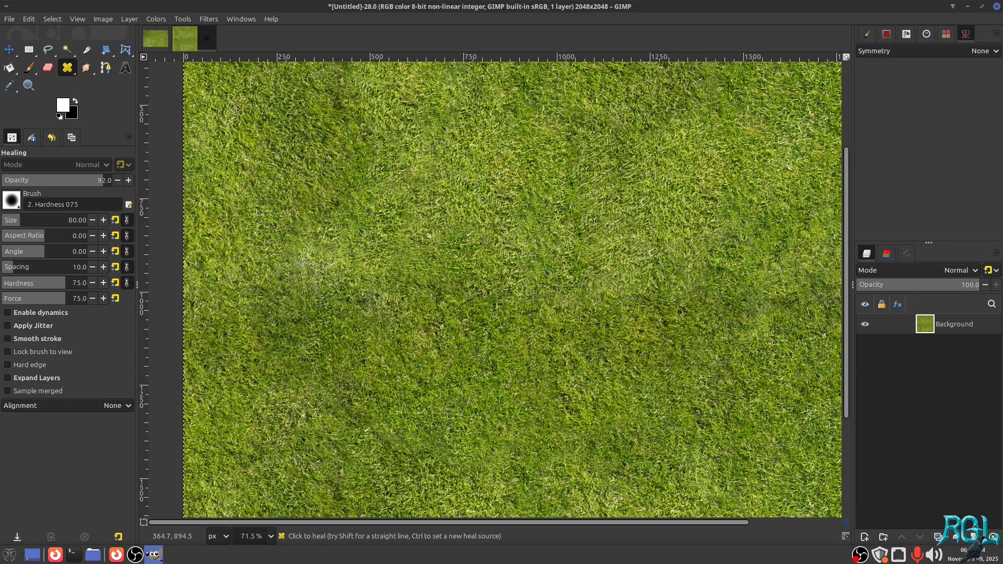
{"action": "mouse_move", "coordinate": [308, 263]}
{"action": "left_mouse_down"}
{"action": "mouse_move", "coordinate": [360, 245]}
{"action": "mouse_move", "coordinate": [327, 240]}
{"action": "mouse_move", "coordinate": [374, 250]}
{"action": "left_mouse_up"}
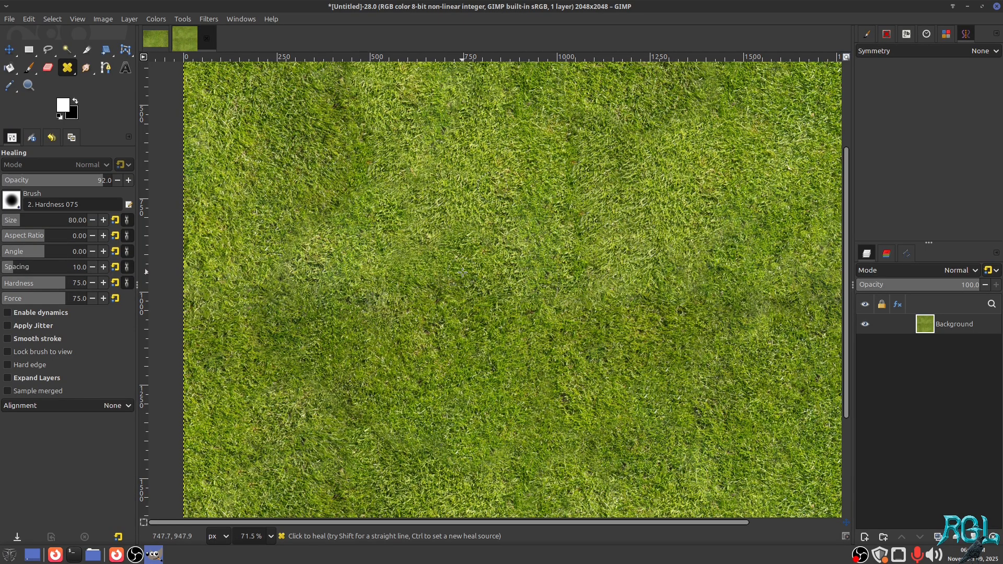
Step: Sample clean grass and heal the dark band at mid-height, from about 1500 to 1950 px across
{"action": "scroll", "coordinate": [375, 250], "scroll_direction": "down", "scroll_amount": 3}
{"action": "scroll", "coordinate": [482, 232], "scroll_direction": "up", "scroll_amount": 4}
{"action": "left_click", "coordinate": [495, 182], "text": "ctrl"}
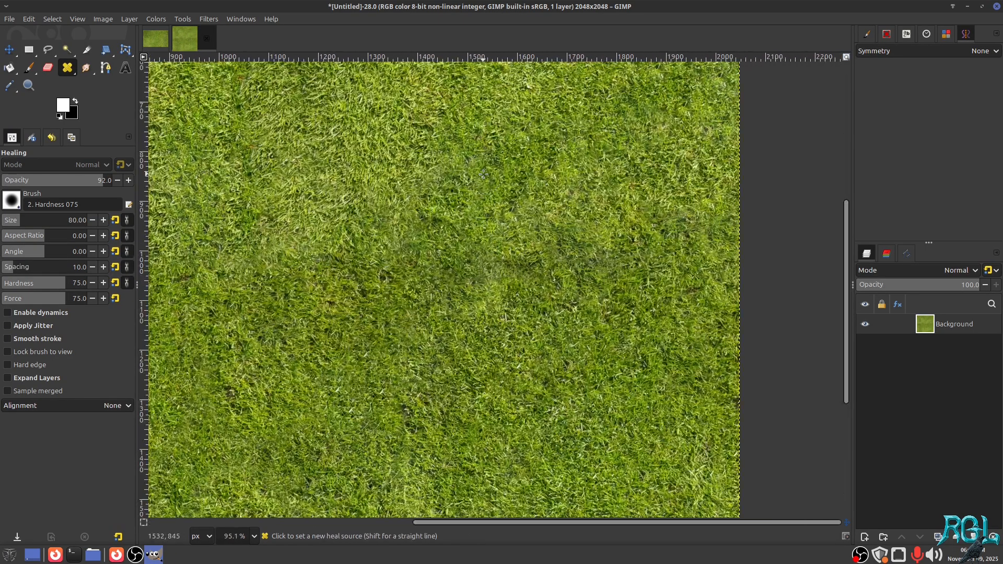
{"action": "mouse_move", "coordinate": [487, 217]}
{"action": "left_mouse_down"}
{"action": "mouse_move", "coordinate": [452, 277]}
{"action": "mouse_move", "coordinate": [427, 289]}
{"action": "mouse_move", "coordinate": [425, 252]}
{"action": "mouse_move", "coordinate": [475, 231]}
{"action": "mouse_move", "coordinate": [501, 260]}
{"action": "mouse_move", "coordinate": [534, 243]}
{"action": "mouse_move", "coordinate": [566, 267]}
{"action": "mouse_move", "coordinate": [690, 230]}
{"action": "left_mouse_up"}
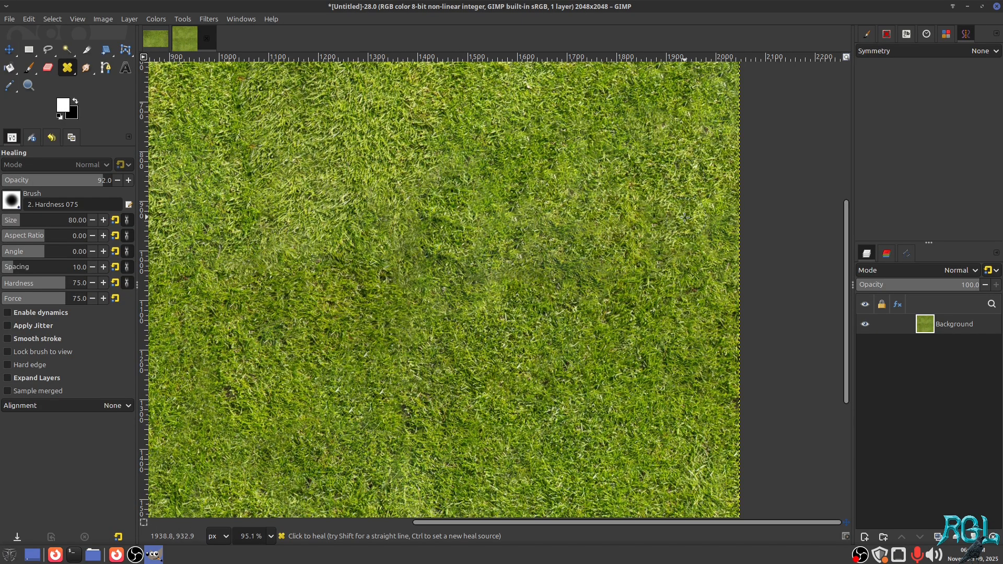
{"action": "scroll", "coordinate": [572, 298], "scroll_direction": "down", "scroll_amount": 3}
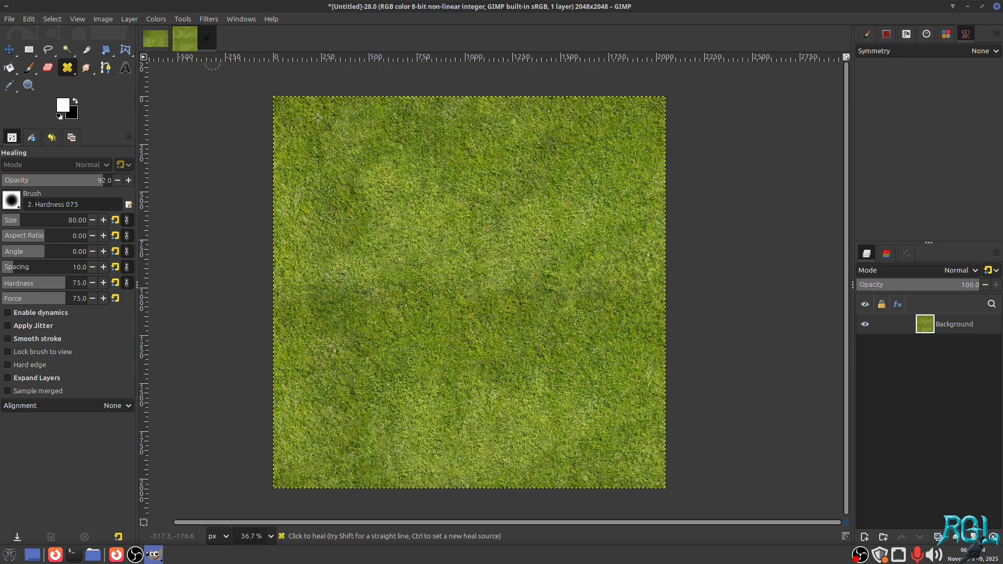
Step: Repeat the Tile filter to build a fresh 4096 × 4096 px preview and examine its seams and repeating light and dark patches
{"action": "key", "text": "ctrl+f"}
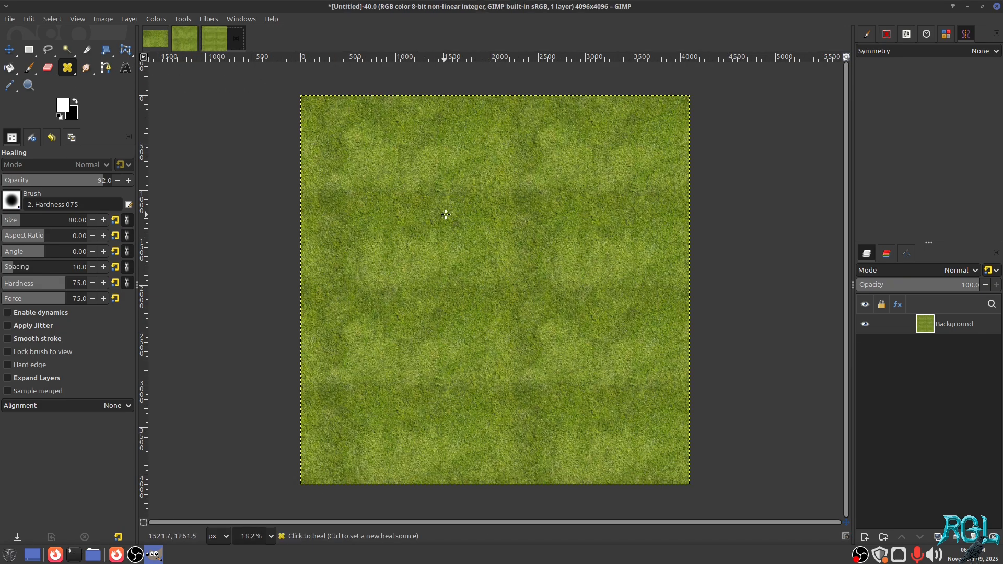
{"action": "left_click_drag", "start_coordinate": [495, 274], "coordinate": [474, 232]}
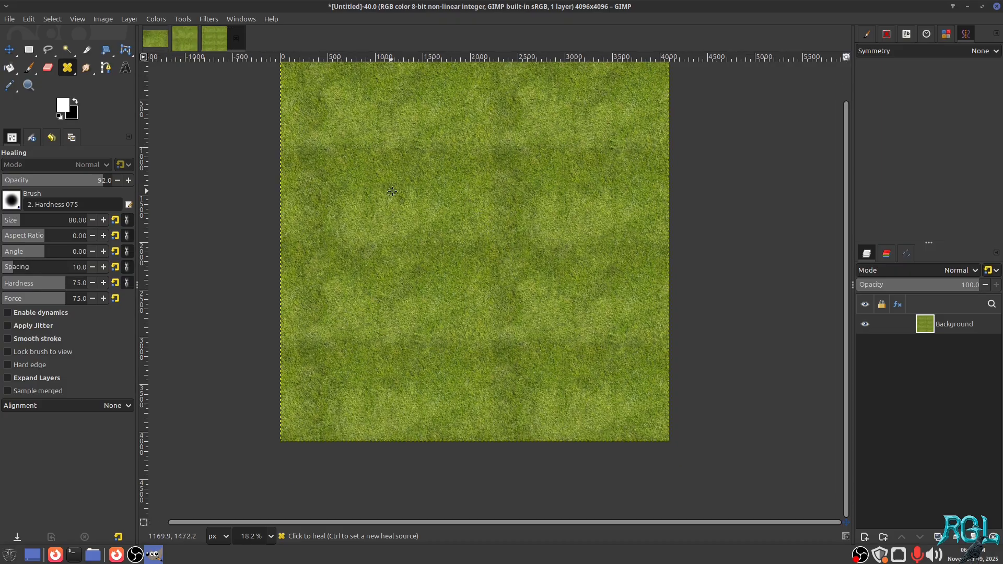
{"action": "left_click_drag", "start_coordinate": [505, 139], "coordinate": [506, 208]}
{"action": "scroll", "coordinate": [505, 205], "scroll_direction": "up", "scroll_amount": 12}
{"action": "scroll", "coordinate": [505, 206], "scroll_direction": "down", "scroll_amount": 10}
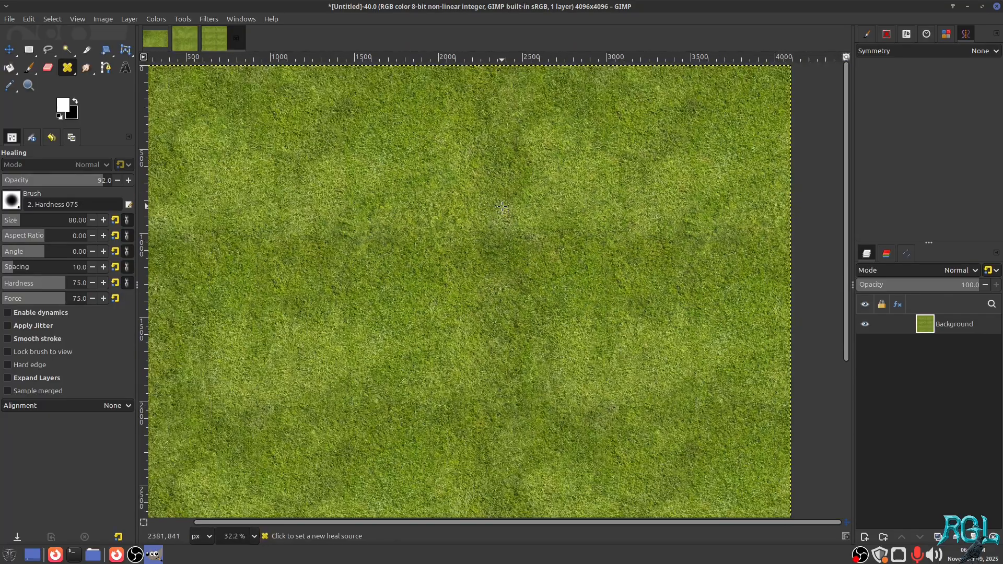
{"action": "scroll", "coordinate": [458, 223], "scroll_direction": "up", "scroll_amount": 7}
{"action": "scroll", "coordinate": [458, 223], "scroll_direction": "down", "scroll_amount": 6}
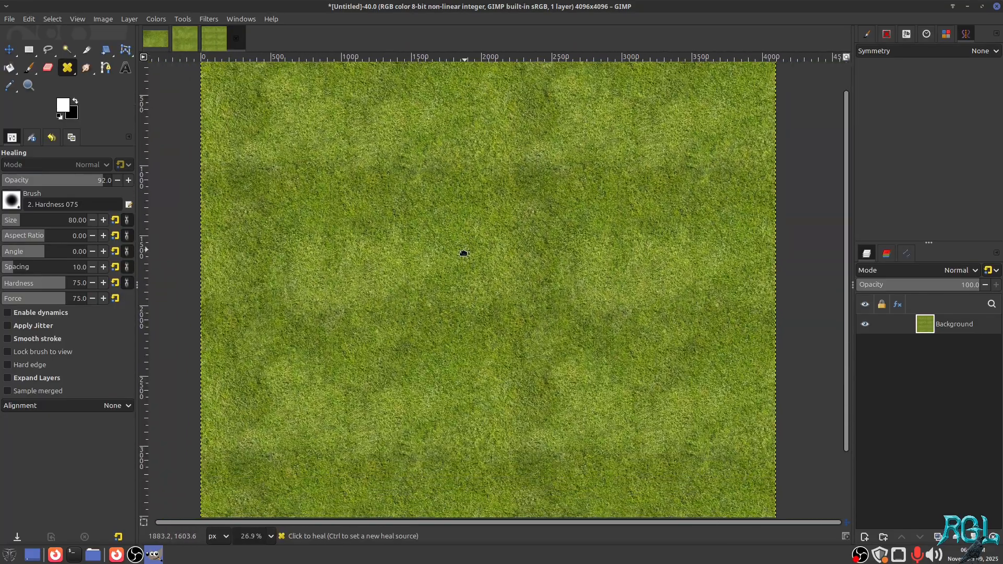
{"action": "scroll", "coordinate": [467, 261], "scroll_direction": "down", "scroll_amount": 2}
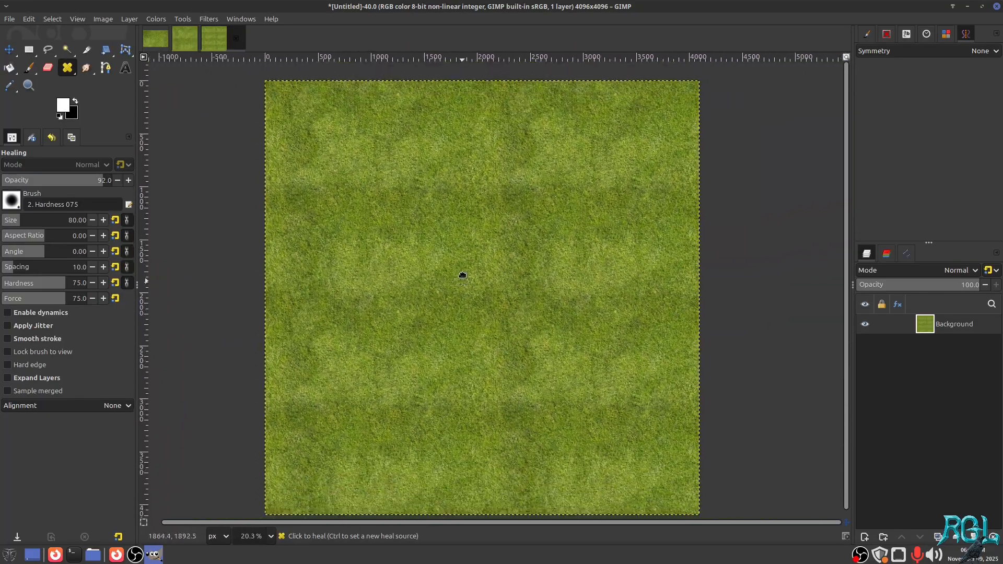
Step: Offset the 2048 px texture by half its width and height with wrap-around edges, and merge the effect into the Background layer
{"action": "left_click", "coordinate": [183, 34]}
{"action": "left_click", "coordinate": [129, 19]}
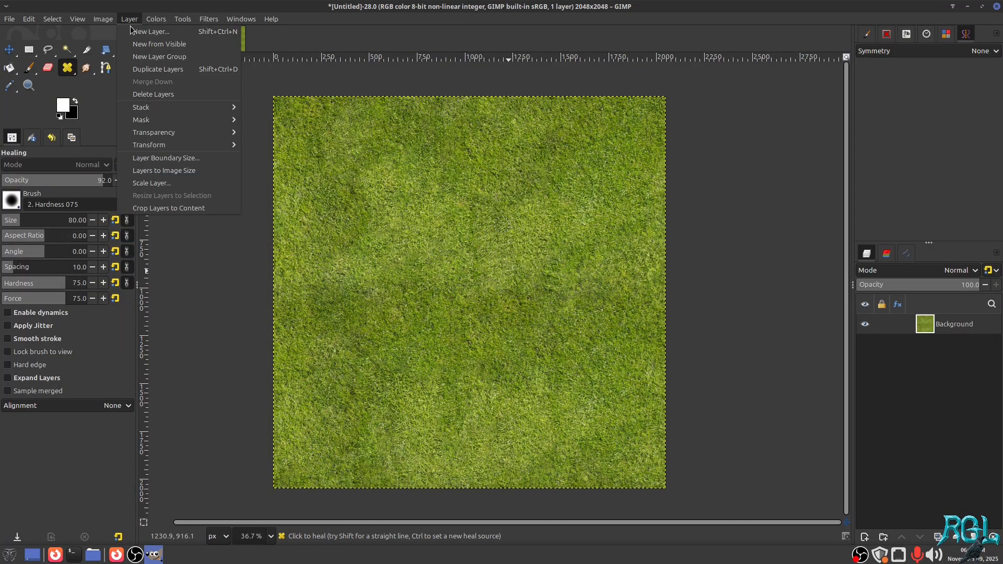
{"action": "mouse_move", "coordinate": [174, 140]}
{"action": "left_click", "coordinate": [320, 220]}
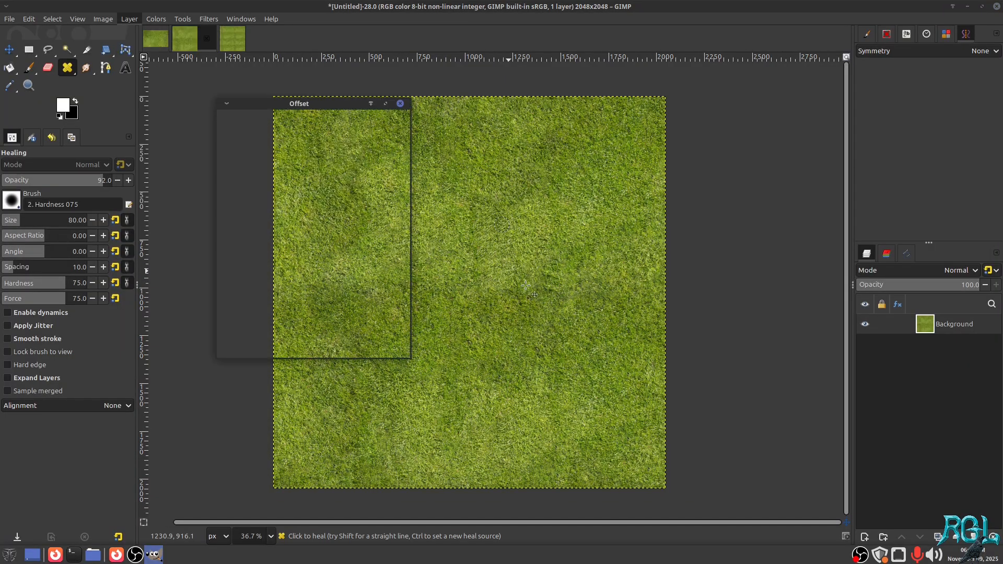
{"action": "left_click", "coordinate": [319, 208]}
{"action": "left_click", "coordinate": [393, 351]}
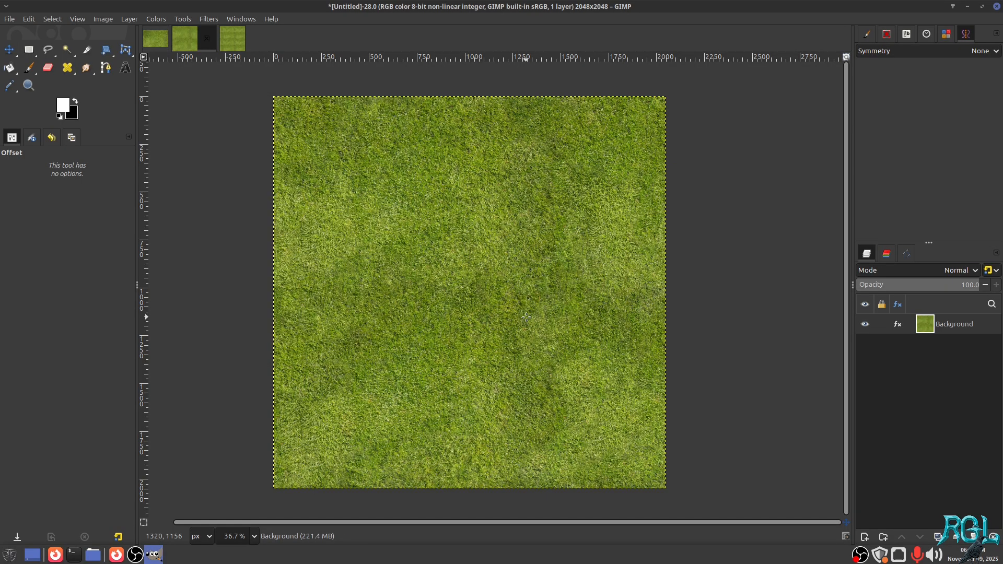
{"action": "key", "text": "ctrl+z"}
Step: Tile the offset grass texture into a new 4096 × 4096 px preview and examine its seams and uneven patches
{"action": "right_click", "coordinate": [446, 240]}
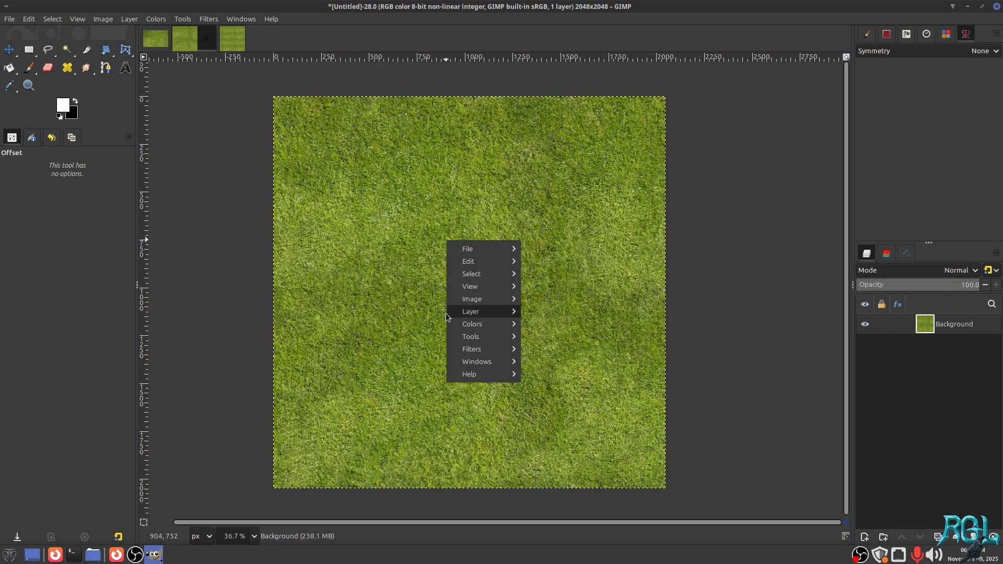
{"action": "mouse_move", "coordinate": [474, 353]}
{"action": "mouse_move", "coordinate": [601, 333]}
{"action": "left_click", "coordinate": [675, 345]}
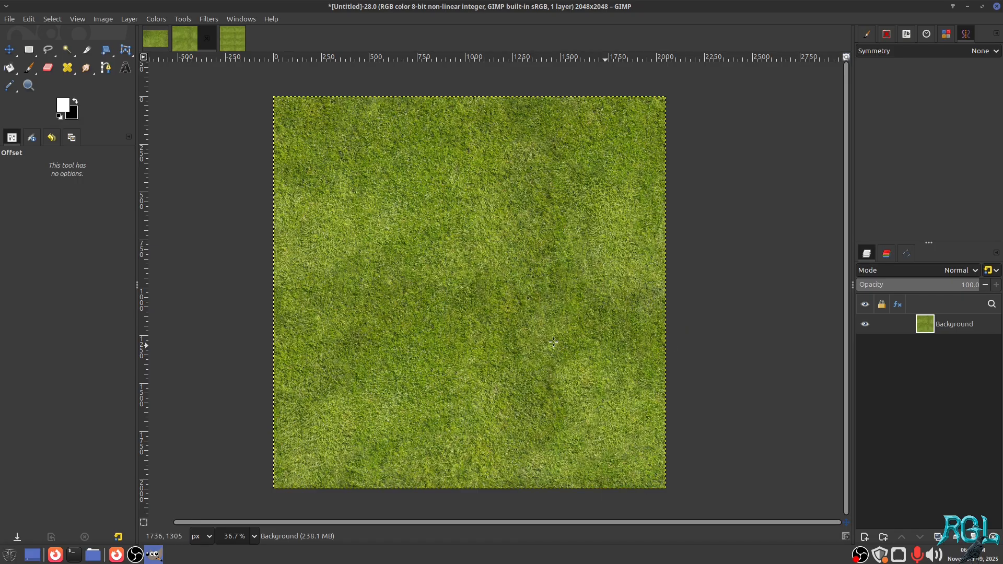
{"action": "left_click", "coordinate": [453, 298]}
{"action": "left_click", "coordinate": [584, 329]}
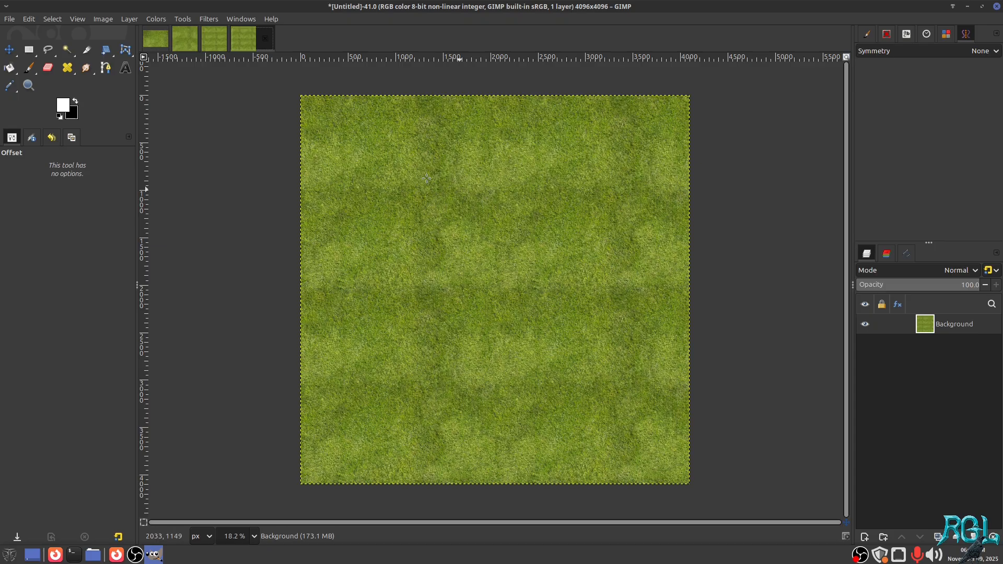
{"action": "scroll", "coordinate": [435, 188], "scroll_direction": "up", "scroll_amount": 3}
{"action": "scroll", "coordinate": [438, 194], "scroll_direction": "down", "scroll_amount": 3}
{"action": "scroll", "coordinate": [435, 195], "scroll_direction": "up", "scroll_amount": 5}
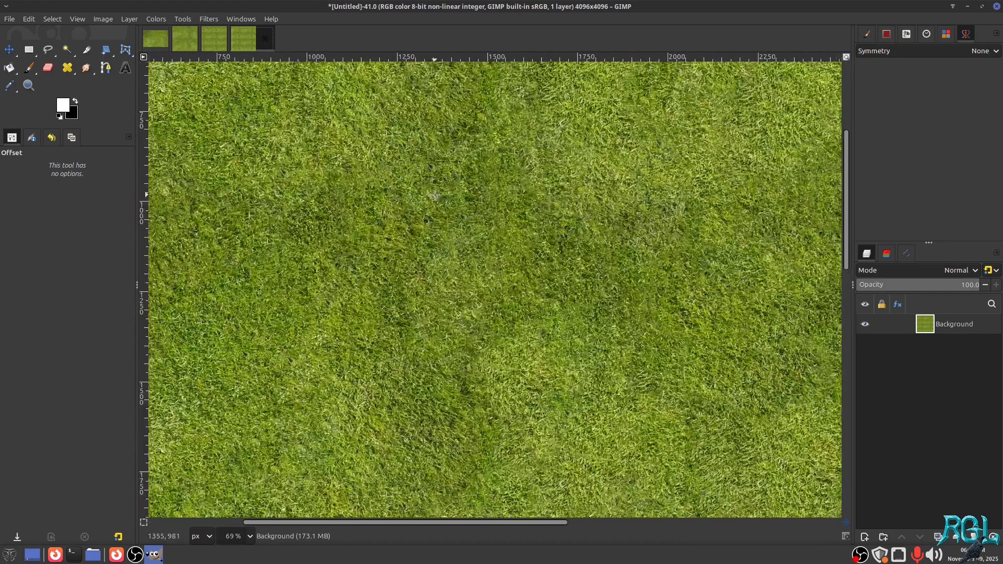
{"action": "scroll", "coordinate": [434, 195], "scroll_direction": "down", "scroll_amount": 5}
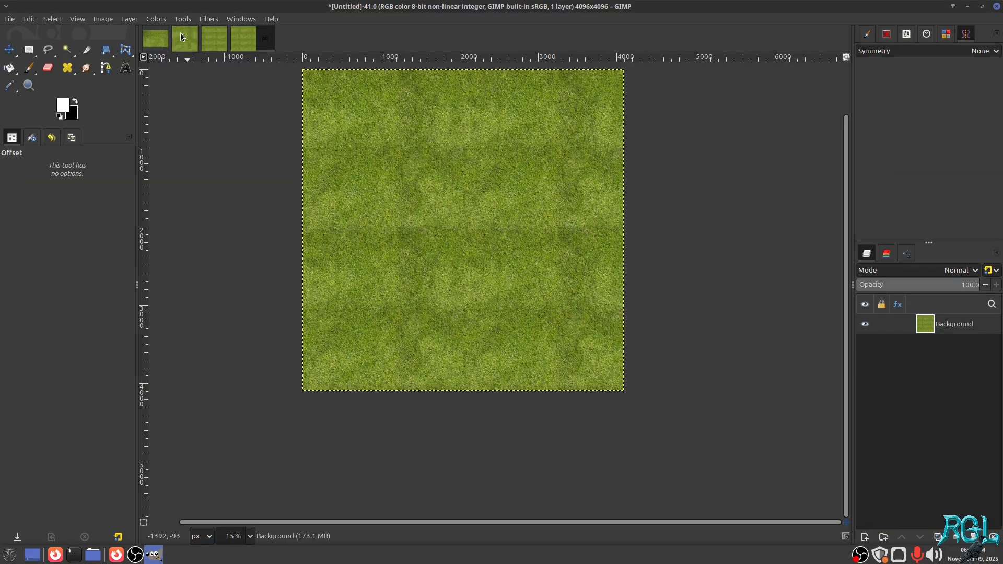
Step: Switch to the original 1500 × 1000 px grass photo and apply the Tile Seamless filter to it
{"action": "left_click", "coordinate": [214, 38]}
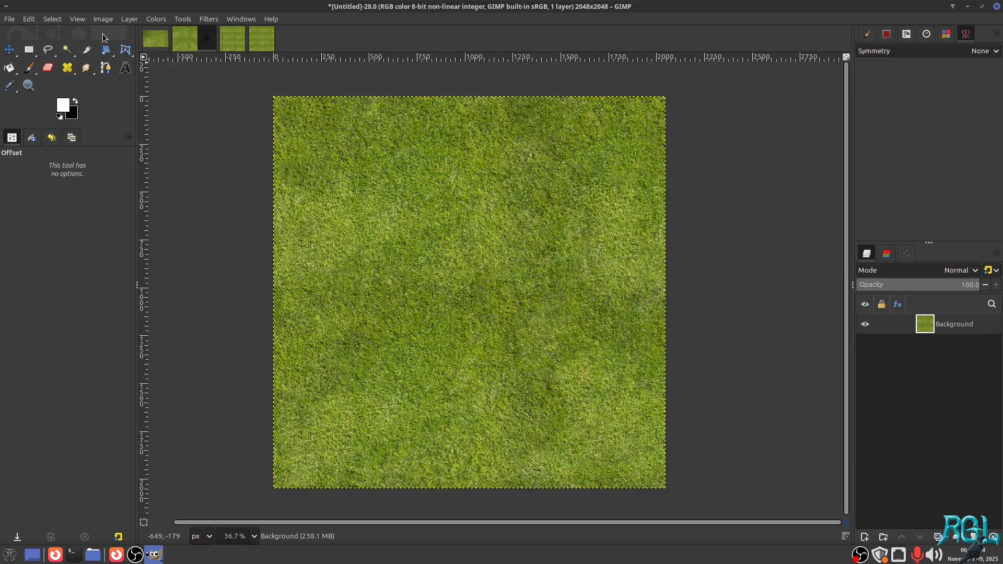
{"action": "left_click", "coordinate": [150, 42]}
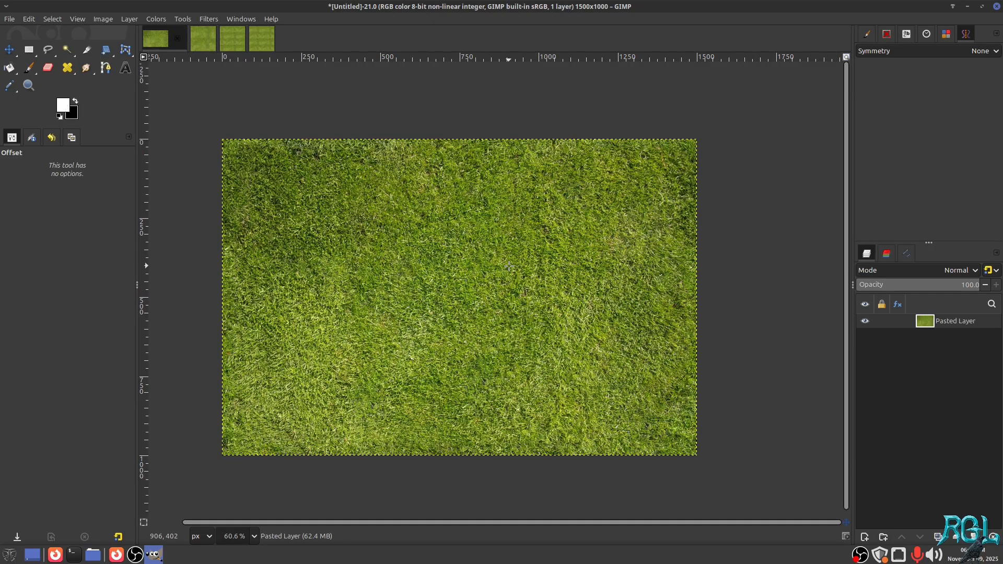
{"action": "right_click", "coordinate": [462, 255]}
{"action": "mouse_move", "coordinate": [496, 364]}
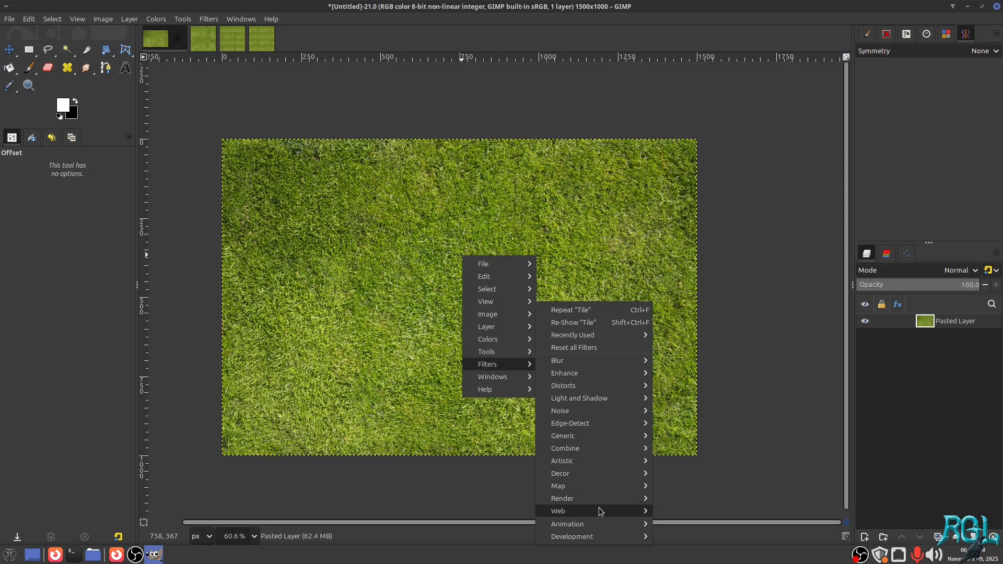
{"action": "mouse_move", "coordinate": [590, 488]}
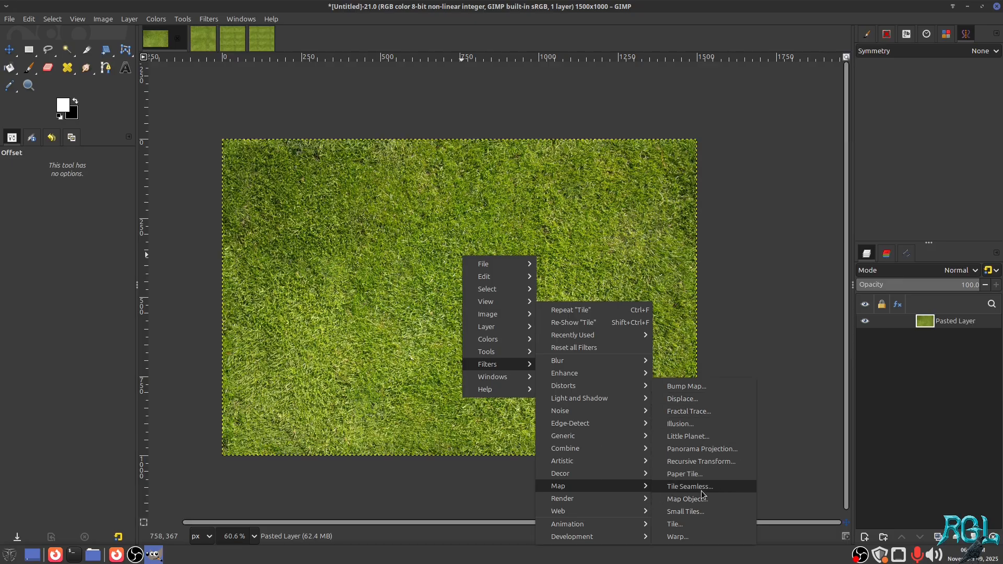
{"action": "left_click", "coordinate": [701, 495]}
{"action": "left_click", "coordinate": [774, 240]}
Step: Tile the filtered 1500 × 1000 px photo into a new 4096 × 4096 px image
{"action": "right_click", "coordinate": [553, 262]}
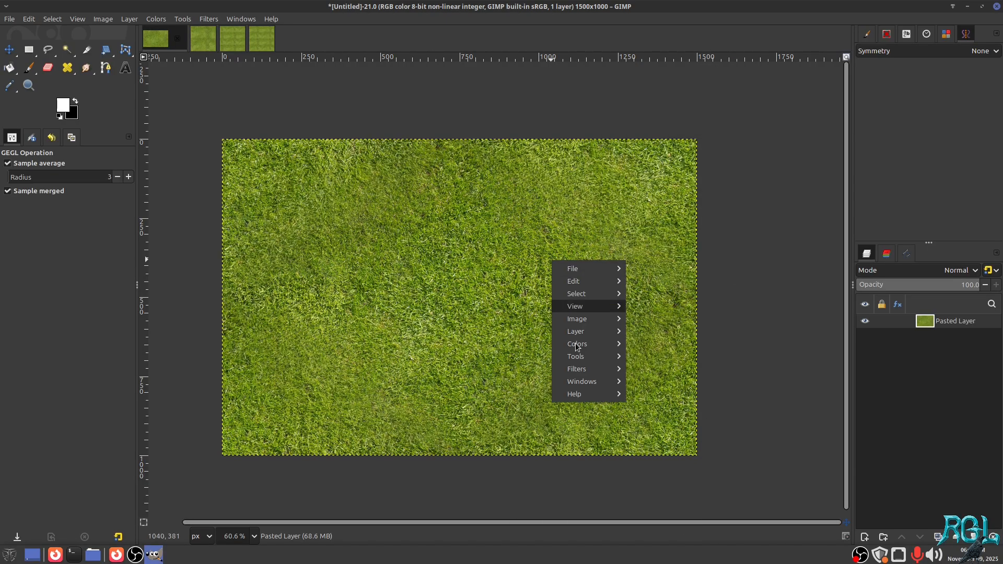
{"action": "mouse_move", "coordinate": [586, 370]}
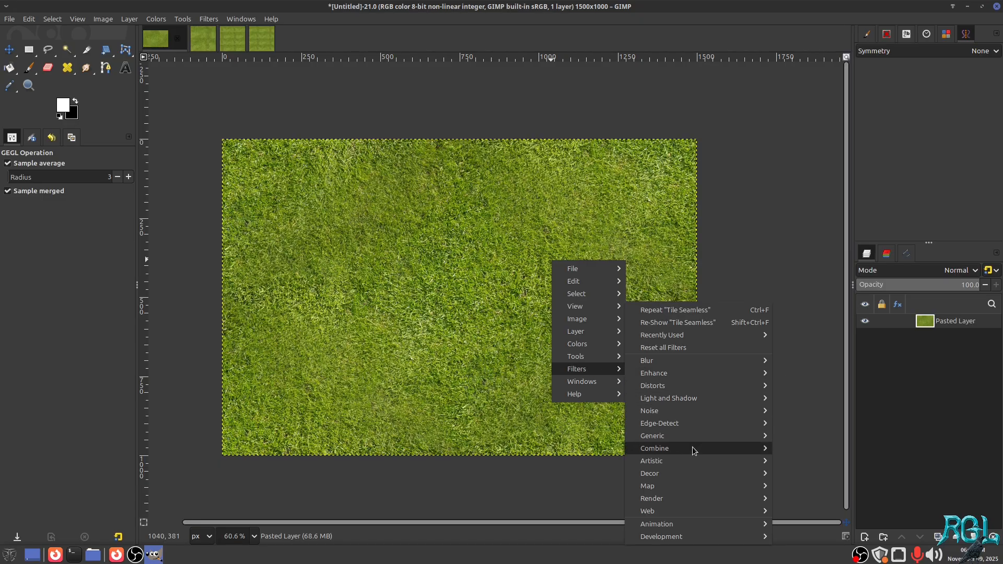
{"action": "mouse_move", "coordinate": [707, 487]}
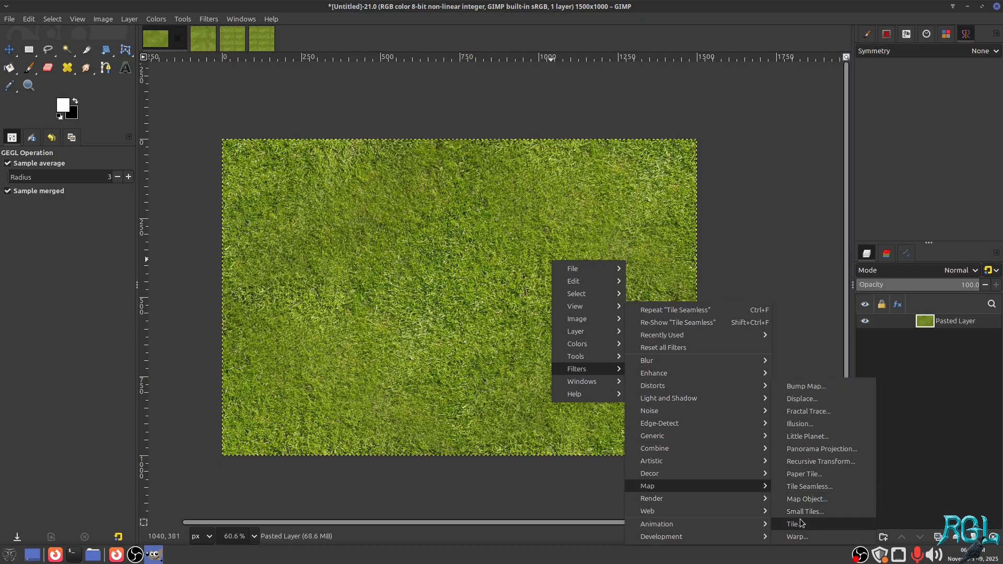
{"action": "left_click", "coordinate": [801, 524]}
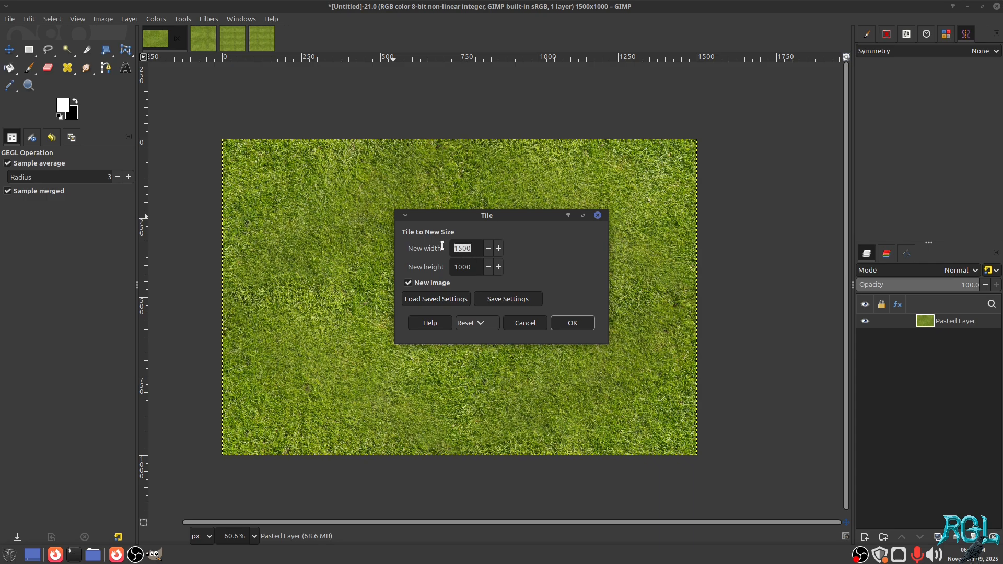
{"action": "left_click", "coordinate": [443, 305]}
{"action": "left_click", "coordinate": [568, 328]}
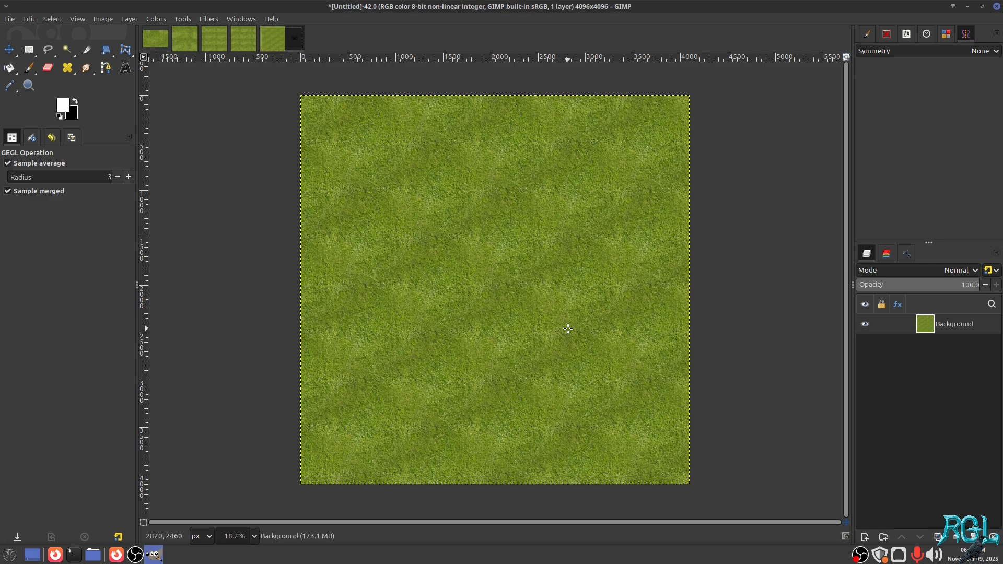
Step: Compare the tiled preview of the hand-retouched texture with the Tile Seamless preview, looking at repetition and visible seams
{"action": "left_click", "coordinate": [236, 40]}
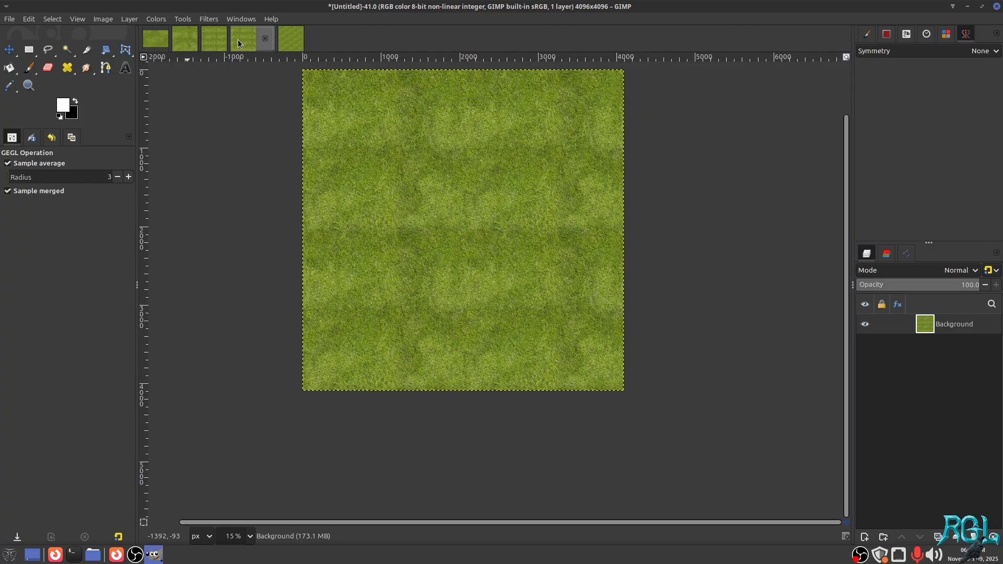
{"action": "scroll", "coordinate": [506, 233], "scroll_direction": "up", "scroll_amount": 3}
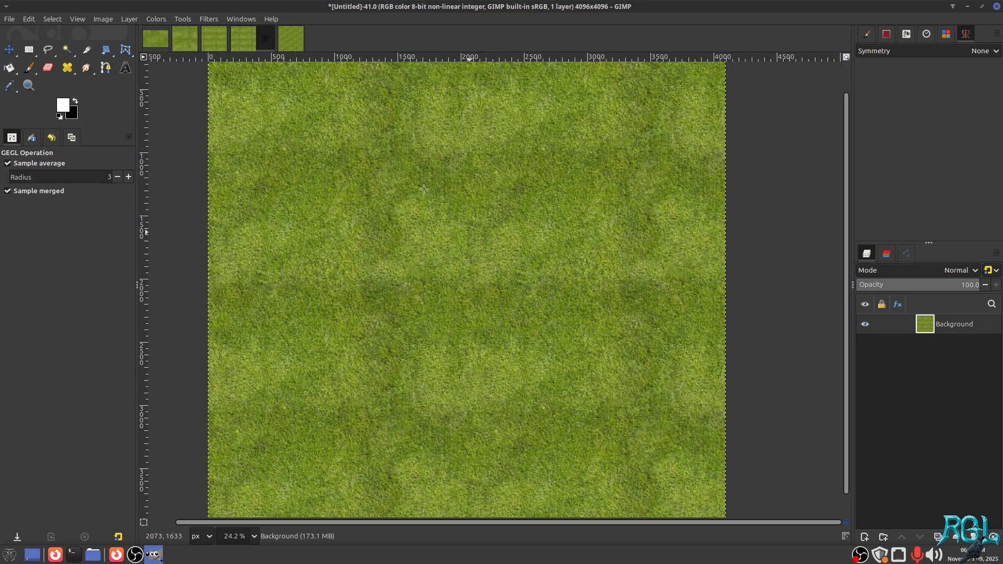
{"action": "scroll", "coordinate": [555, 266], "scroll_direction": "down", "scroll_amount": 2}
{"action": "scroll", "coordinate": [562, 390], "scroll_direction": "right", "scroll_amount": 1}
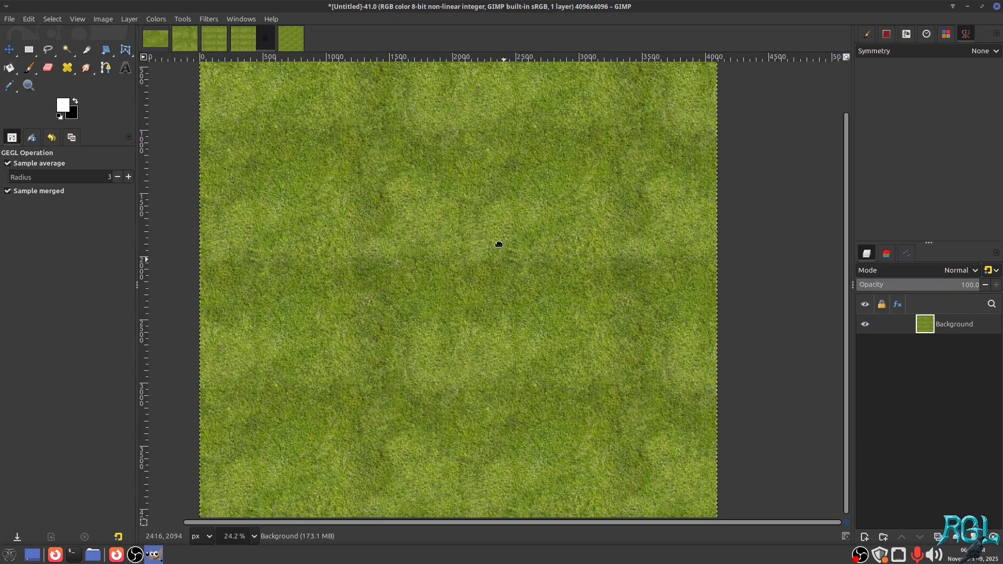
{"action": "scroll", "coordinate": [418, 135], "scroll_direction": "up", "scroll_amount": 1}
{"action": "scroll", "coordinate": [354, 100], "scroll_direction": "left", "scroll_amount": 1}
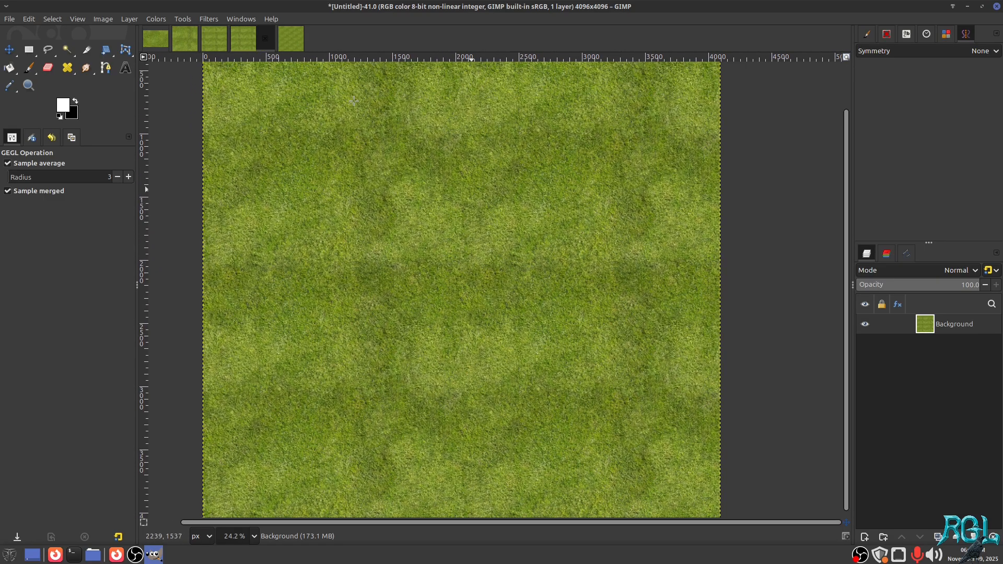
{"action": "left_click", "coordinate": [299, 34]}
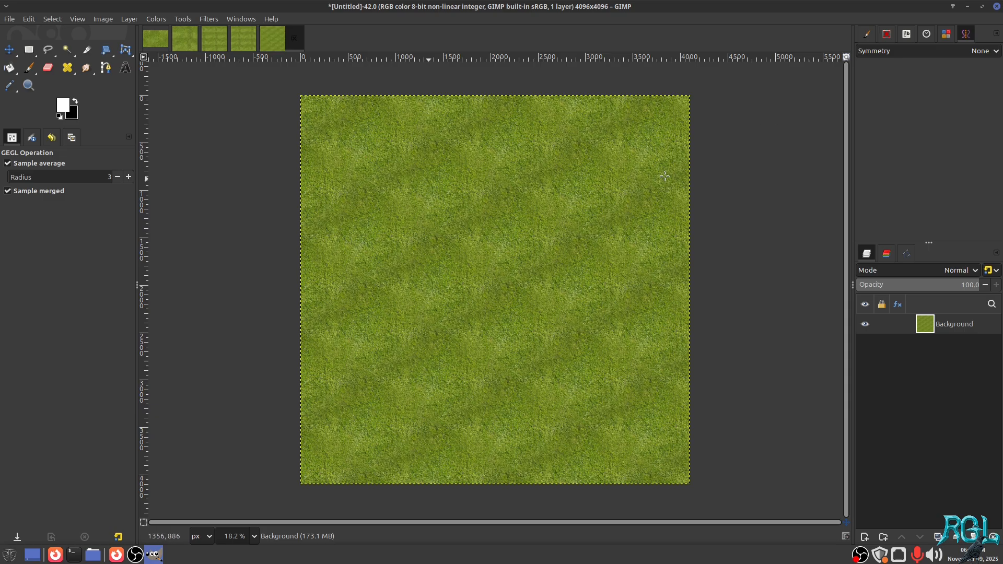
{"action": "left_click", "coordinate": [245, 46]}
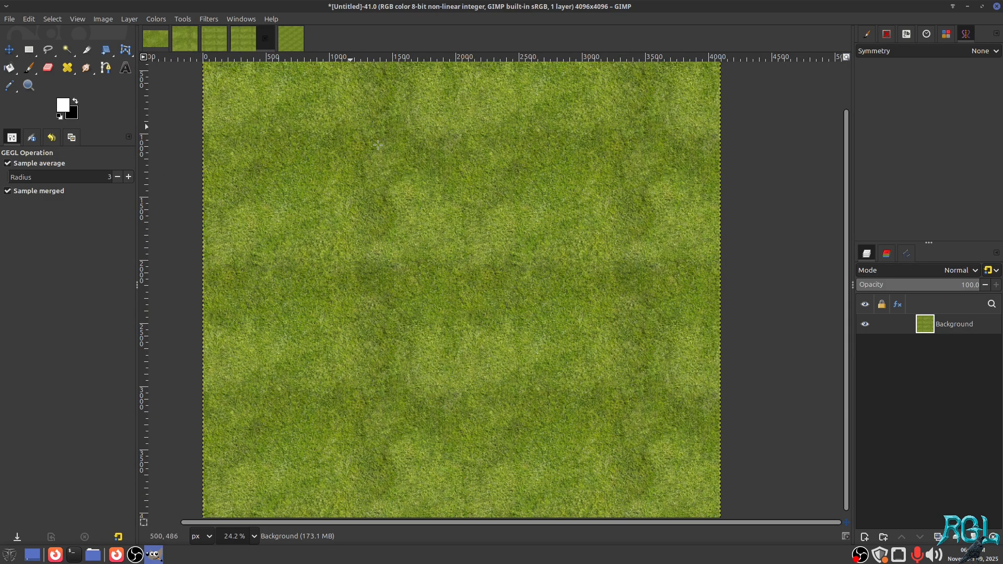
{"action": "left_click_drag", "start_coordinate": [448, 148], "coordinate": [486, 207]}
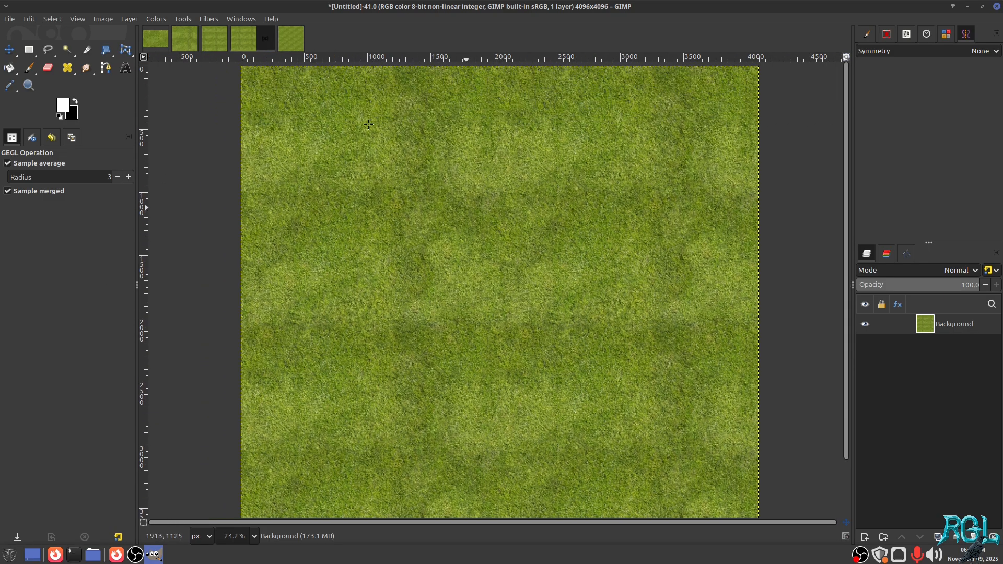
Step: Close all three 4096 × 4096 px tiled preview images and discard their changes
{"action": "left_click", "coordinate": [265, 40]}
{"action": "left_click", "coordinate": [597, 316]}
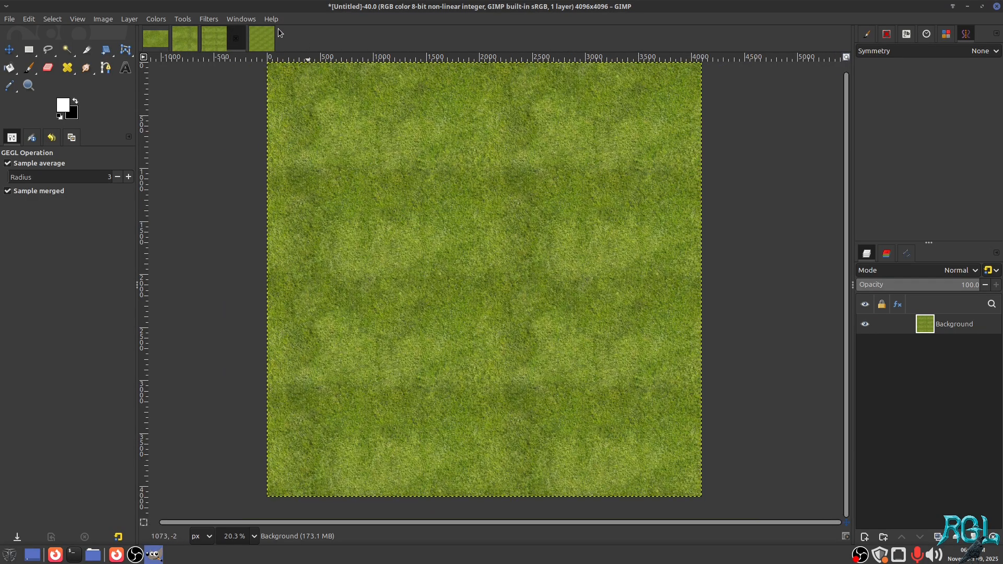
{"action": "left_click", "coordinate": [261, 41]}
{"action": "left_click", "coordinate": [265, 41]}
{"action": "left_click", "coordinate": [607, 315]}
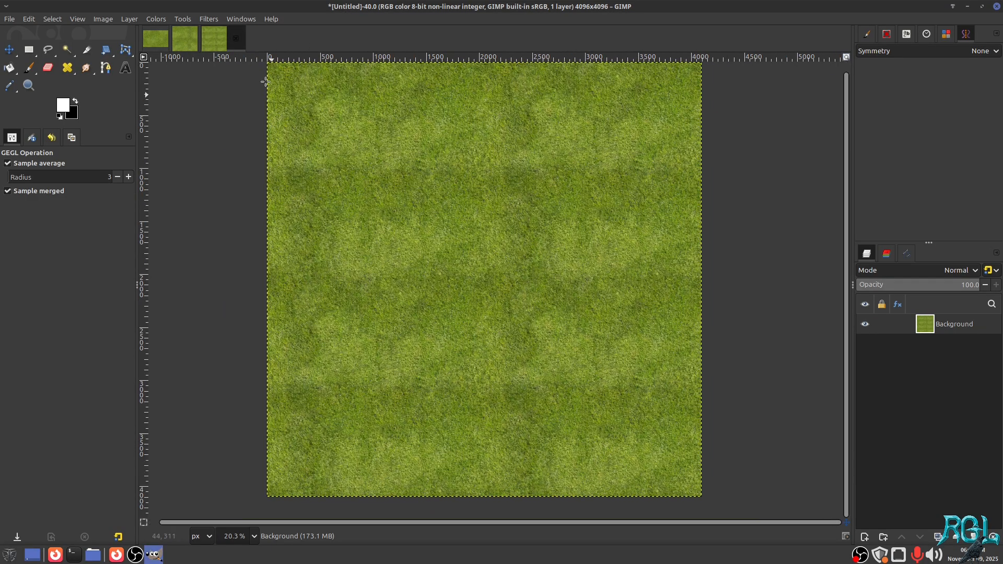
{"action": "left_click", "coordinate": [236, 39]}
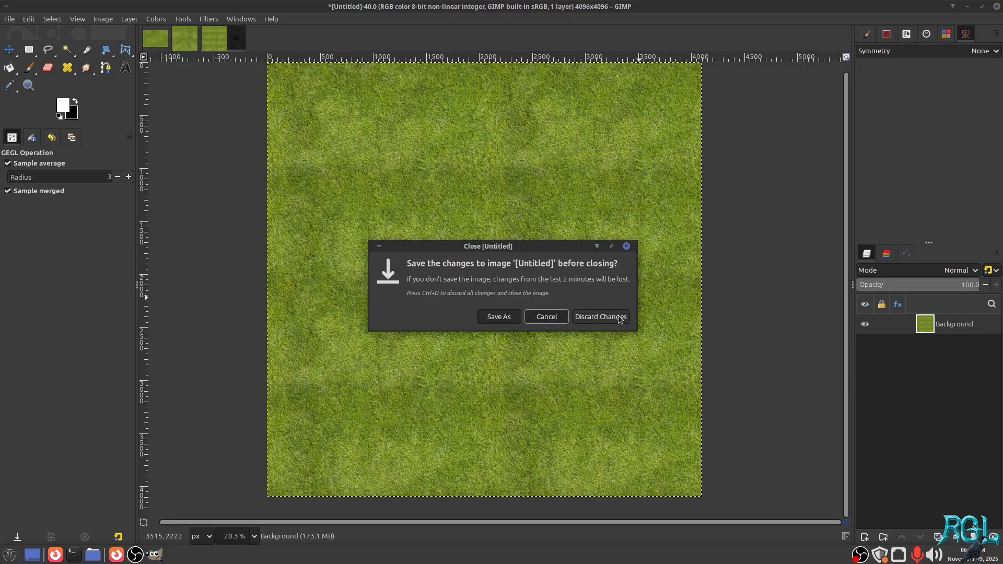
{"action": "left_click", "coordinate": [601, 315]}
Step: With the Clone tool, cover the light patch about 1600 px across and 1500 px down in the 2048 px texture
{"action": "left_click_drag", "start_coordinate": [566, 306], "coordinate": [557, 272]}
{"action": "scroll", "coordinate": [553, 271], "scroll_direction": "up", "scroll_amount": 4}
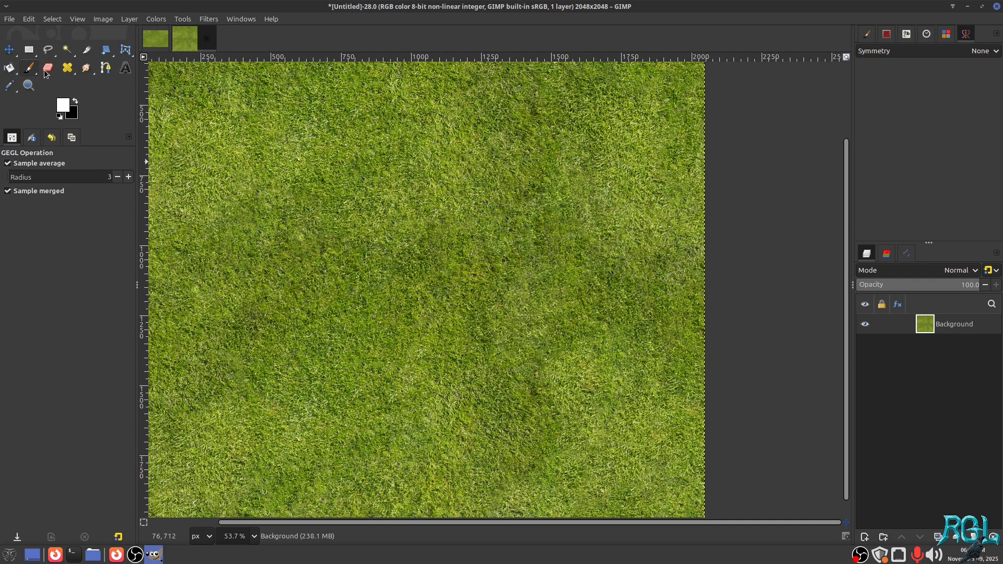
{"action": "left_click", "coordinate": [67, 67]}
{"action": "scroll", "coordinate": [485, 282], "scroll_direction": "down", "scroll_amount": 5}
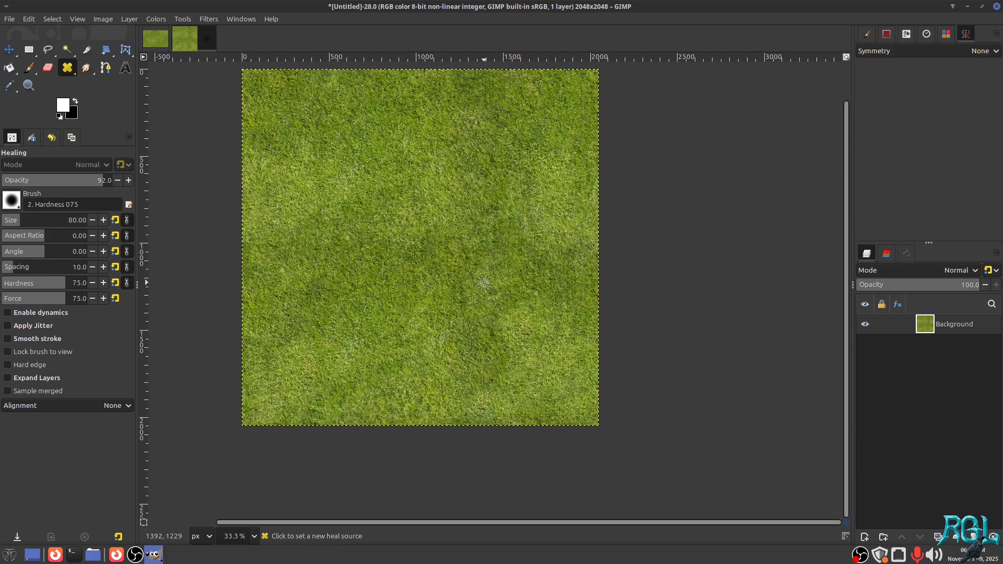
{"action": "scroll", "coordinate": [485, 283], "scroll_direction": "up", "scroll_amount": 8}
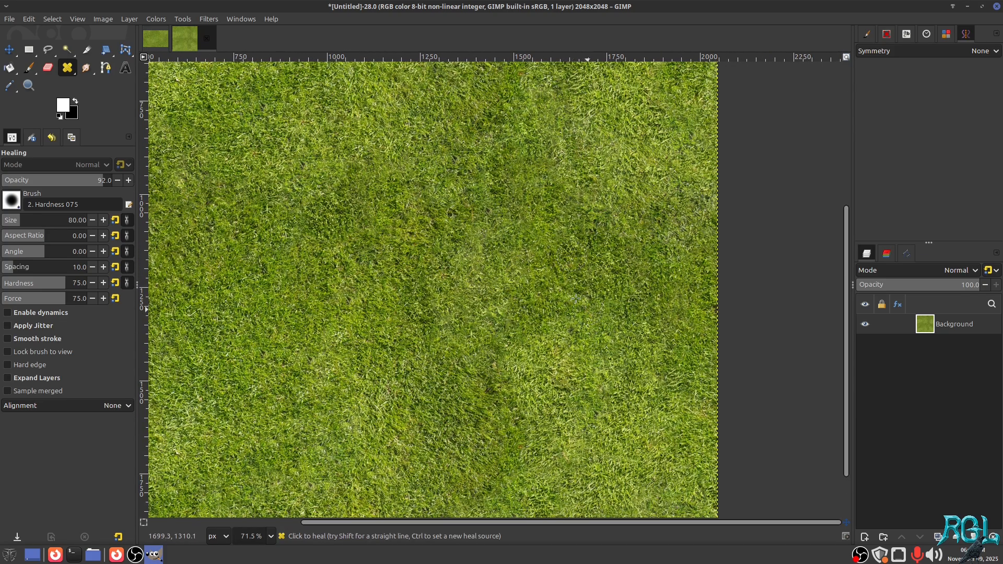
{"action": "mouse_move", "coordinate": [576, 298]}
{"action": "left_mouse_down"}
{"action": "mouse_move", "coordinate": [554, 213]}
{"action": "mouse_move", "coordinate": [571, 281]}
{"action": "mouse_move", "coordinate": [565, 242]}
{"action": "left_mouse_up"}
{"action": "left_click_drag", "start_coordinate": [516, 314], "coordinate": [535, 302]}
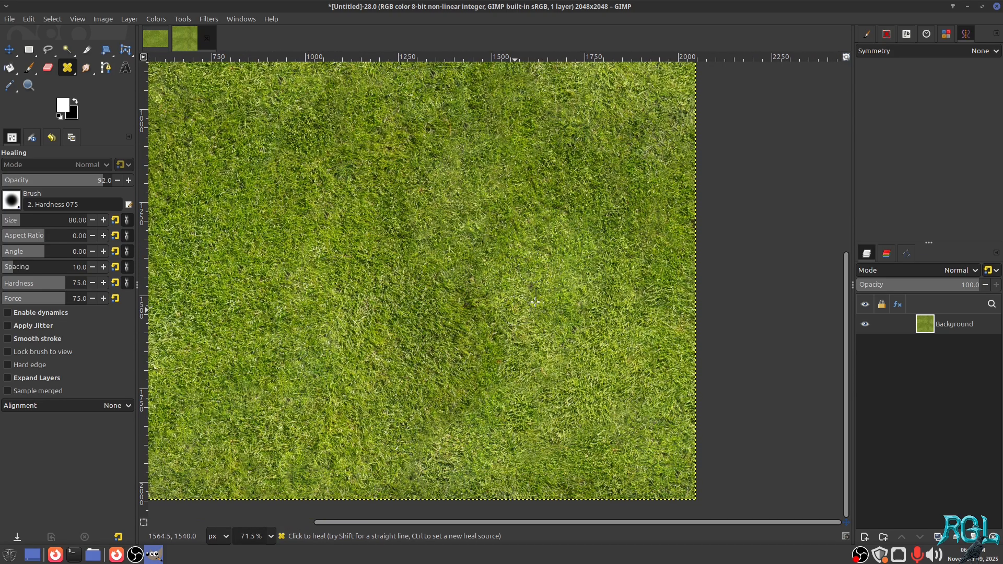
{"action": "key", "text": "c"}
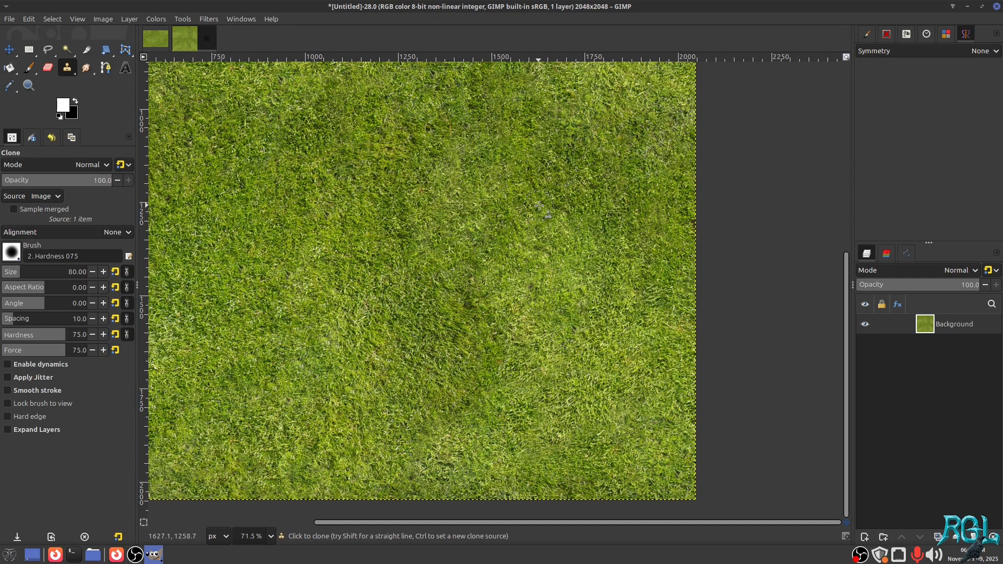
{"action": "mouse_move", "coordinate": [540, 205]}
{"action": "left_mouse_down"}
{"action": "mouse_move", "coordinate": [515, 309]}
{"action": "mouse_move", "coordinate": [586, 235]}
{"action": "mouse_move", "coordinate": [546, 335]}
{"action": "mouse_move", "coordinate": [513, 335]}
{"action": "left_mouse_up"}
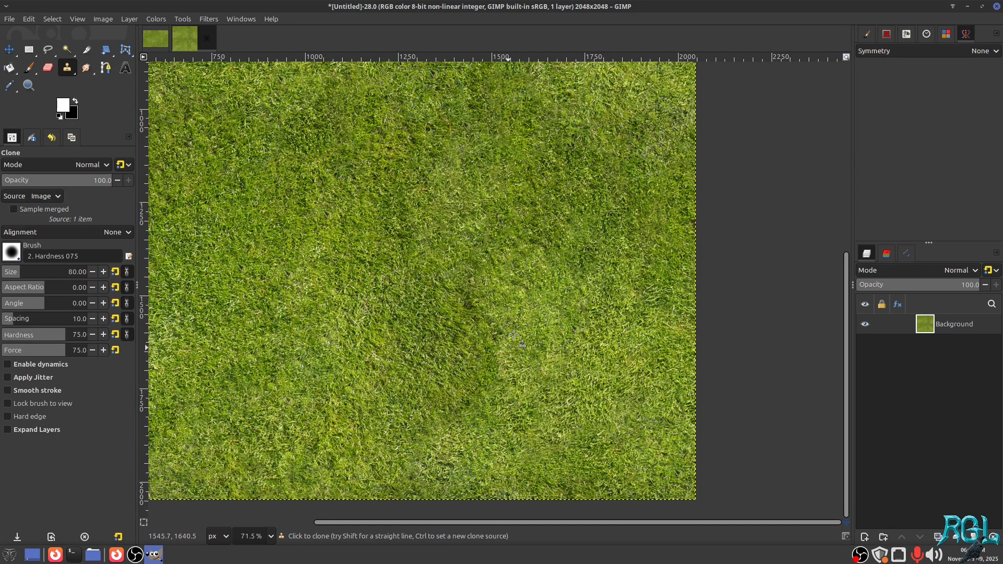
Step: Clone darker grass over the light area from about 1650 to 1850 px across, around 1550 px down
{"action": "scroll", "coordinate": [523, 251], "scroll_direction": "down", "scroll_amount": 3, "text": "ctrl"}
{"action": "scroll", "coordinate": [558, 132], "scroll_direction": "up", "scroll_amount": 2, "text": "ctrl"}
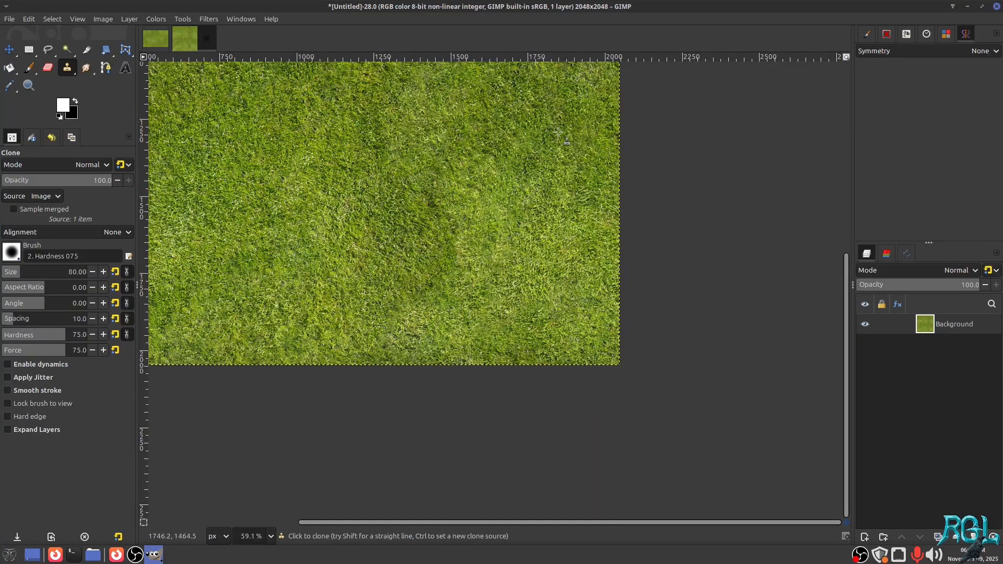
{"action": "mouse_move", "coordinate": [559, 132]}
{"action": "left_mouse_down"}
{"action": "mouse_move", "coordinate": [517, 262]}
{"action": "mouse_move", "coordinate": [470, 220]}
{"action": "mouse_move", "coordinate": [518, 192]}
{"action": "left_mouse_up"}
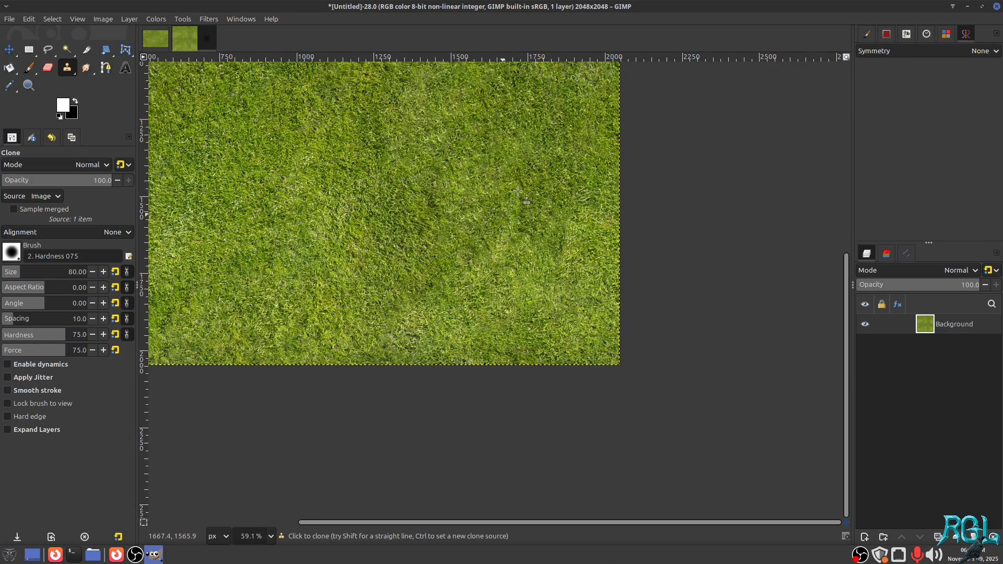
{"action": "scroll", "coordinate": [476, 144], "scroll_direction": "up", "scroll_amount": 2}
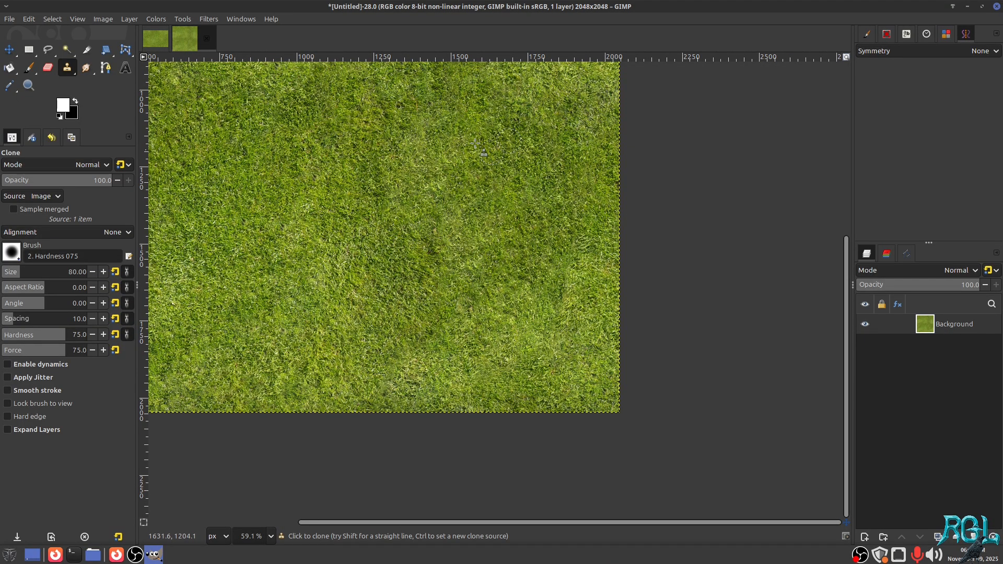
Step: Sample clean mid-height grass and clone it over the light area from about 300 to 700 px across and 500 to 1000 px down
{"action": "scroll", "coordinate": [475, 143], "scroll_direction": "down", "scroll_amount": 9, "text": "ctrl"}
{"action": "left_click_drag", "start_coordinate": [439, 179], "coordinate": [504, 308]}
{"action": "scroll", "coordinate": [429, 266], "scroll_direction": "up", "scroll_amount": 5, "text": "ctrl"}
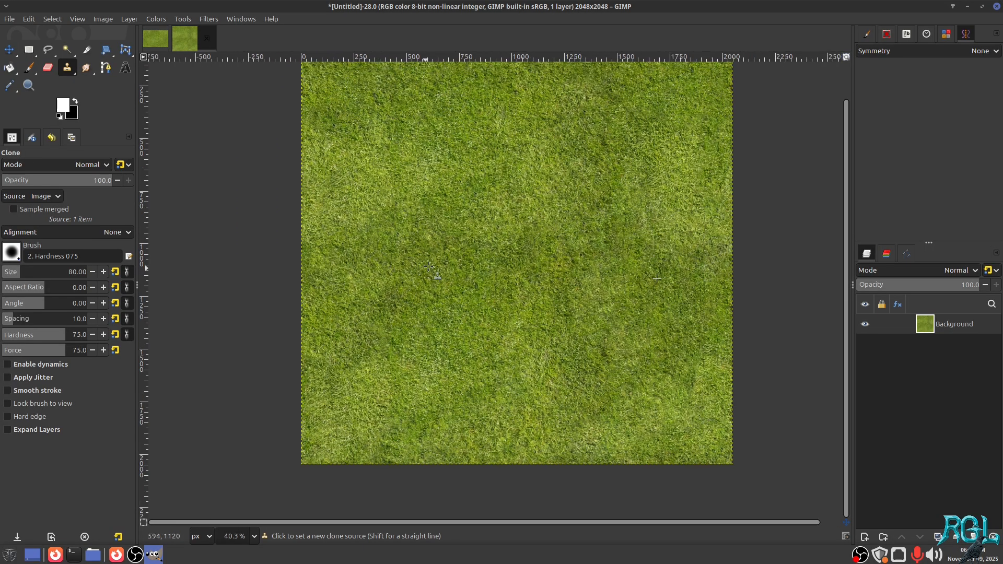
{"action": "scroll", "coordinate": [428, 267], "scroll_direction": "up", "scroll_amount": 4, "text": "ctrl"}
{"action": "left_click", "coordinate": [443, 278], "text": "ctrl"}
{"action": "mouse_move", "coordinate": [333, 138]}
{"action": "left_mouse_down"}
{"action": "mouse_move", "coordinate": [315, 185]}
{"action": "mouse_move", "coordinate": [319, 234]}
{"action": "mouse_move", "coordinate": [359, 160]}
{"action": "mouse_move", "coordinate": [390, 134]}
{"action": "mouse_move", "coordinate": [404, 159]}
{"action": "mouse_move", "coordinate": [423, 127]}
{"action": "mouse_move", "coordinate": [427, 161]}
{"action": "mouse_move", "coordinate": [405, 199]}
{"action": "mouse_move", "coordinate": [409, 280]}
{"action": "left_mouse_up"}
{"action": "mouse_move", "coordinate": [411, 180]}
{"action": "left_mouse_down"}
{"action": "mouse_move", "coordinate": [406, 222]}
{"action": "mouse_move", "coordinate": [353, 235]}
{"action": "mouse_move", "coordinate": [326, 258]}
{"action": "mouse_move", "coordinate": [419, 176]}
{"action": "mouse_move", "coordinate": [457, 170]}
{"action": "left_mouse_up"}
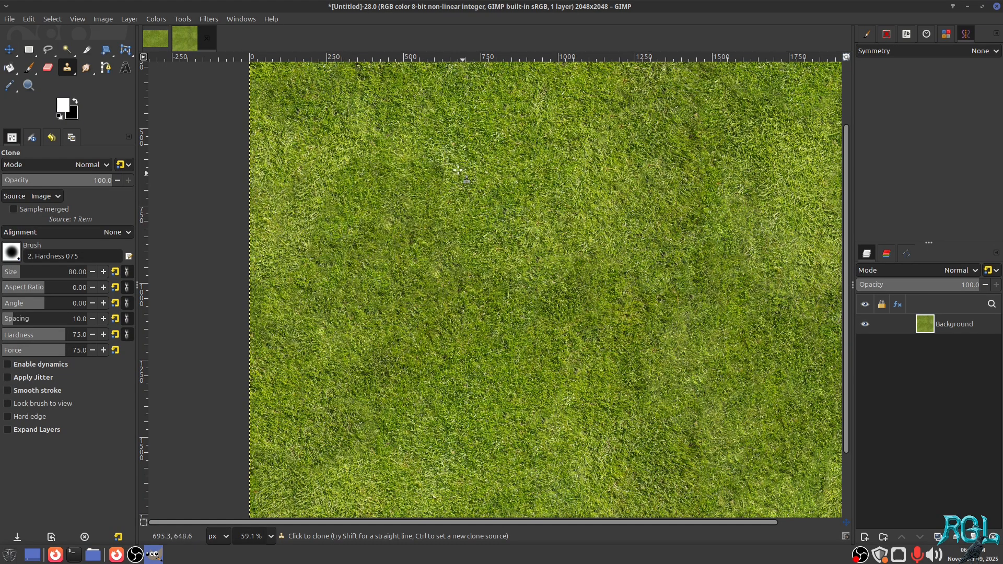
Step: Repeat the Tile filter on the retouched texture to build a new 4096 × 4096 px preview
{"action": "scroll", "coordinate": [478, 301], "scroll_direction": "down", "scroll_amount": 9, "text": "ctrl"}
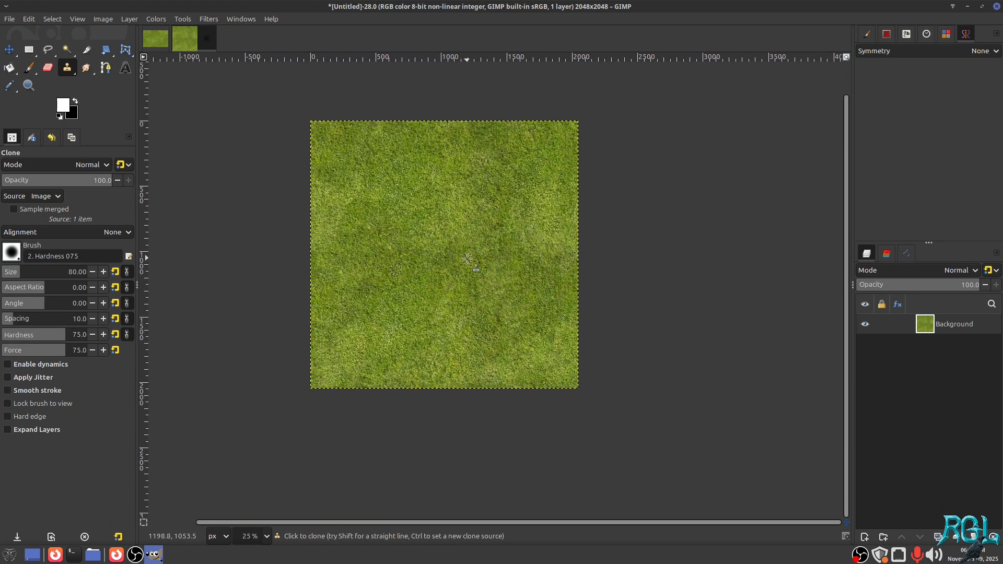
{"action": "right_click", "coordinate": [467, 259]}
{"action": "mouse_move", "coordinate": [524, 366]}
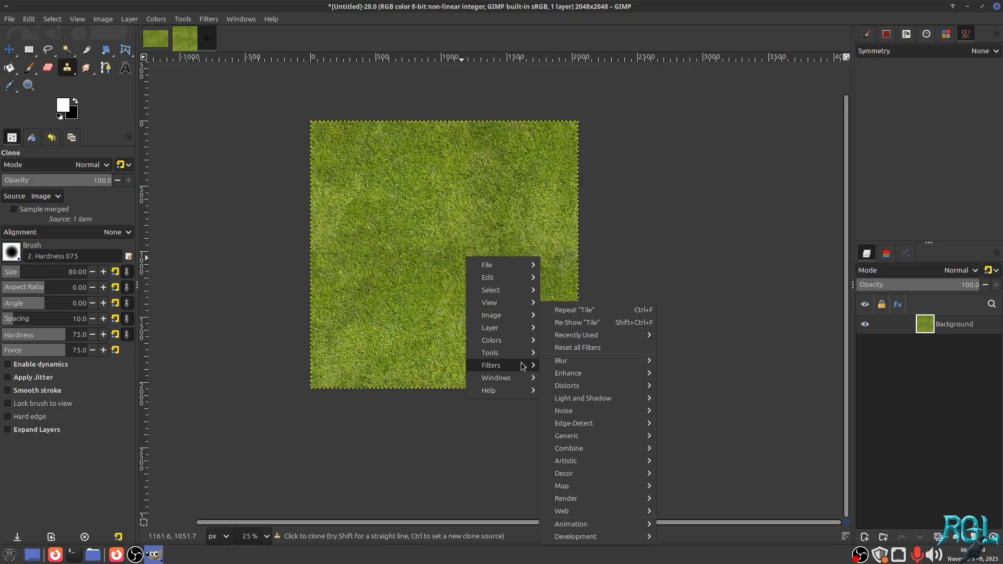
{"action": "left_click", "coordinate": [594, 314]}
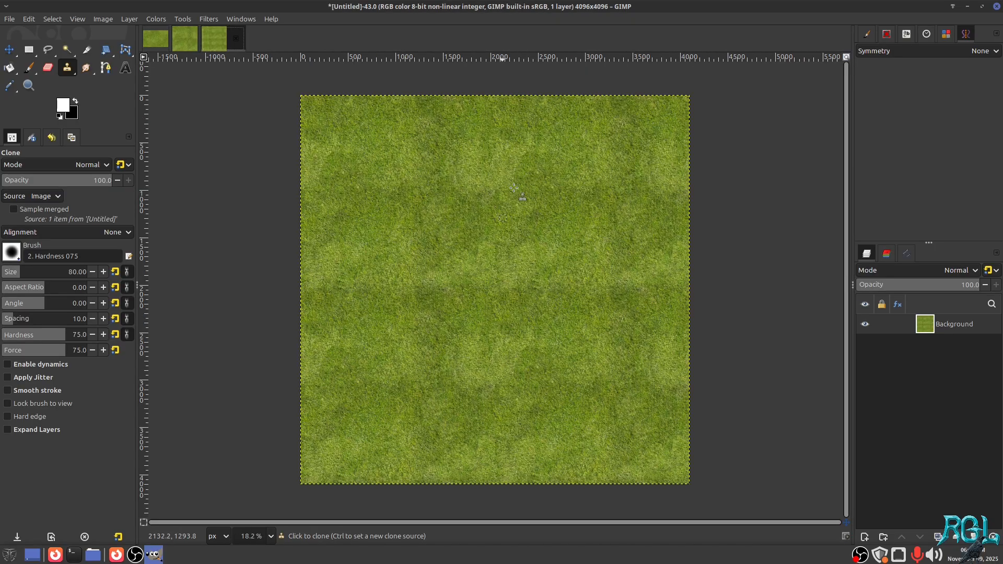